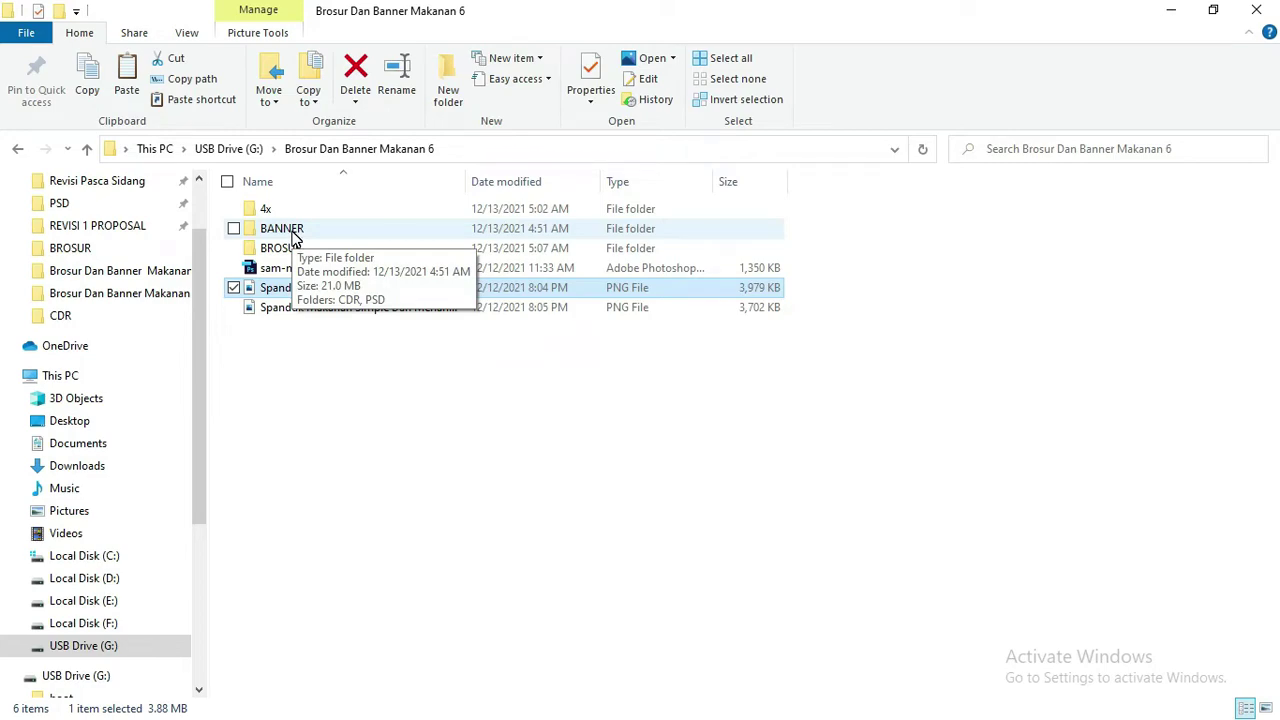
Open the Banner Makanan 6-03 and 6-04 PSD files from the BANNER > PSD folder.
click(285, 230)
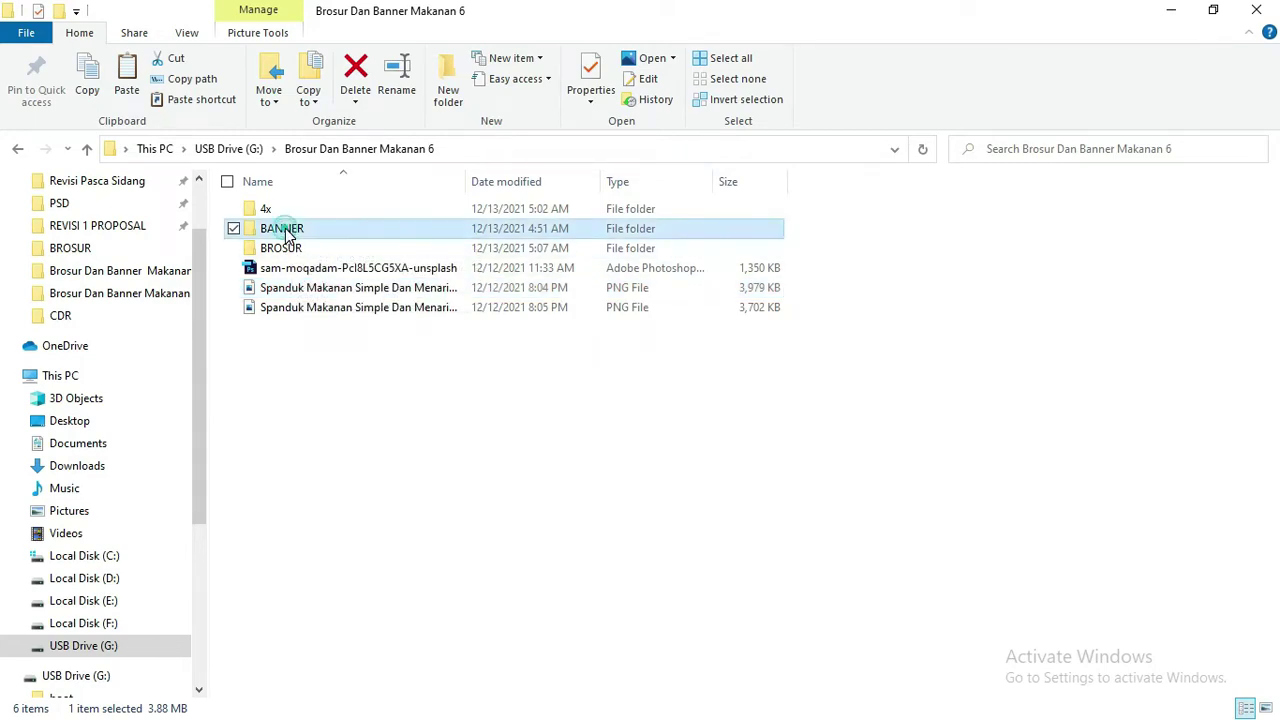
click(287, 249)
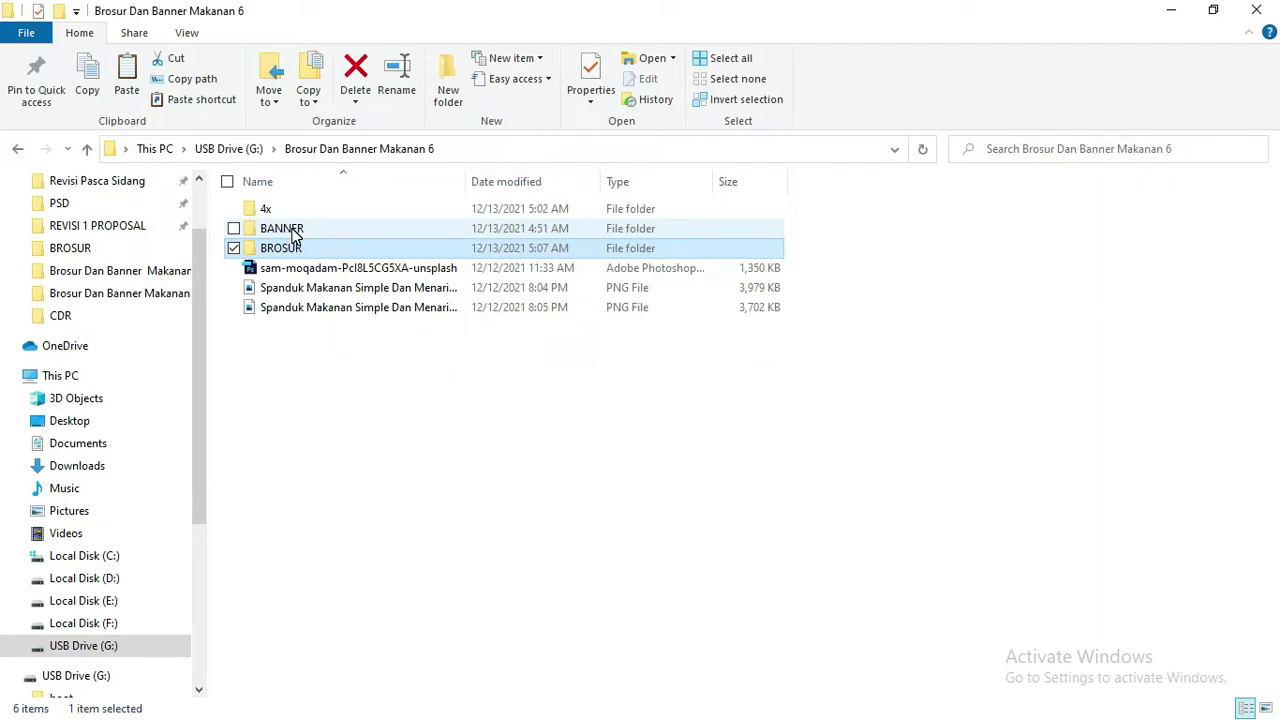
double_click(266, 230)
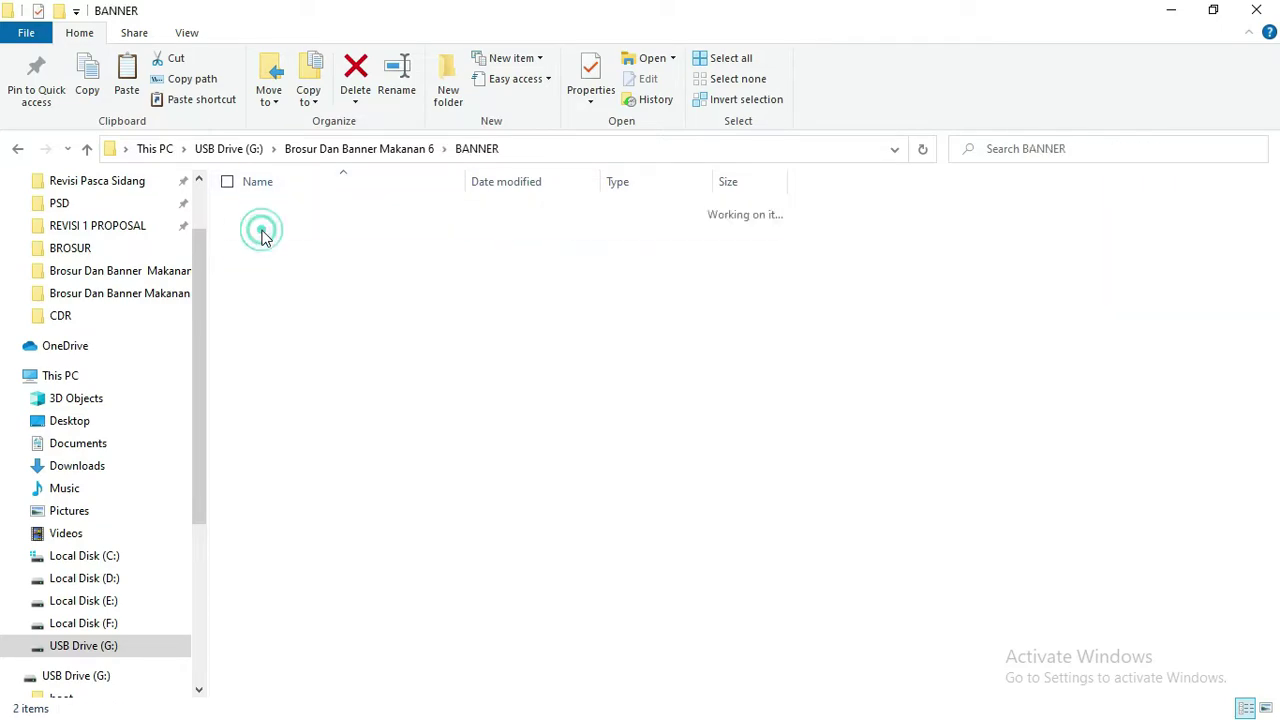
drag(307, 283, 263, 234)
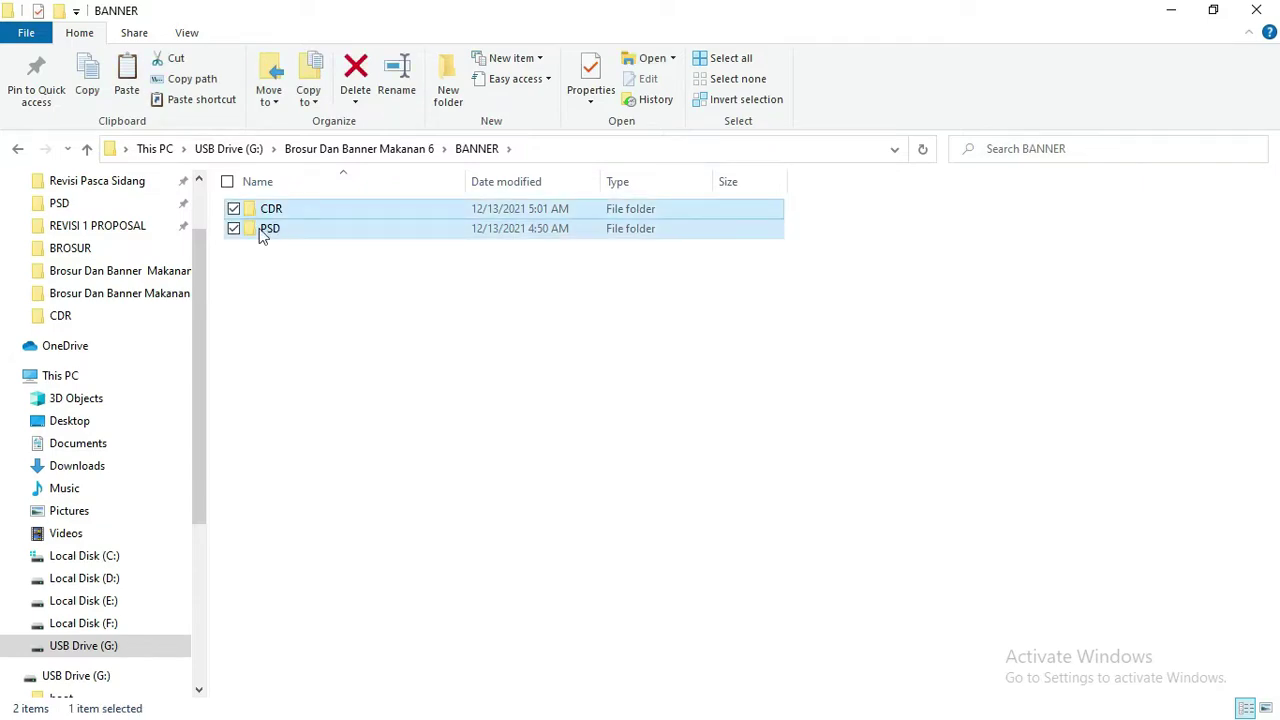
click(294, 269)
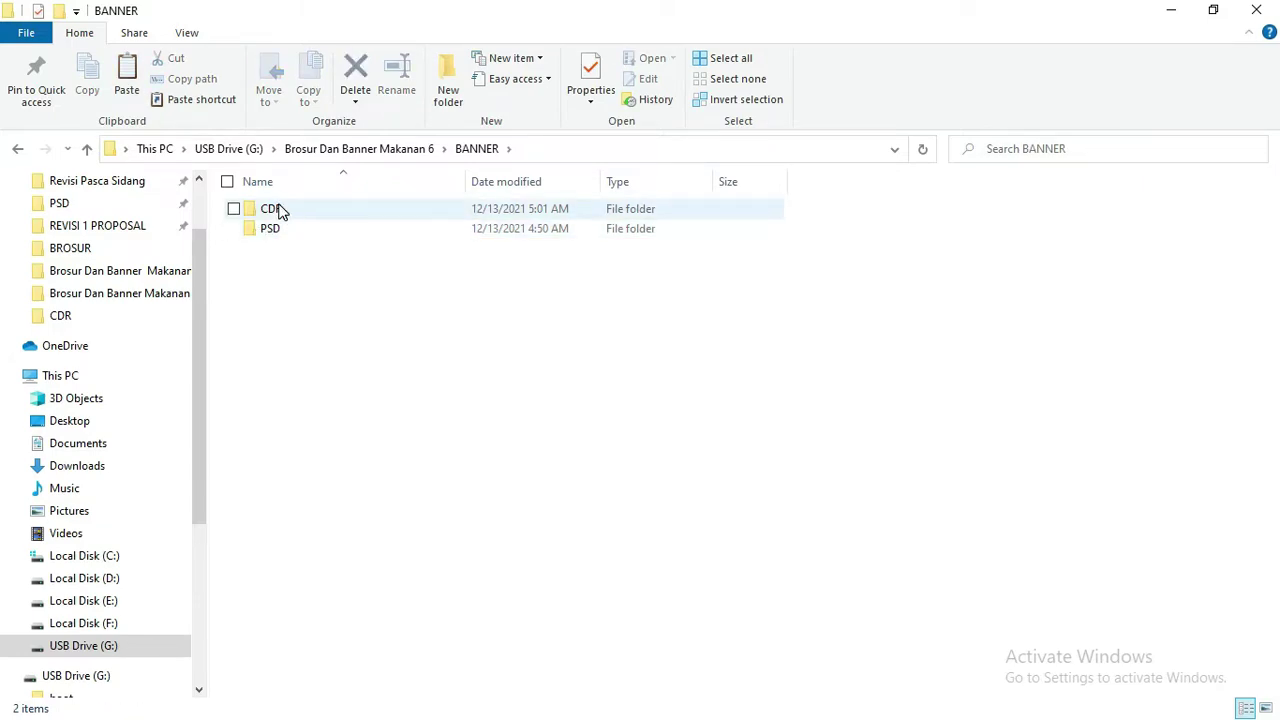
double_click(273, 234)
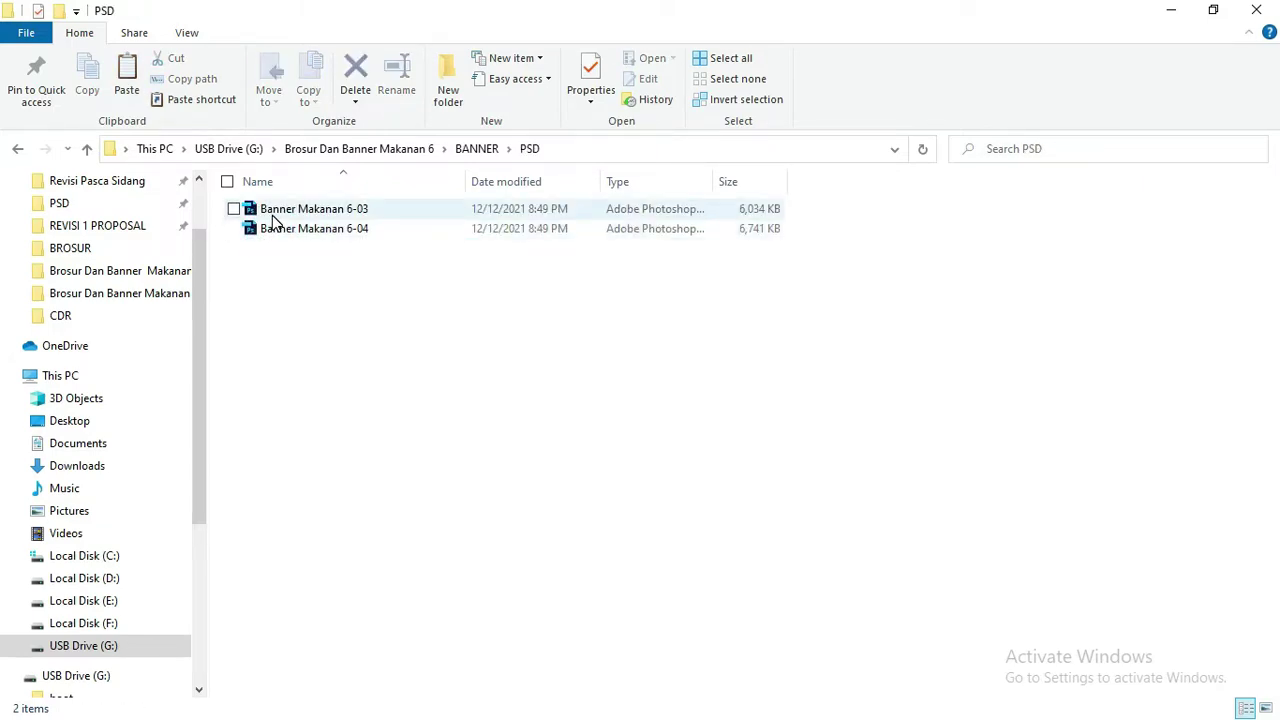
click(272, 210)
shift+click(276, 234)
right_click(276, 240)
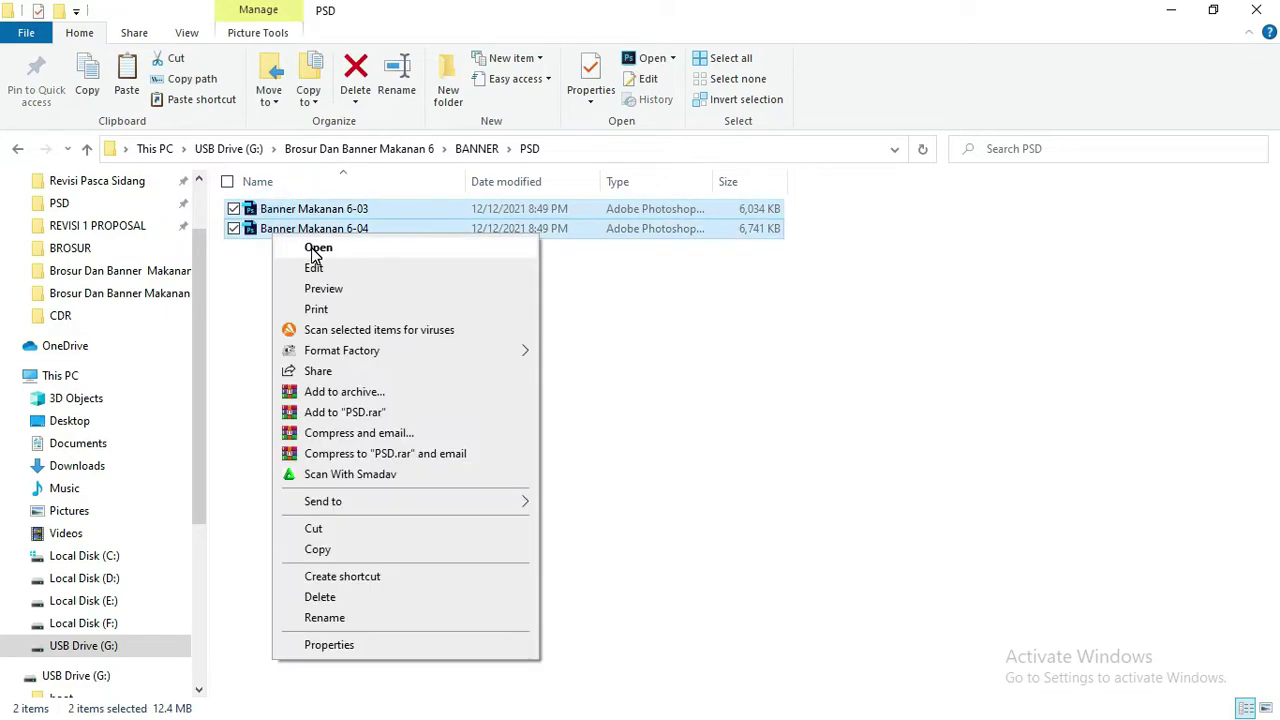
click(258, 248)
Look through the banner and brochure CDR folders without opening their files.
key(BackSpace)
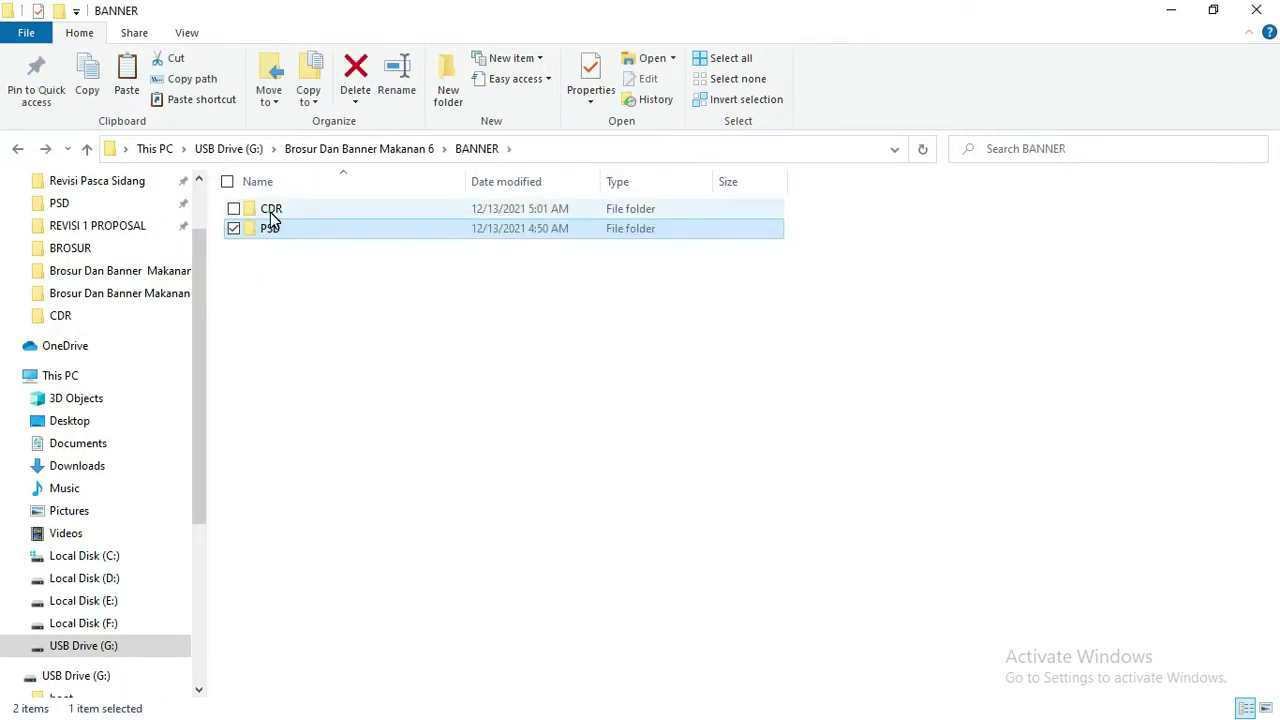
double_click(272, 210)
click(272, 230)
right_click(272, 233)
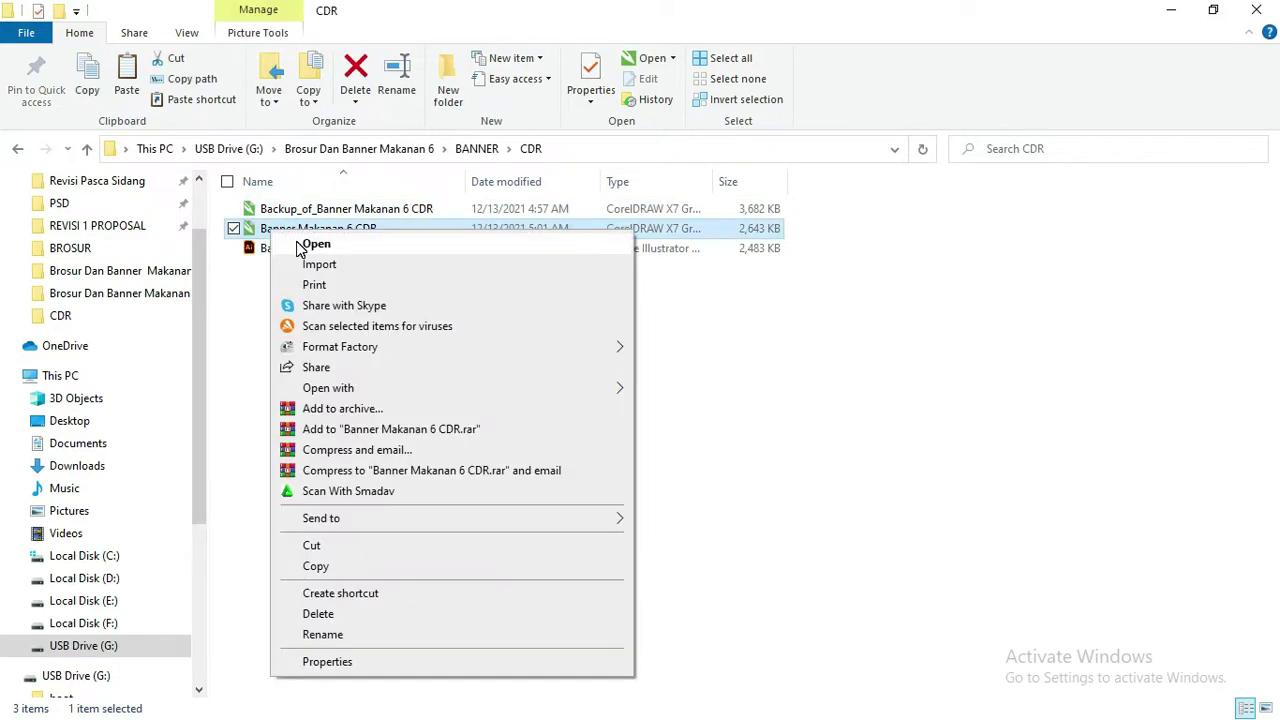
click(263, 263)
key(BackSpace)
key(BackSpace)
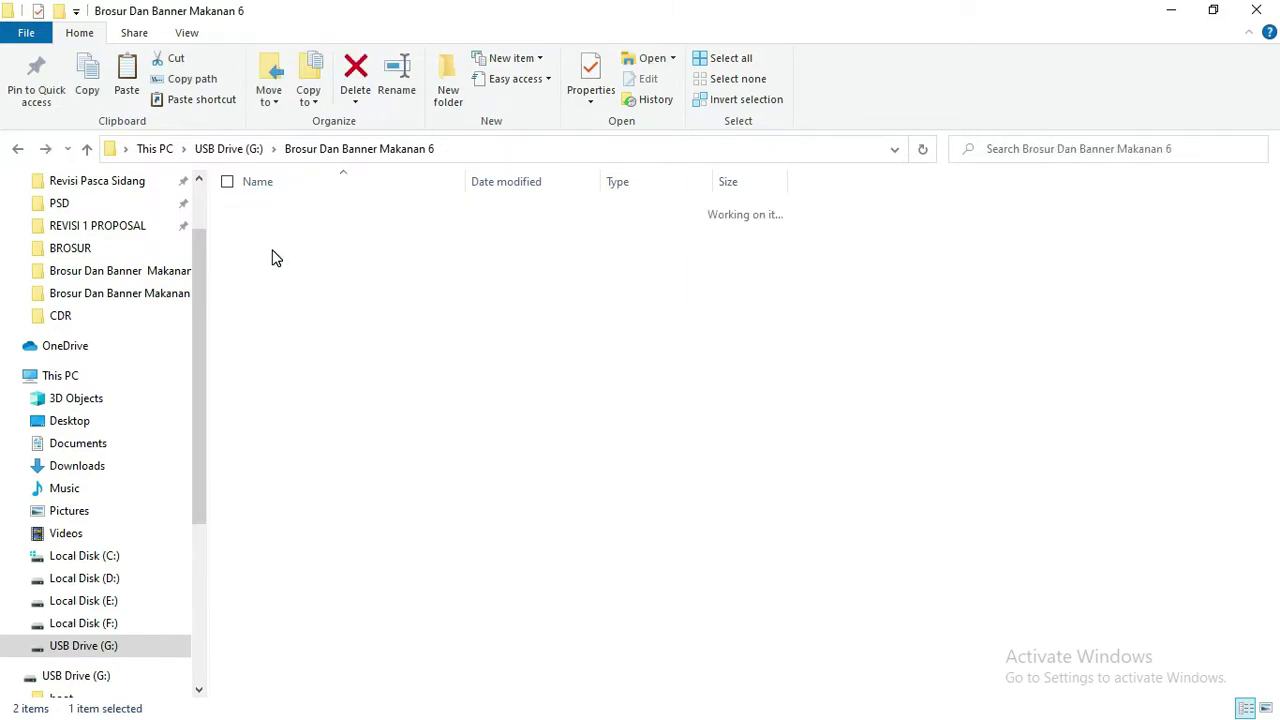
double_click(300, 250)
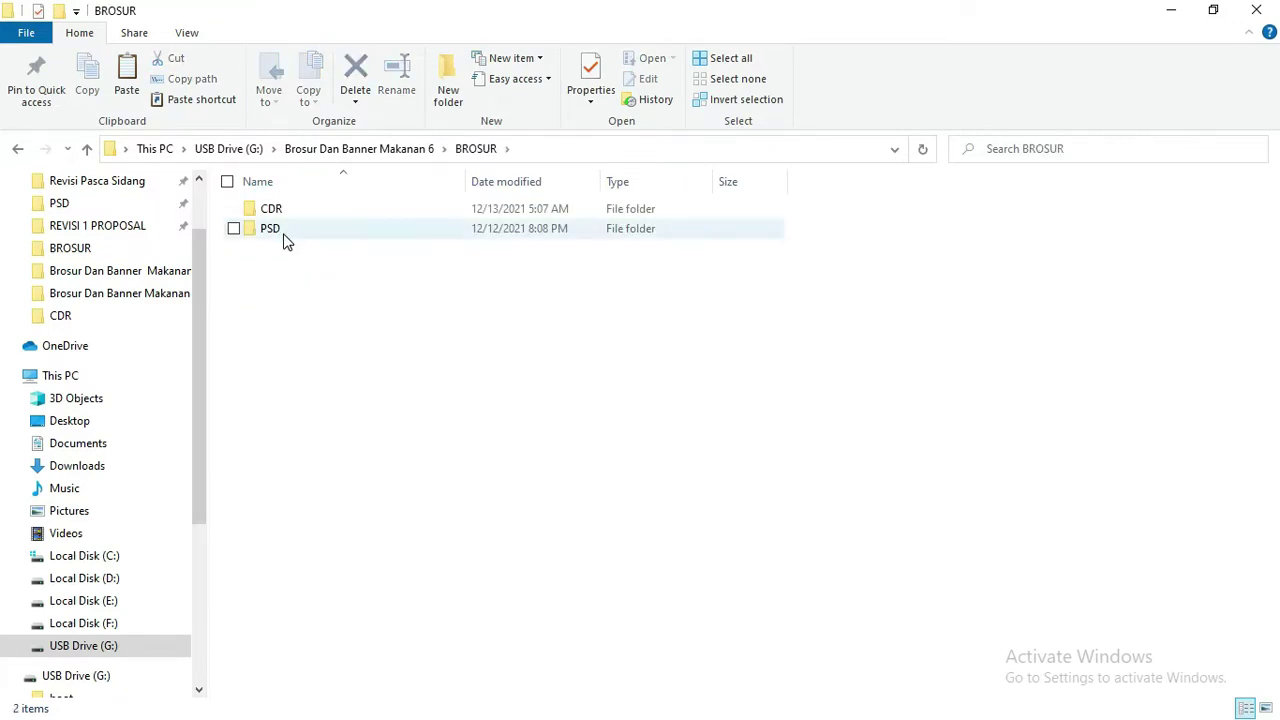
double_click(278, 212)
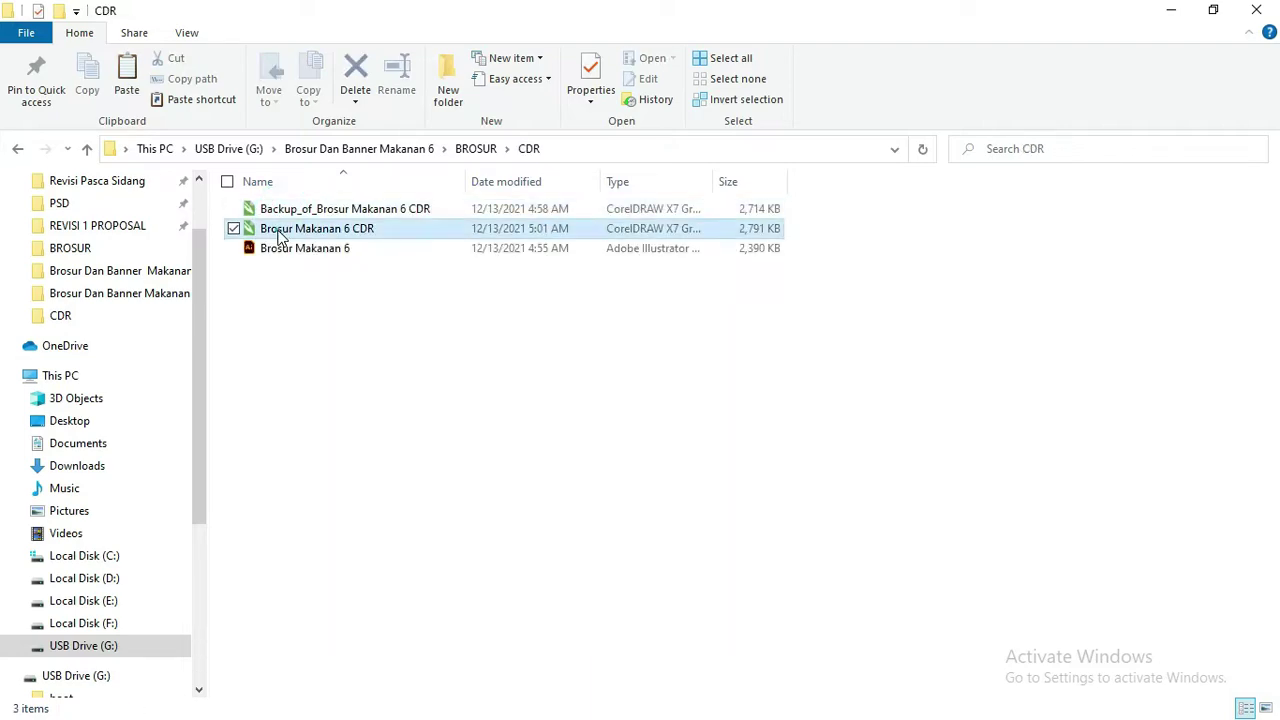
right_click(277, 236)
key(Escape)
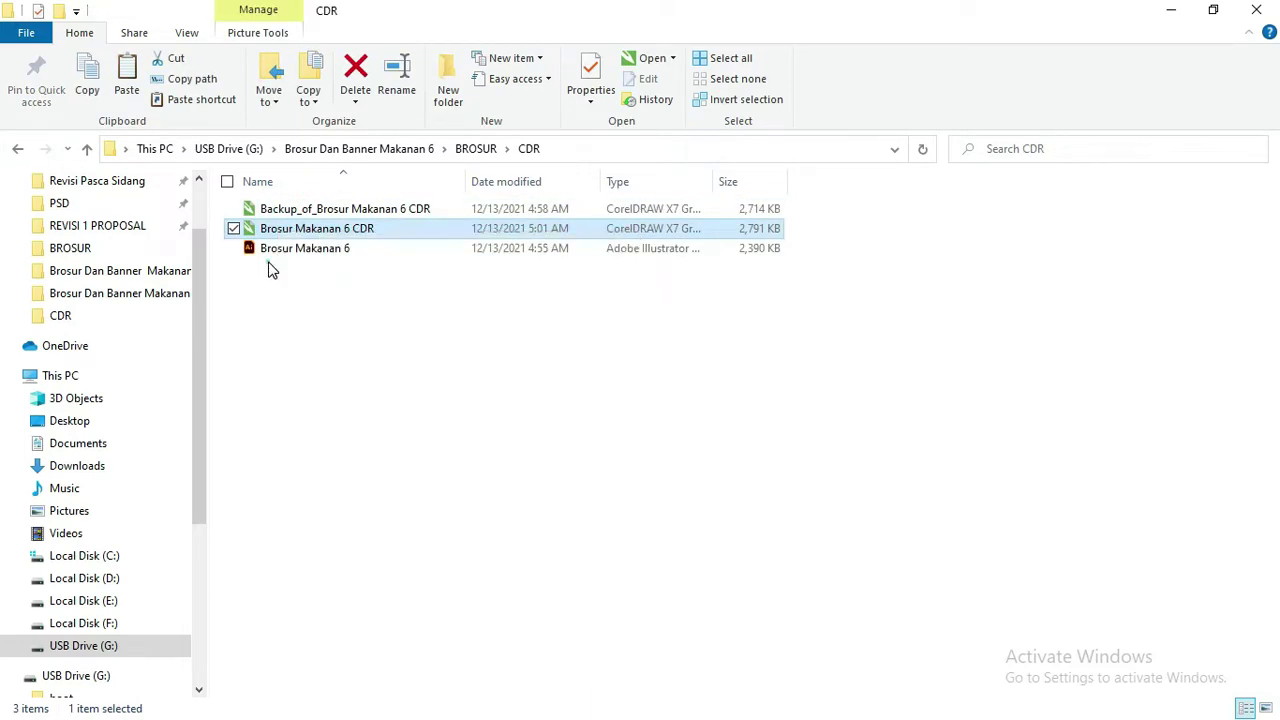
key(BackSpace)
Open Brosur Makanan 6 Gratis-01 and -02 PSDs, then return to Brosur Dan Banner Makanan 6.
double_click(271, 228)
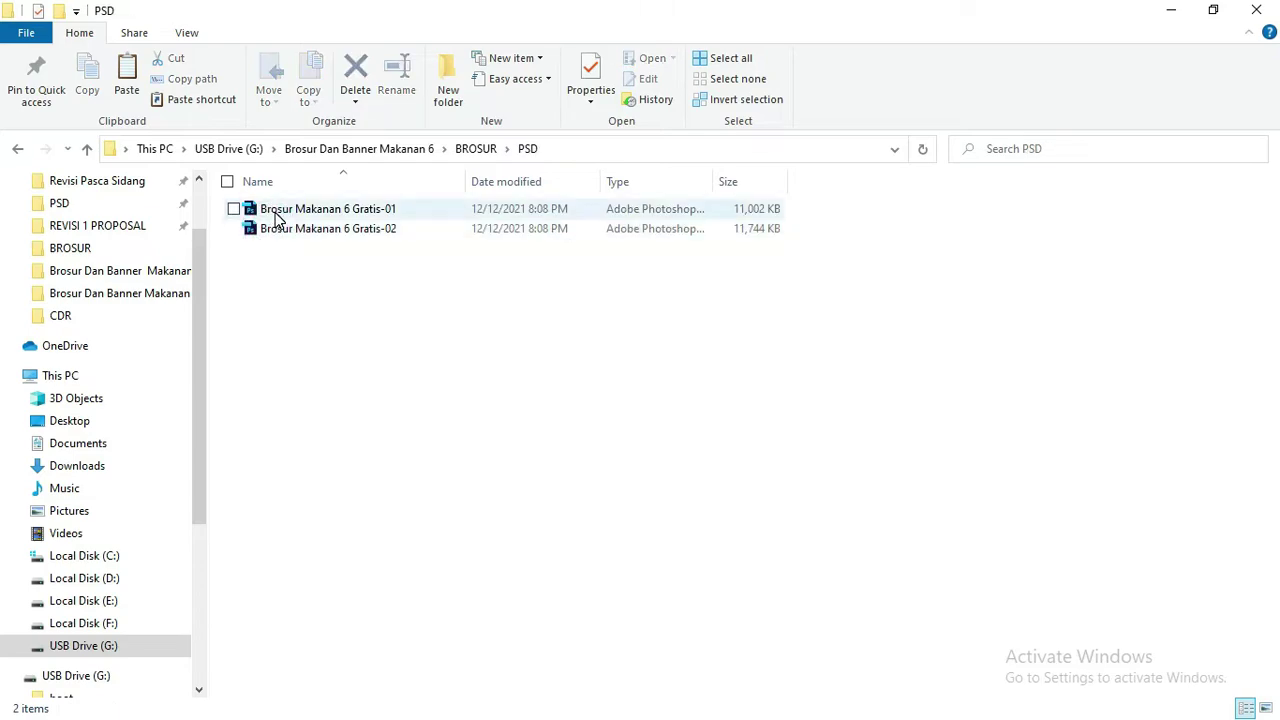
click(277, 209)
shift+click(277, 228)
right_click(277, 230)
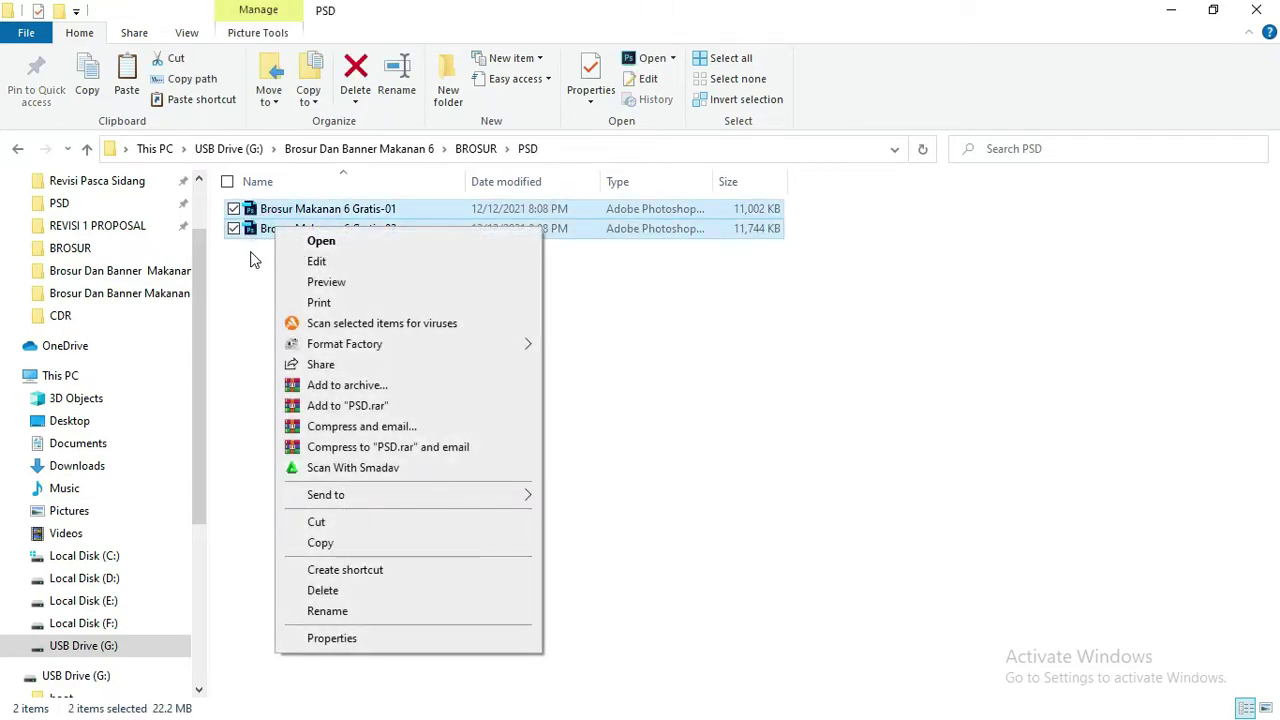
click(250, 254)
click(388, 152)
Switch to Photoshop, choose the Move tool and review both Brosur Makanan 6 Gratis flyers.
key(alt+Tab)
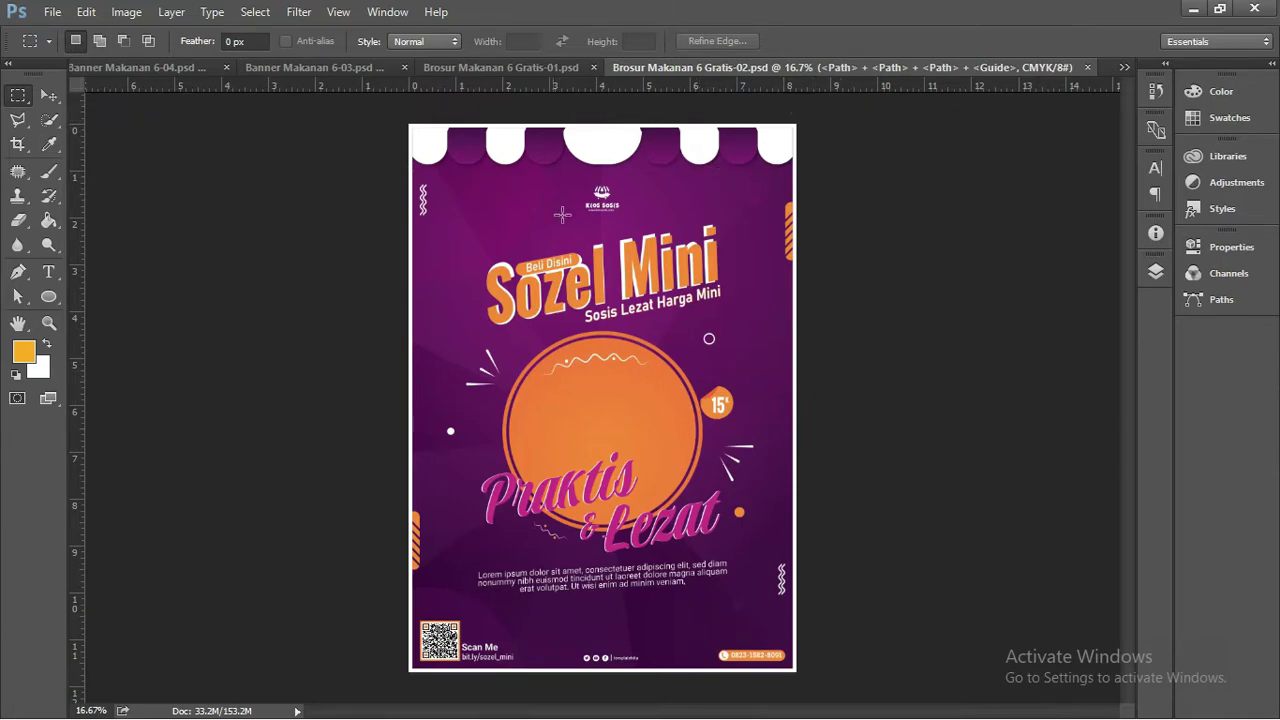
click(48, 95)
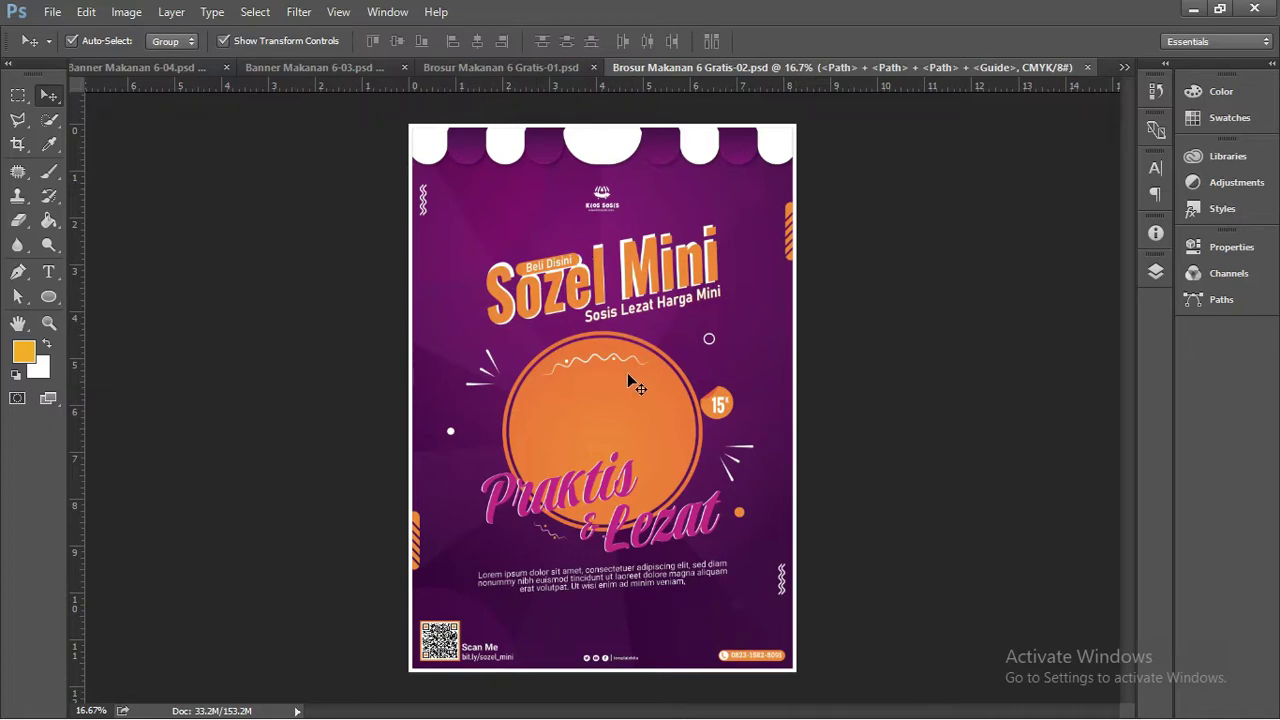
scroll(636, 373, up, 1)
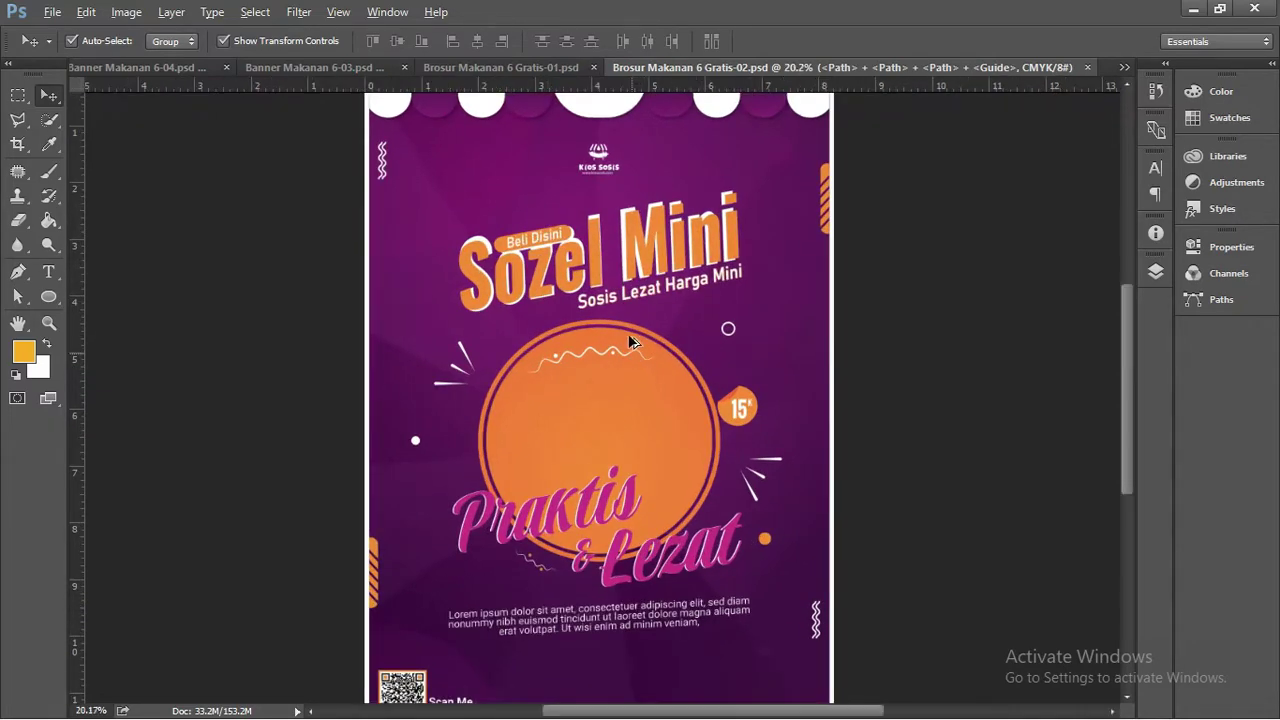
click(500, 67)
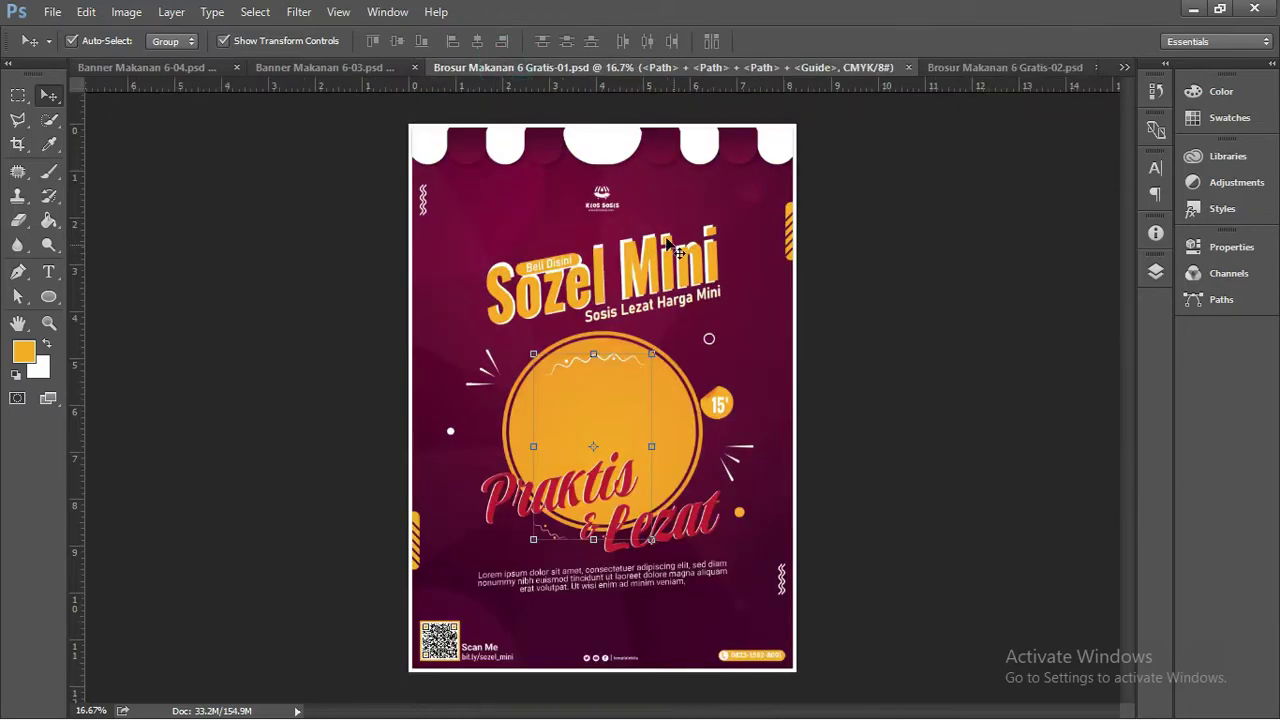
click(903, 303)
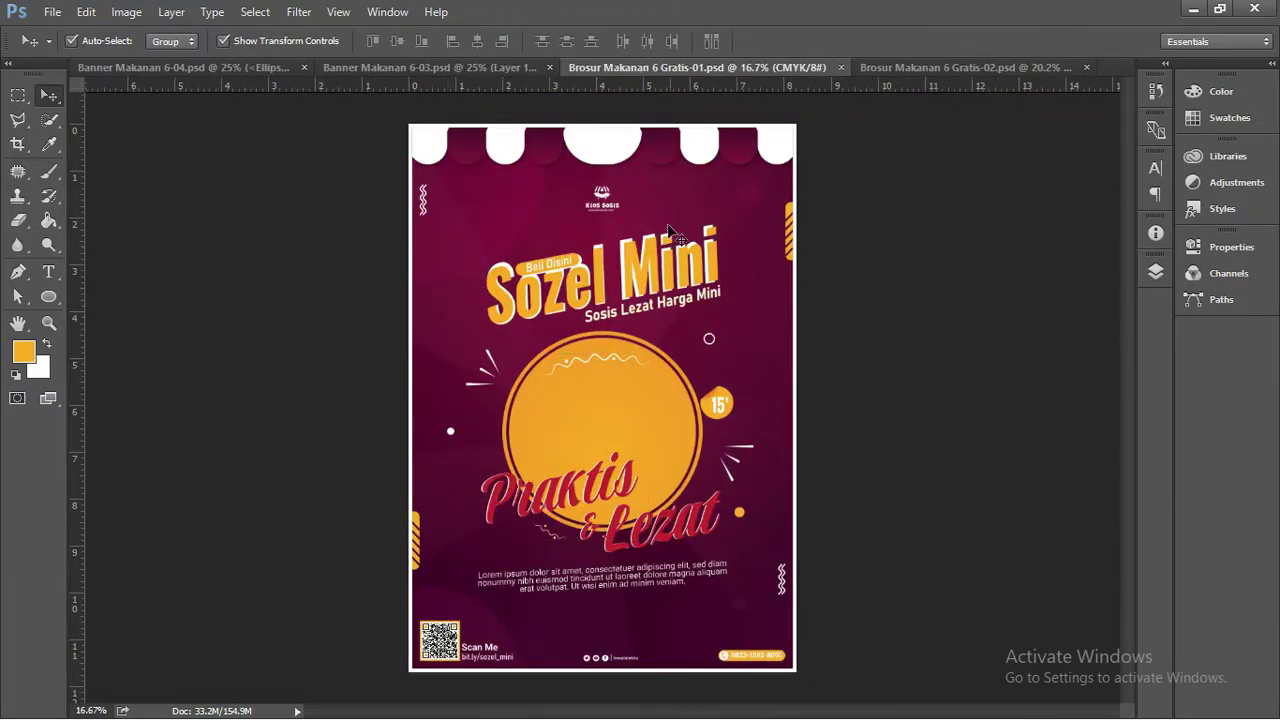
click(972, 67)
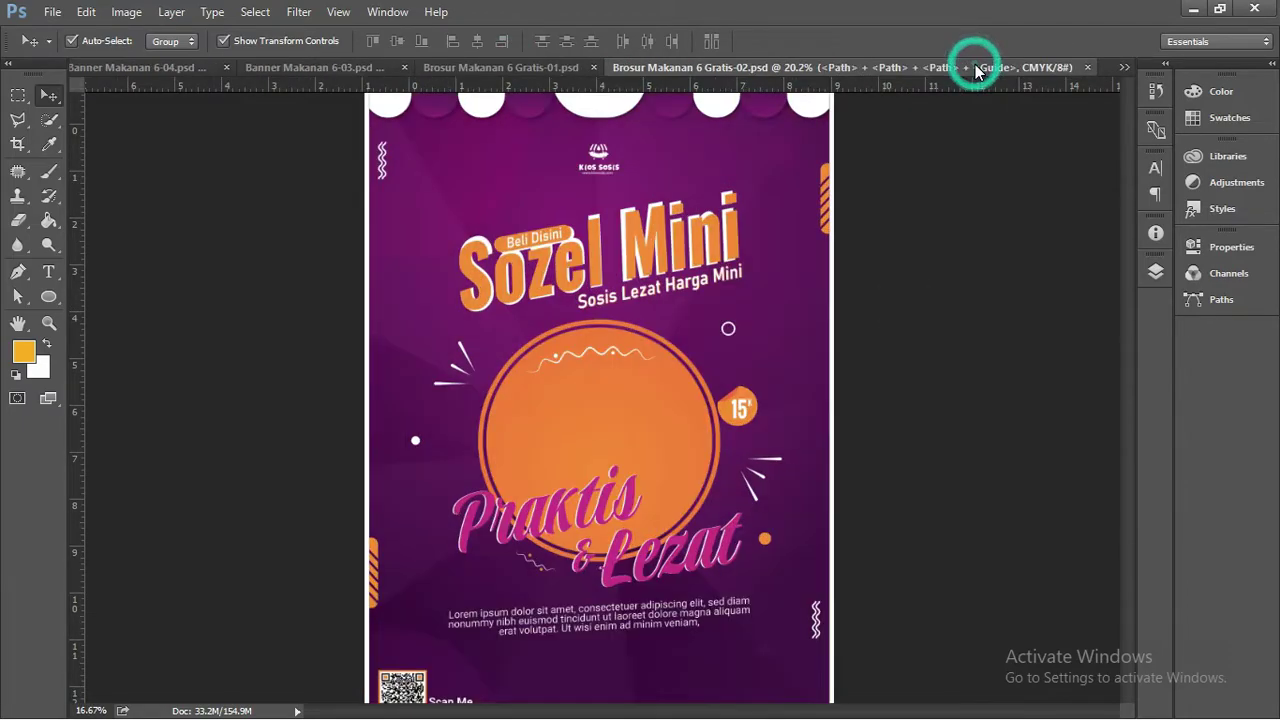
scroll(650, 256, down, 1)
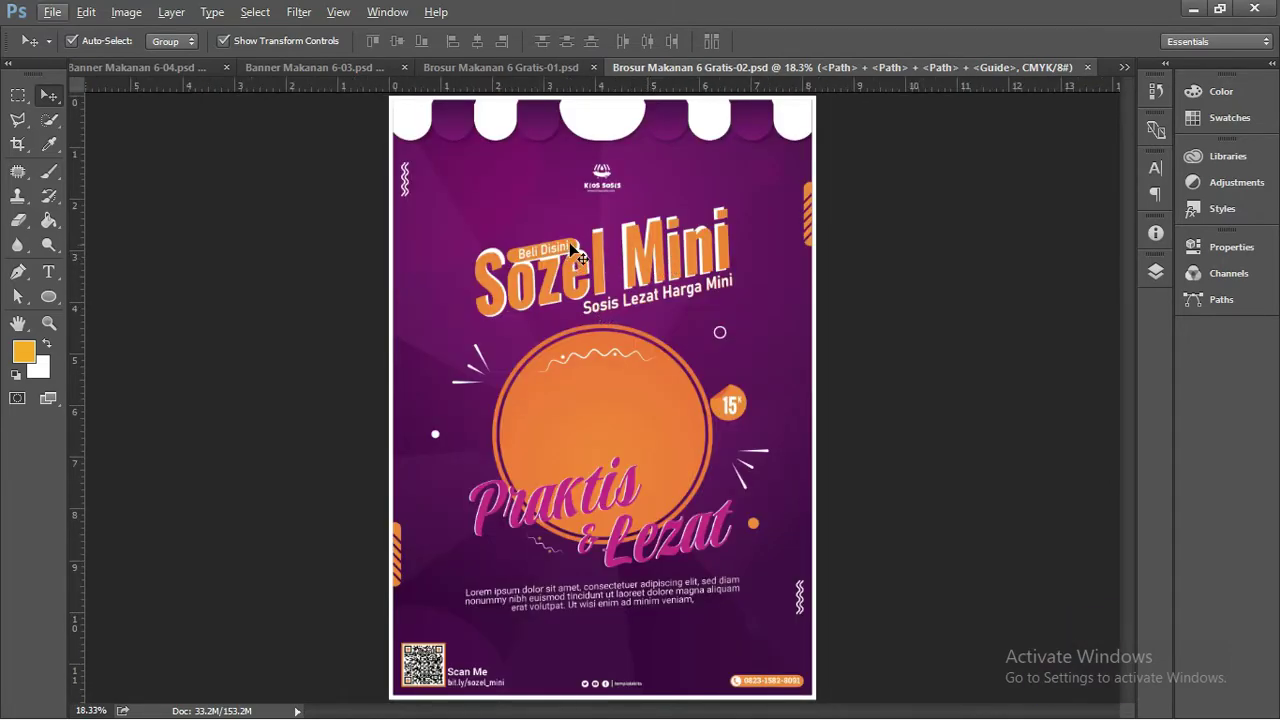
Review the Banner Makanan 6-03 and 6-04 banners, ending back on Gratis-02.
click(335, 68)
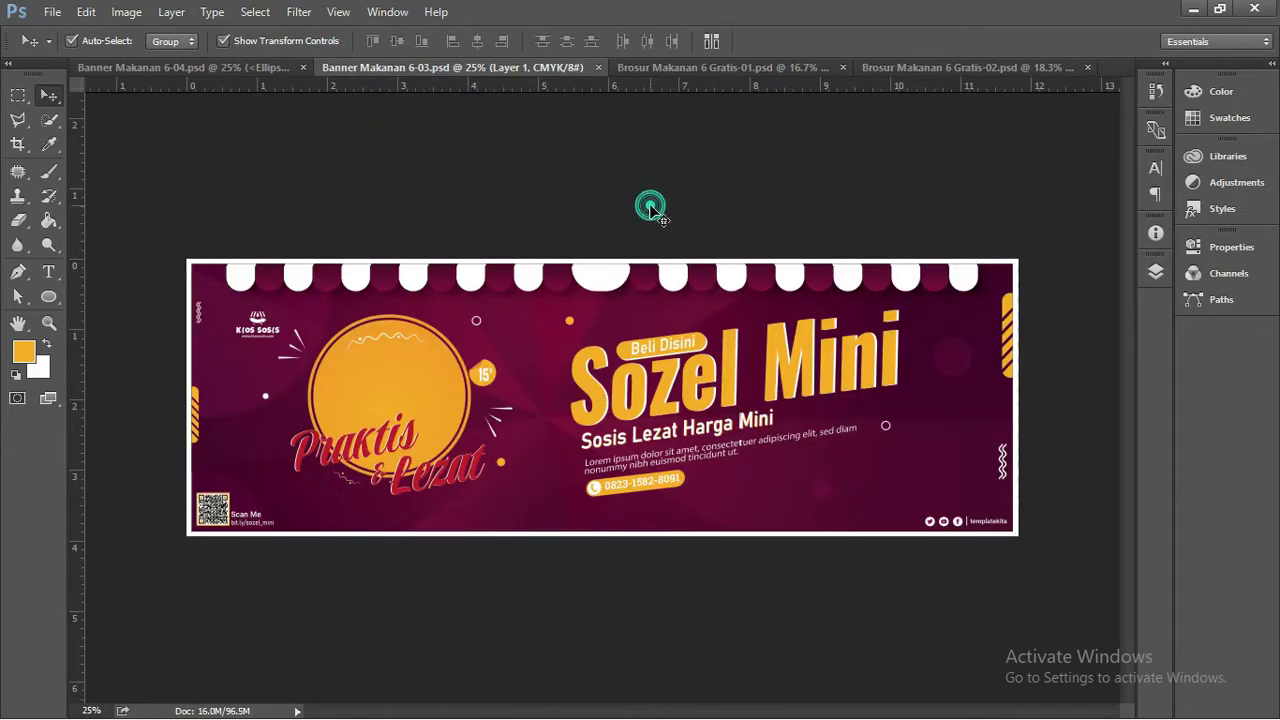
click(246, 68)
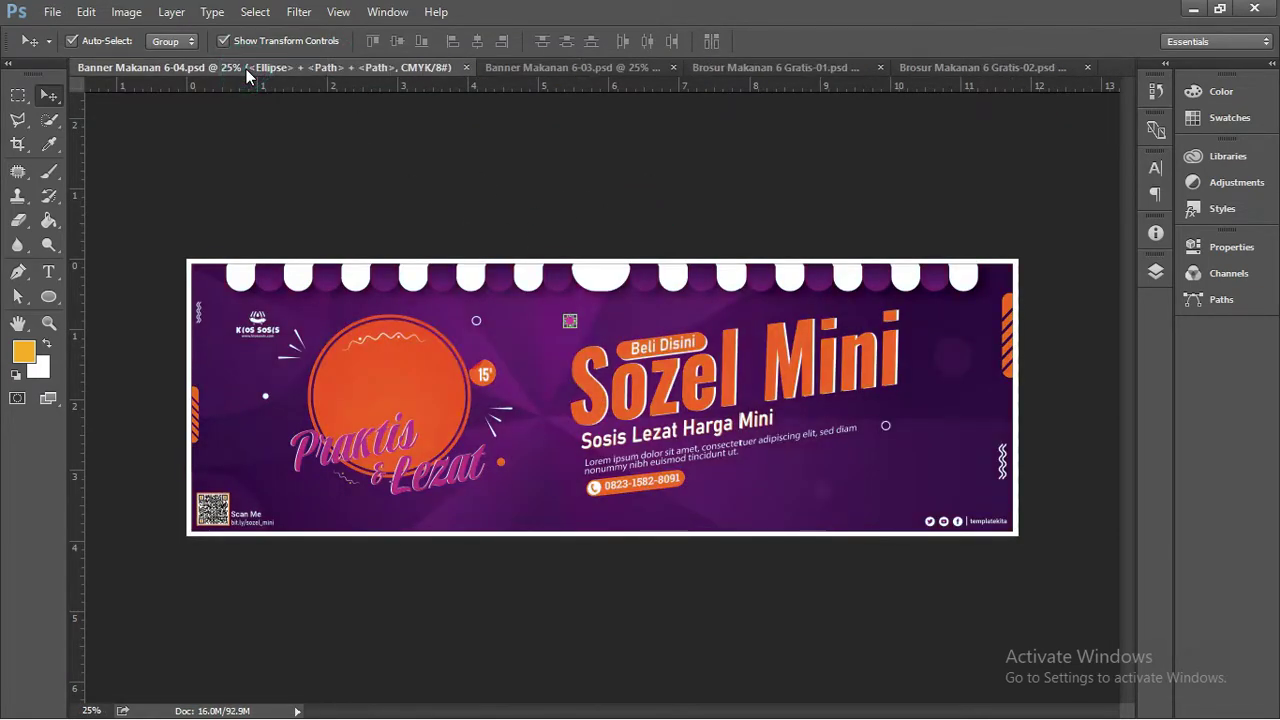
click(655, 192)
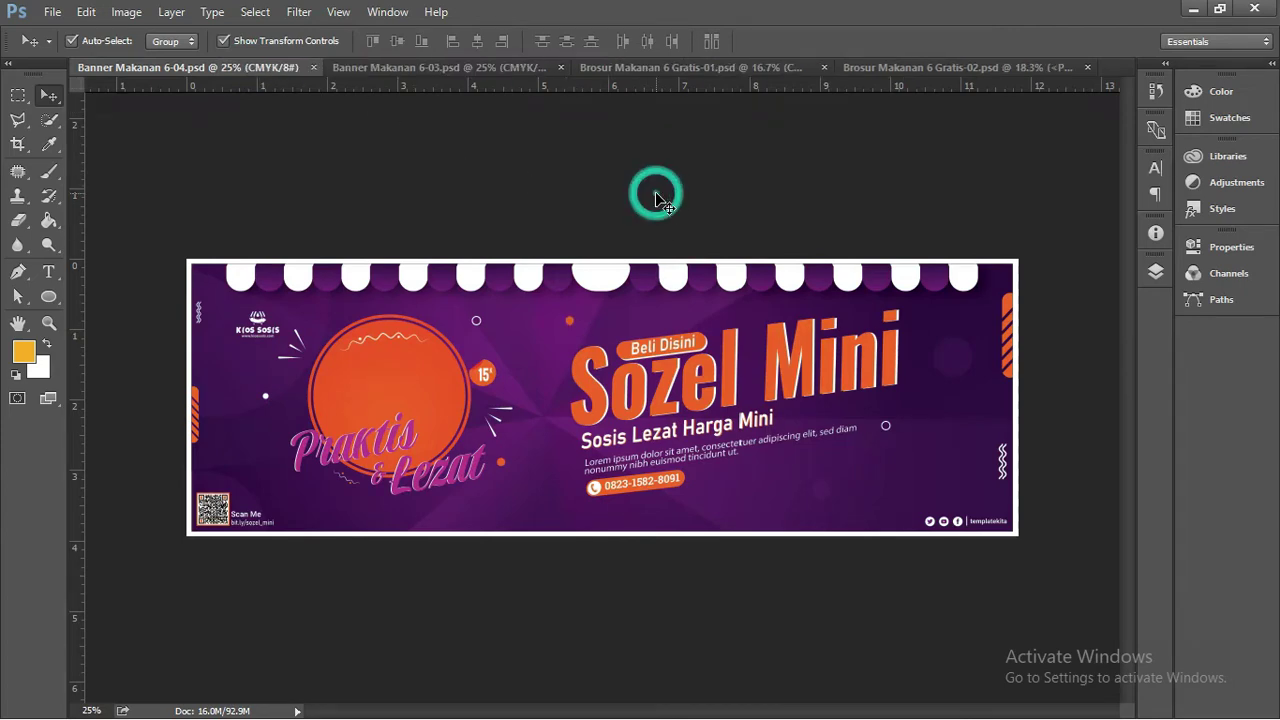
click(947, 67)
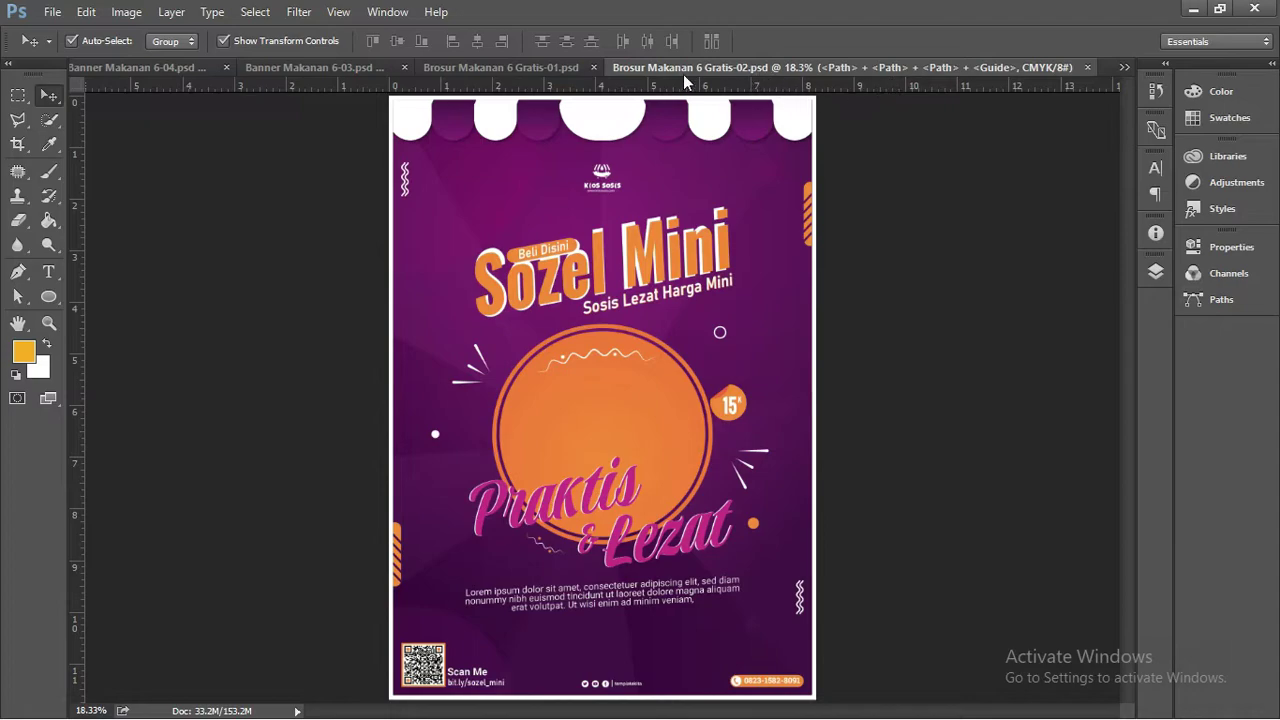
click(548, 70)
scroll(740, 270, up, 2)
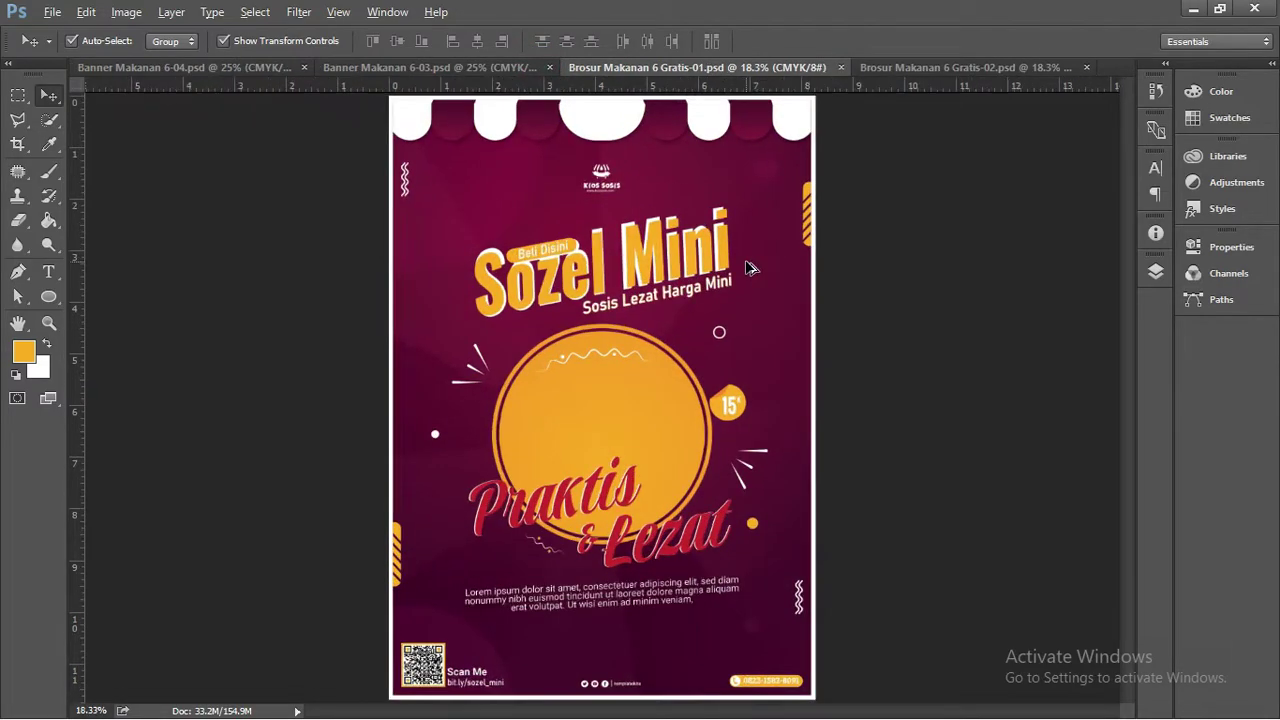
scroll(753, 265, down, 1)
scroll(650, 248, up, 1)
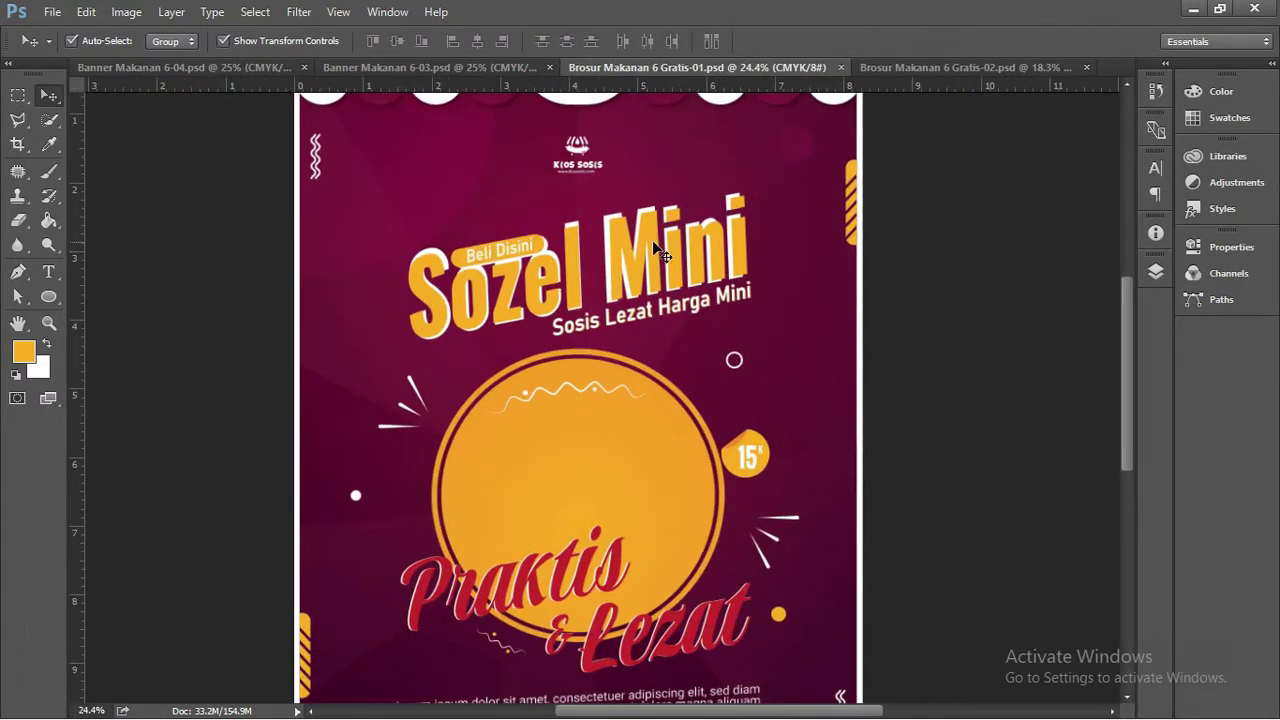
drag(688, 230, 677, 266)
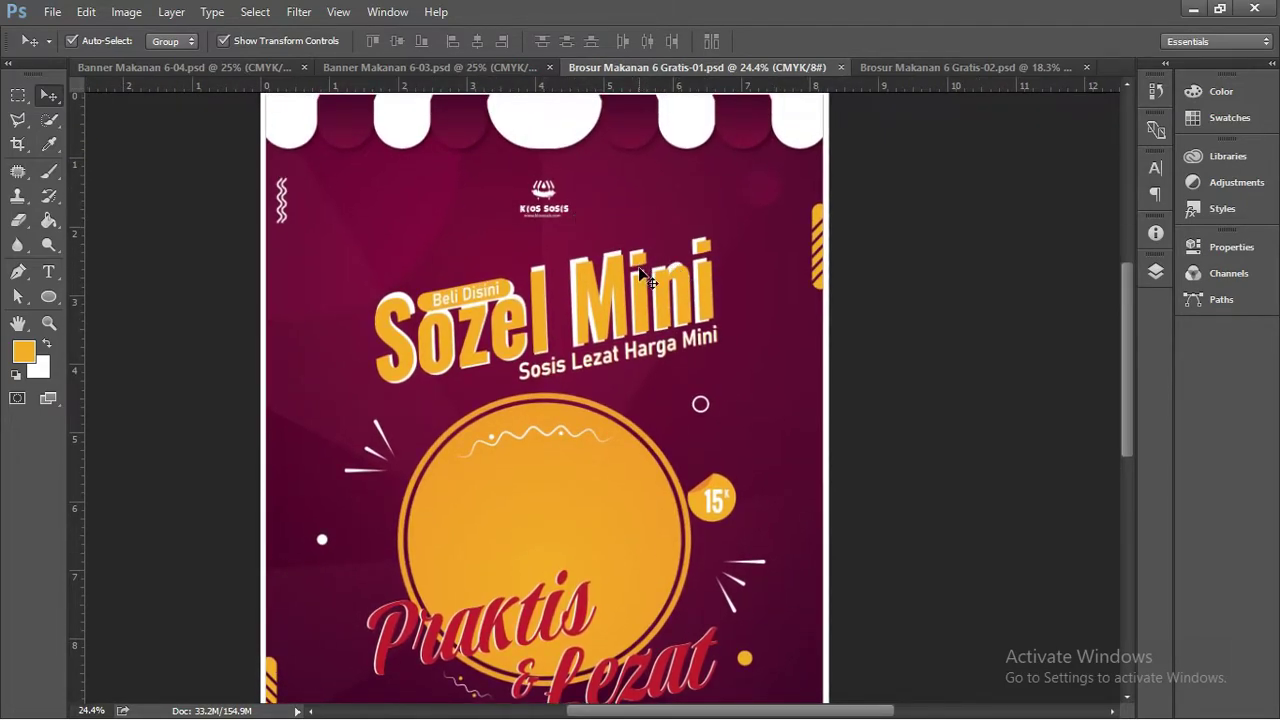
scroll(655, 270, down, 2)
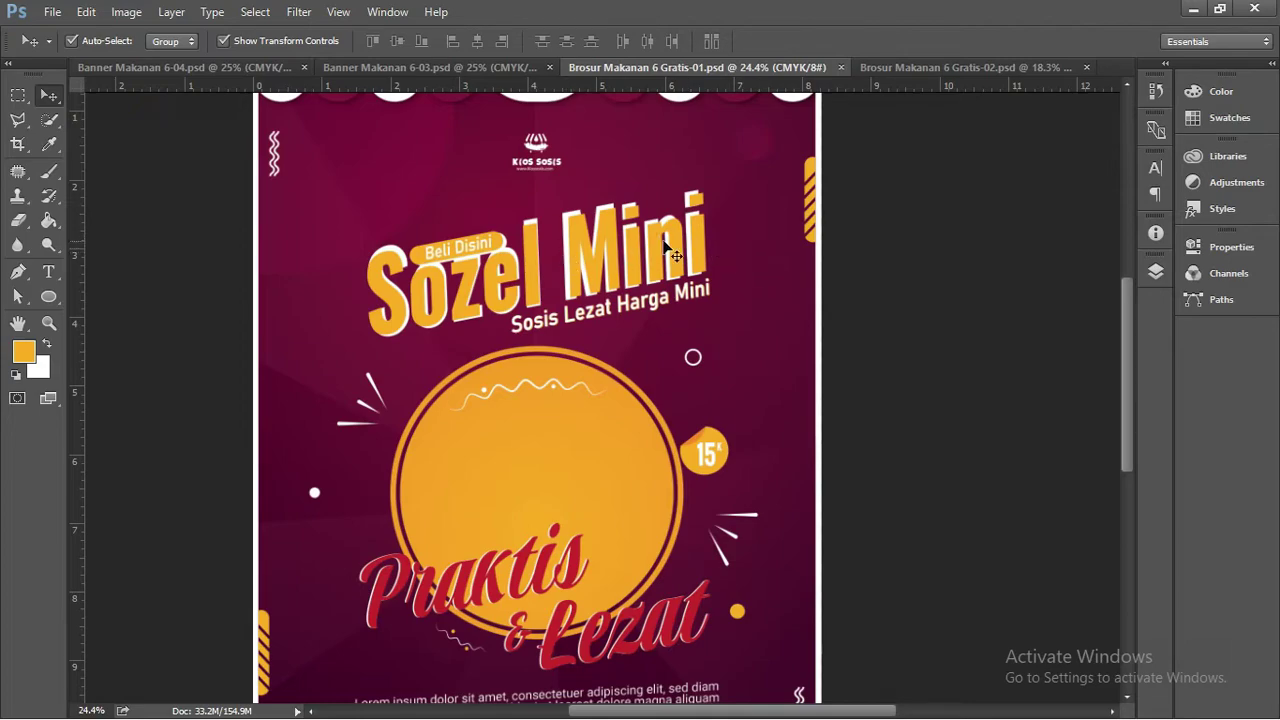
scroll(514, 280, down, 3)
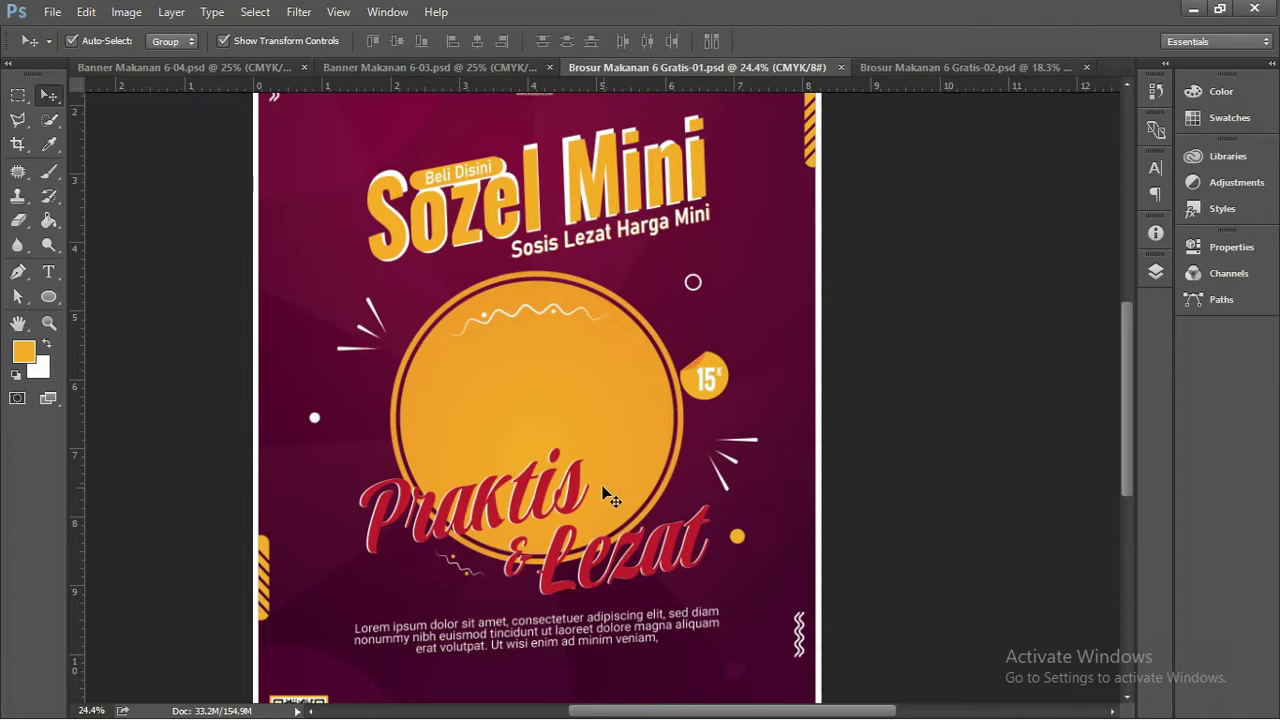
scroll(520, 490, down, 3)
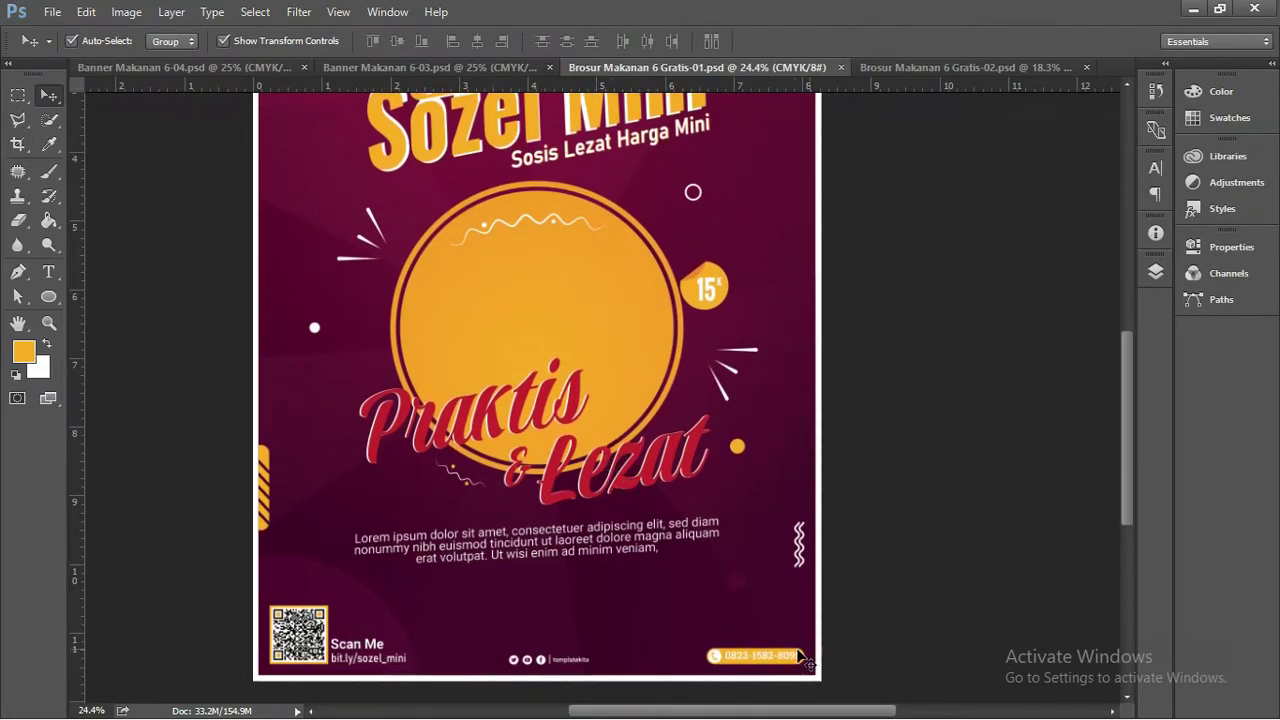
scroll(777, 645, up, 3)
scroll(765, 590, down, 2)
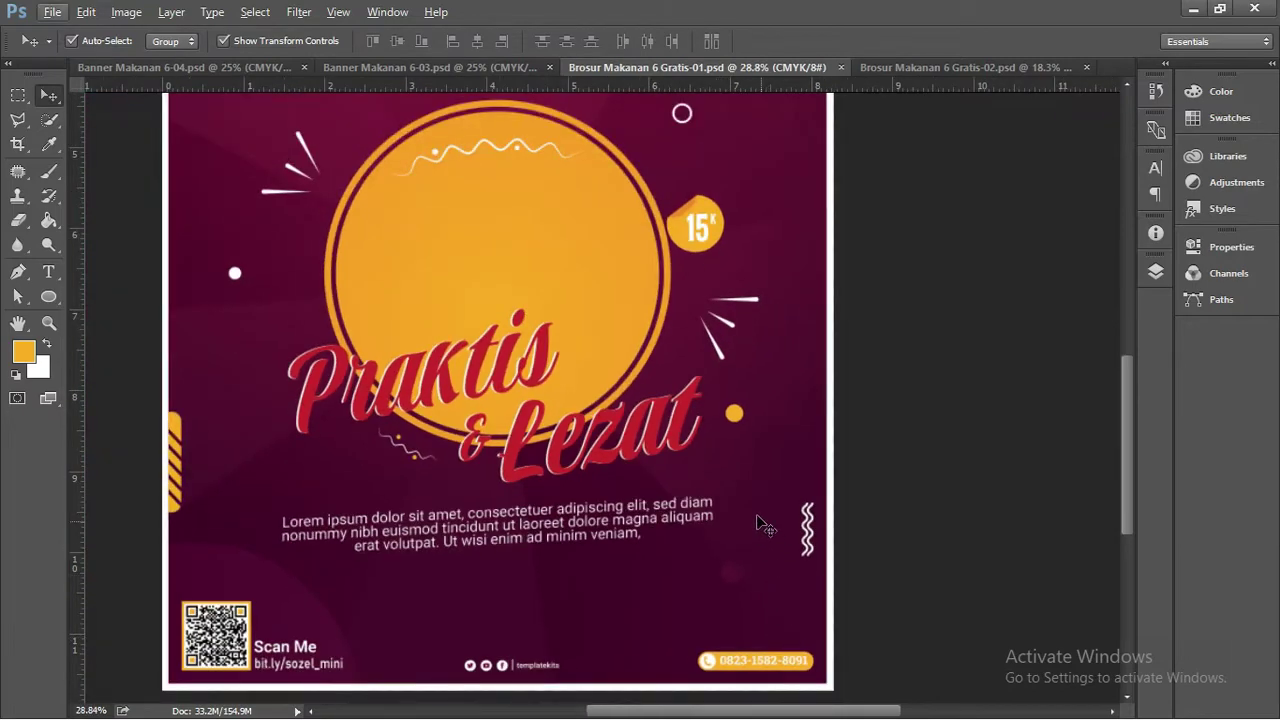
scroll(585, 395, up, 2)
scroll(575, 375, down, 1)
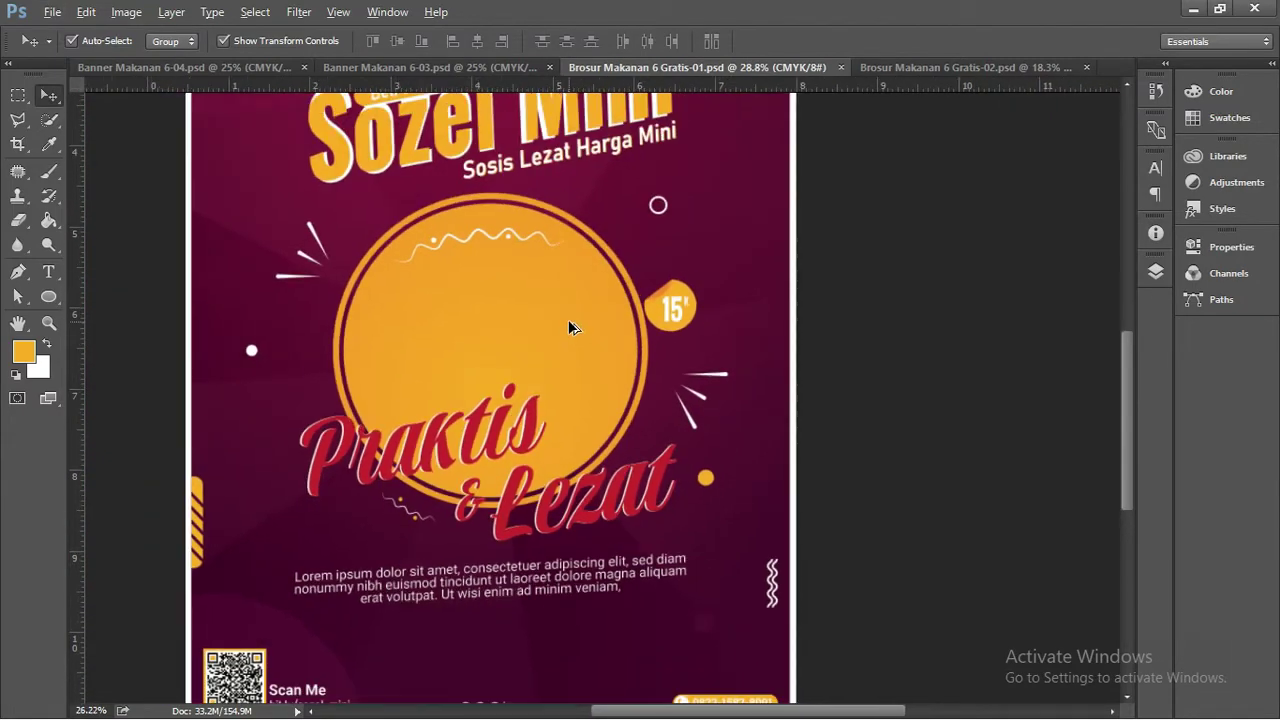
scroll(549, 263, up, 3)
click(545, 245)
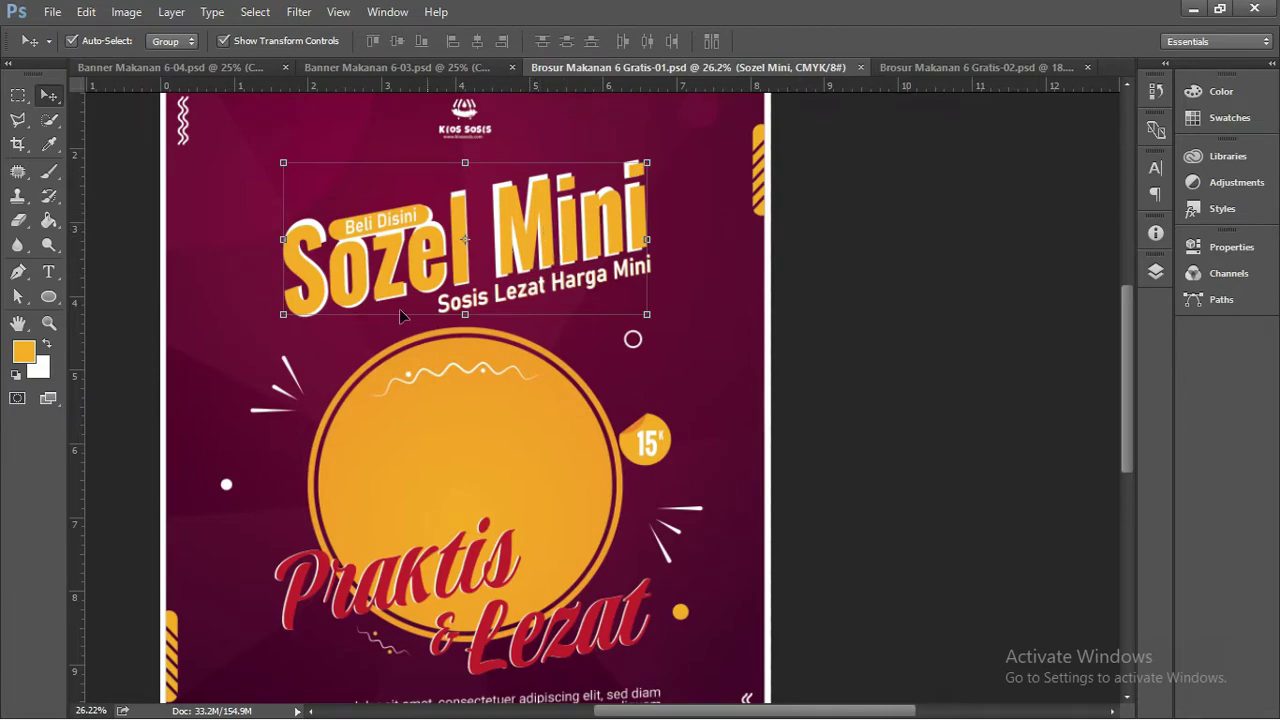
click(583, 295)
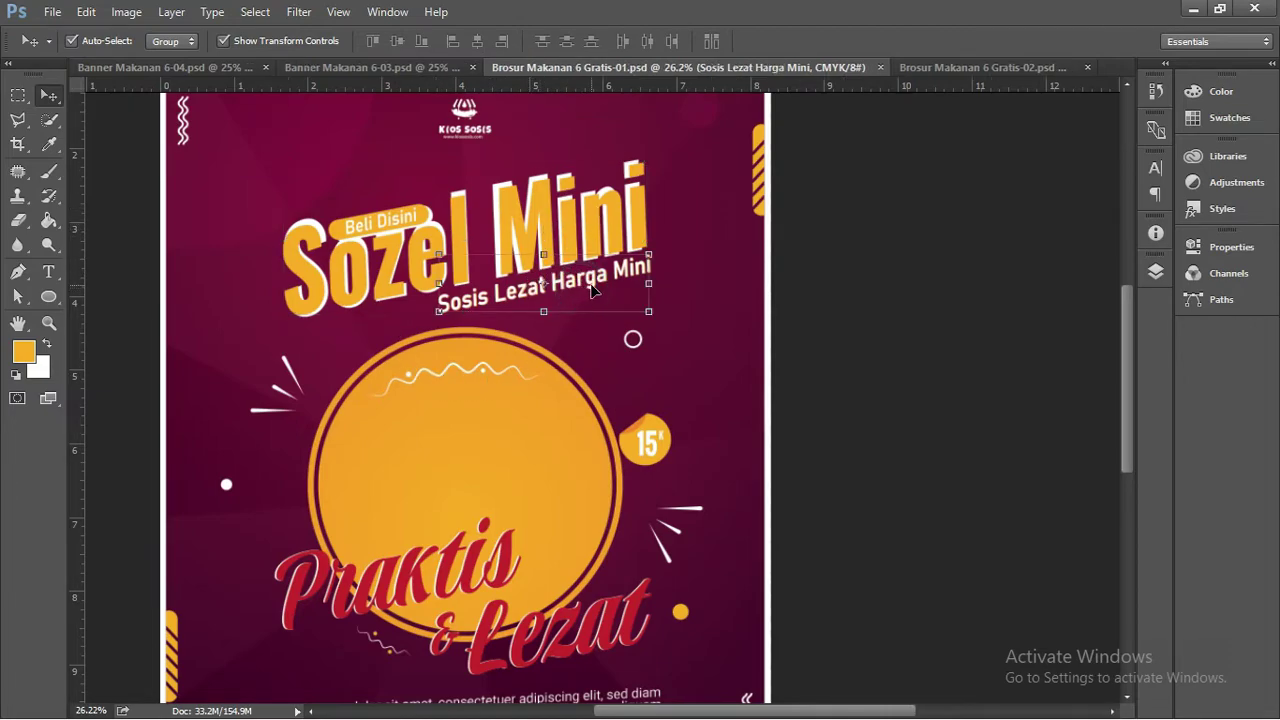
scroll(587, 290, up, 3)
scroll(587, 290, down, 1)
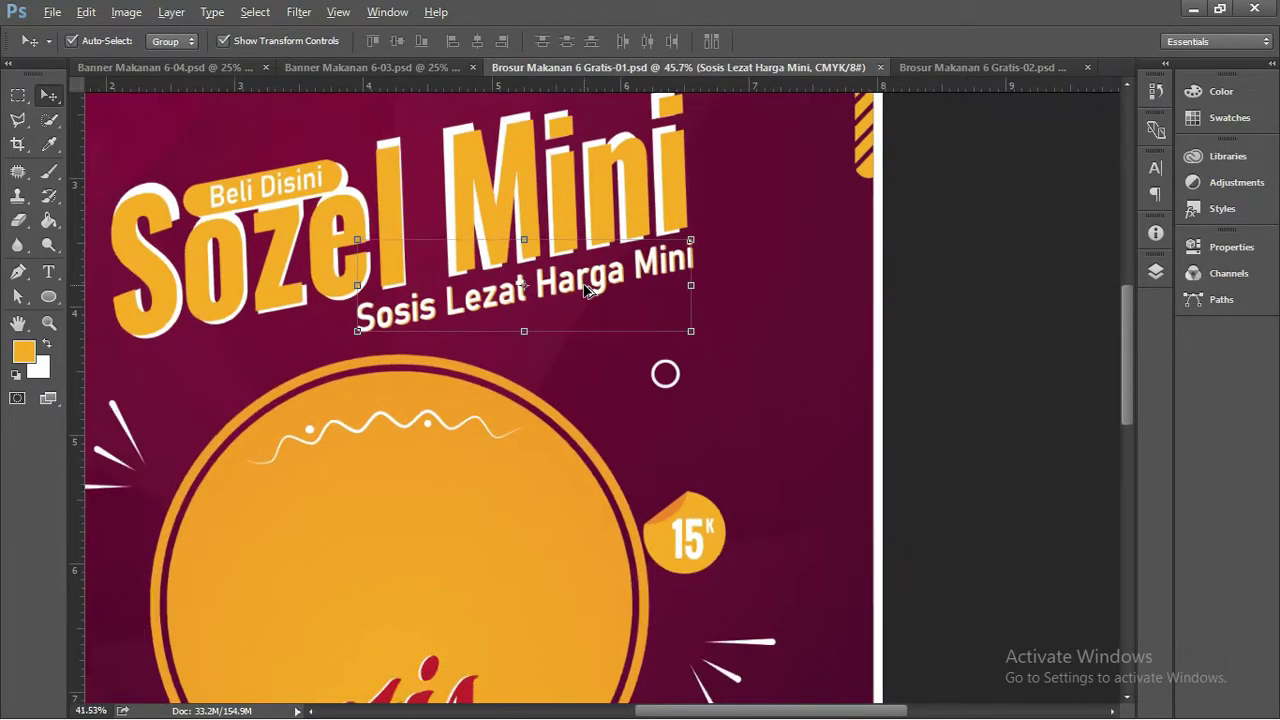
scroll(588, 295, down, 1)
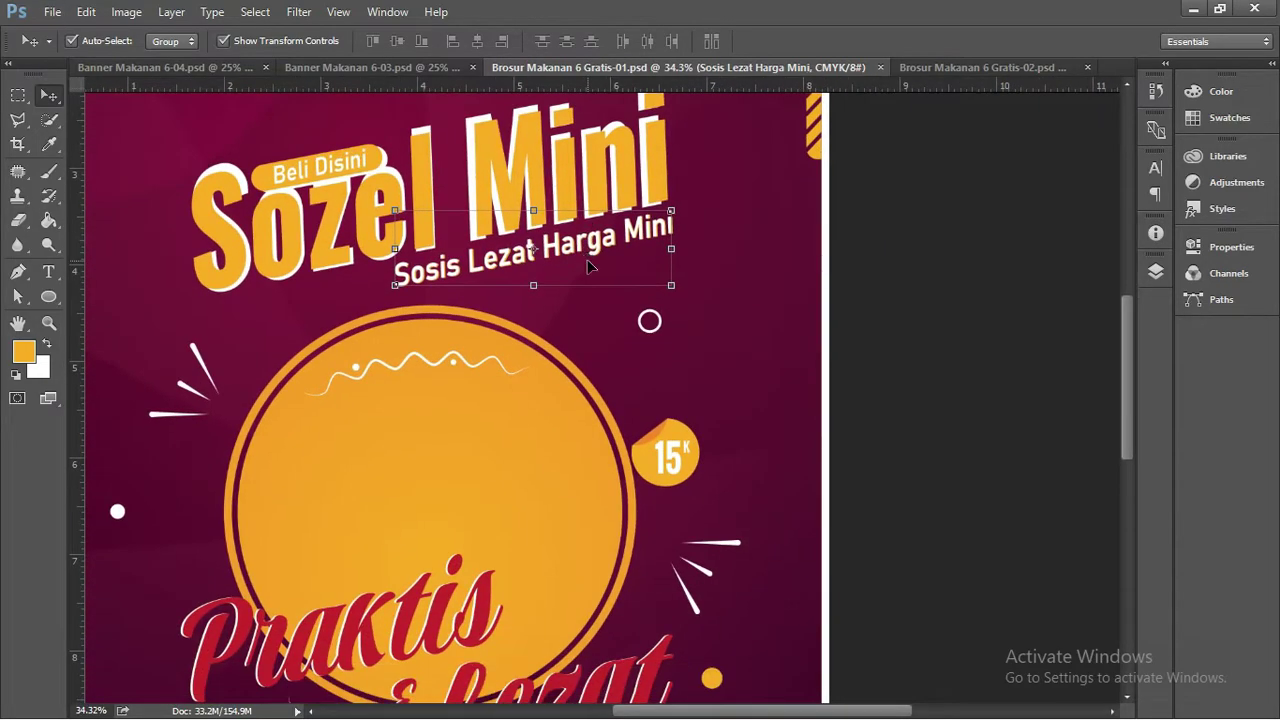
click(890, 282)
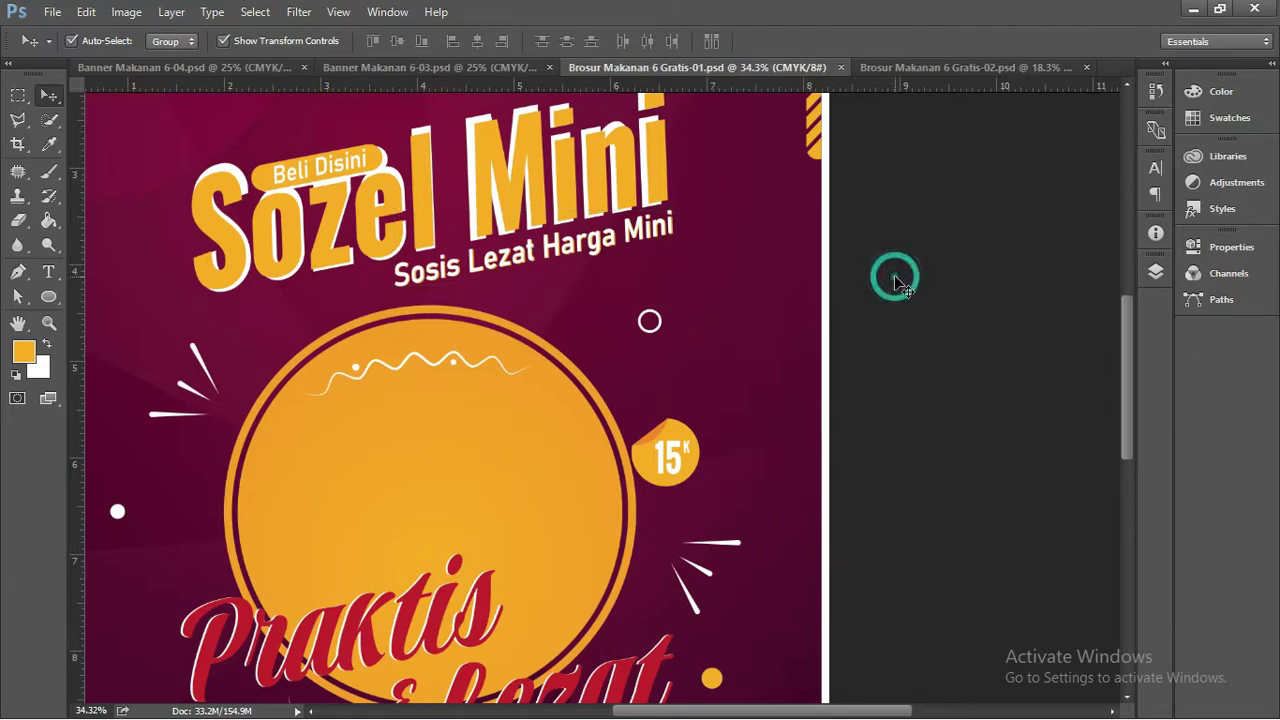
click(515, 252)
scroll(505, 270, down, 2)
scroll(514, 271, down, 2)
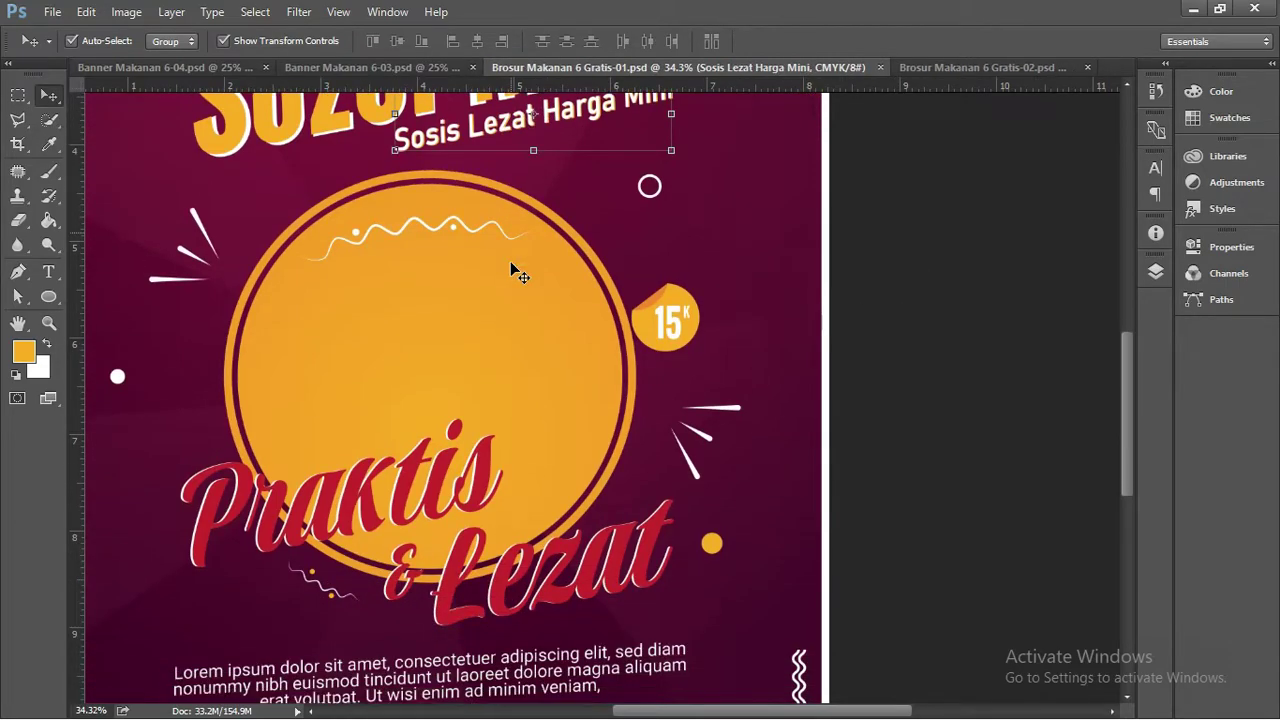
scroll(514, 271, down, 2)
click(410, 415)
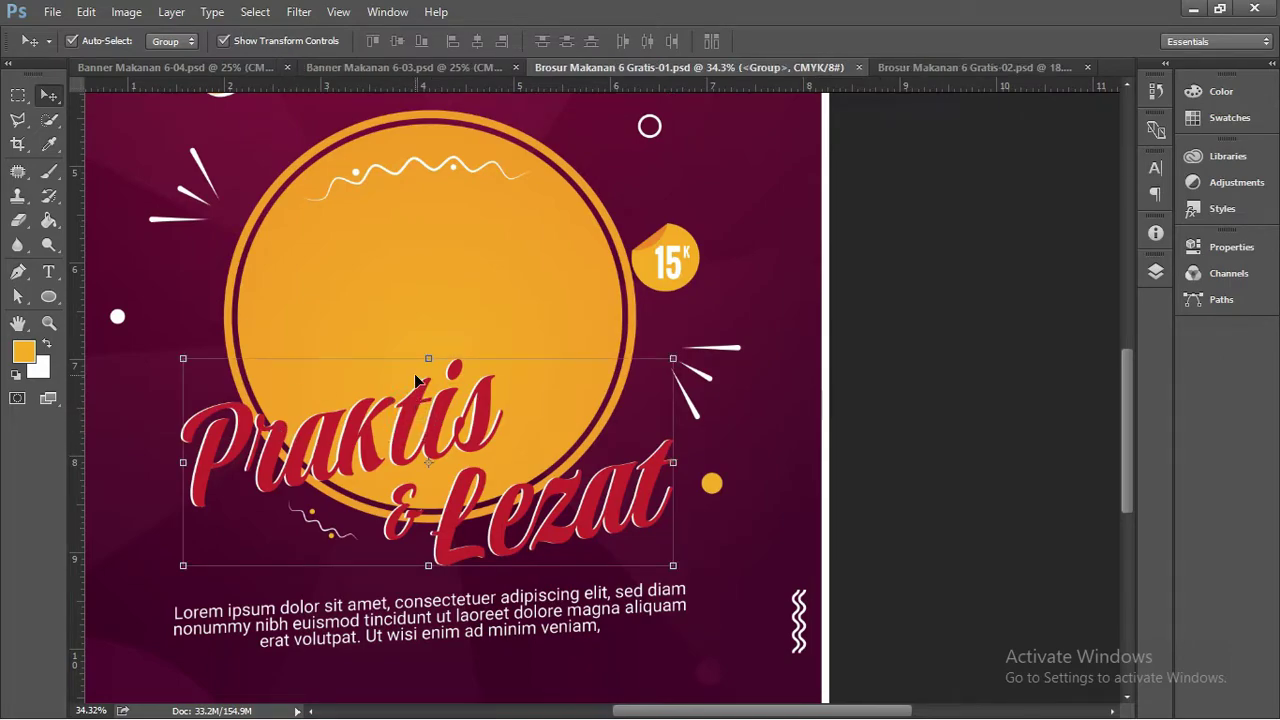
key(t)
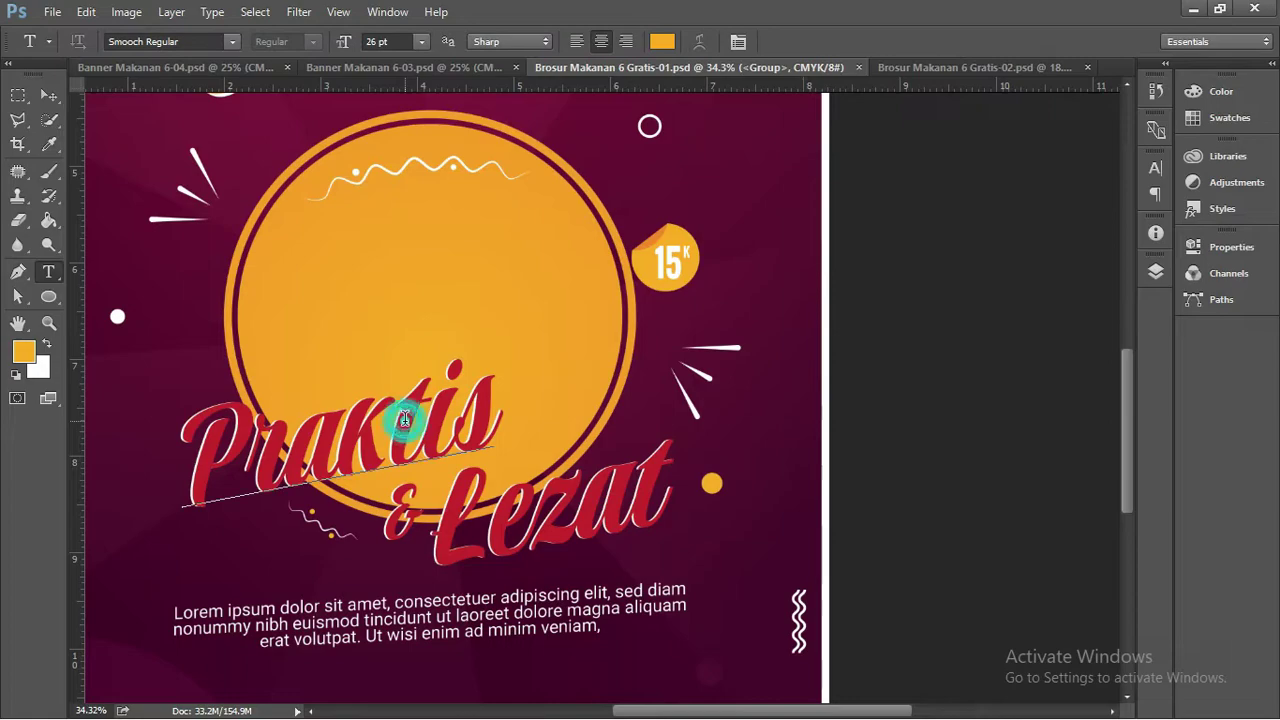
click(400, 415)
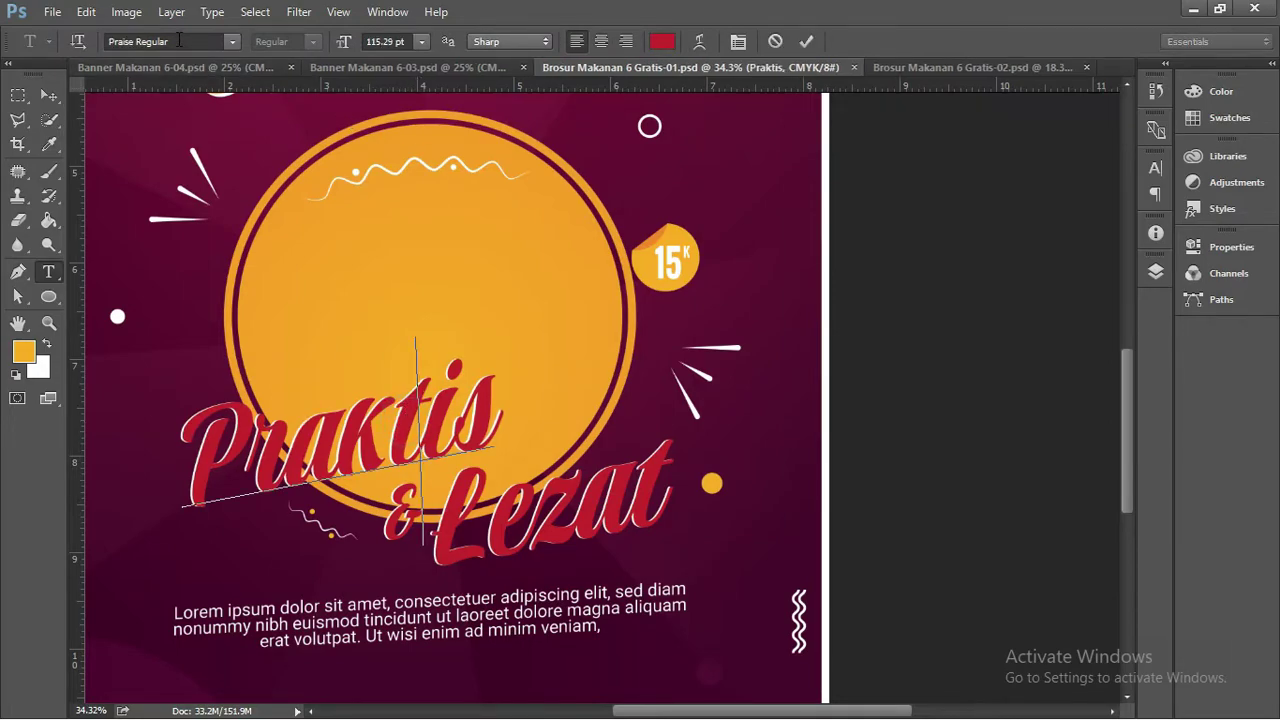
click(49, 95)
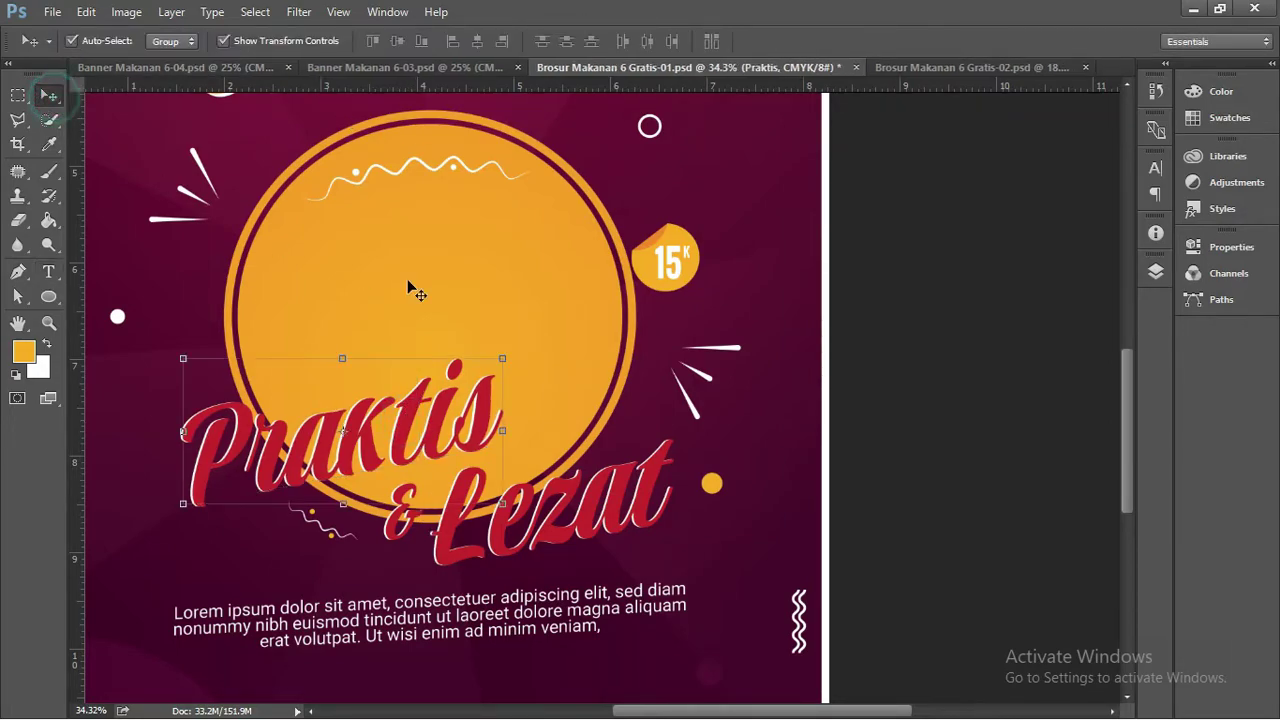
scroll(560, 306, down, 2)
scroll(582, 310, down, 3)
scroll(582, 310, down, 1)
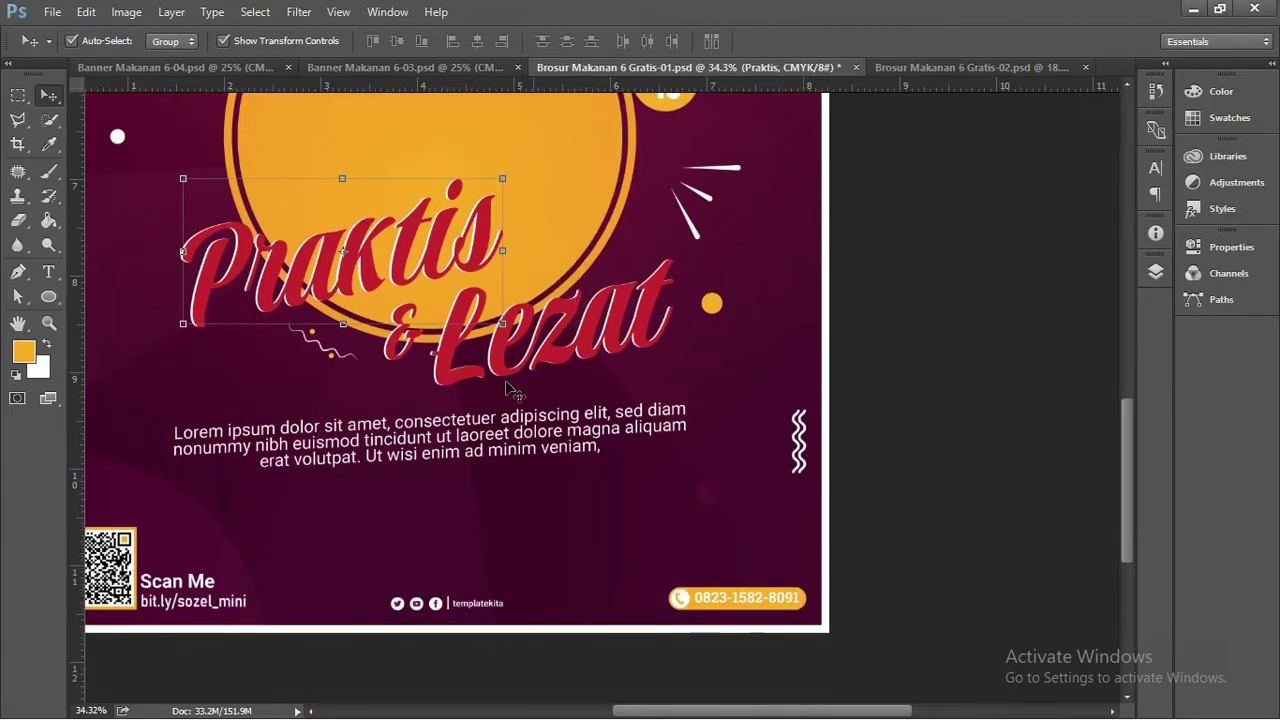
click(556, 436)
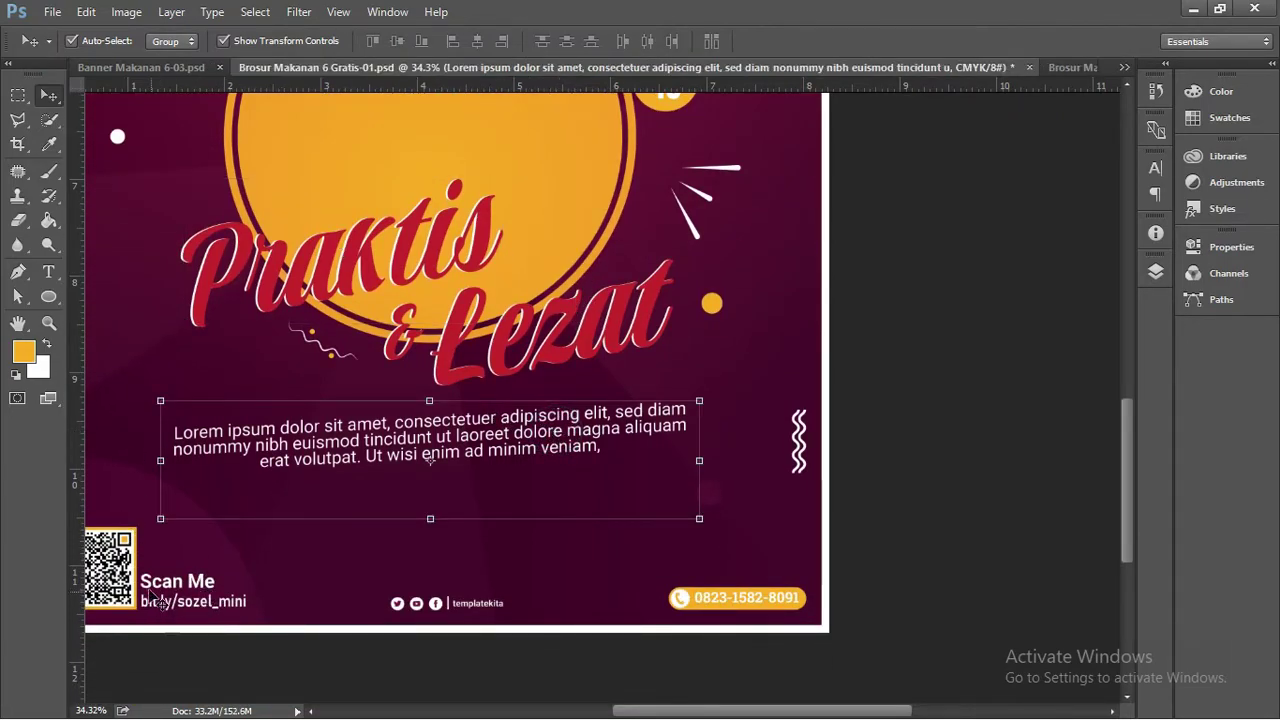
click(185, 582)
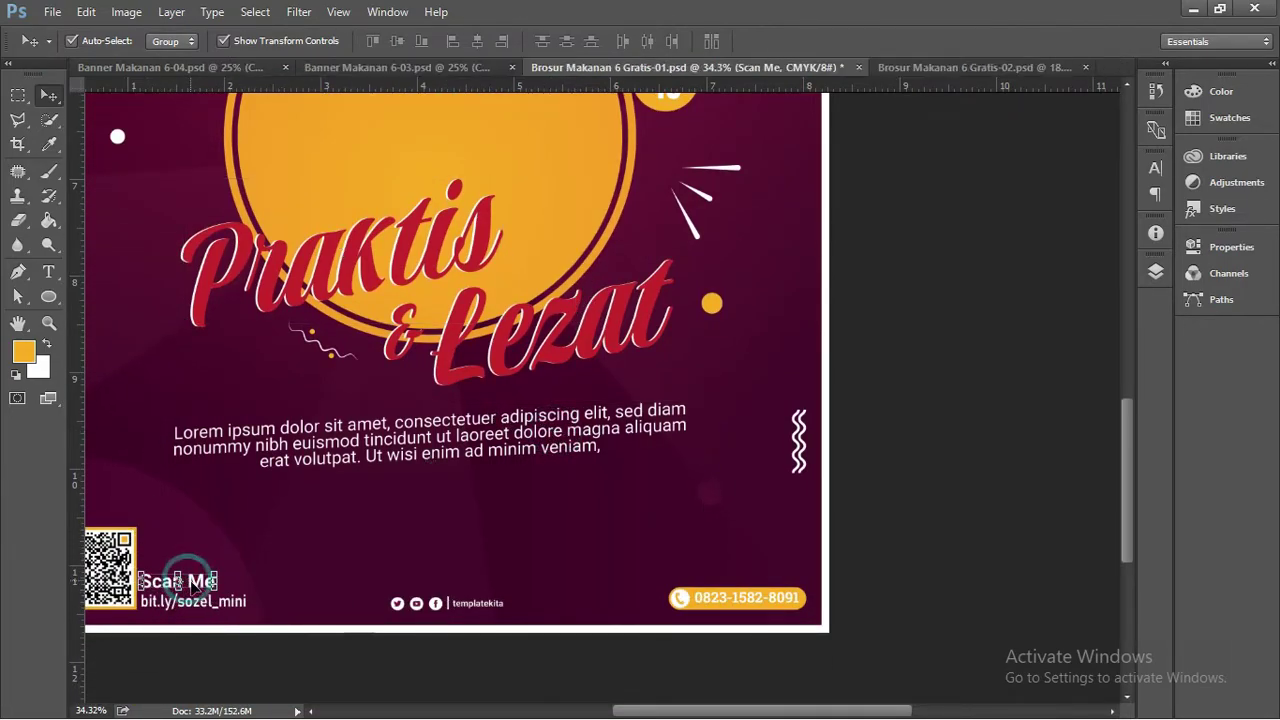
click(230, 602)
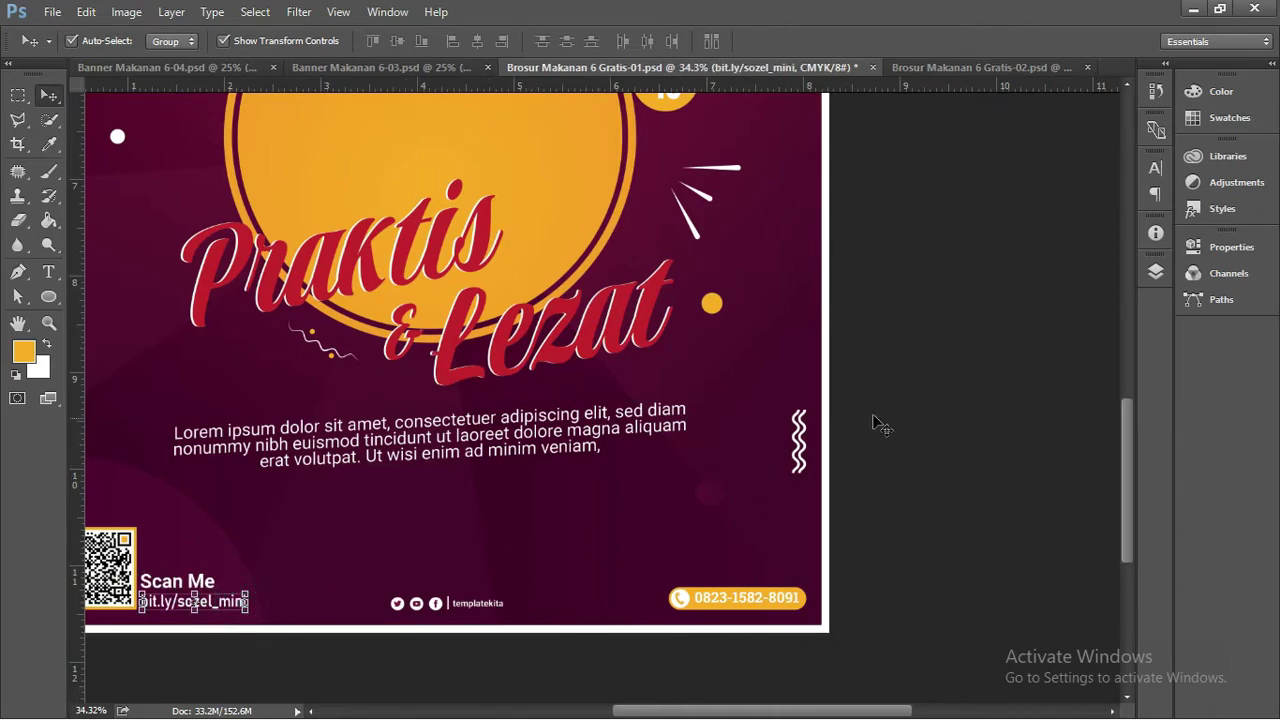
click(945, 380)
scroll(818, 372, down, 1)
scroll(818, 372, down, 1)
scroll(820, 366, down, 1)
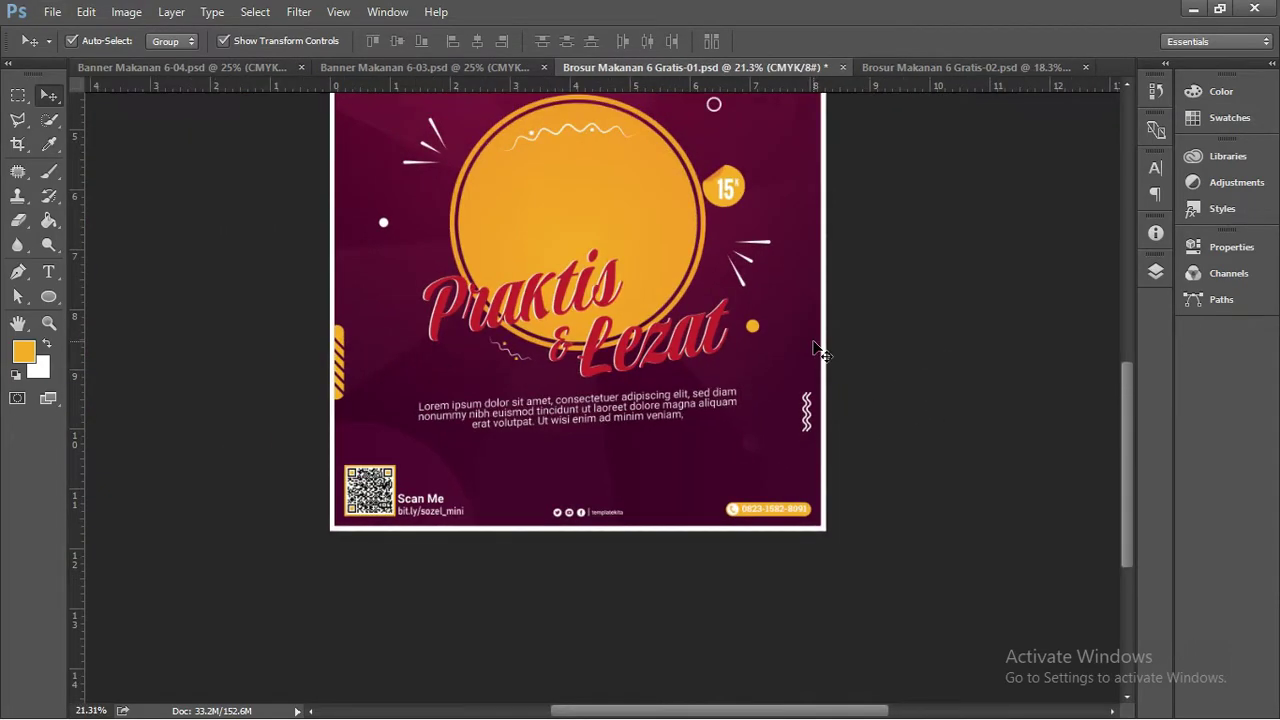
drag(866, 237, 802, 354)
scroll(700, 289, down, 1)
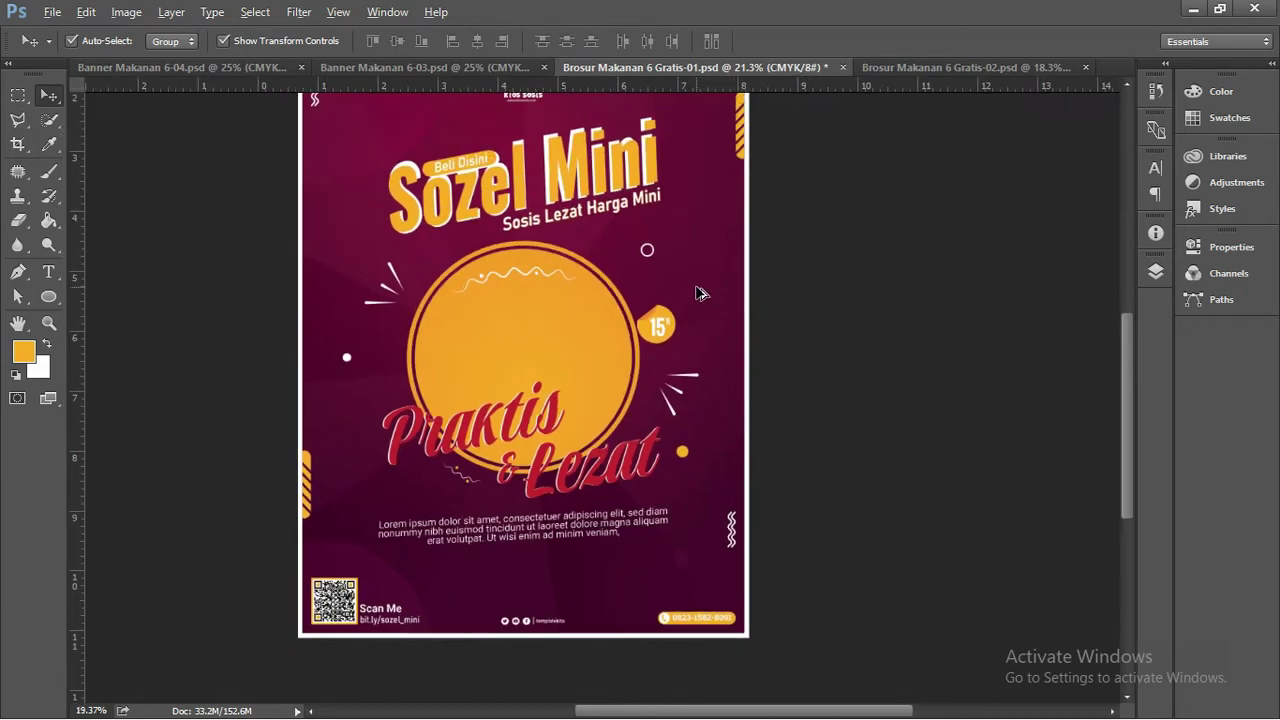
scroll(748, 223, up, 1)
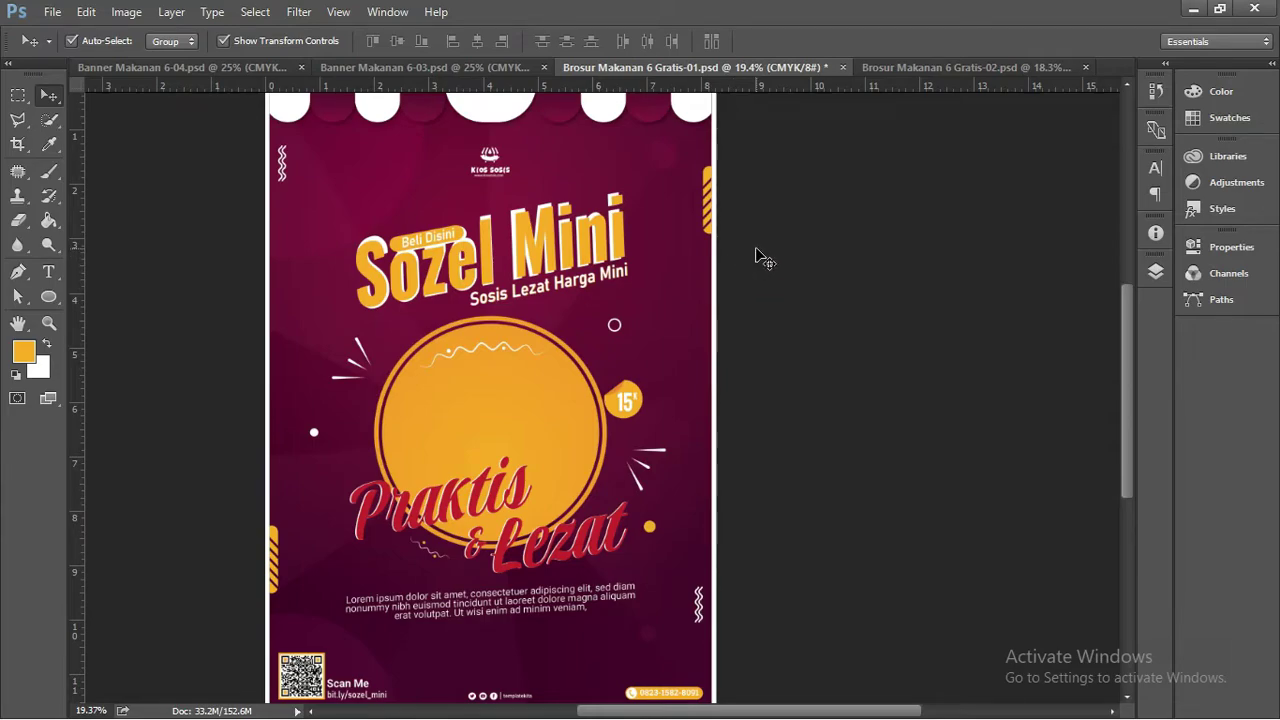
click(470, 612)
scroll(470, 612, up, 2)
scroll(472, 606, up, 2)
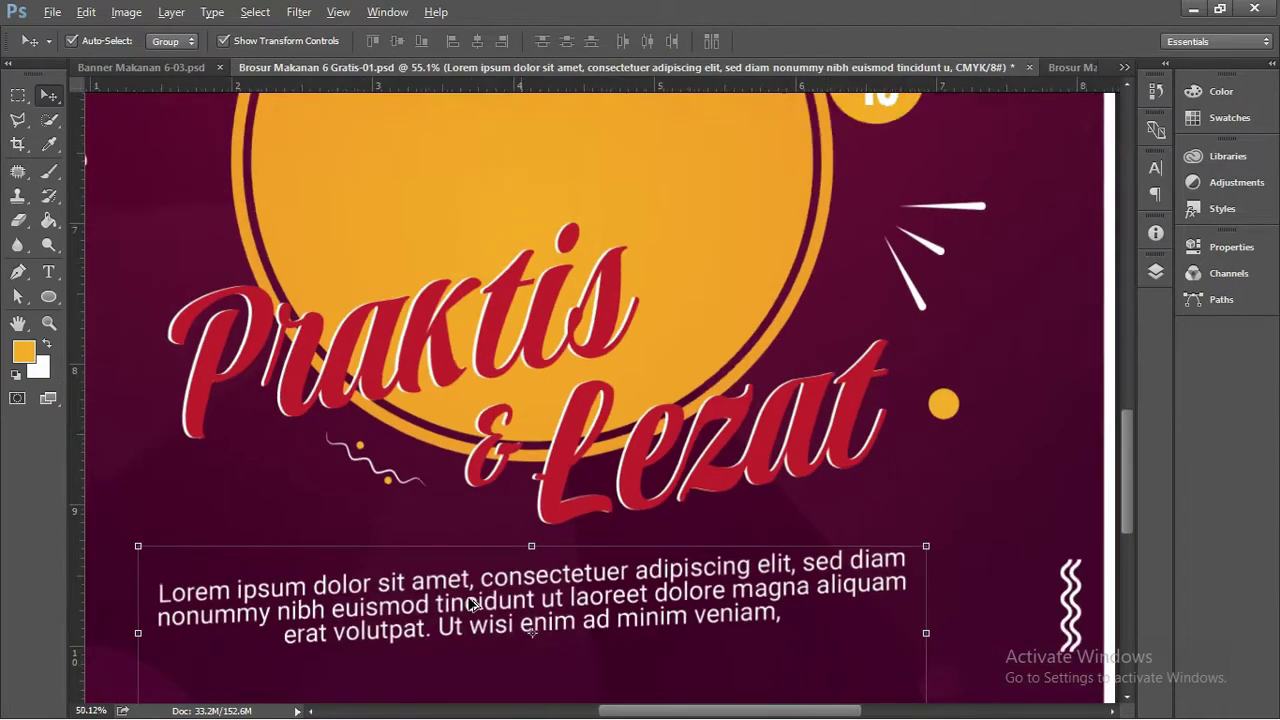
scroll(472, 604, down, 2)
scroll(474, 582, down, 2)
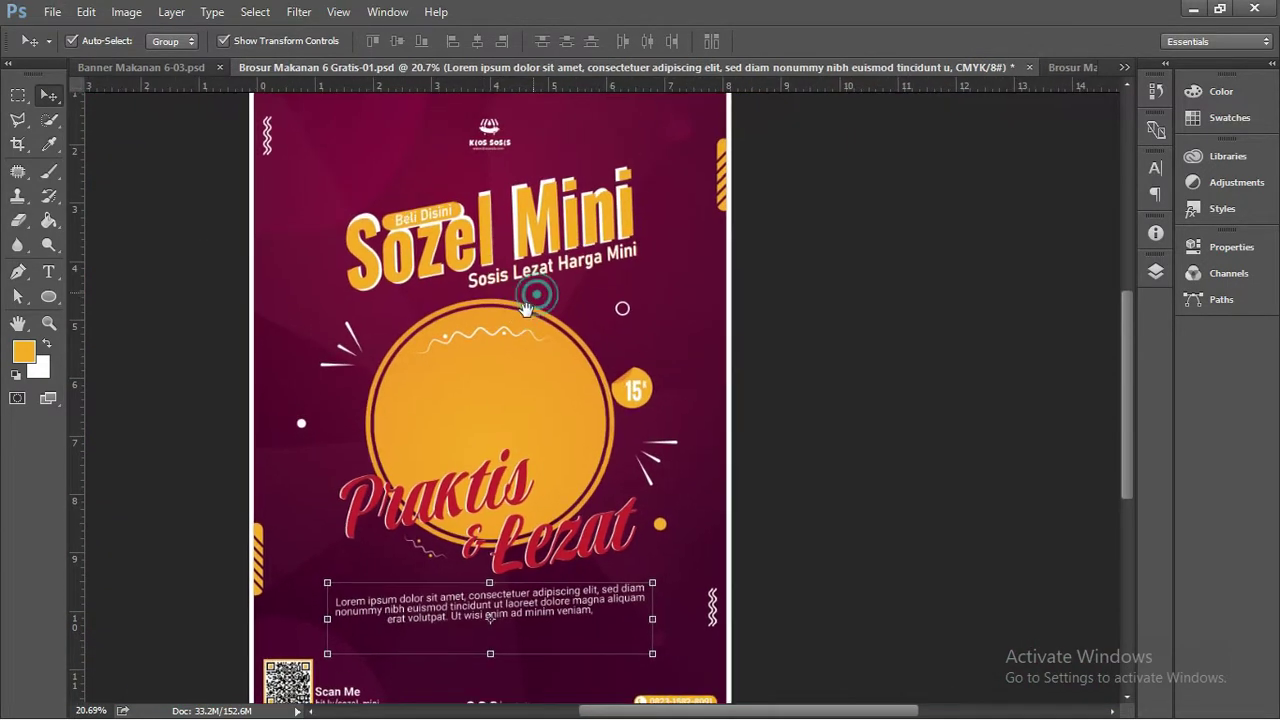
scroll(560, 352, up, 3)
scroll(523, 336, down, 1)
key(alt)
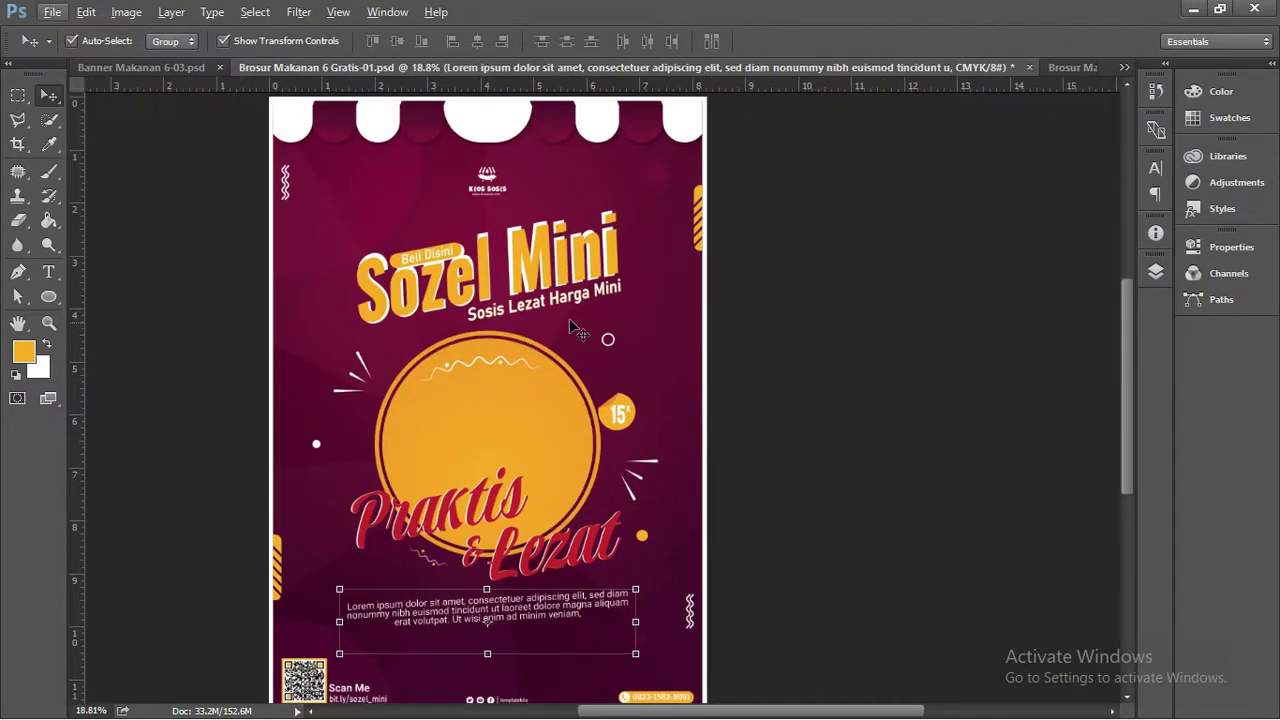
drag(712, 381, 697, 334)
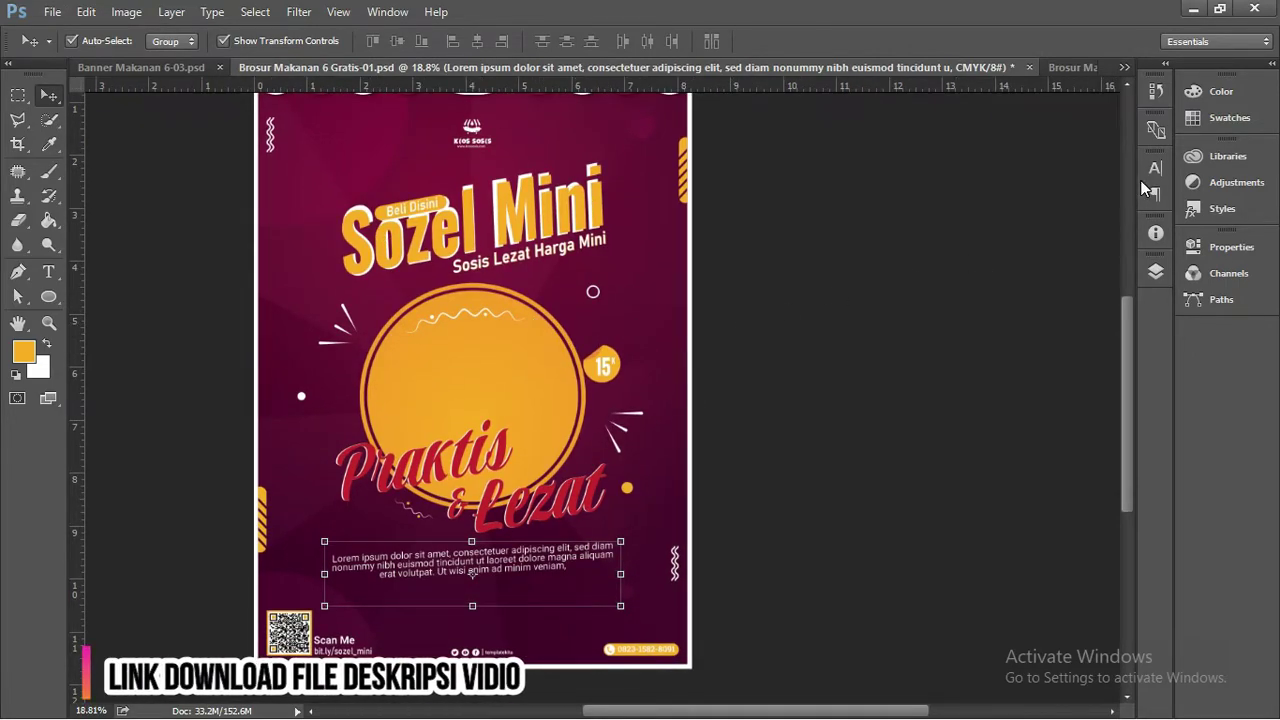
key(ctrl+0)
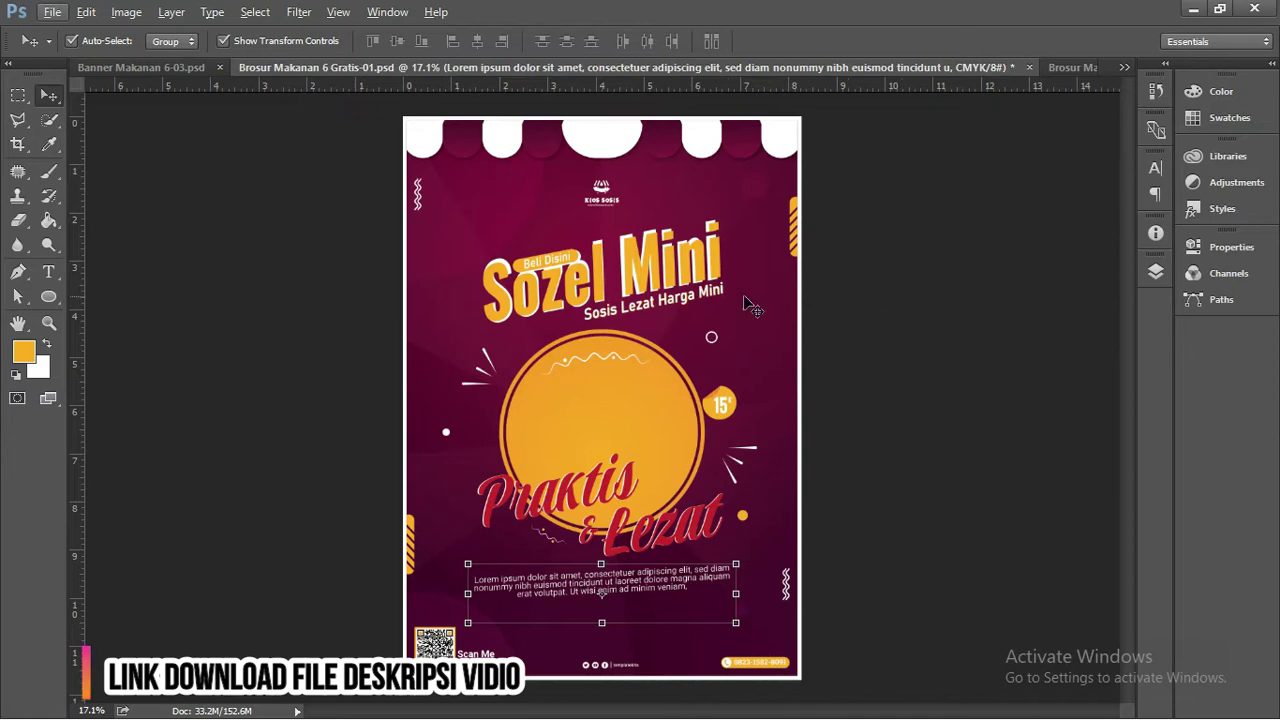
click(886, 305)
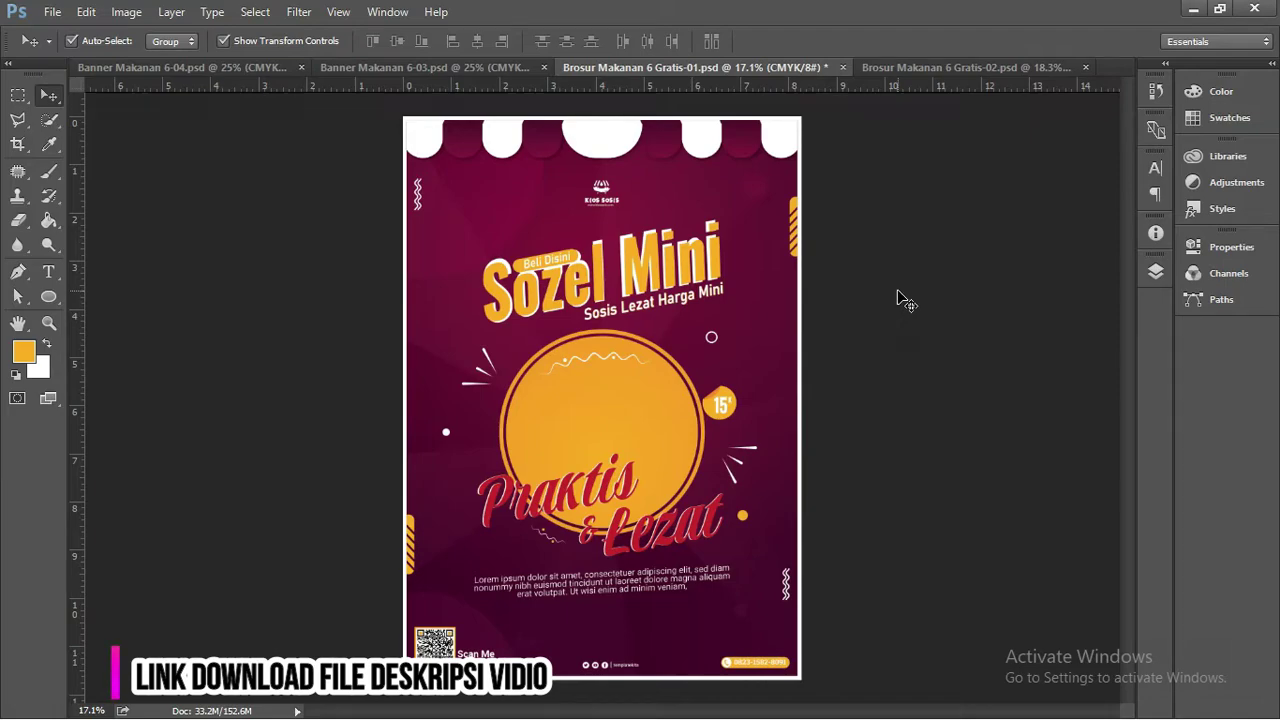
Add a Hue/Saturation 1 adjustment layer above the circle layer and shift its hue from +14 onward.
click(1156, 272)
click(981, 362)
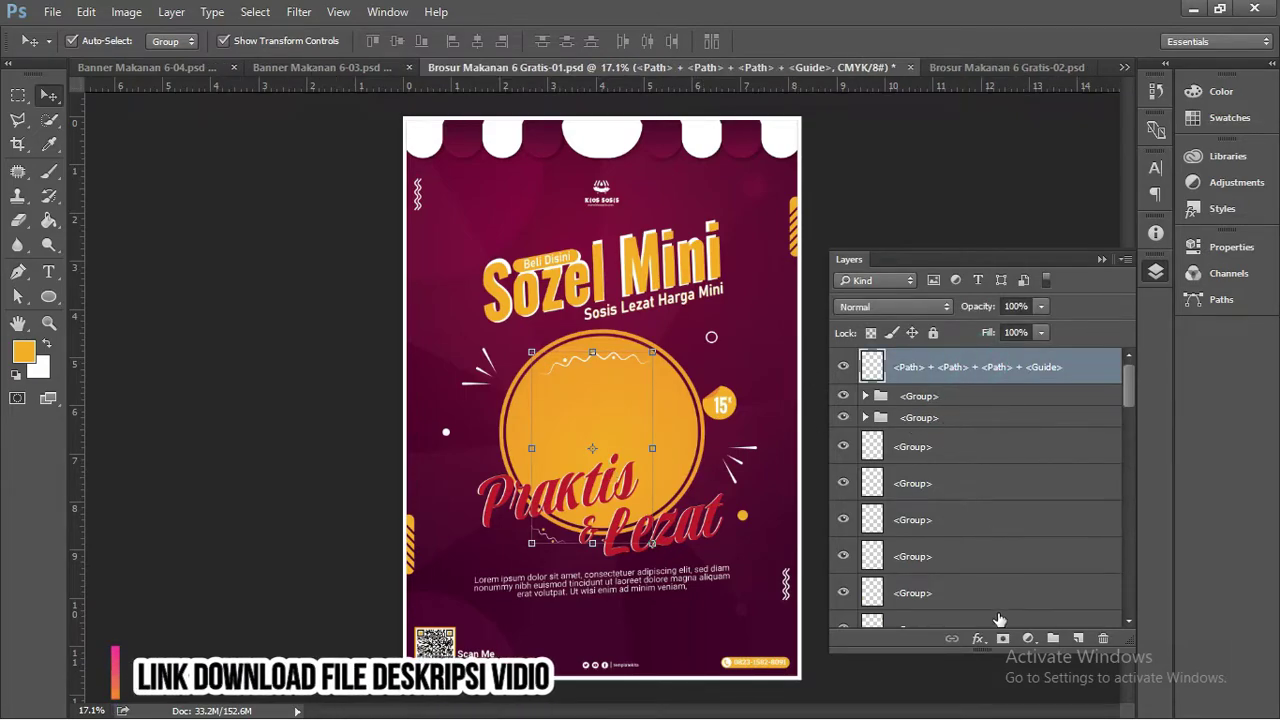
click(1028, 638)
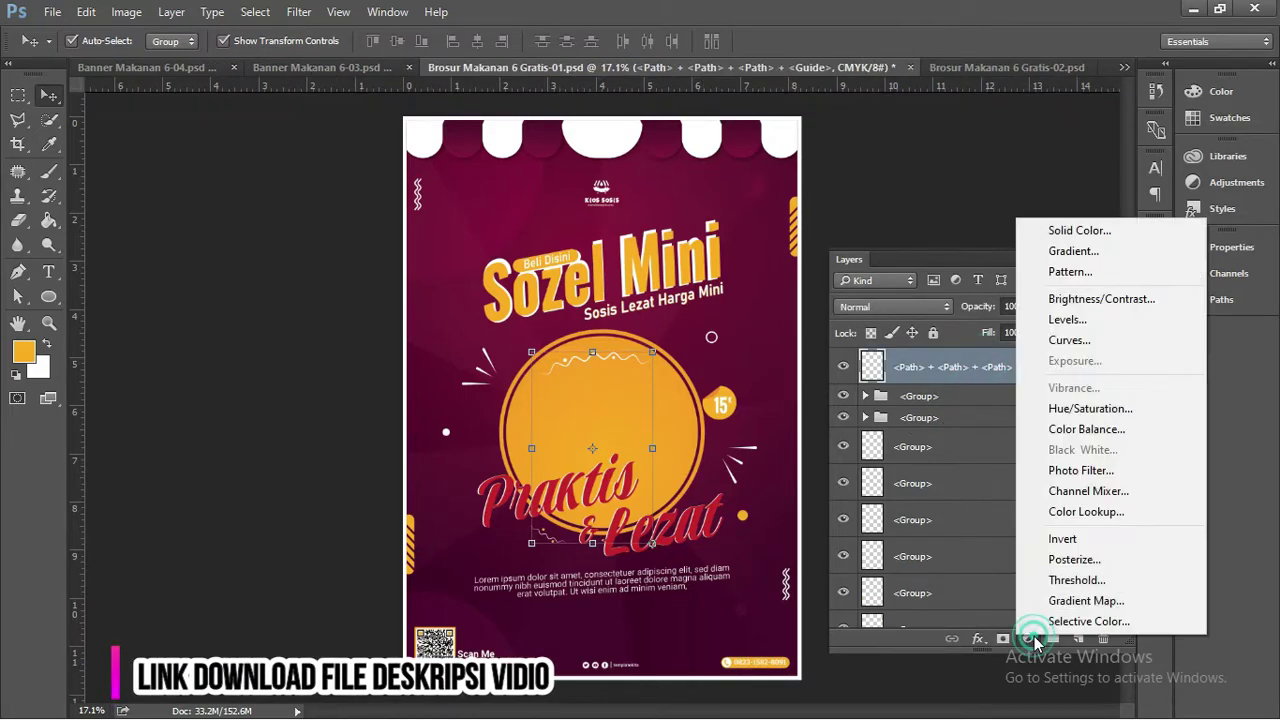
click(1108, 408)
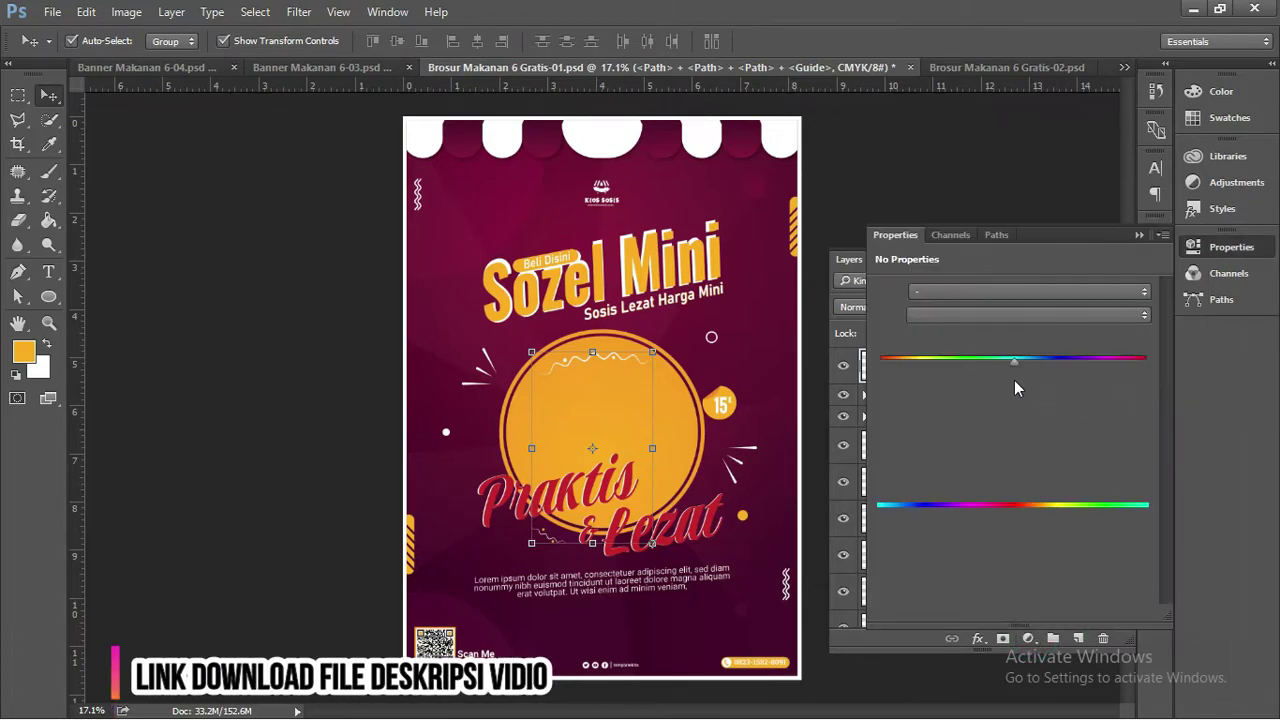
click(1139, 235)
click(878, 370)
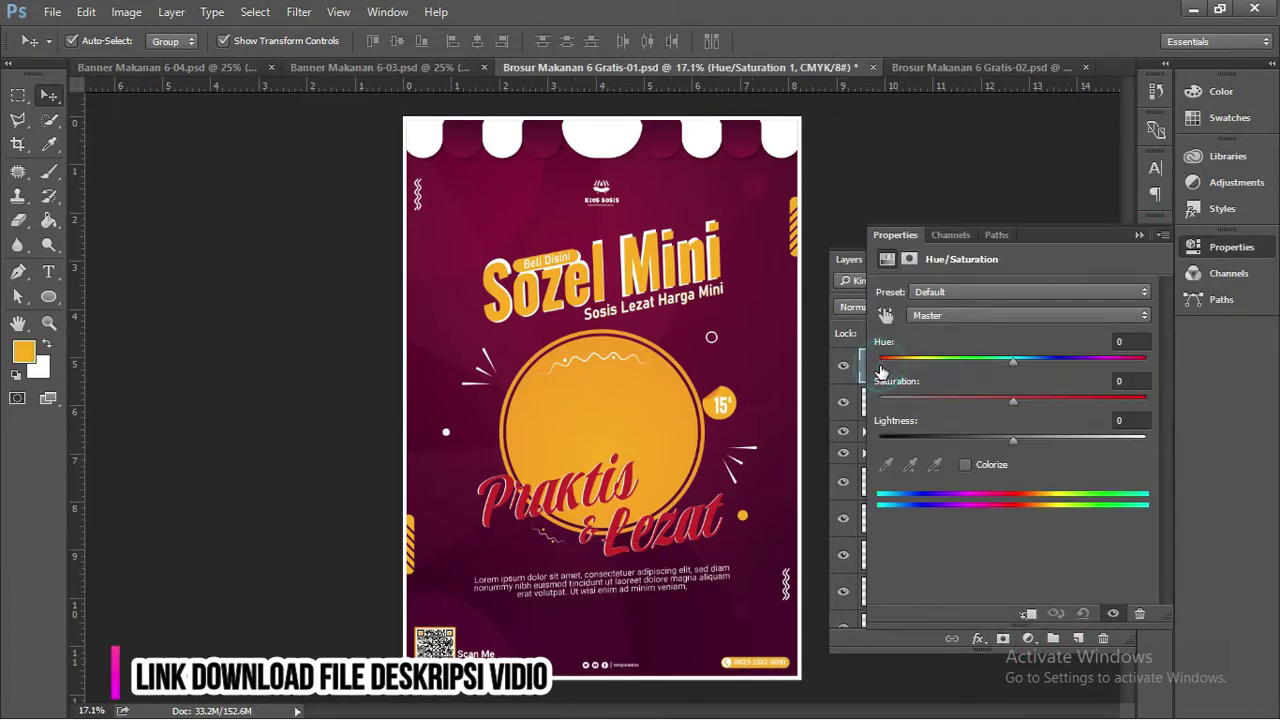
drag(1015, 362, 1035, 362)
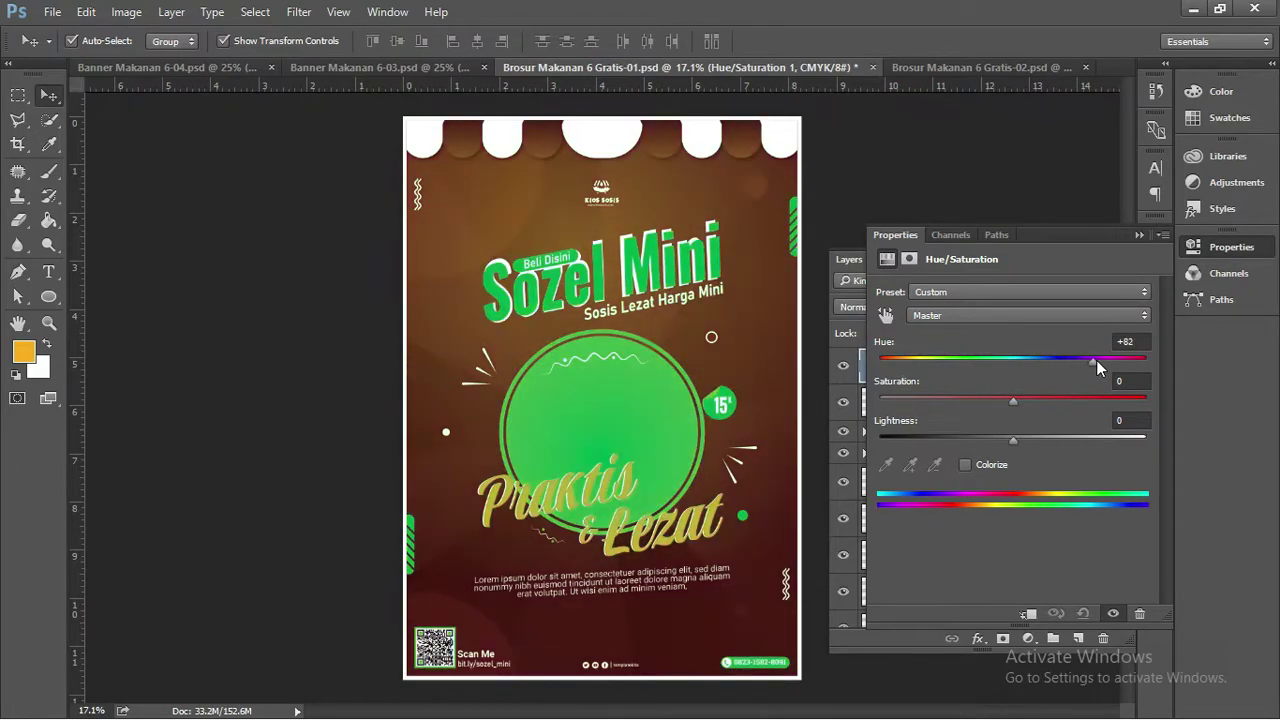
mouse_move(1036, 361)
mouse_down()
mouse_move(1079, 361)
mouse_move(907, 362)
mouse_move(1019, 362)
mouse_move(998, 359)
mouse_move(1055, 400)
mouse_move(898, 398)
mouse_move(1099, 397)
mouse_move(944, 398)
mouse_move(1022, 401)
mouse_up()
Edit the Sozel Mini title, accept the missing Oswald Bold substitution and search for Oswald.
click(1139, 234)
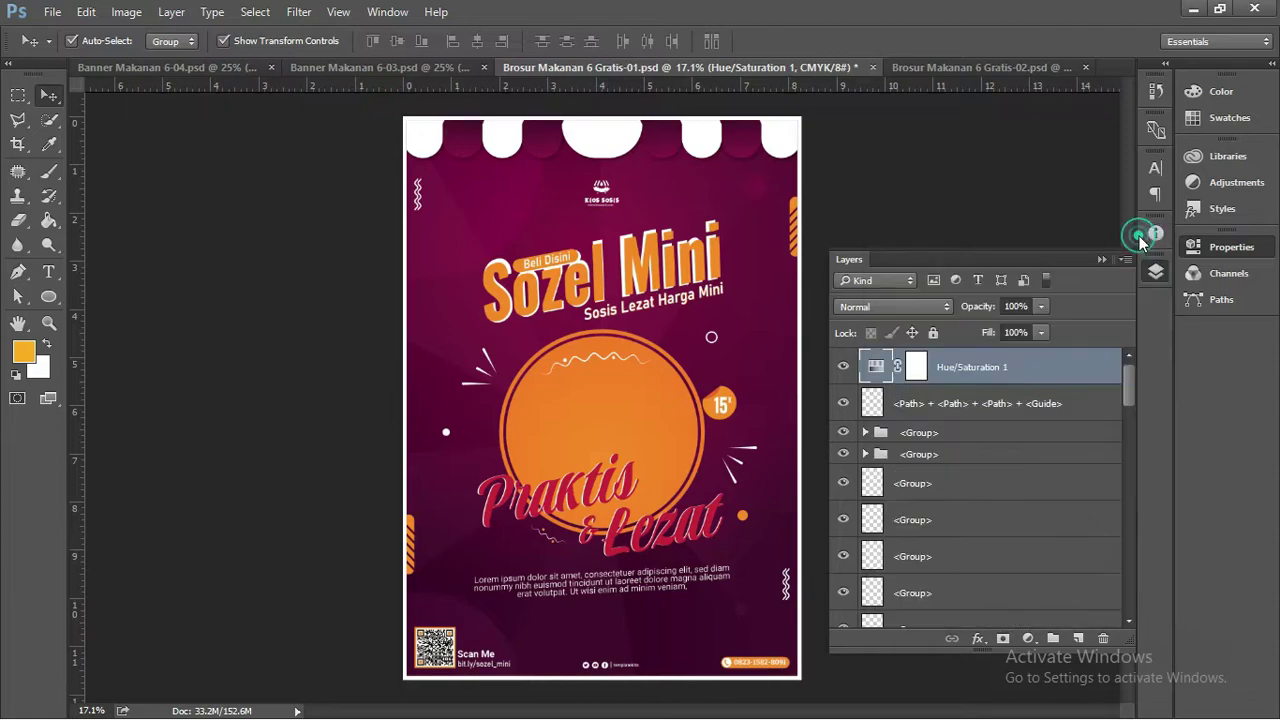
click(1098, 258)
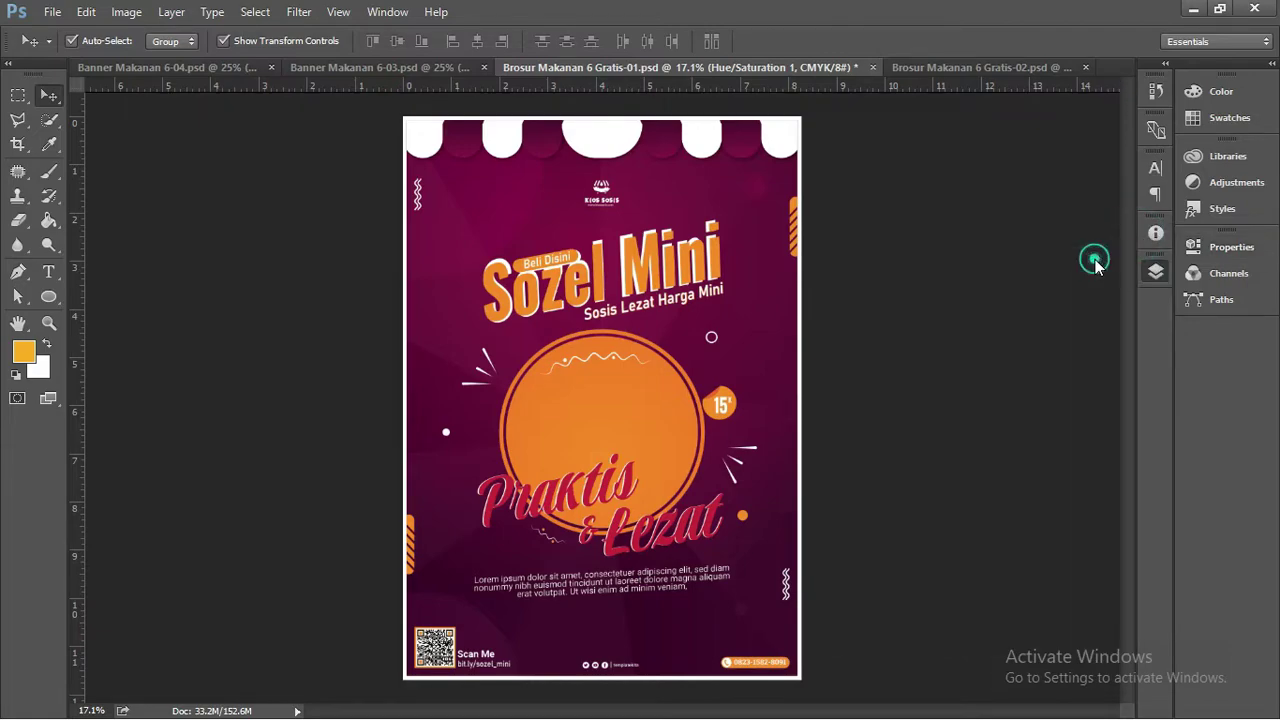
click(681, 258)
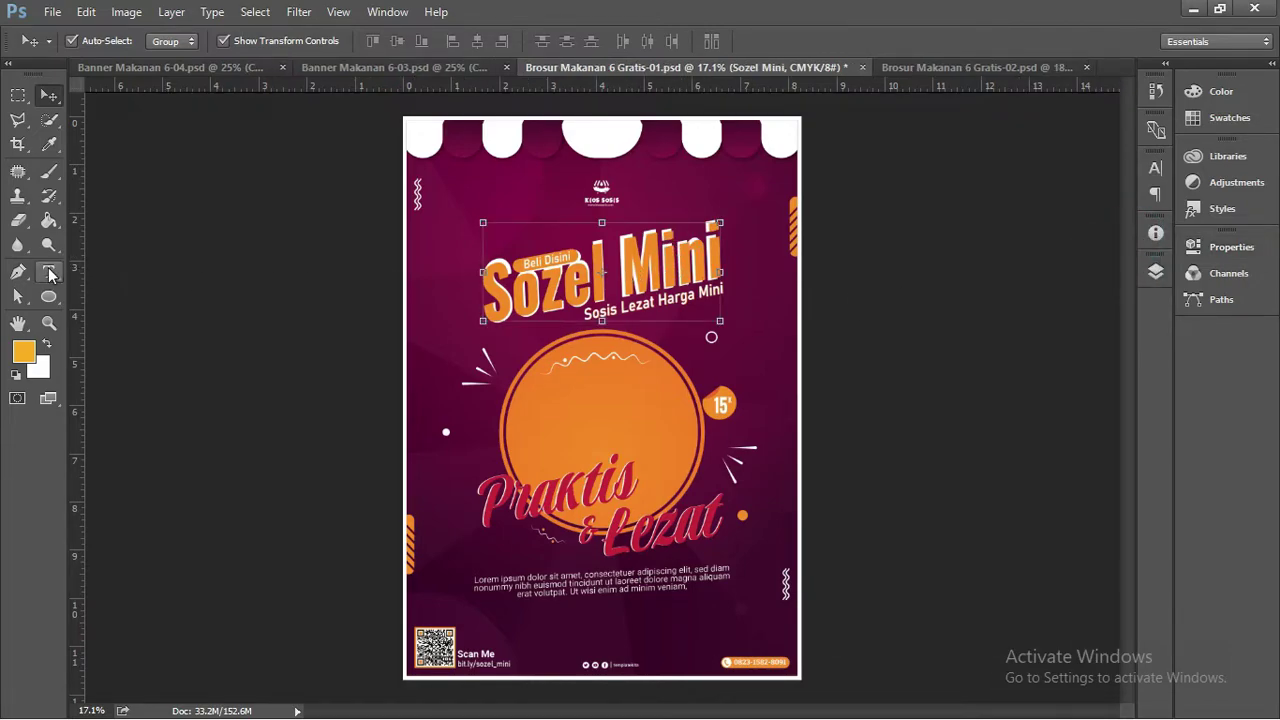
click(49, 271)
click(636, 278)
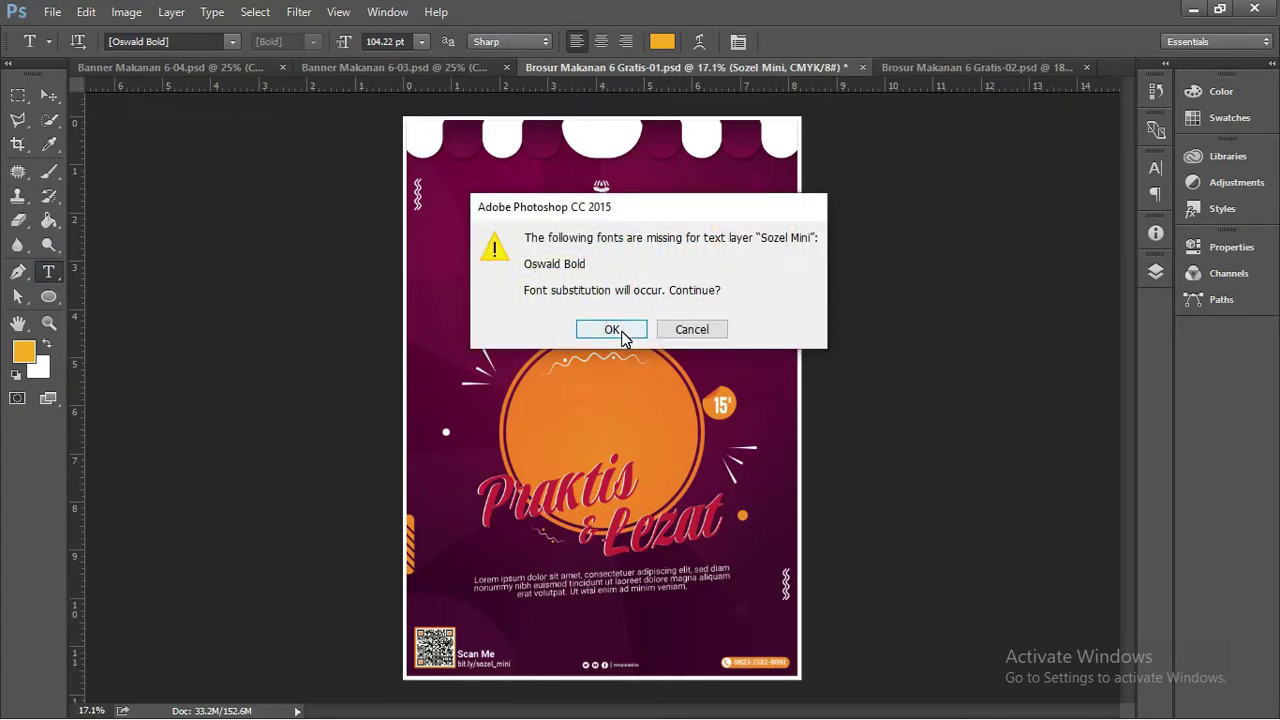
click(613, 330)
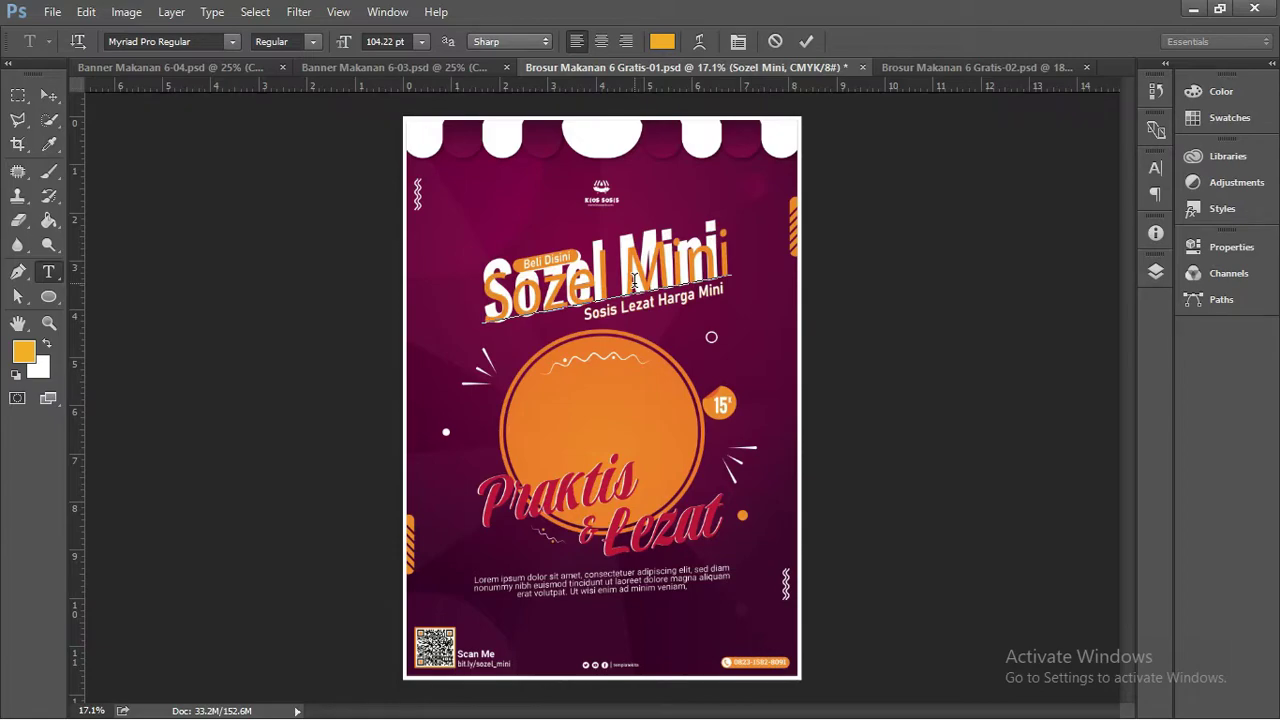
click(196, 41)
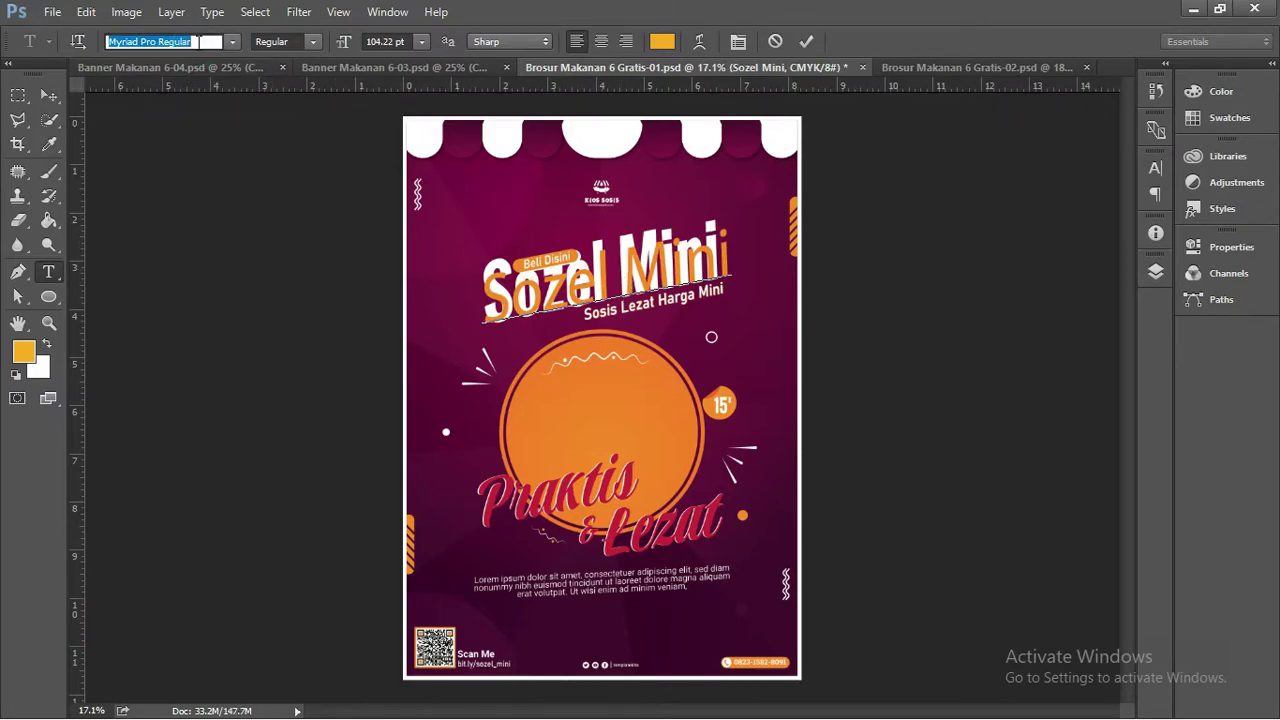
text(OW)
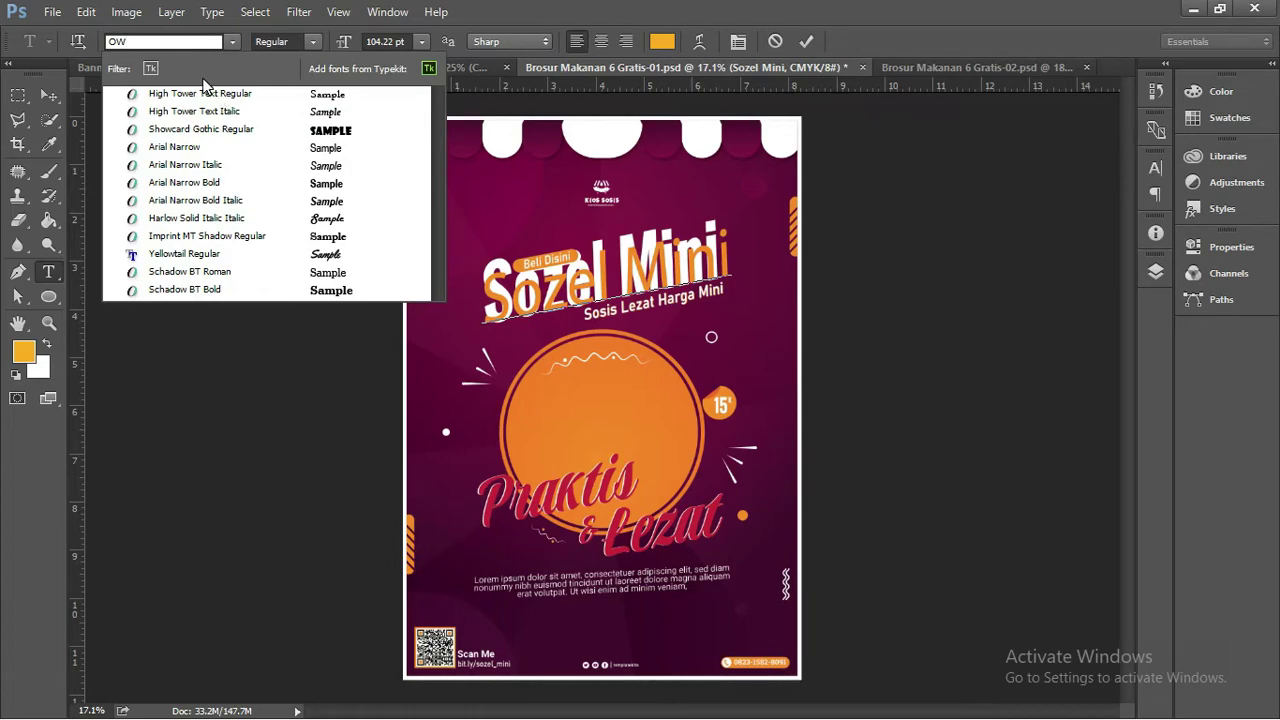
click(151, 41)
text(os)
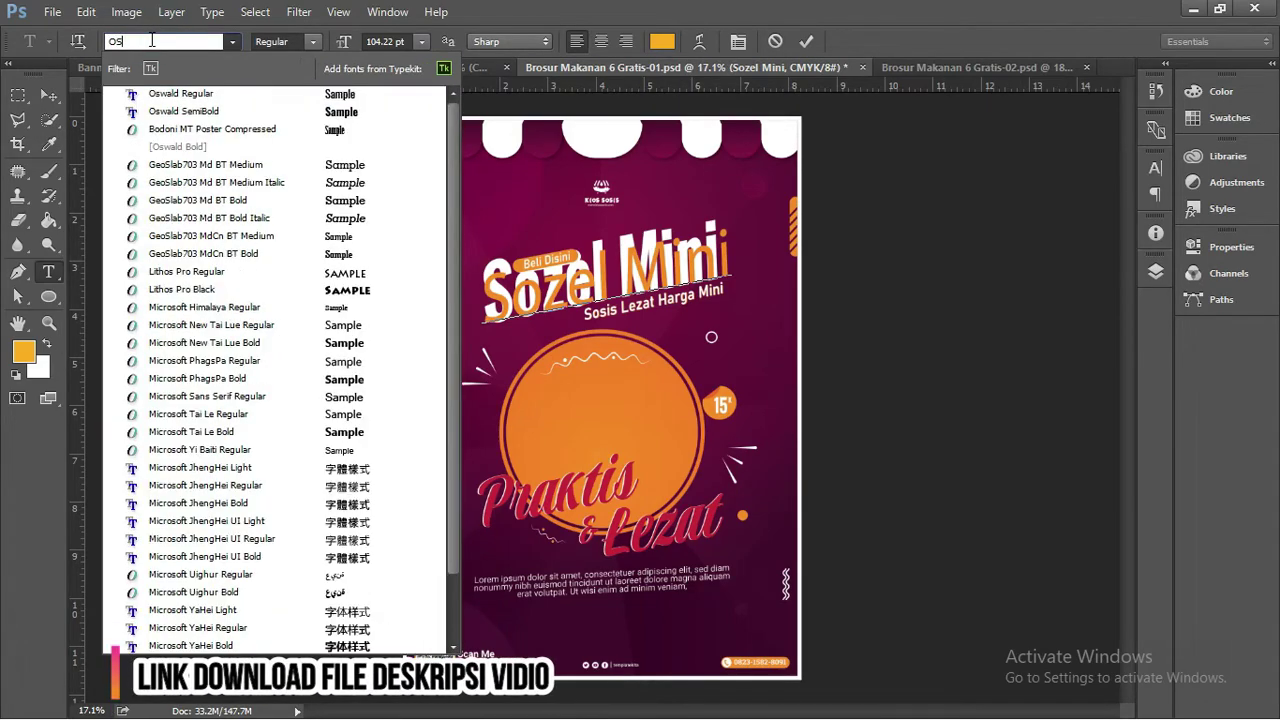
click(229, 111)
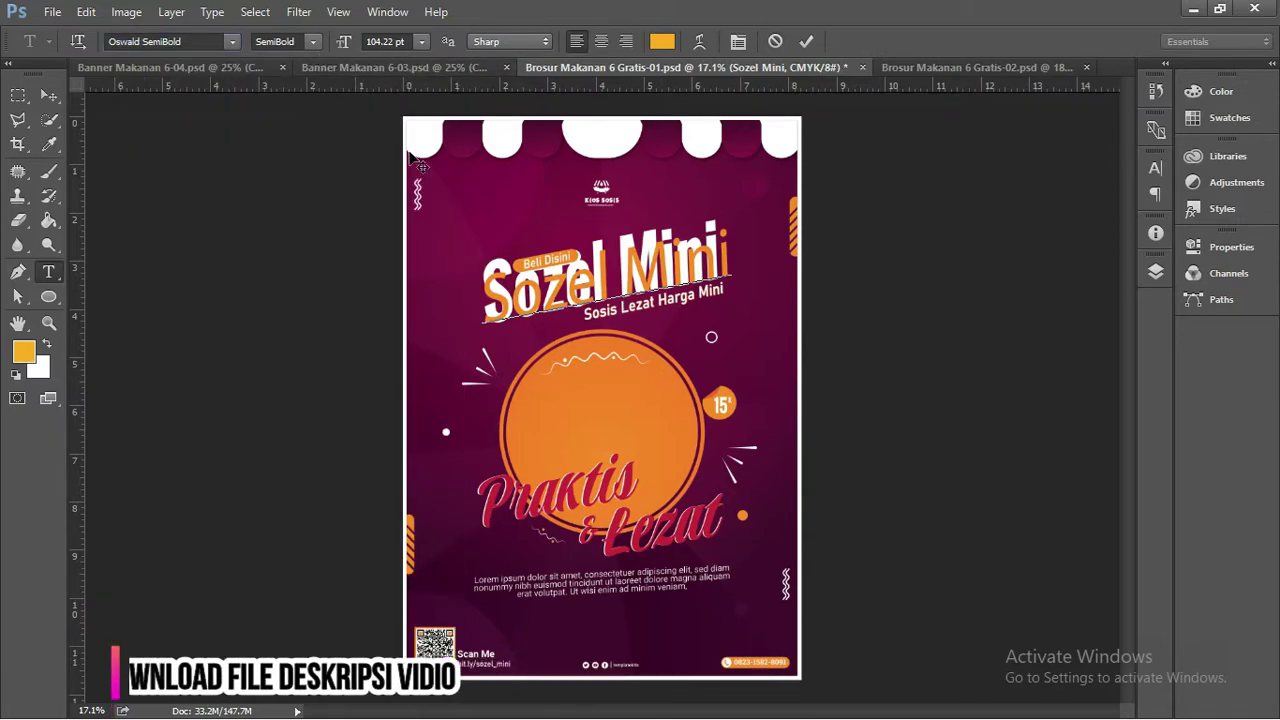
Select the entire Sozel Mini title text and apply Oswald SemiBold.
click(510, 234)
key(ctrl+a)
click(213, 41)
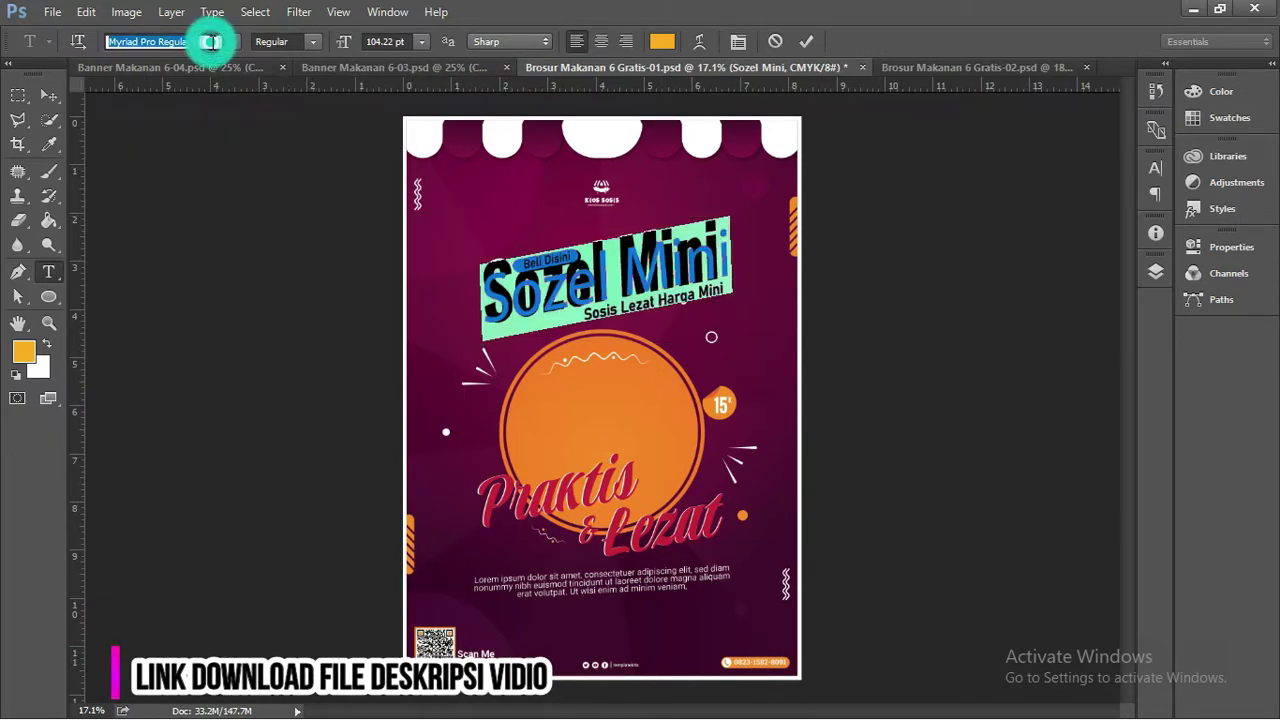
text(OSW)
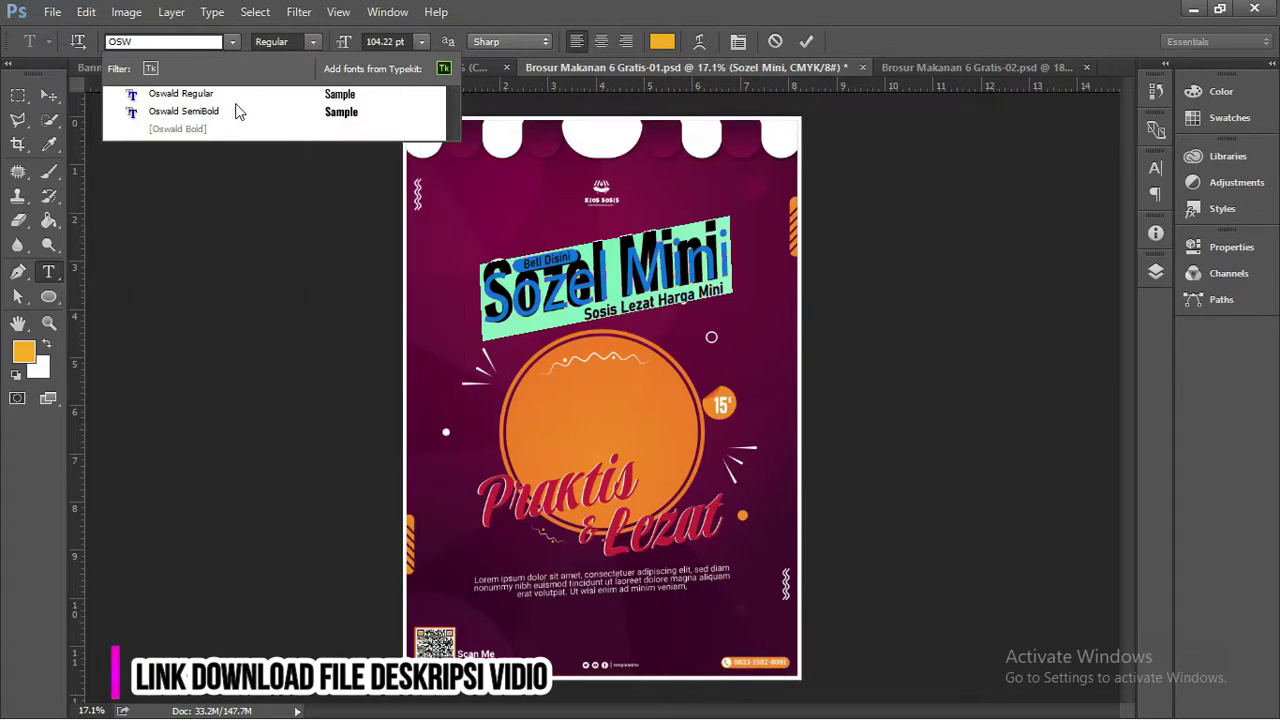
click(248, 112)
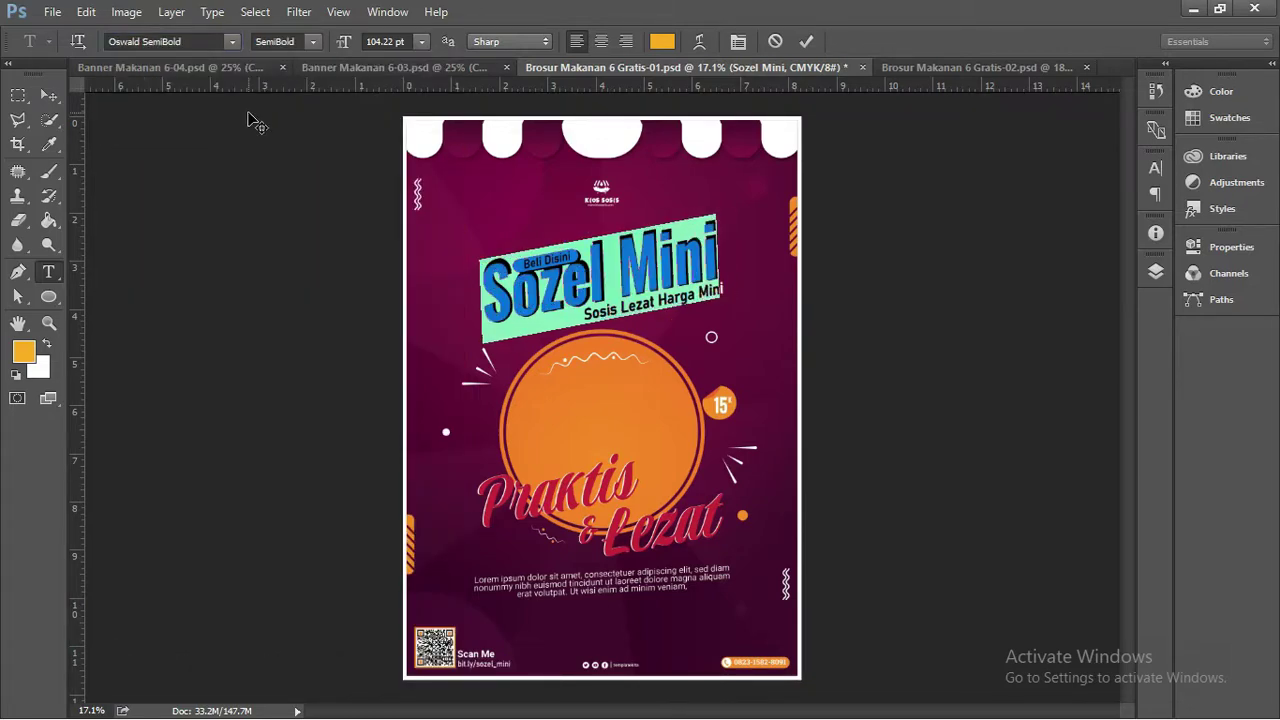
Duplicate the Sozel Mini title as an offset orange copy.
click(47, 97)
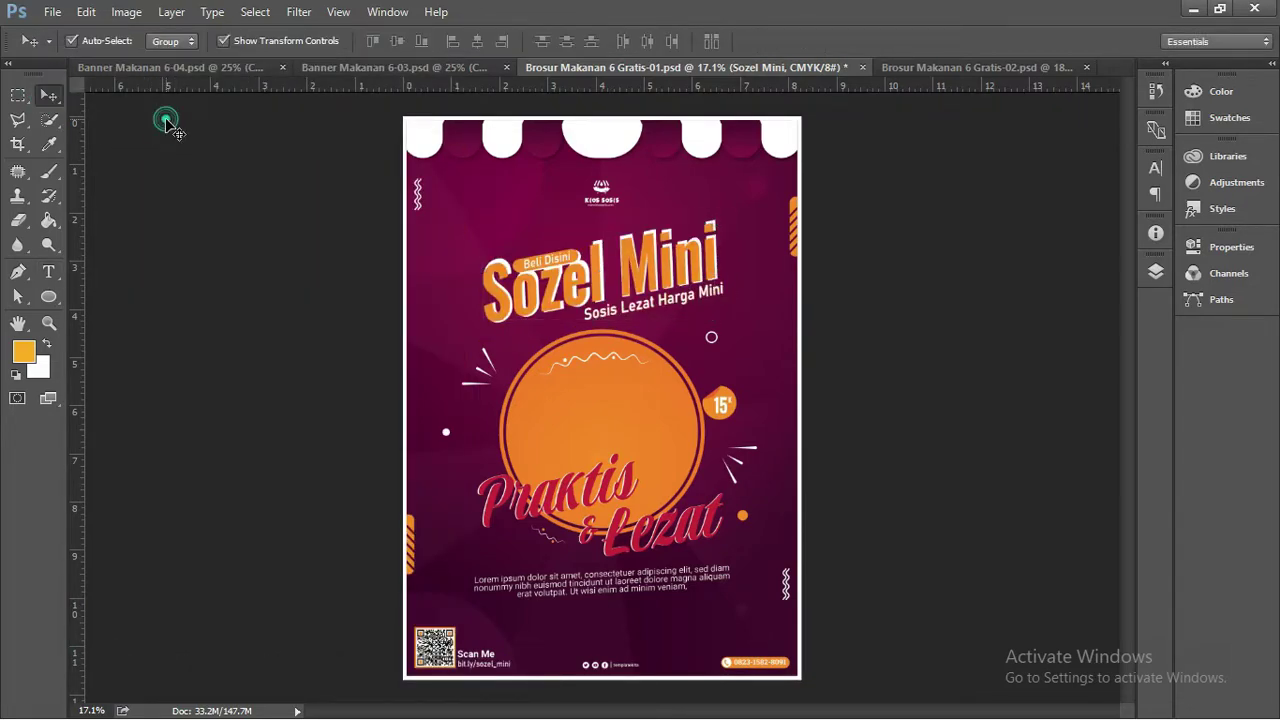
scroll(677, 240, up, 3)
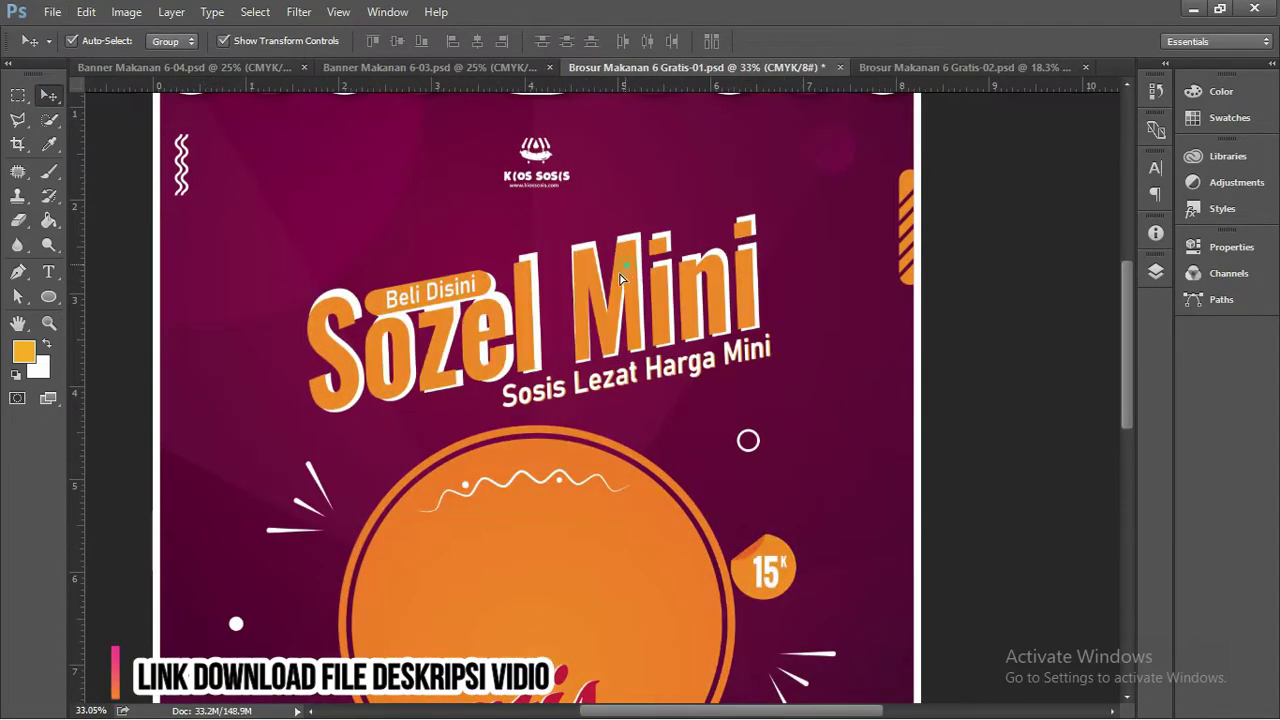
drag(677, 240, 652, 305)
key(ctrl+t)
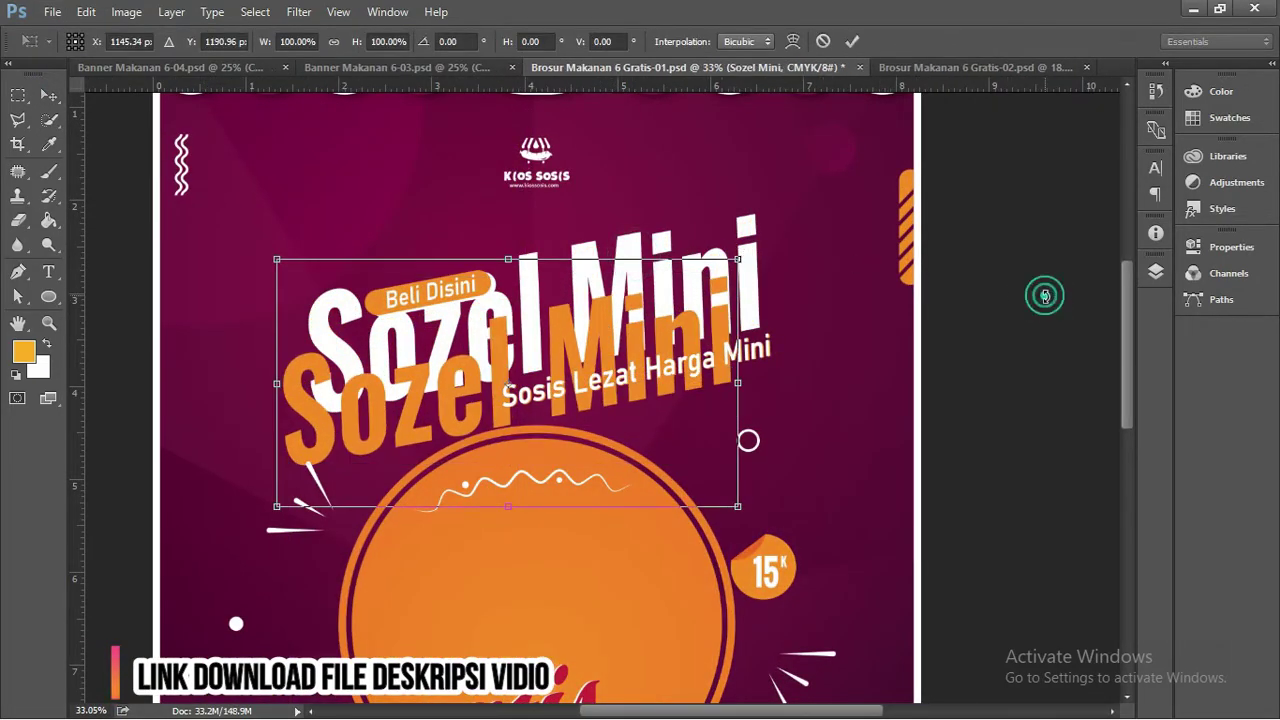
key(Return)
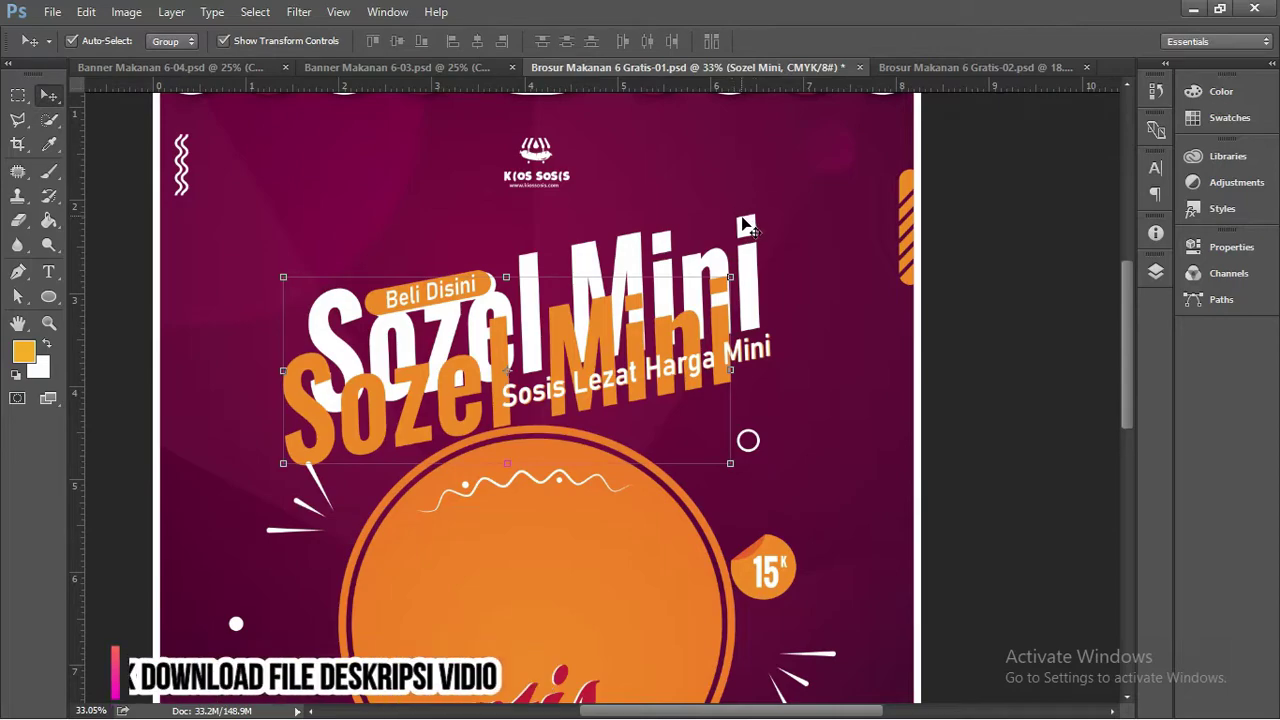
Delete the white title group and move the orange title up slightly.
click(735, 228)
drag(731, 234, 729, 232)
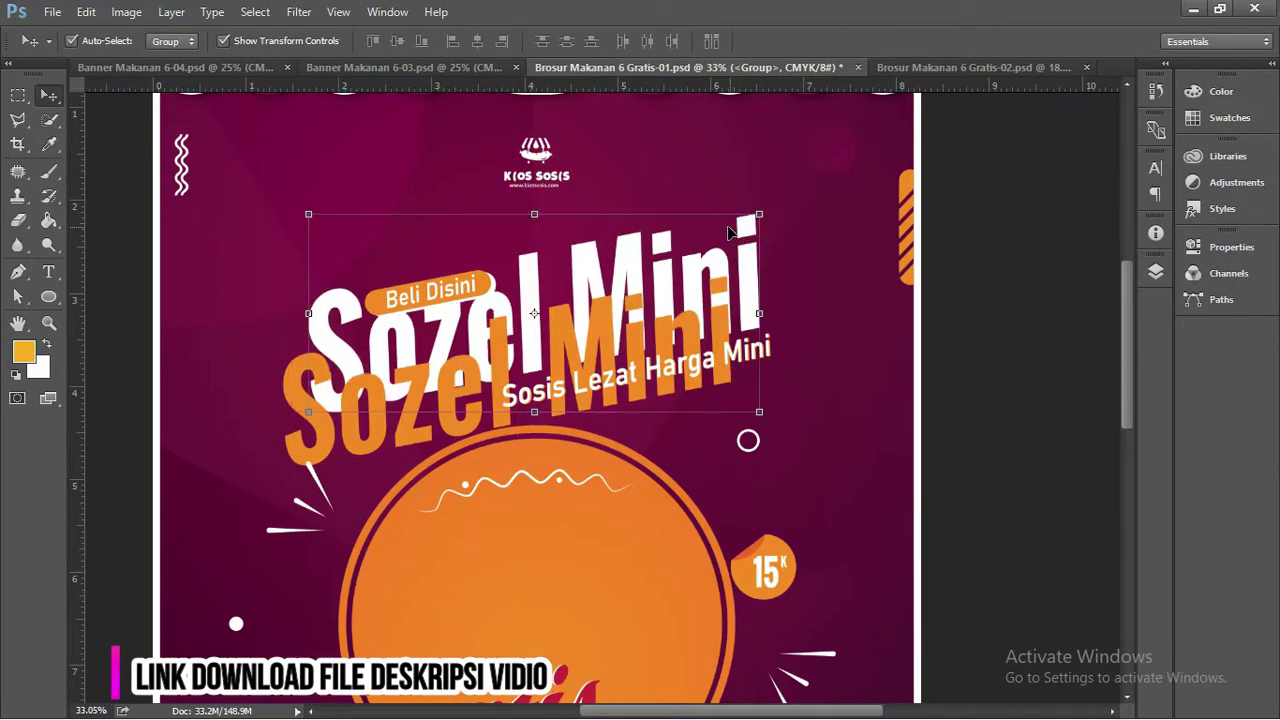
key(t)
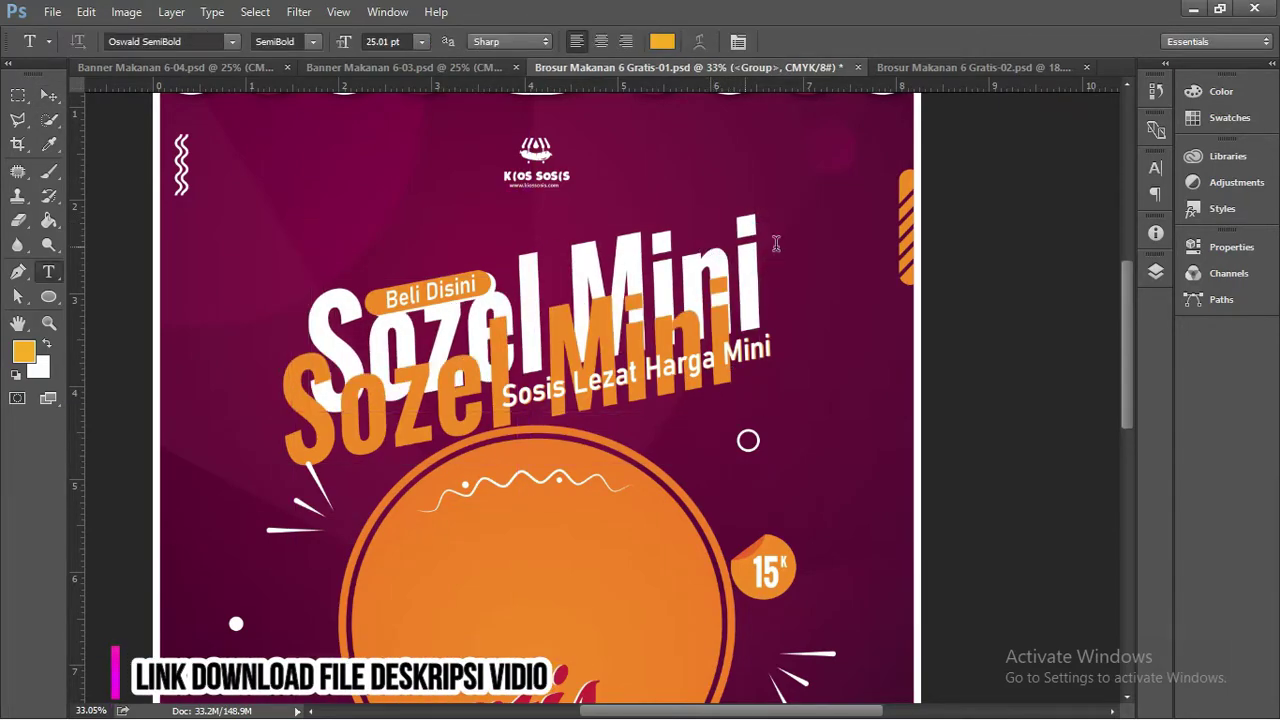
click(745, 245)
click(48, 95)
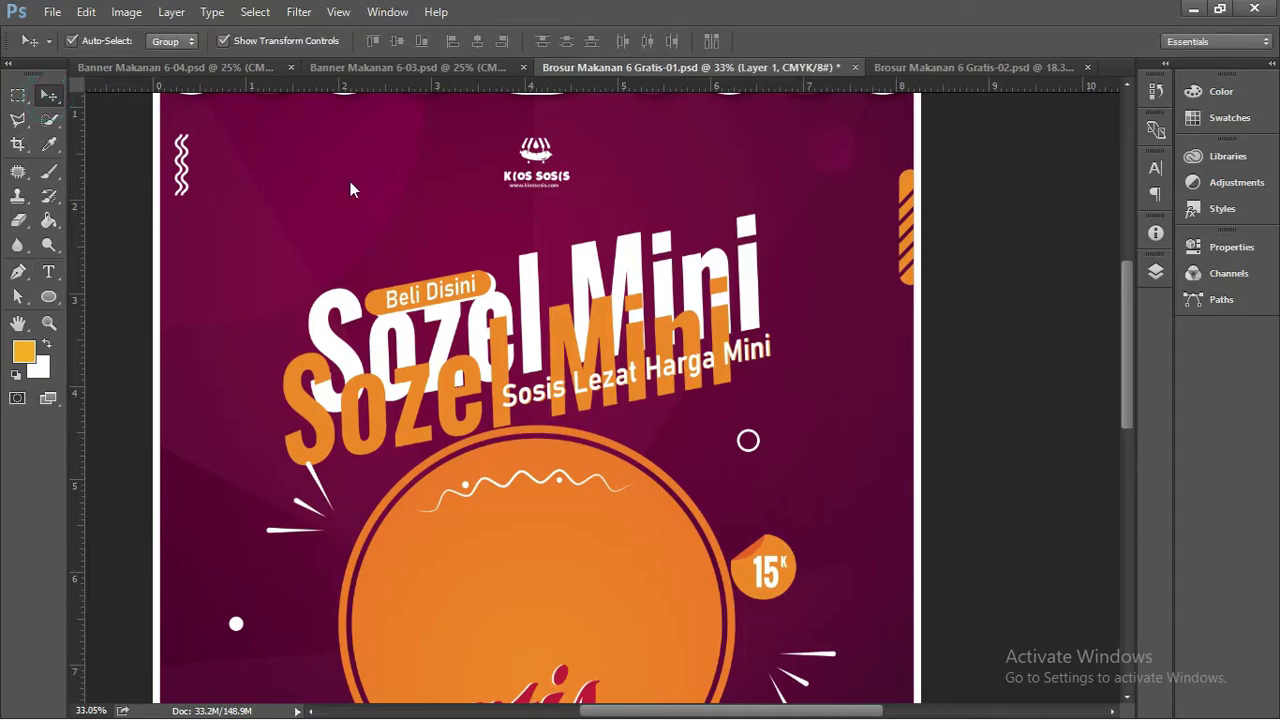
click(541, 212)
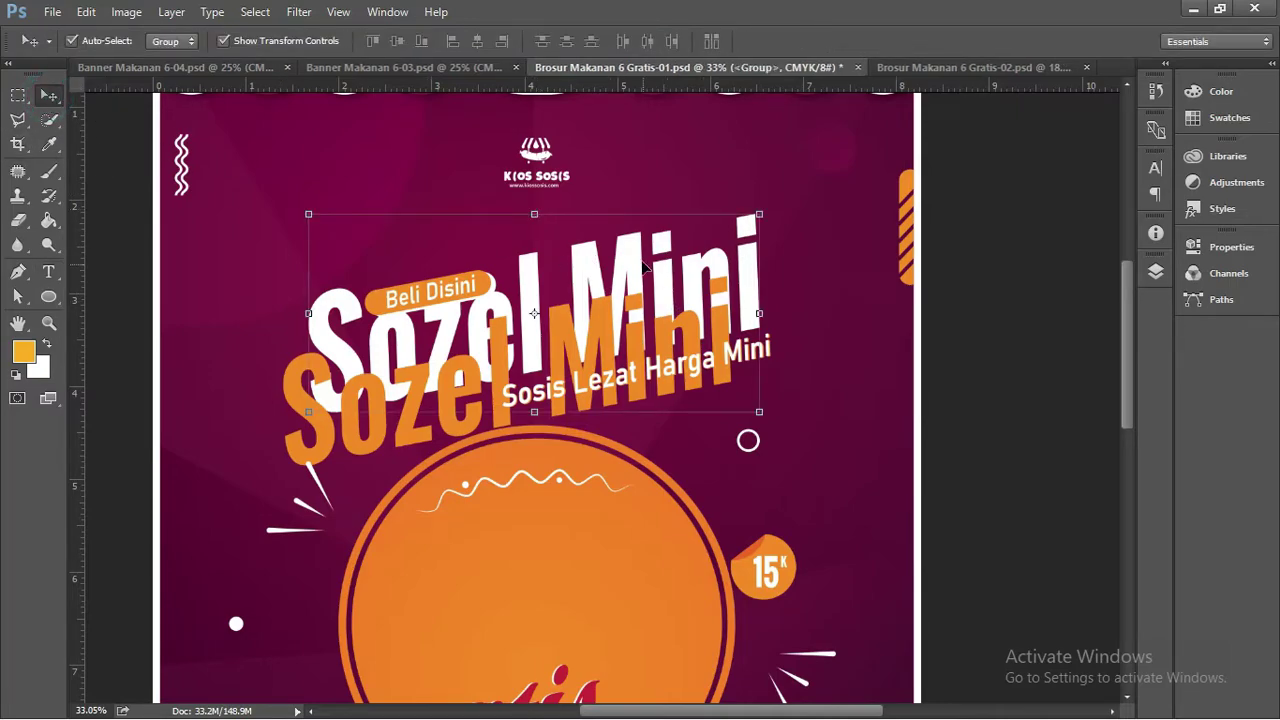
drag(643, 266, 599, 244)
key(Delete)
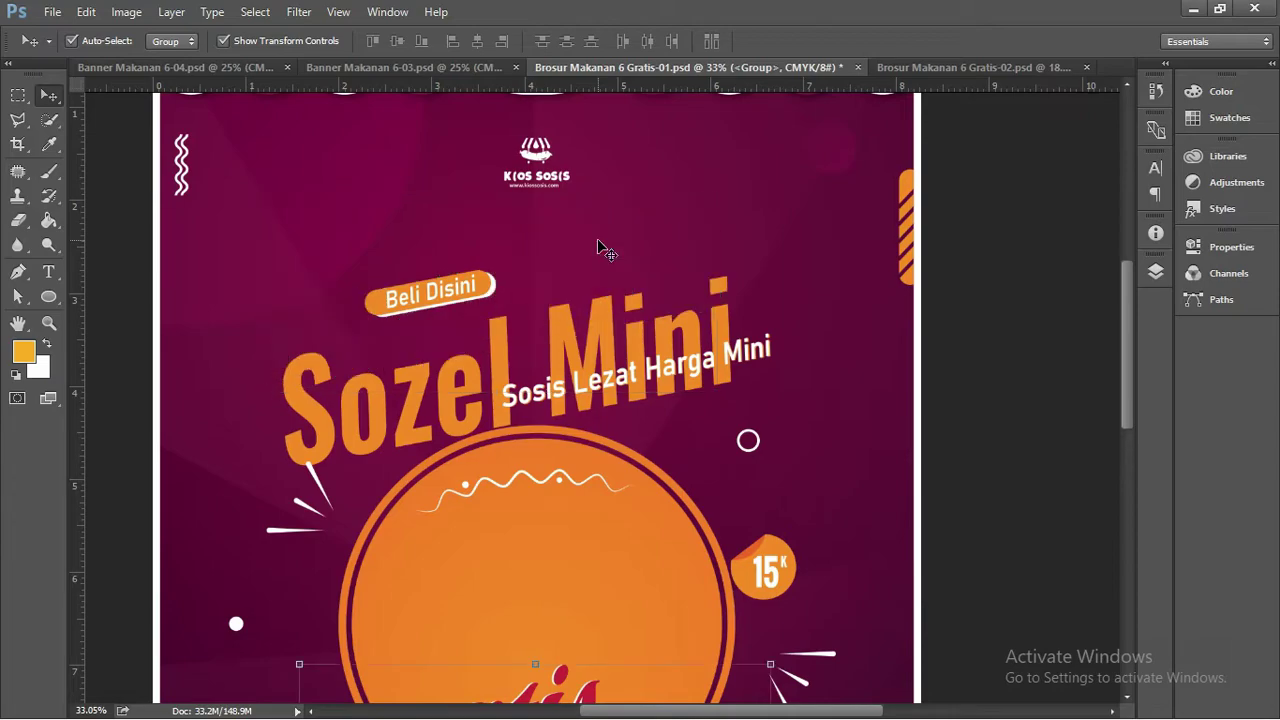
drag(505, 350, 508, 308)
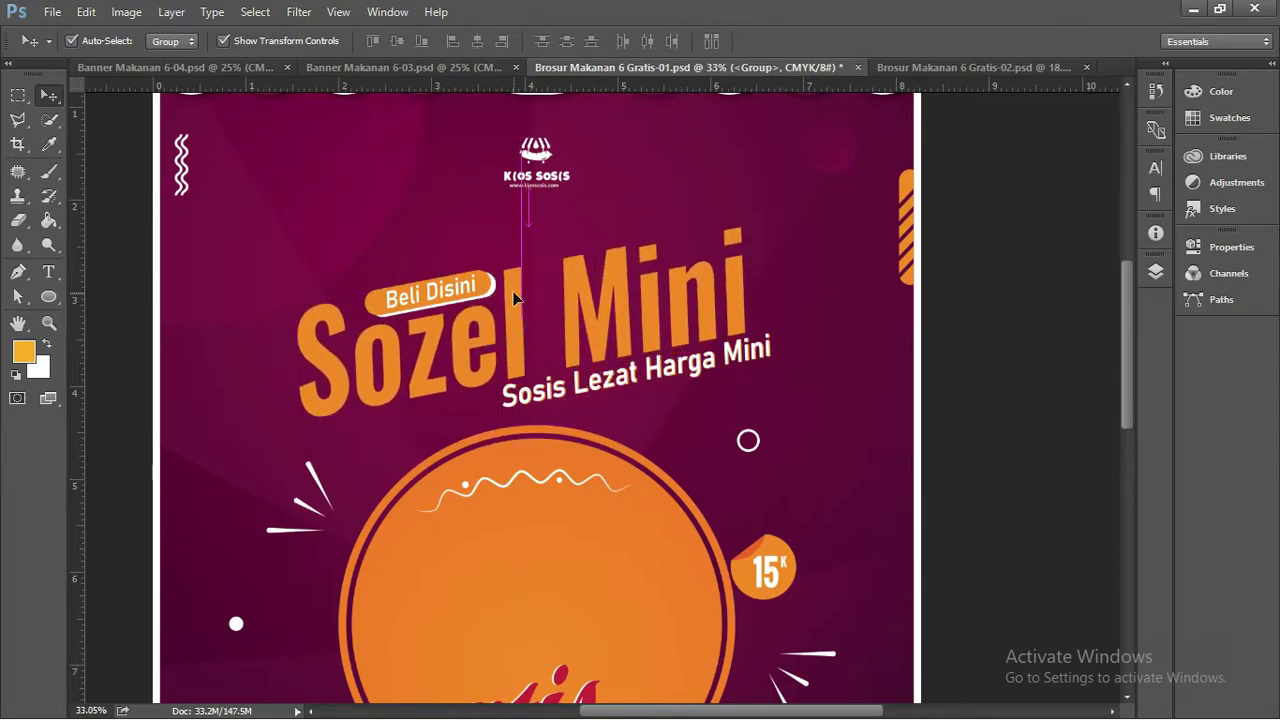
Duplicate the title slightly right, turn the copy white and nudge it into place.
alt+scroll(537, 300, up, 3)
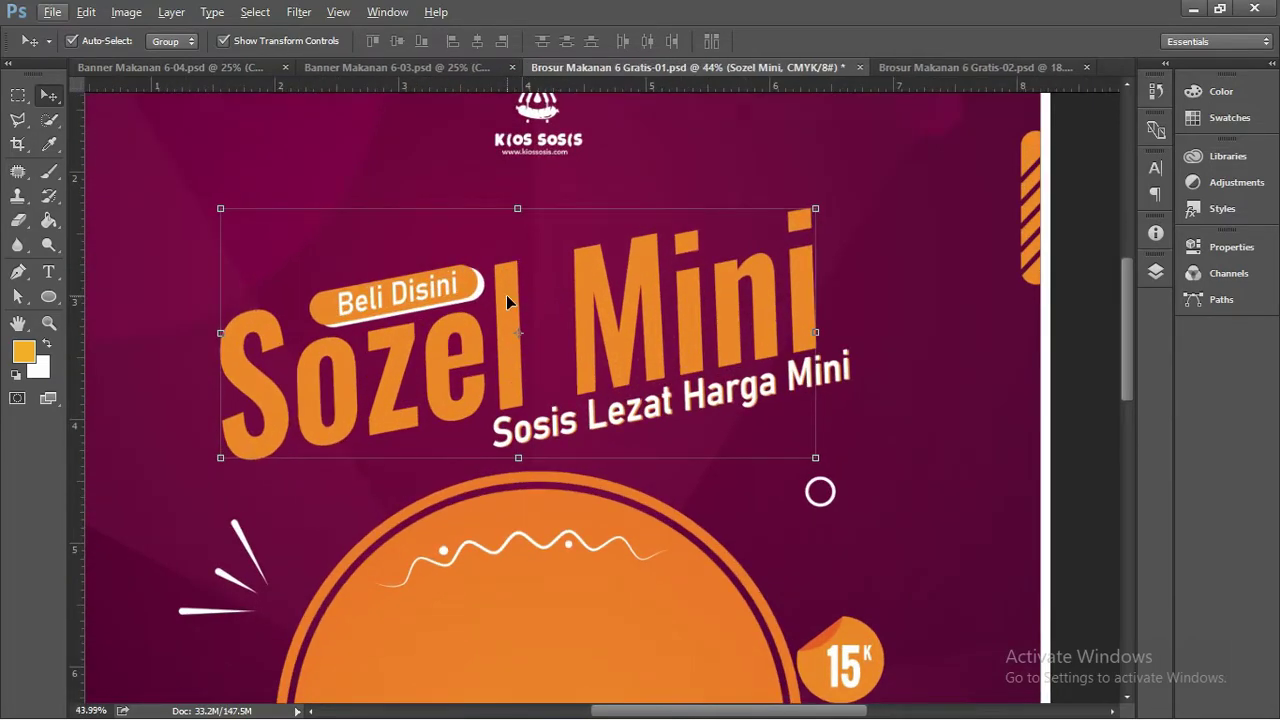
alt+drag(512, 304, 522, 304)
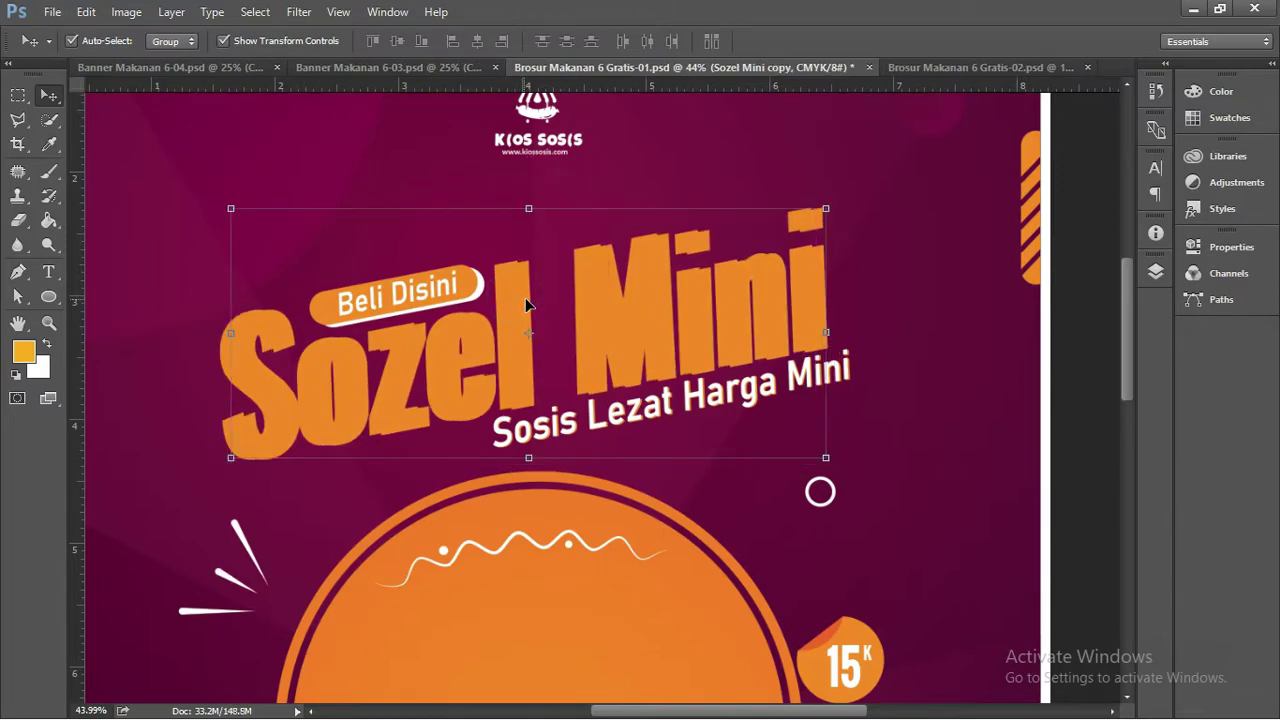
key(t)
click(521, 296)
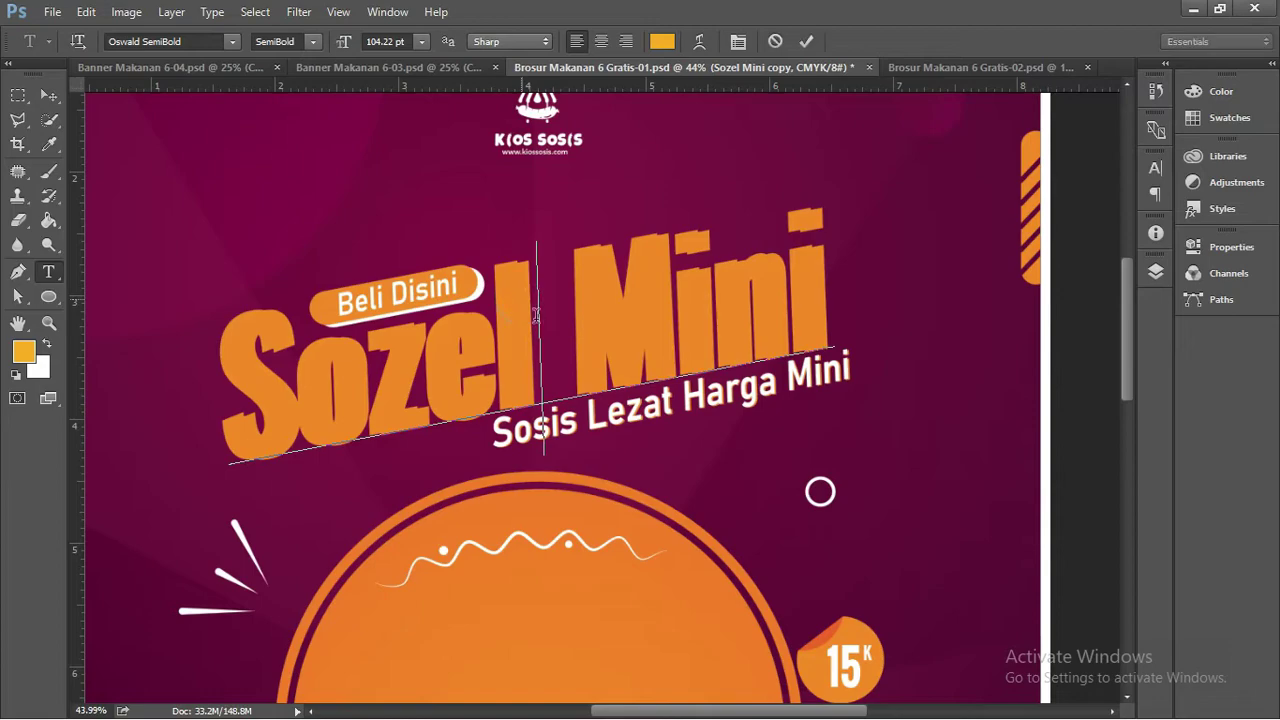
key(ctrl+a)
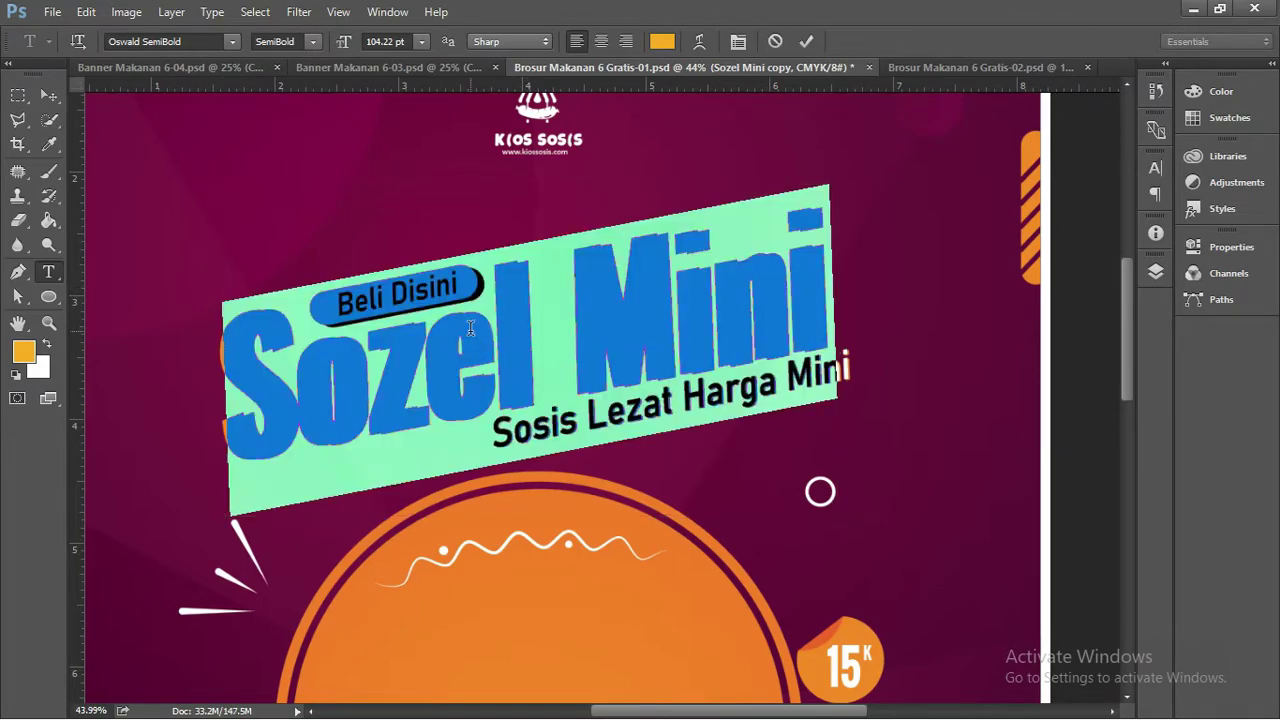
click(51, 343)
click(51, 343)
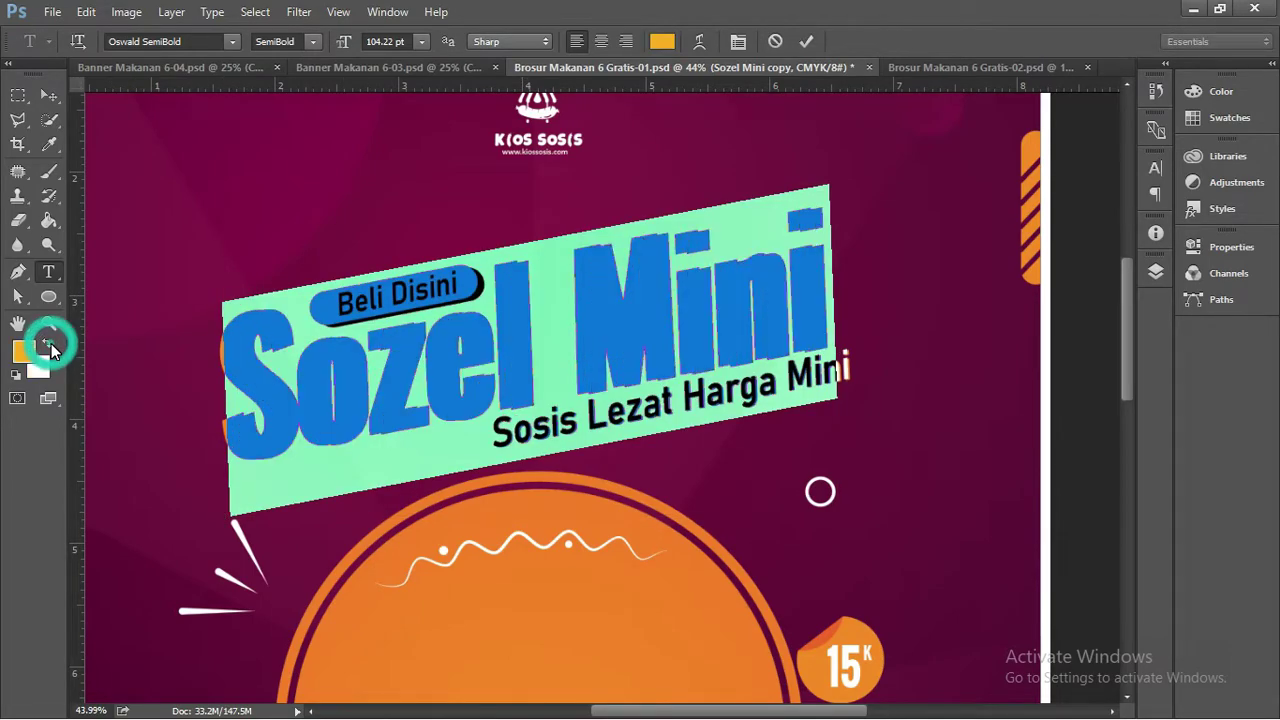
click(50, 96)
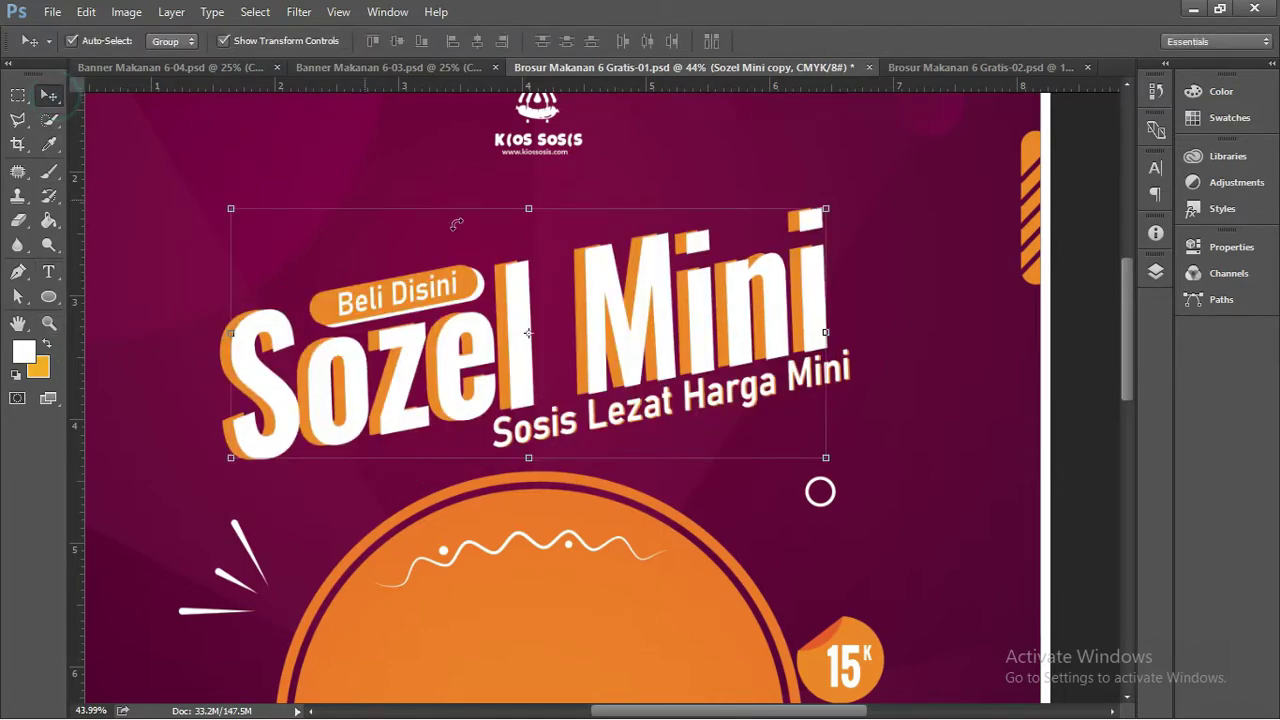
key(Left)
key(Left)
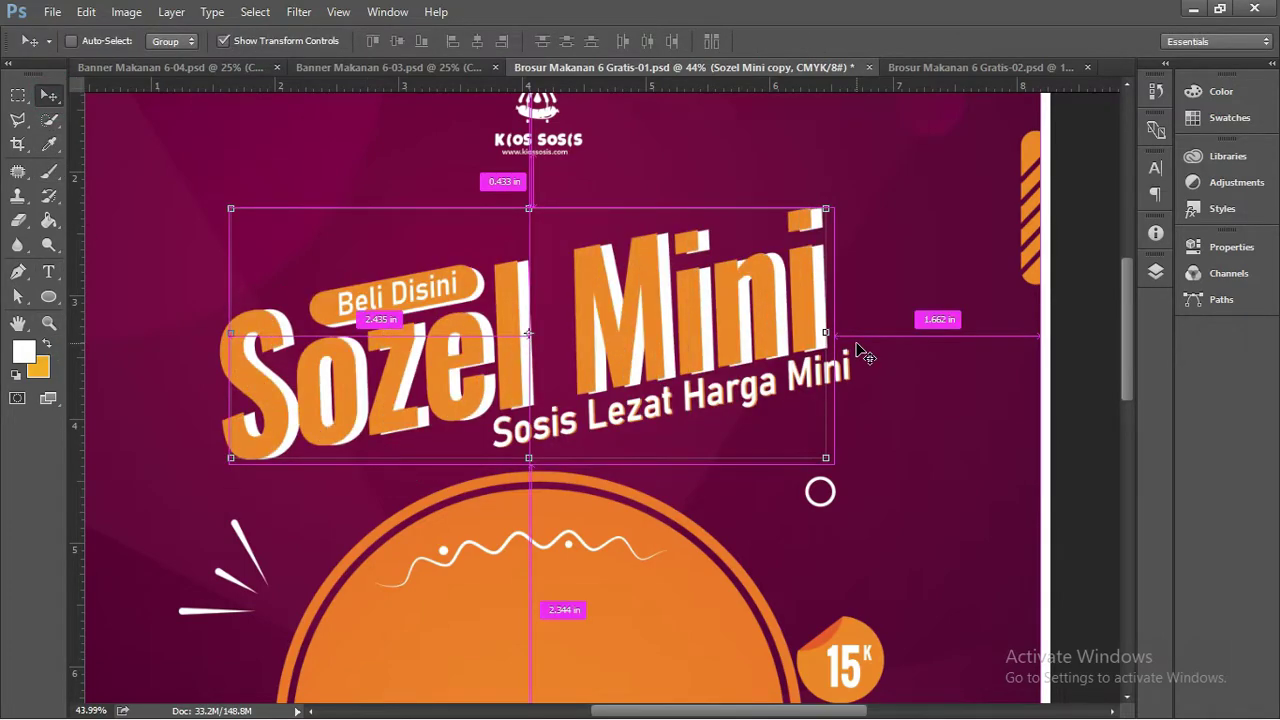
key(Left)
key(Left)
key(Left)
key(Left)
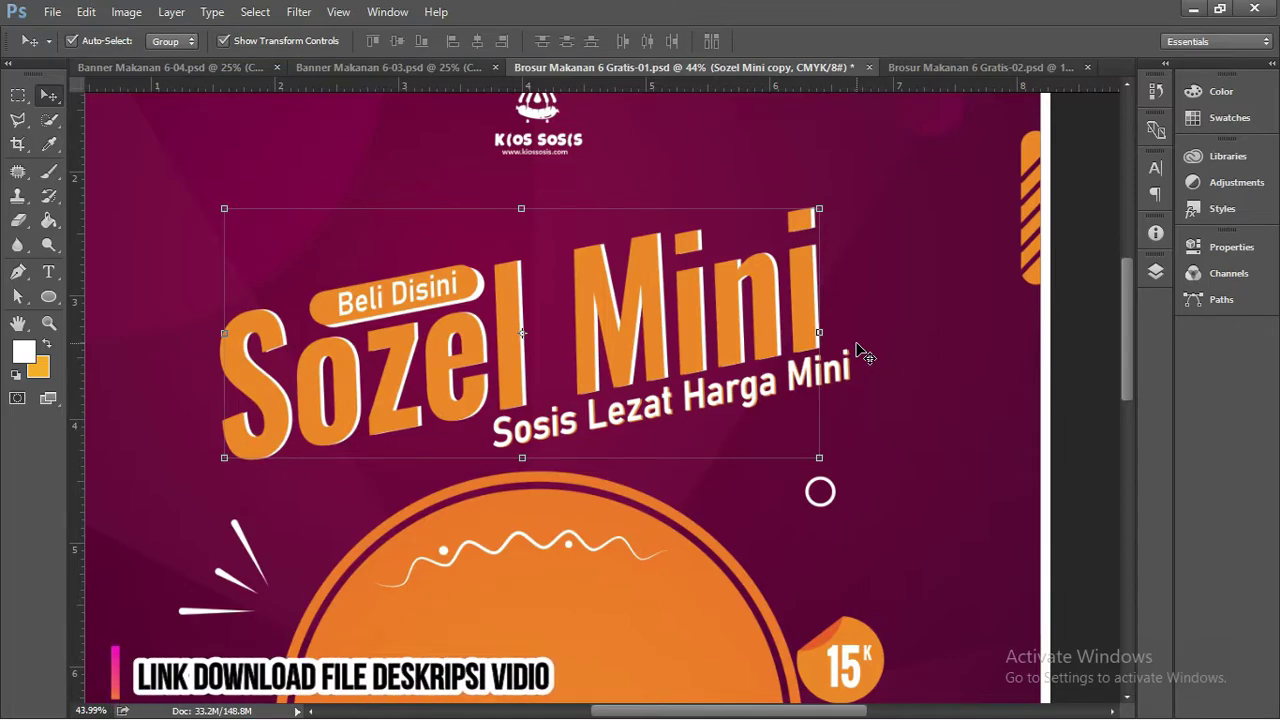
key(Left)
key(Right)
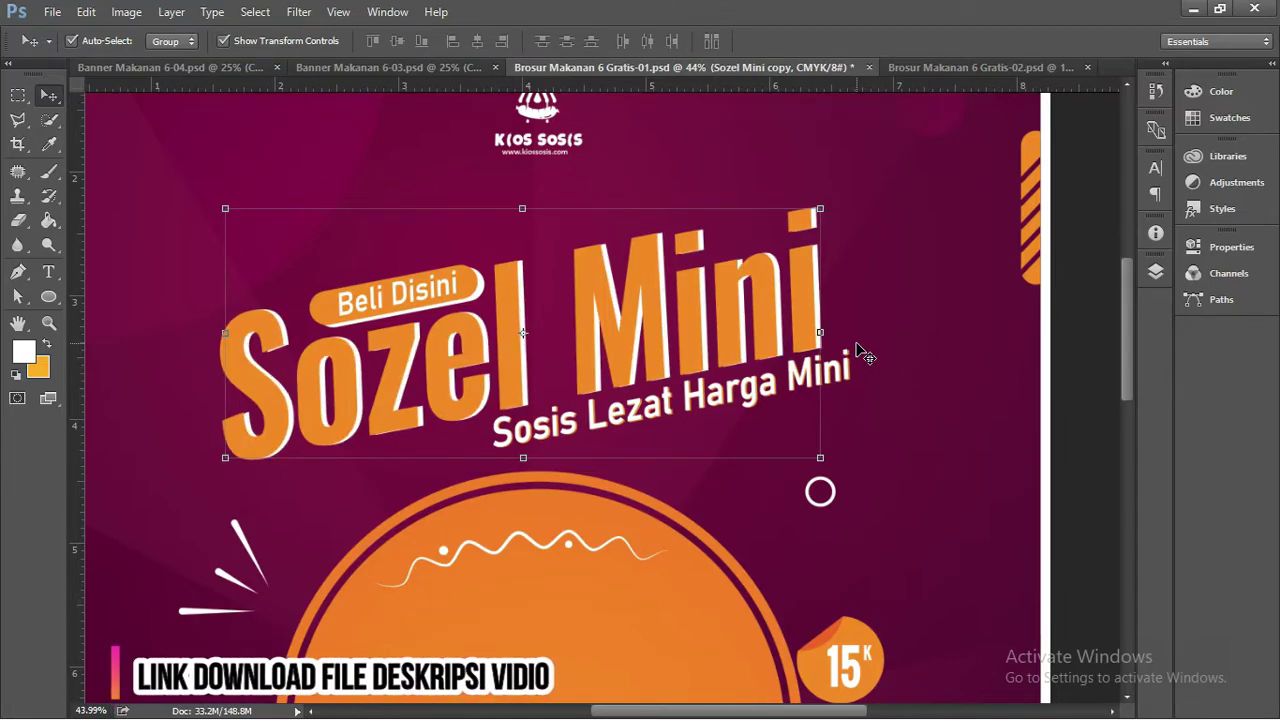
Zoom out to the whole flyer, deselect the logo and brochure group, and switch windows.
click(543, 140)
scroll(546, 150, up, 2)
scroll(546, 150, up, 2)
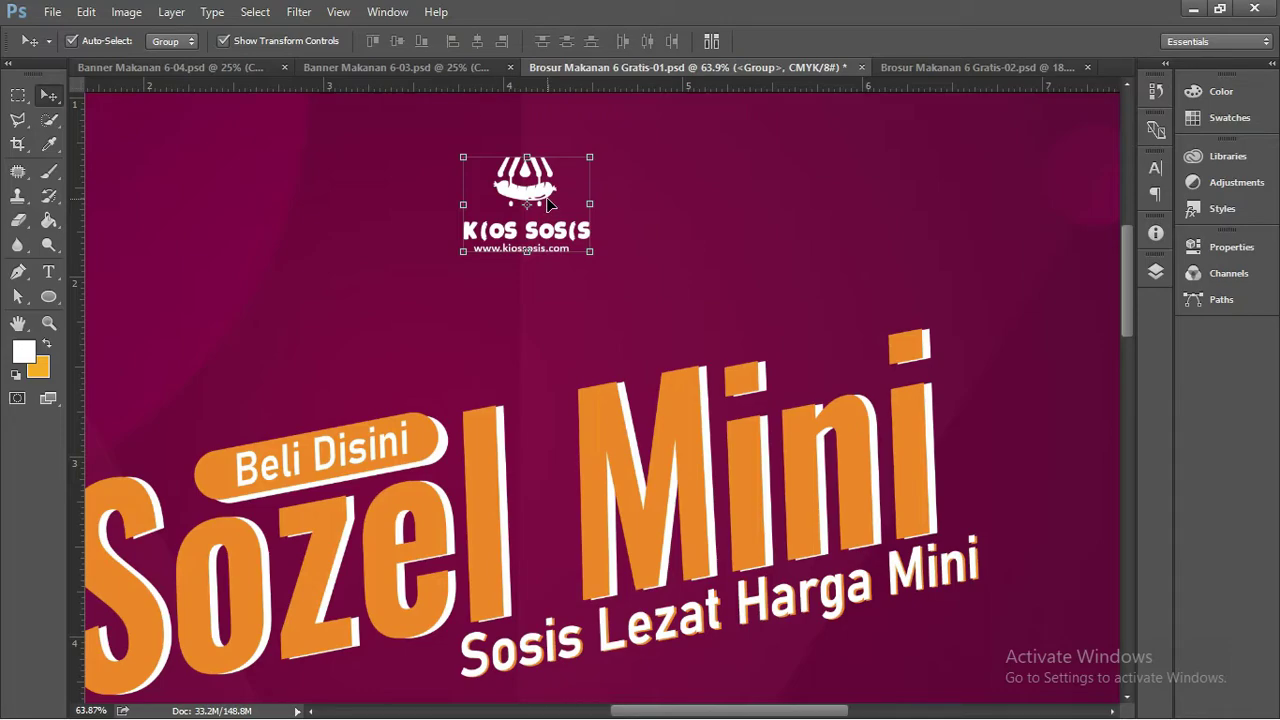
click(677, 165)
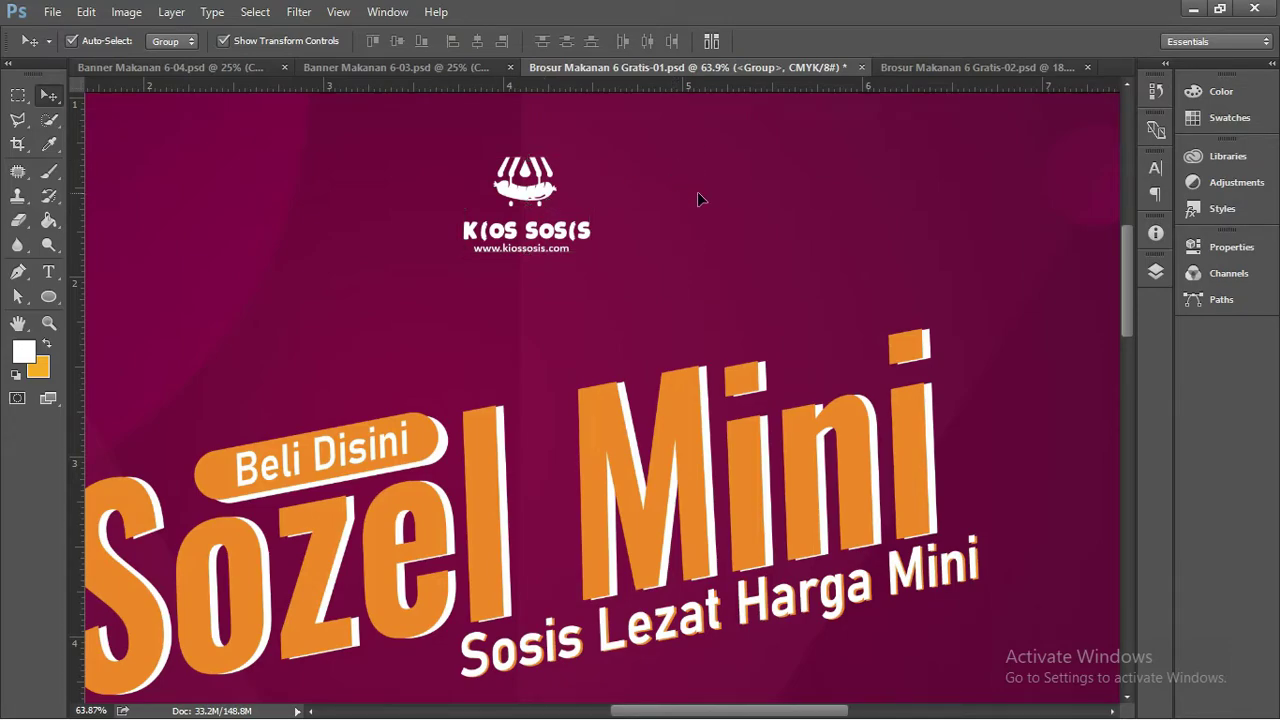
scroll(593, 194, down, 2)
scroll(593, 194, down, 2)
scroll(595, 193, down, 1)
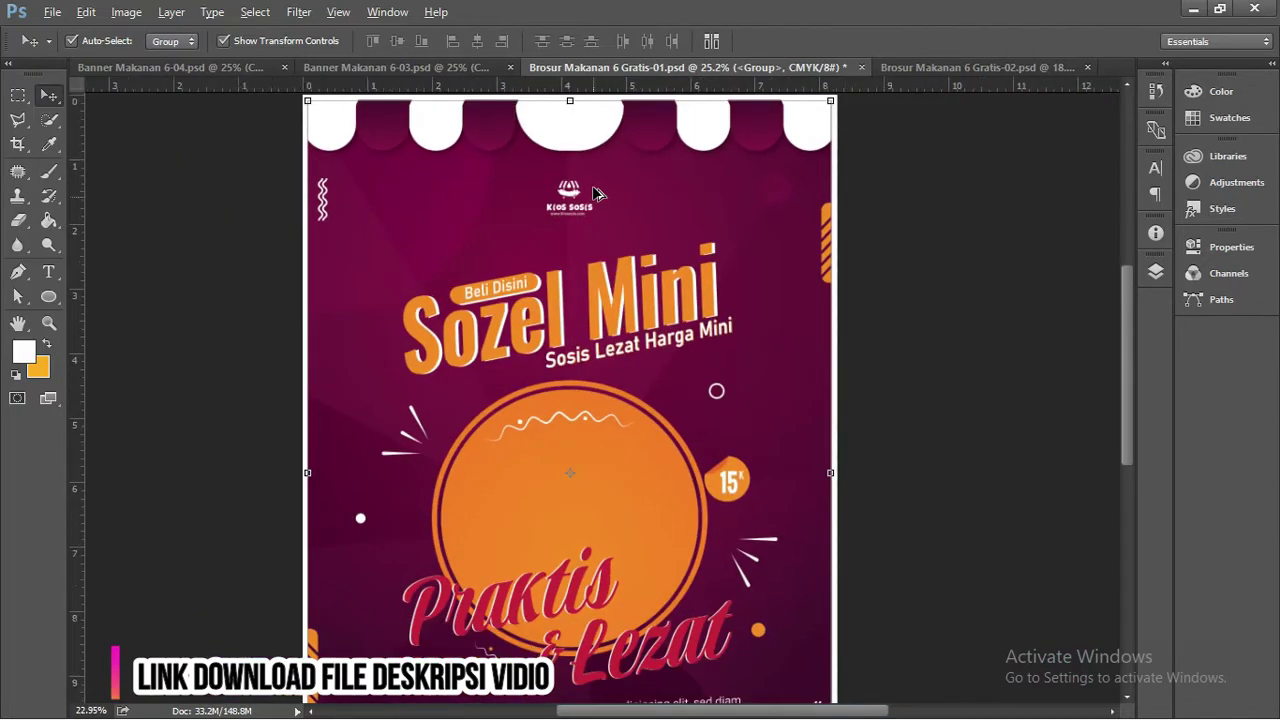
scroll(593, 194, down, 1)
click(824, 220)
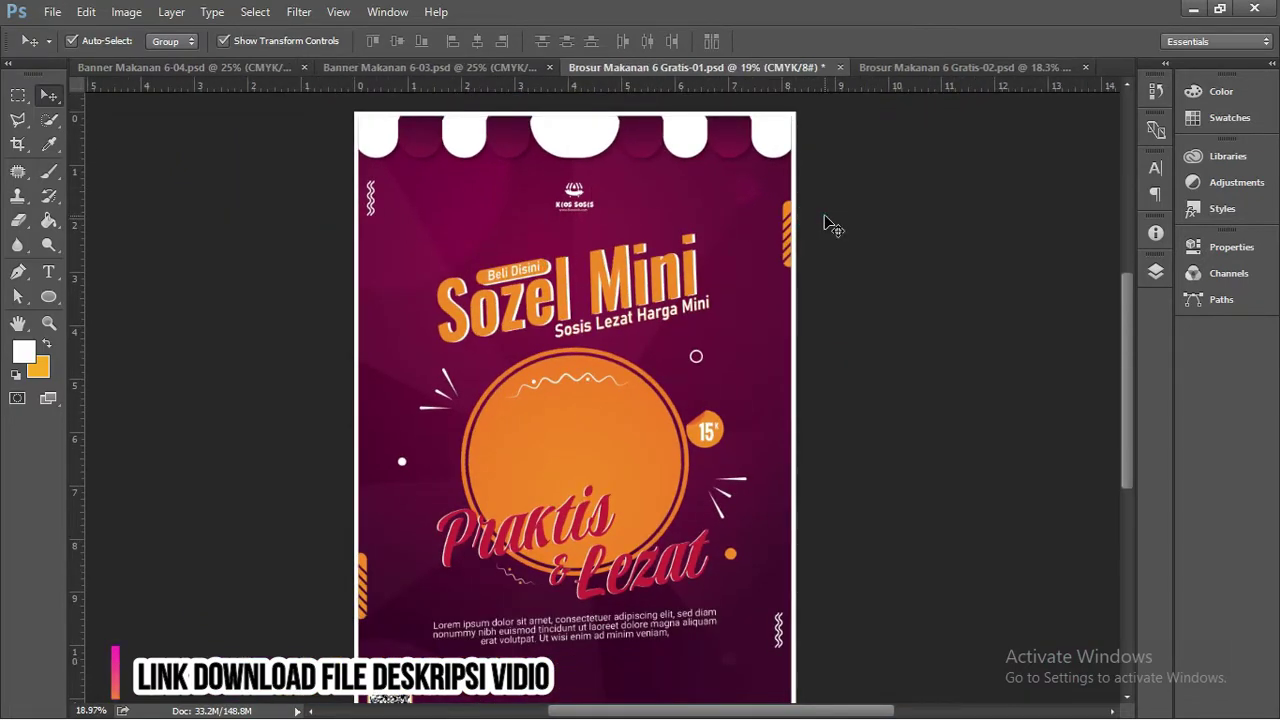
key(alt+Tab)
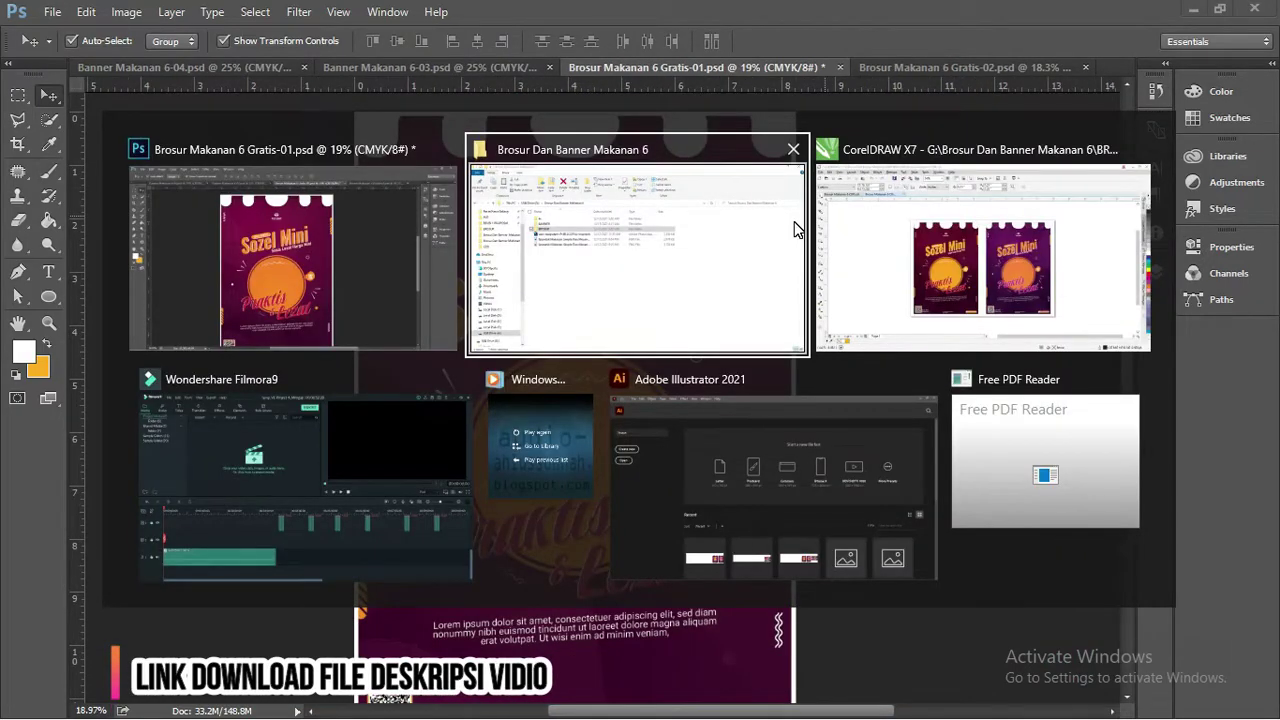
Widen Explorer's Name column and drag the sam-moqadam-Pcl8L5CG5XA-unsplash PSD over to Photoshop.
click(797, 229)
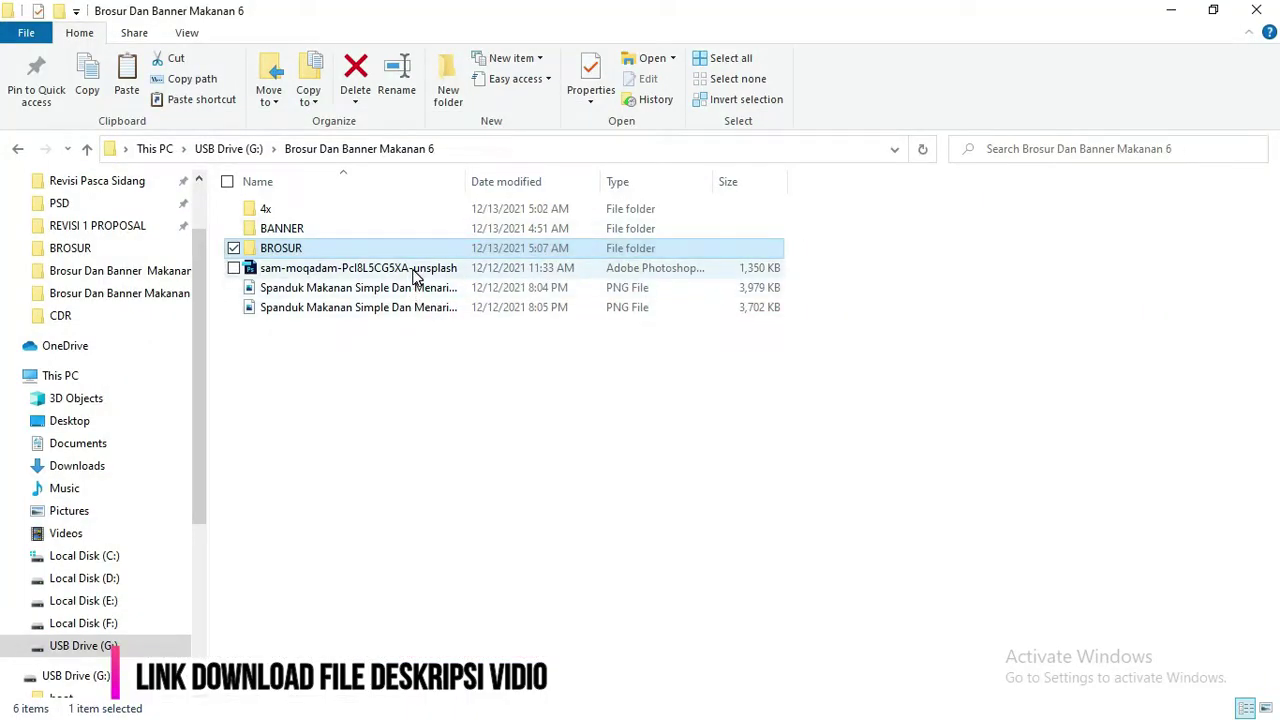
double_click(467, 181)
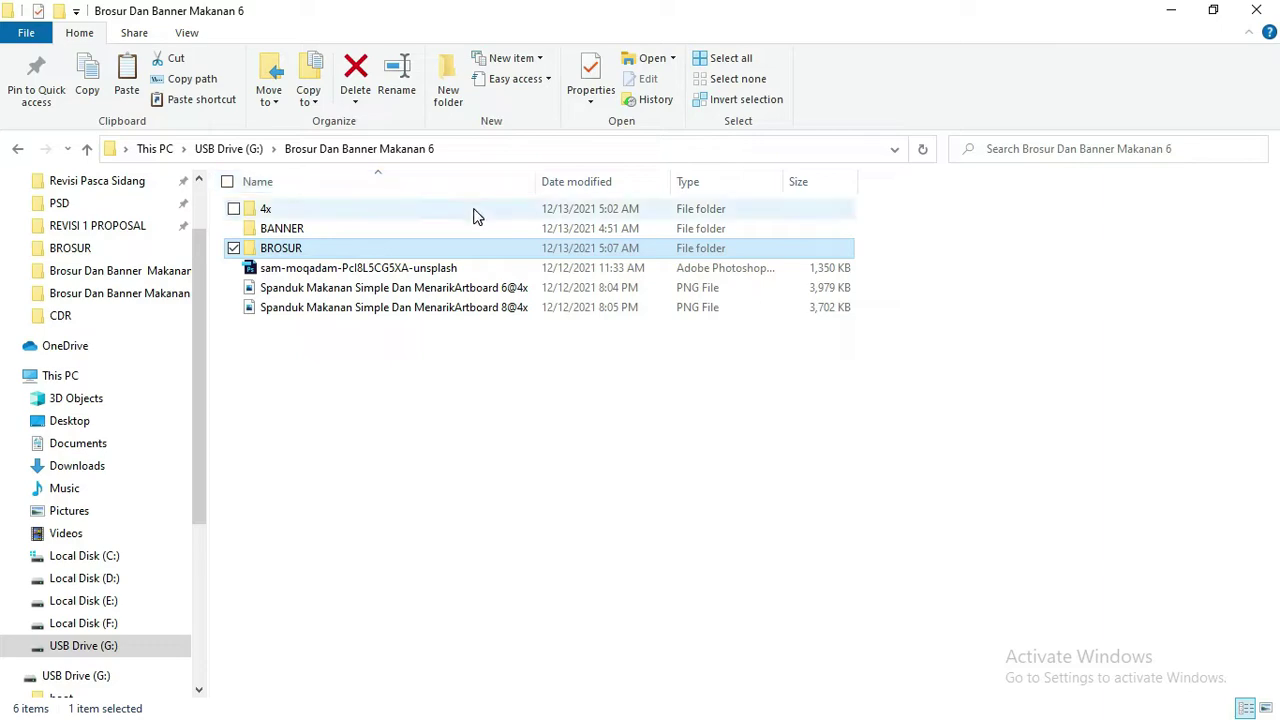
drag(475, 219, 464, 228)
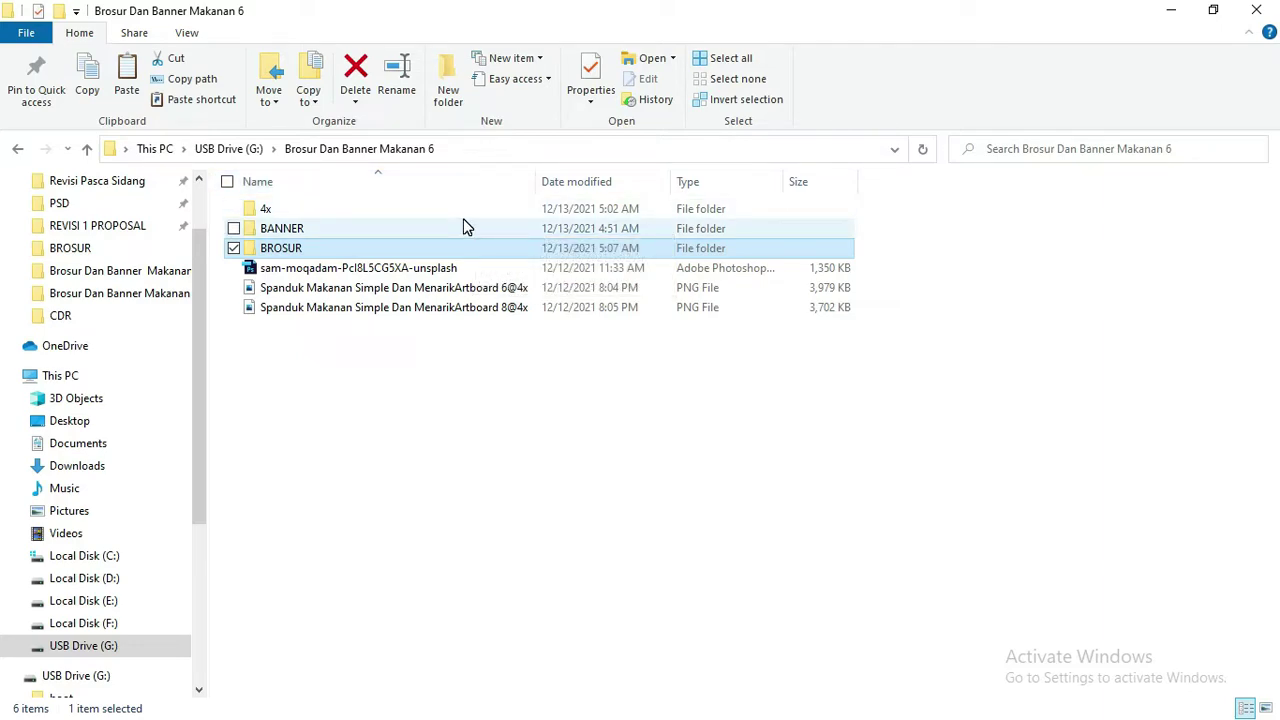
click(440, 268)
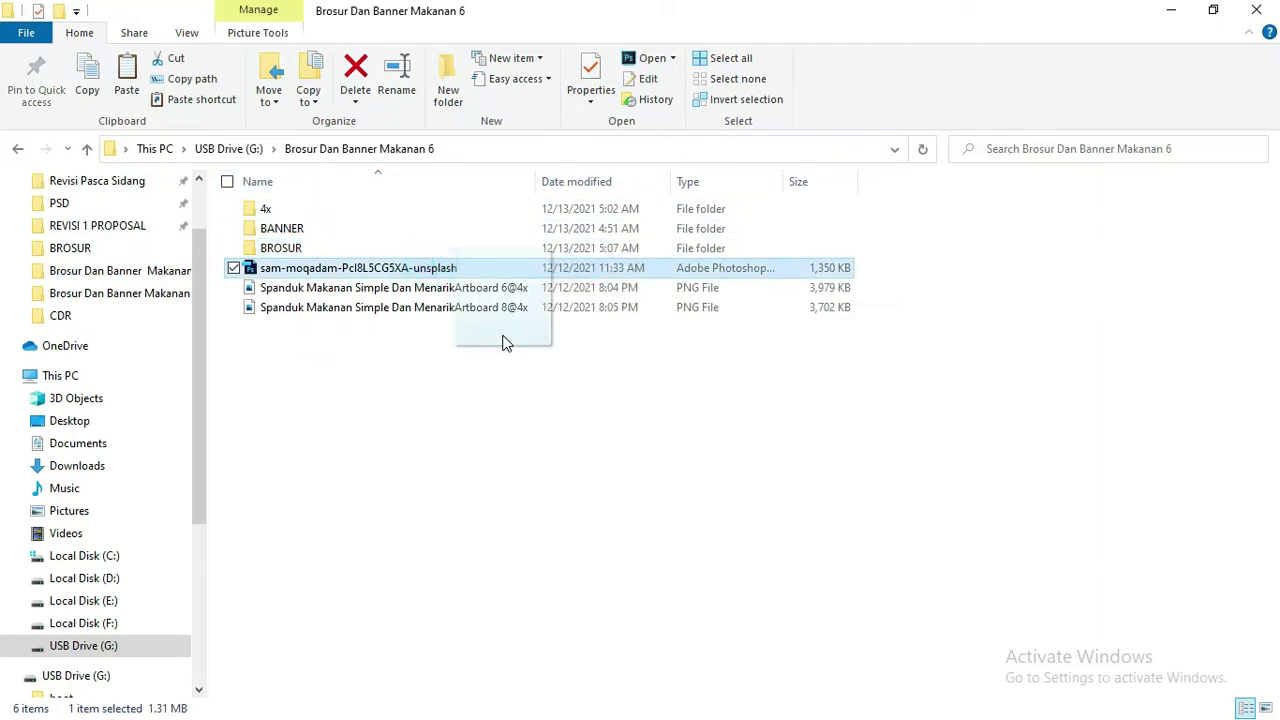
drag(505, 342, 505, 410)
key(alt+Tab)
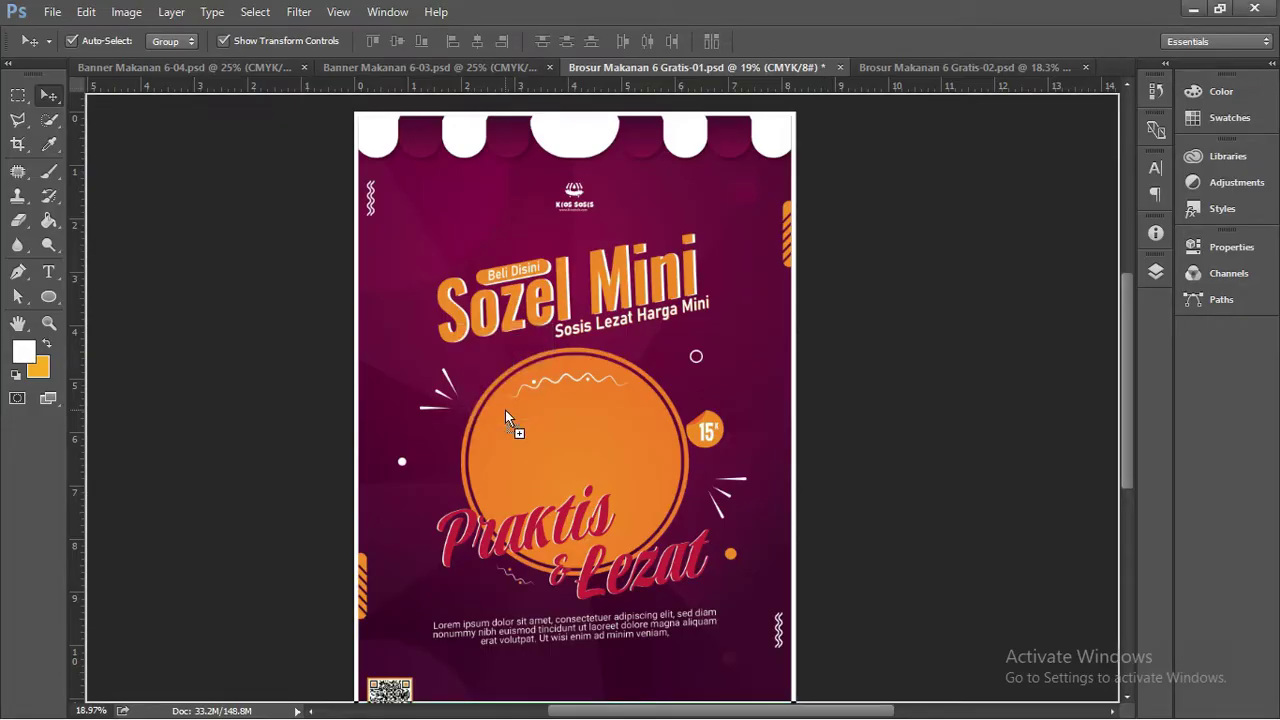
drag(505, 411, 505, 411)
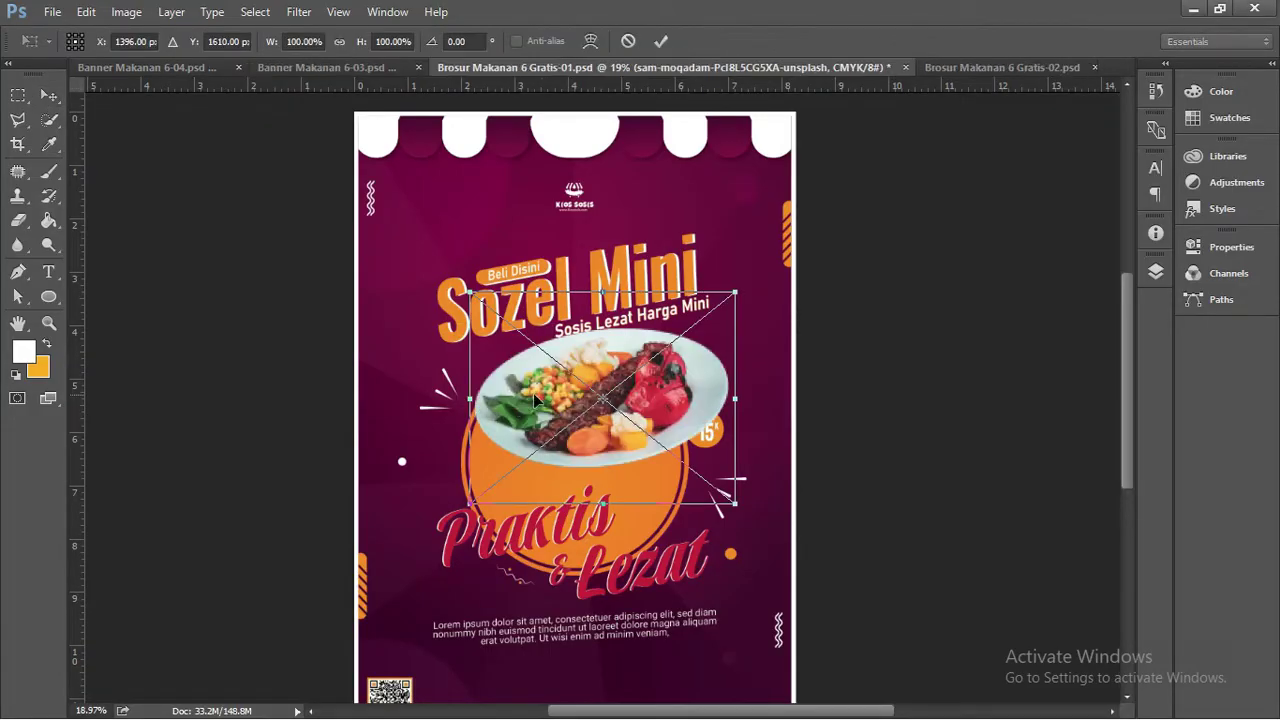
drag(636, 382, 628, 401)
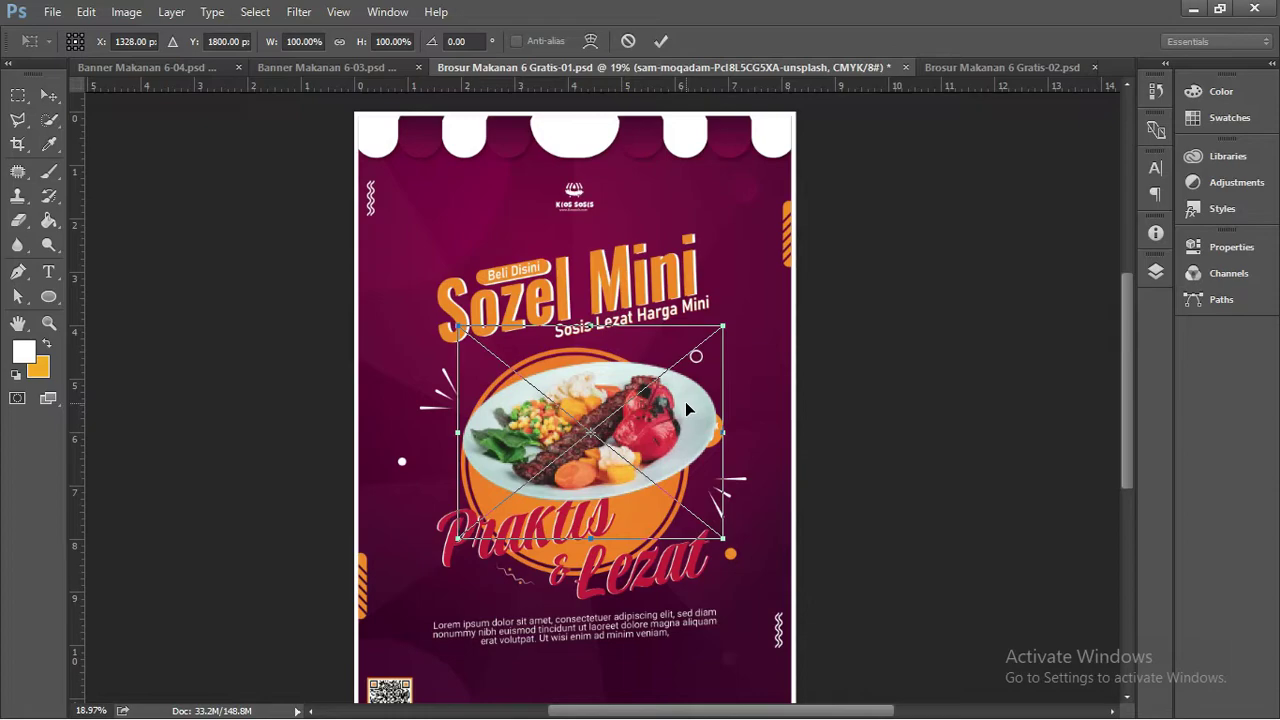
key(Return)
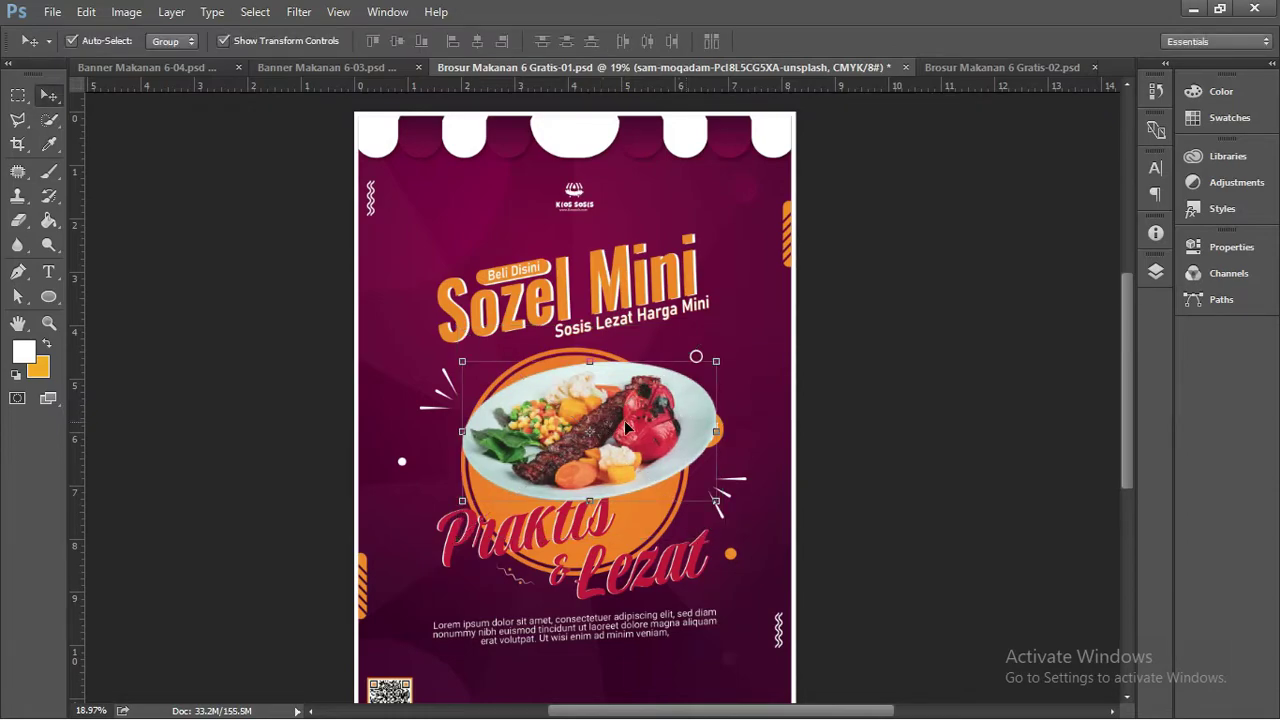
mouse_move(636, 430)
mouse_down()
mouse_move(617, 441)
mouse_move(616, 462)
mouse_move(643, 432)
mouse_up()
scroll(615, 455, up, 2)
scroll(621, 455, up, 1)
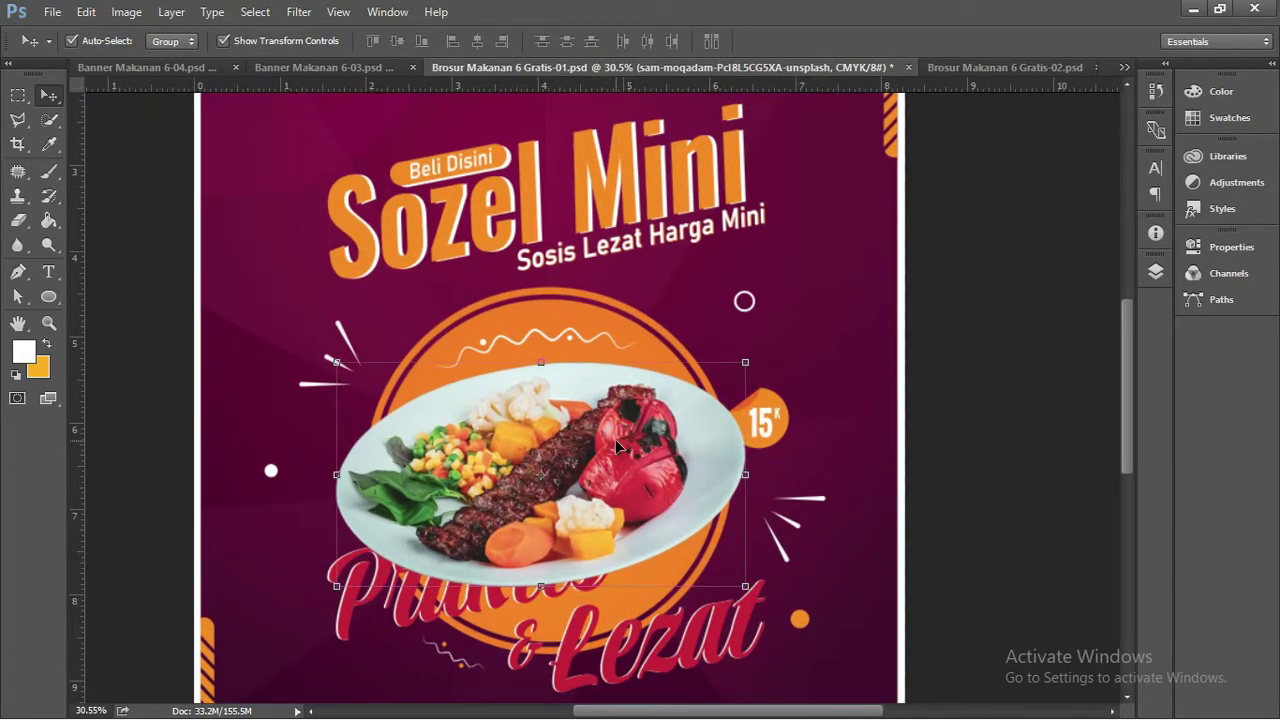
key(ctrl)
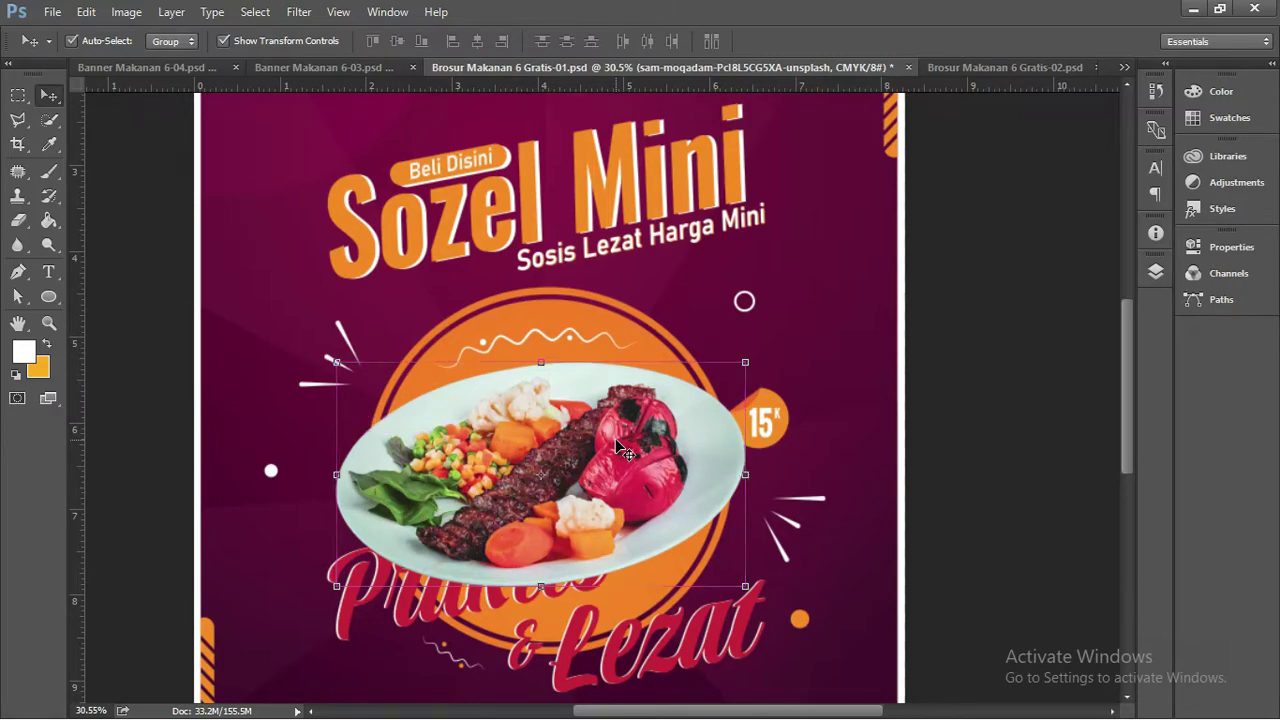
Drag the food photo layer down the Layers panel below the Praktis text layers.
click(1155, 271)
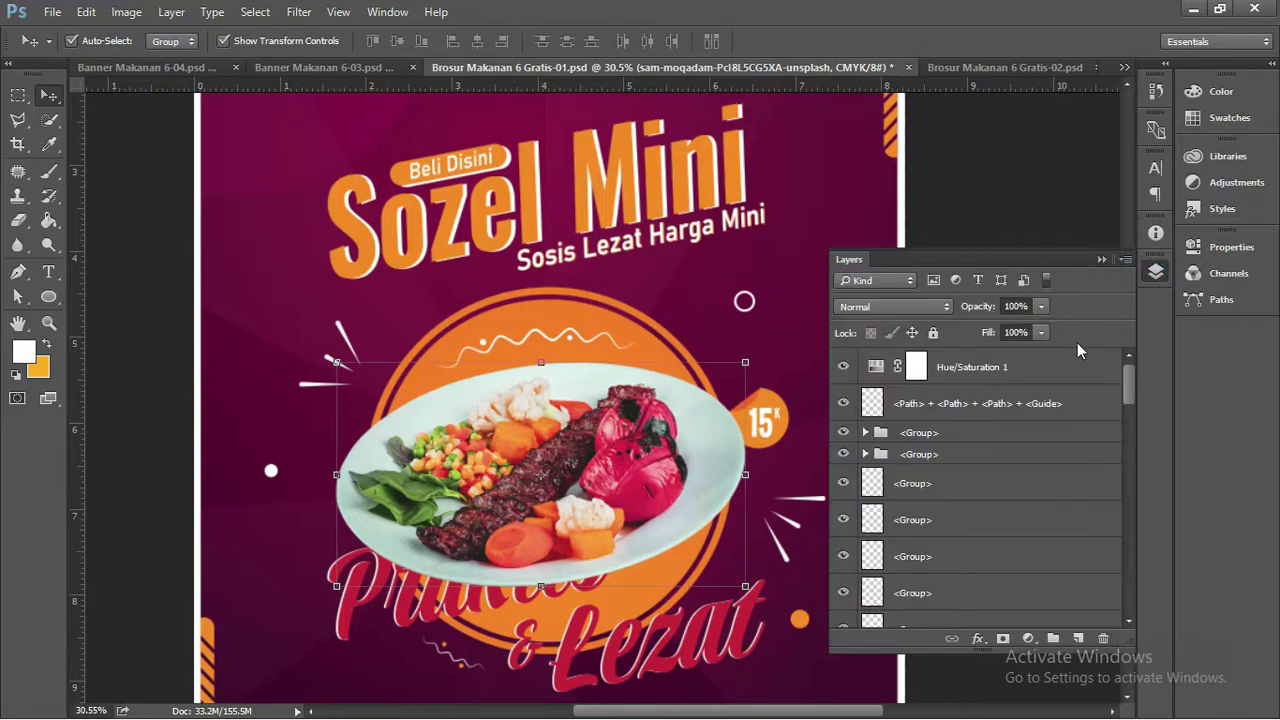
mouse_move(1126, 399)
mouse_down()
mouse_move(1123, 430)
mouse_move(1040, 452)
mouse_up()
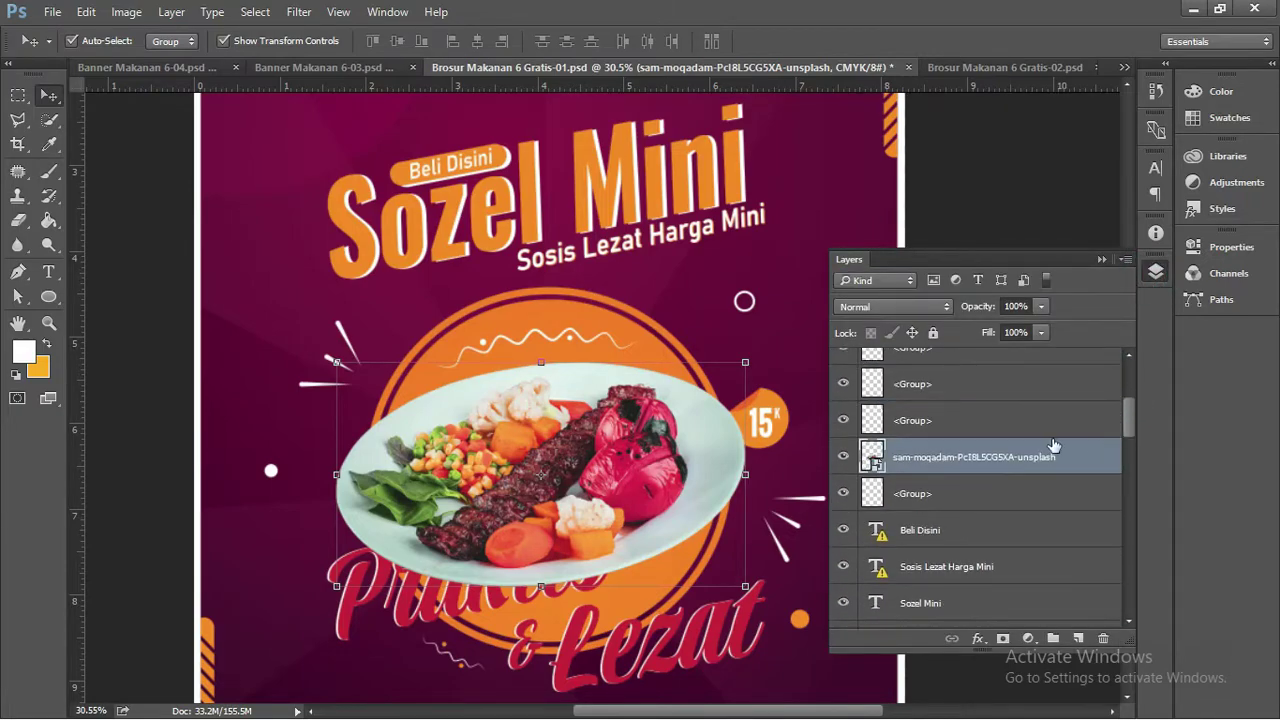
drag(1038, 528, 1041, 598)
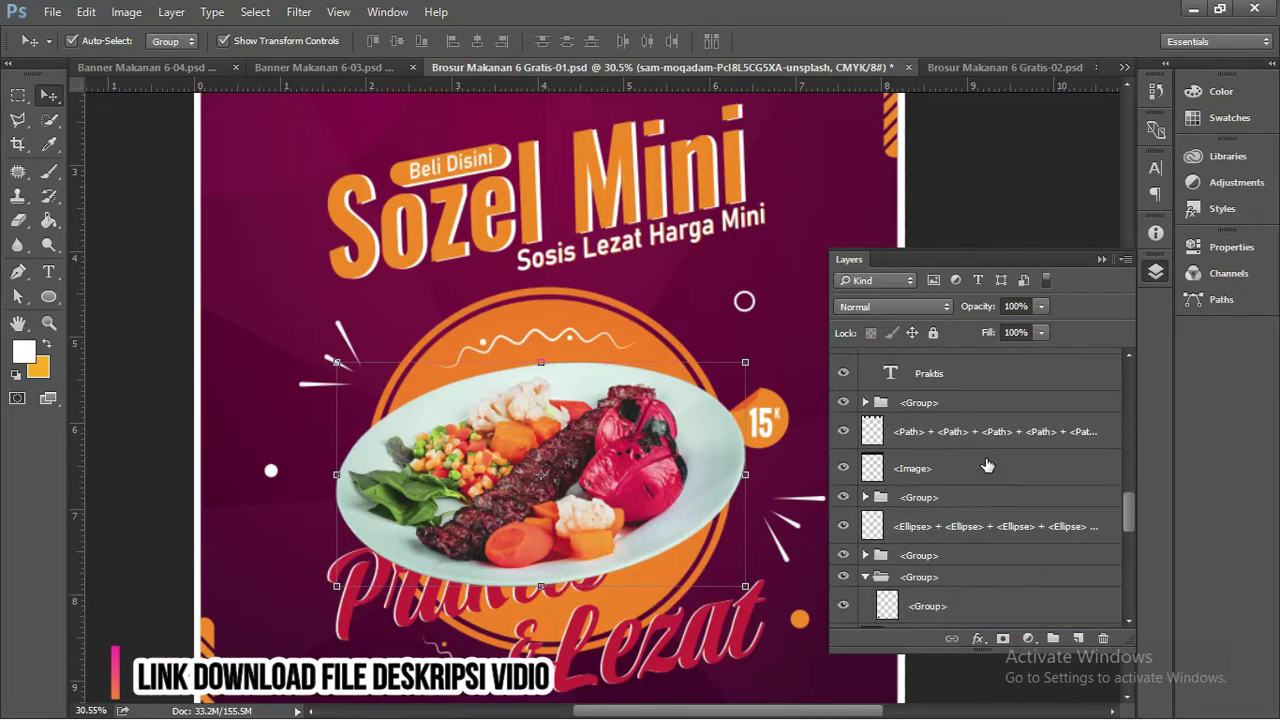
mouse_move(1041, 598)
mouse_down()
mouse_move(990, 457)
mouse_move(979, 645)
mouse_move(1016, 587)
mouse_up()
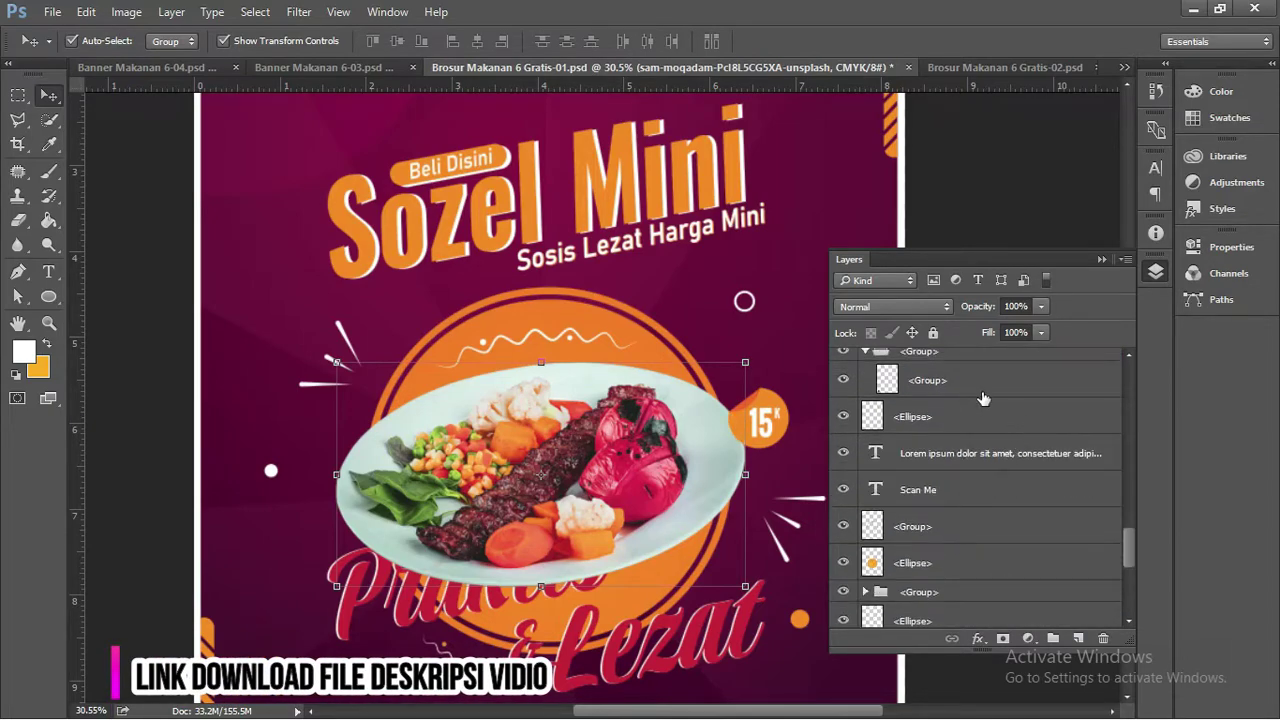
scroll(983, 420, up, 3)
scroll(981, 417, up, 4)
drag(980, 405, 995, 582)
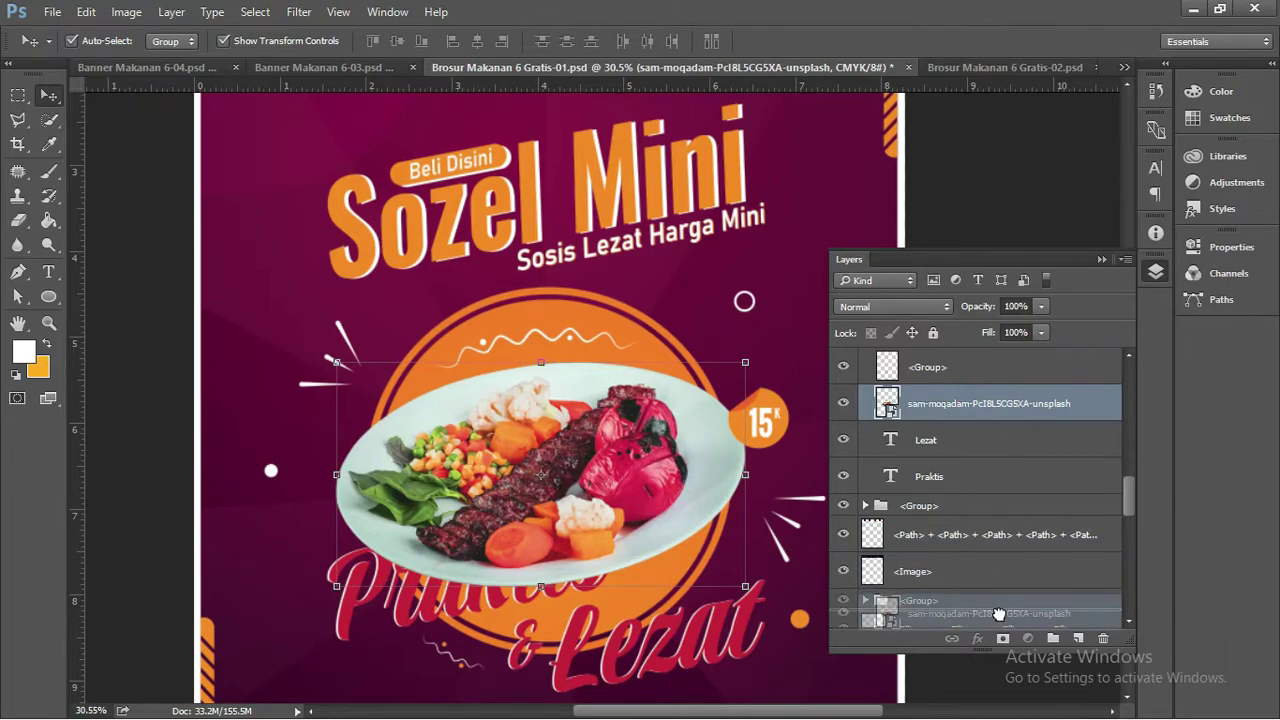
drag(995, 582, 977, 534)
scroll(976, 470, up, 2)
scroll(980, 463, up, 2)
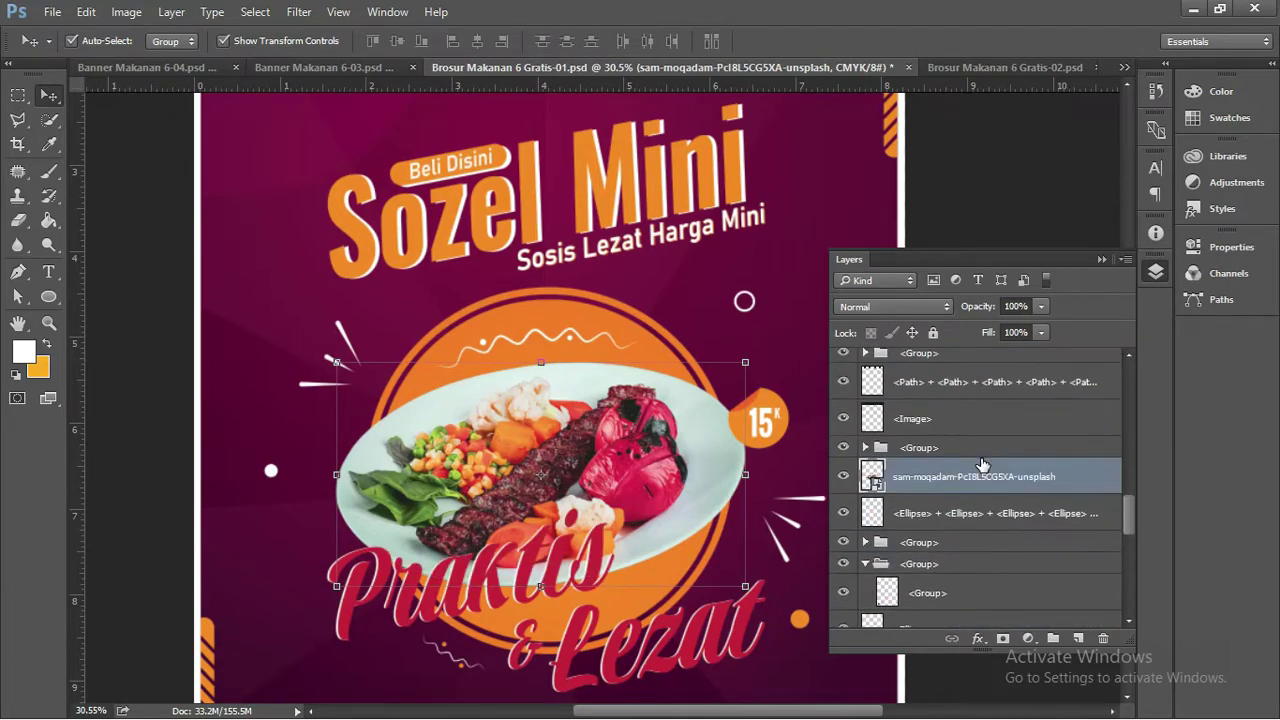
scroll(983, 465, down, 1)
Fix the photo's stacking with Ctrl+[ and Ctrl+] so it sits just above the circle.
key(ctrl+bracketleft)
key(ctrl+bracketleft)
key(ctrl+bracketleft)
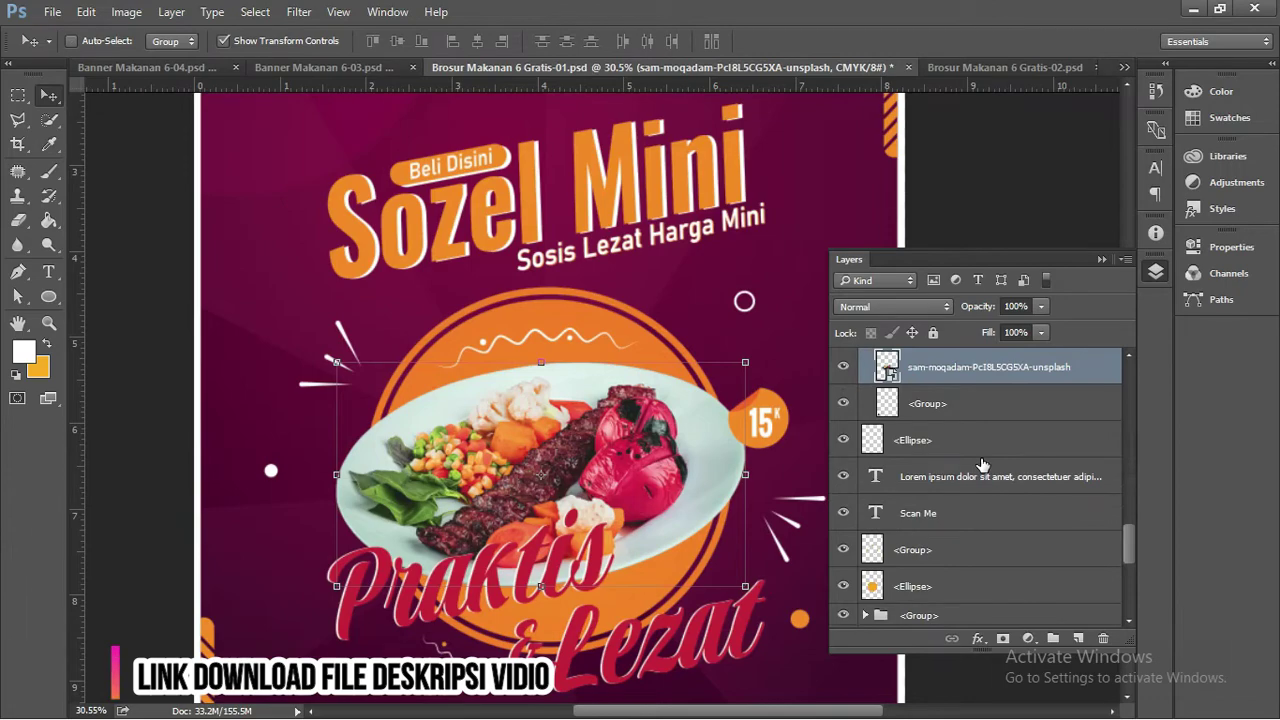
key(ctrl+bracketleft)
key(ctrl+bracketleft)
key(ctrl+bracketleft)
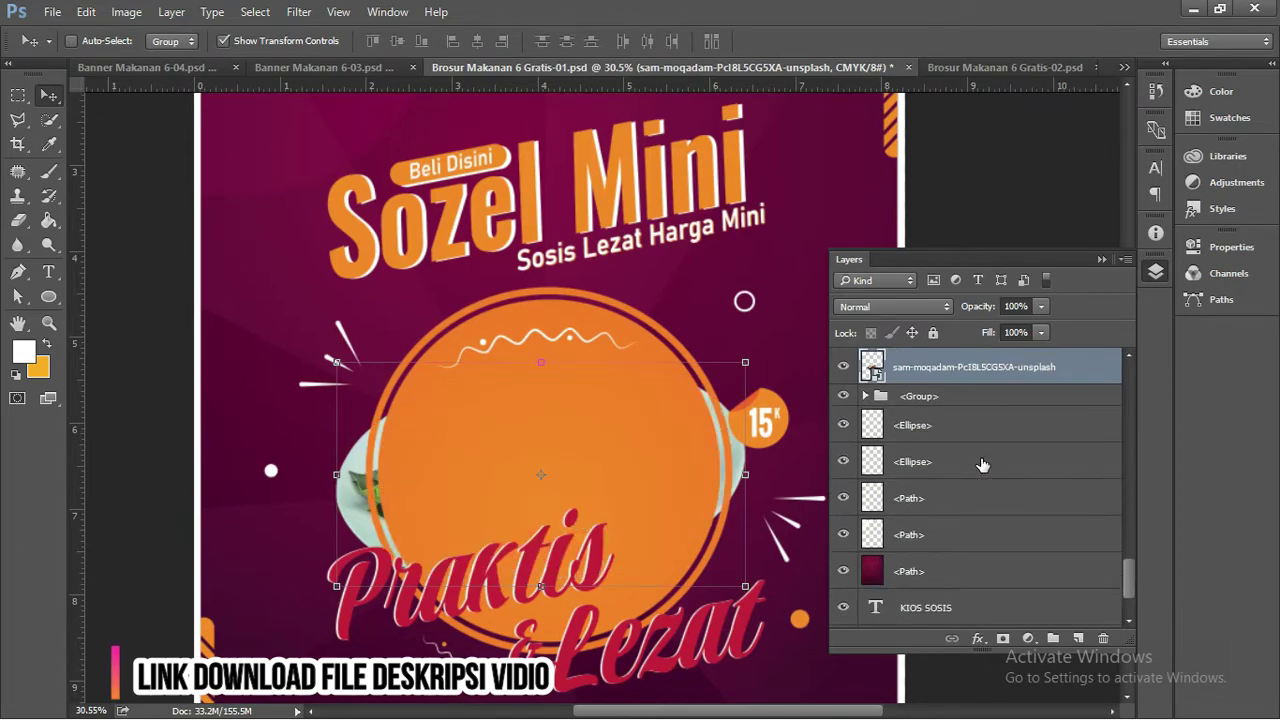
key(ctrl+bracketright)
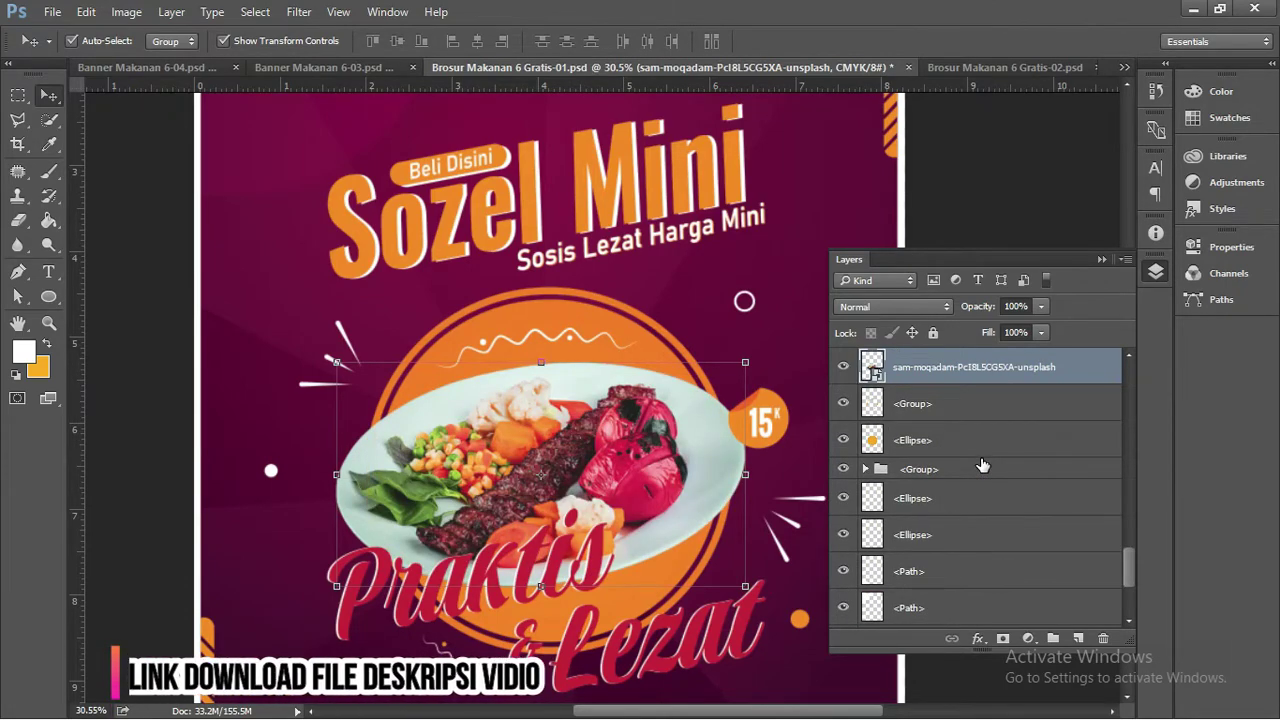
click(1100, 259)
click(1017, 274)
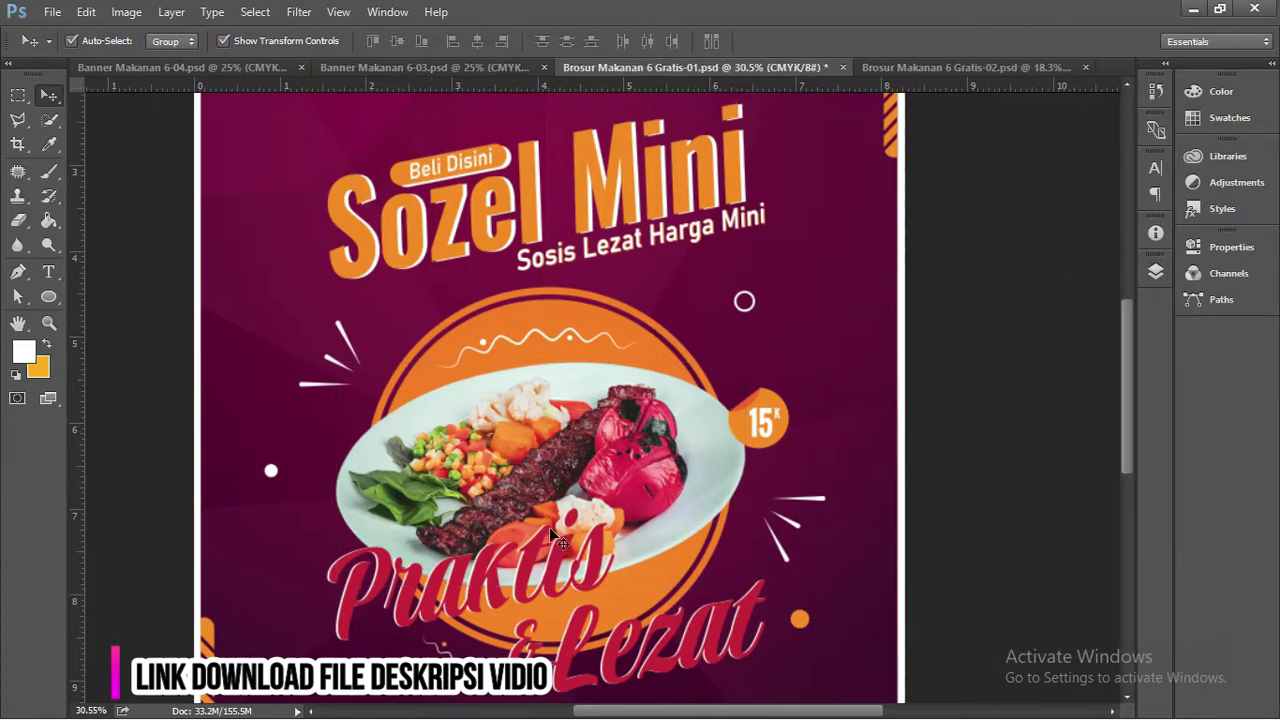
Reposition the Praktis & Lezat lettering, then select the food plate photo.
drag(549, 527, 540, 580)
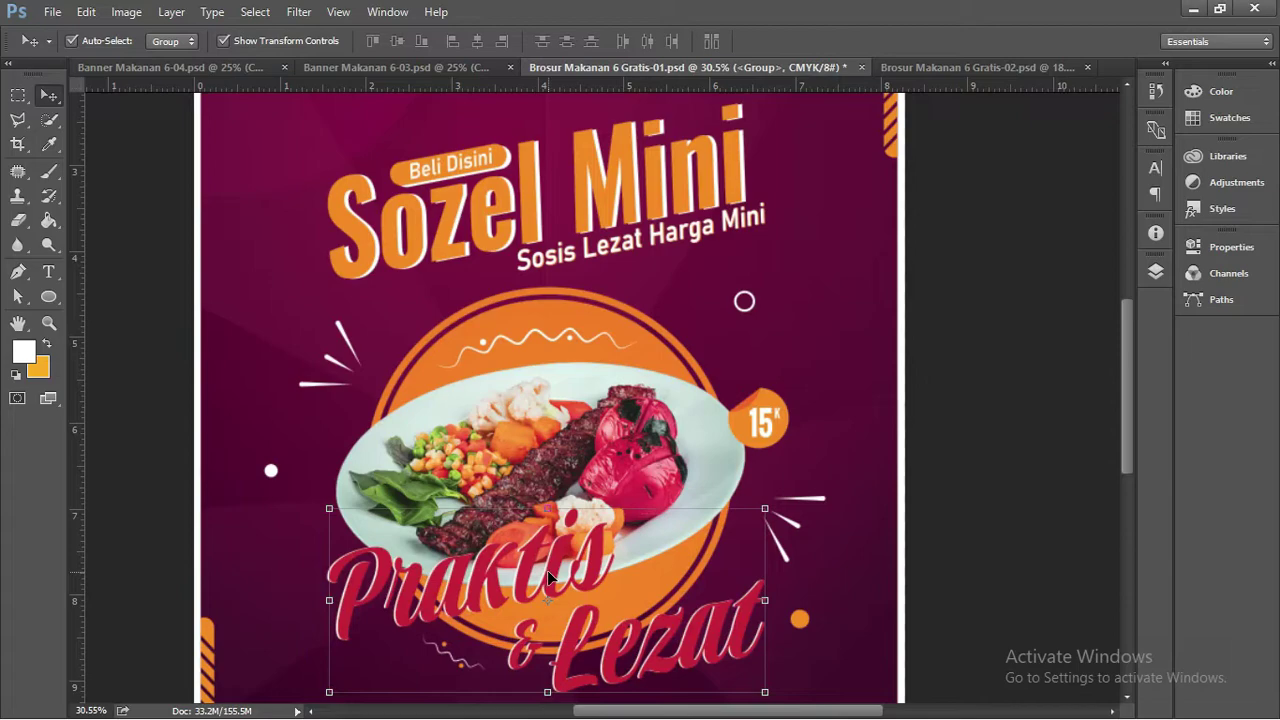
click(1013, 368)
drag(1126, 361, 1122, 401)
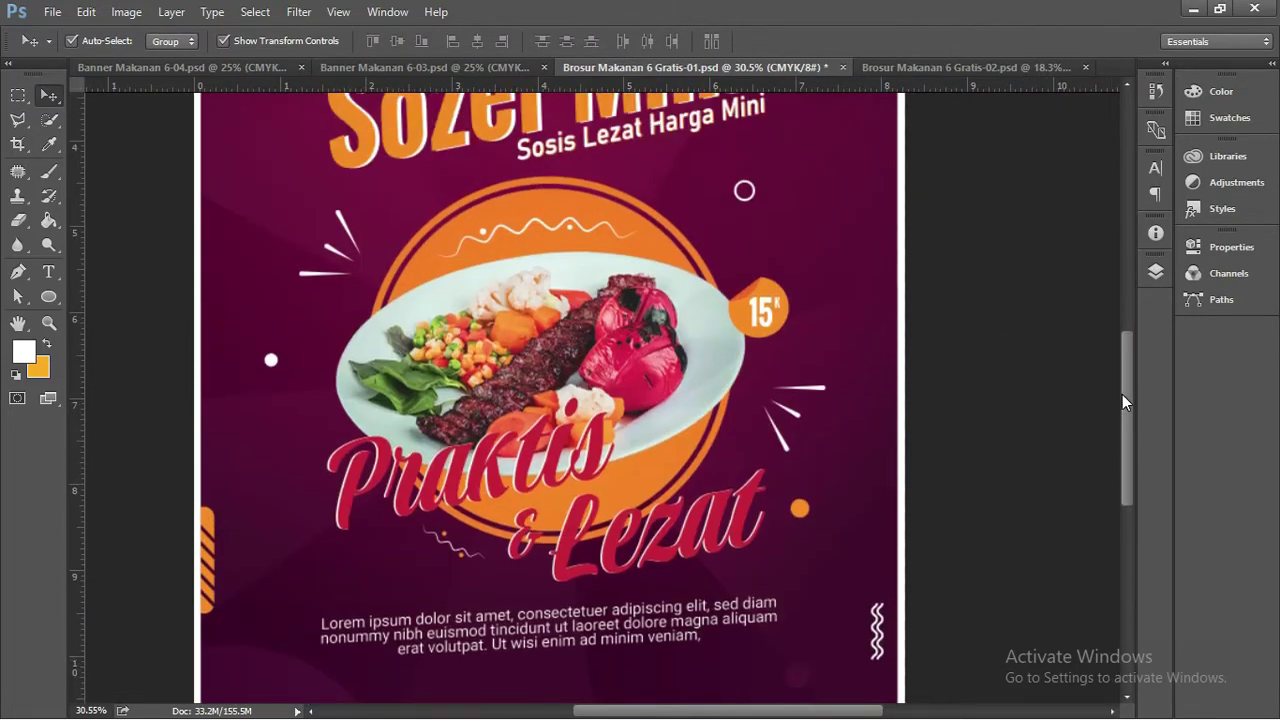
click(678, 338)
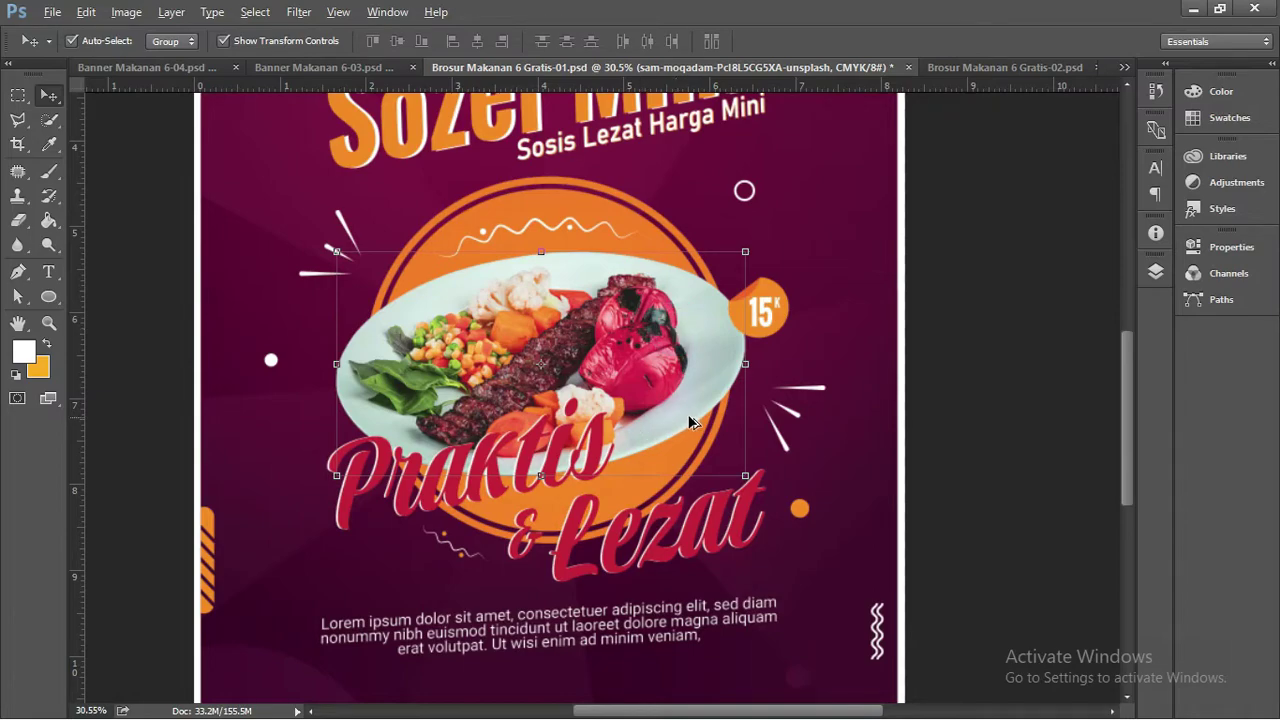
Draw an elliptical marquee selection across the plate's lower half.
scroll(690, 422, up, 2)
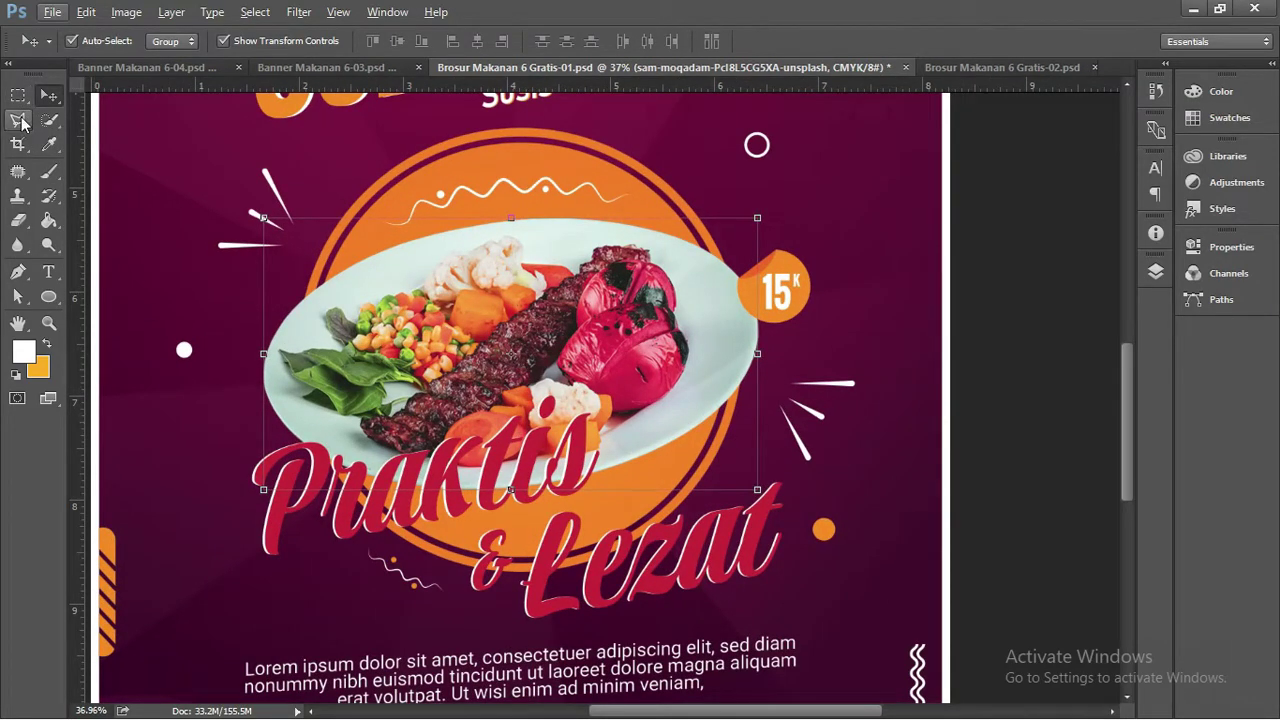
drag(18, 95, 100, 108)
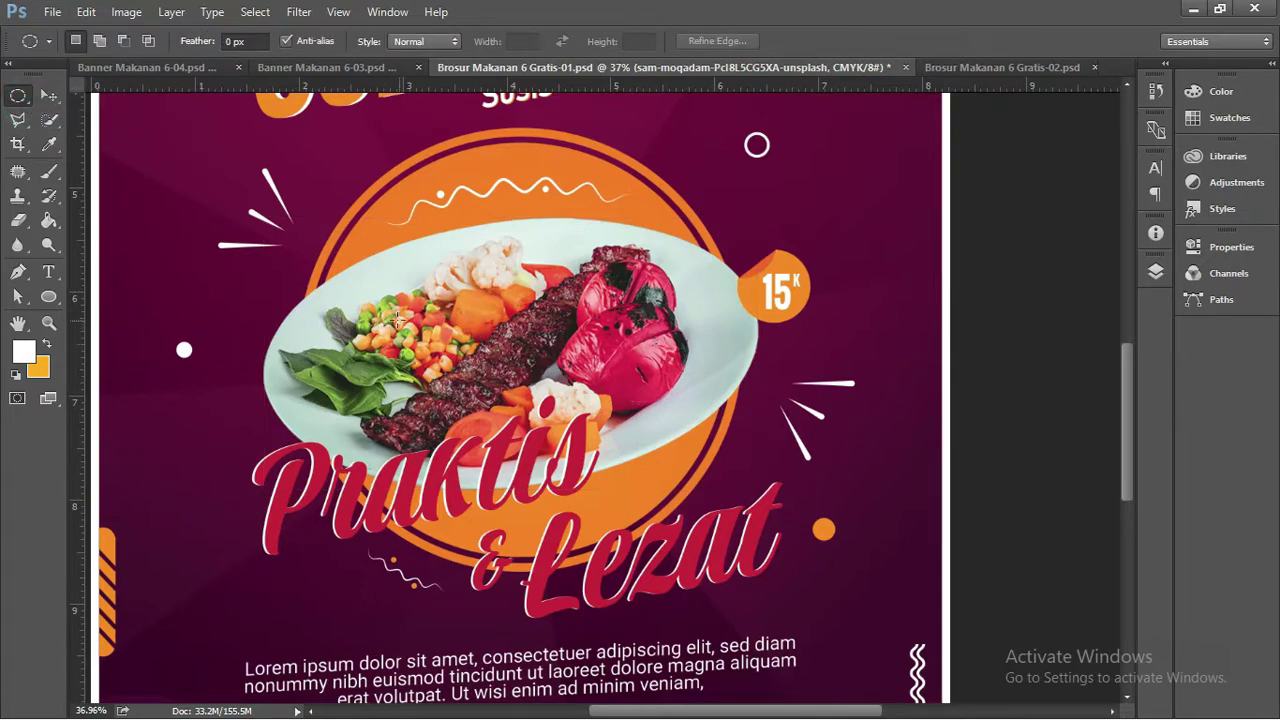
drag(382, 514, 772, 354)
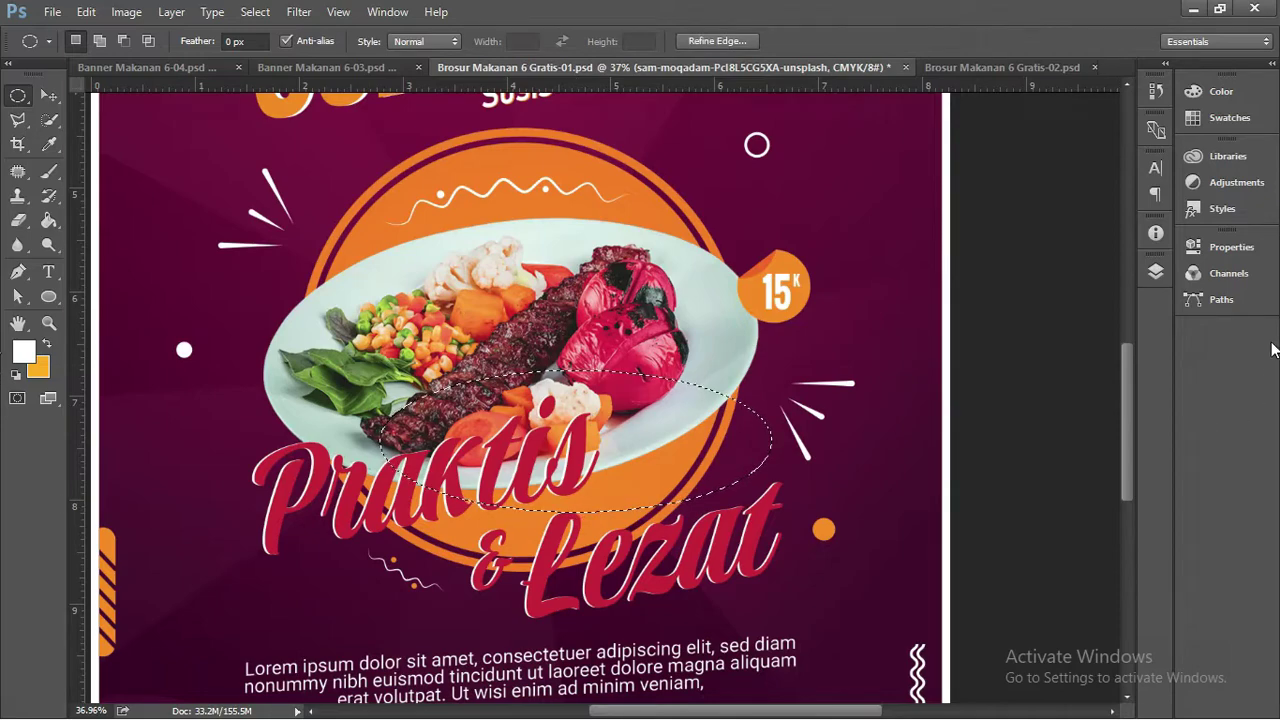
click(1156, 268)
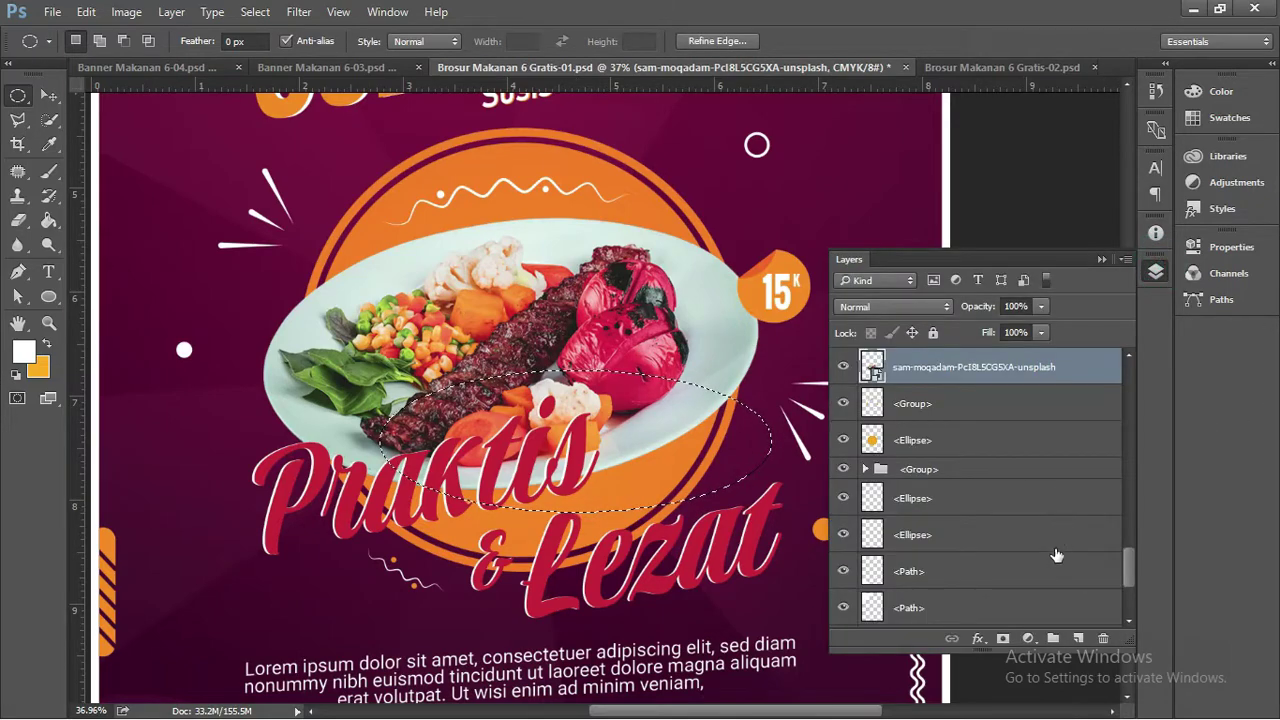
Add a new layer and paint-bucket fill the oval selection with black.
click(1078, 639)
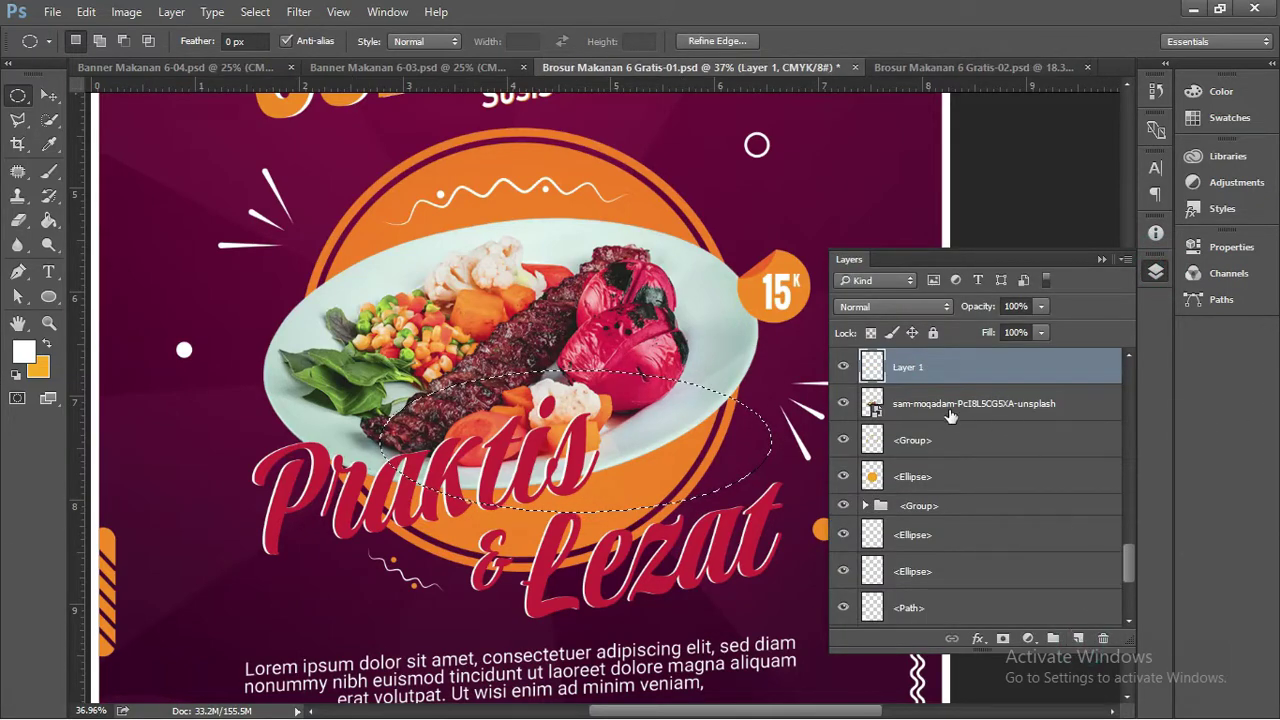
click(22, 350)
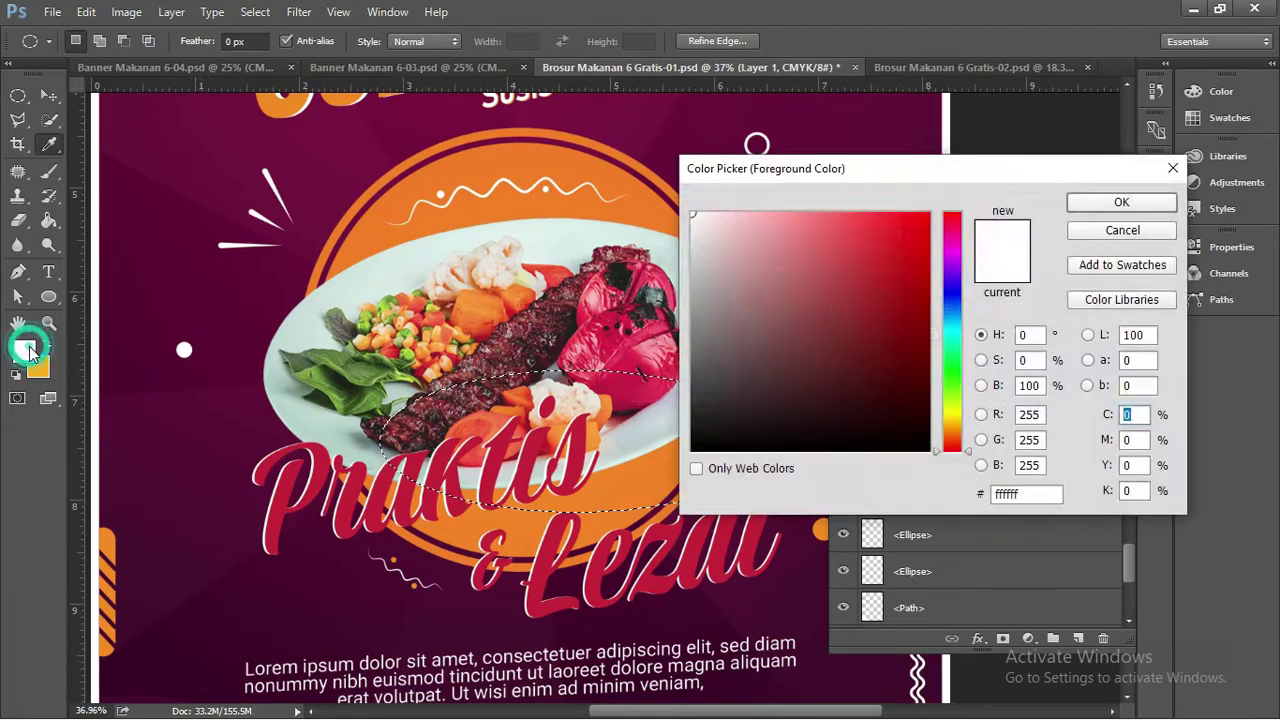
click(687, 452)
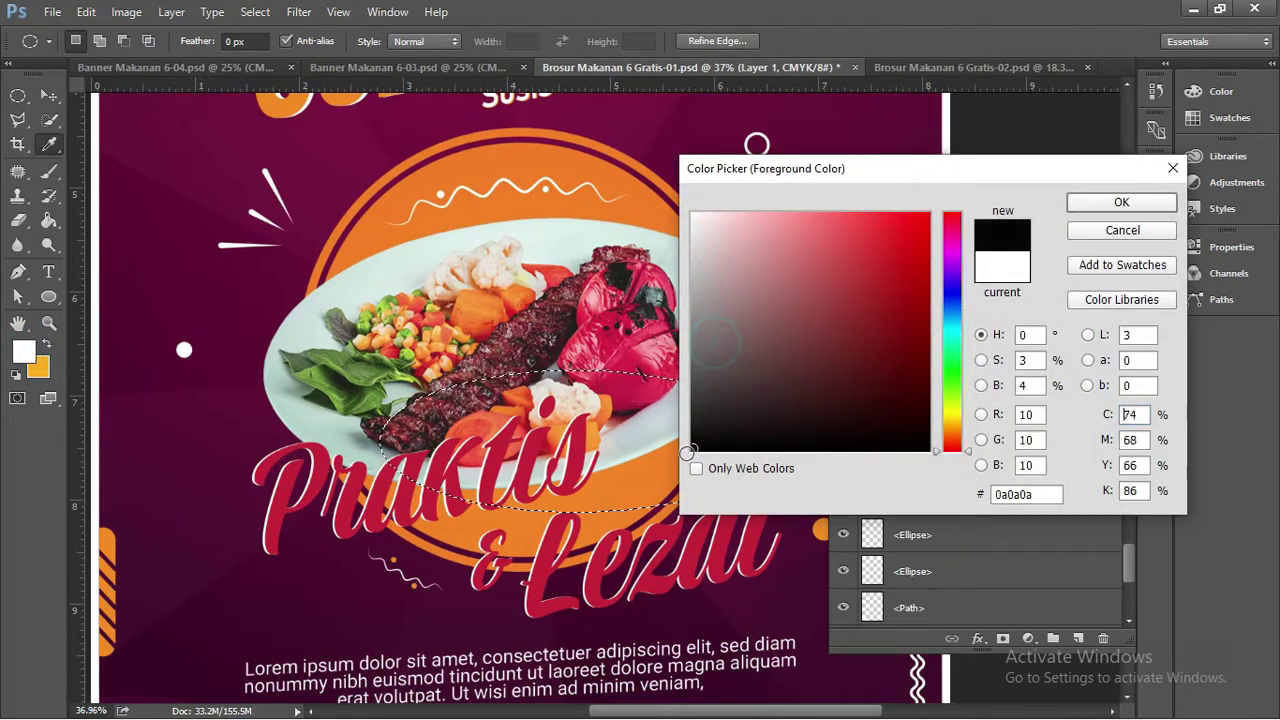
click(1110, 205)
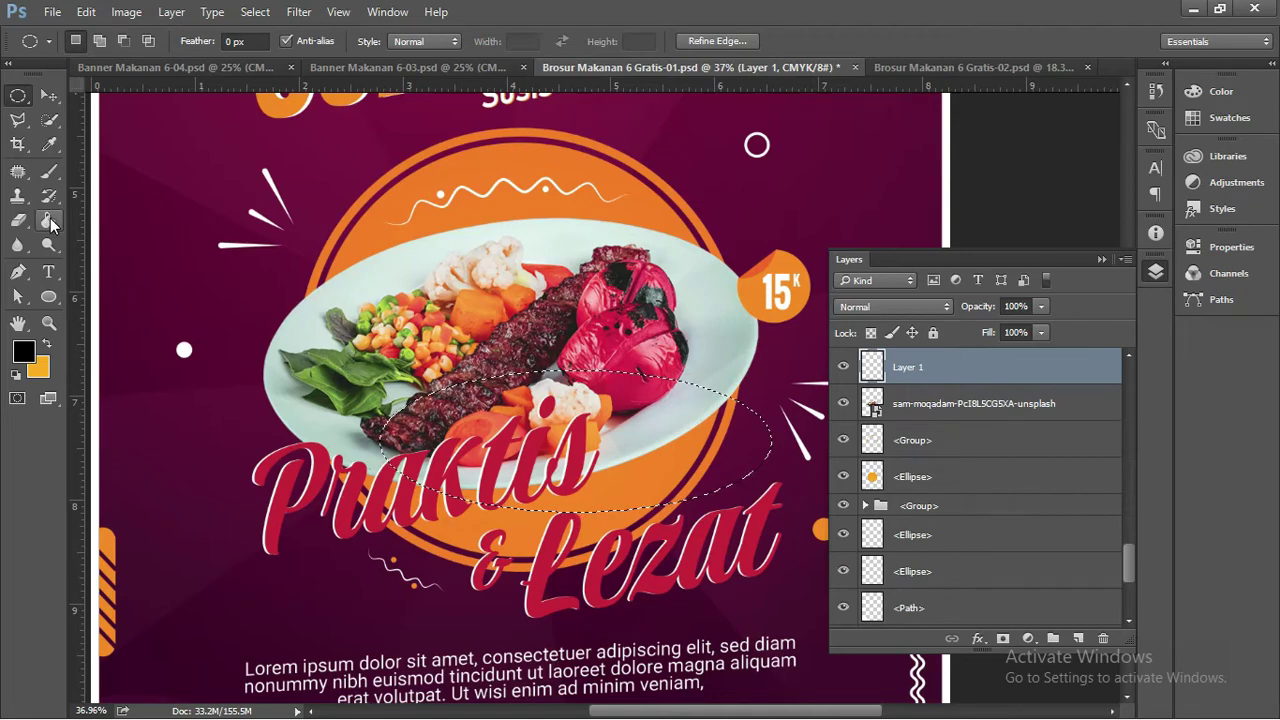
click(49, 221)
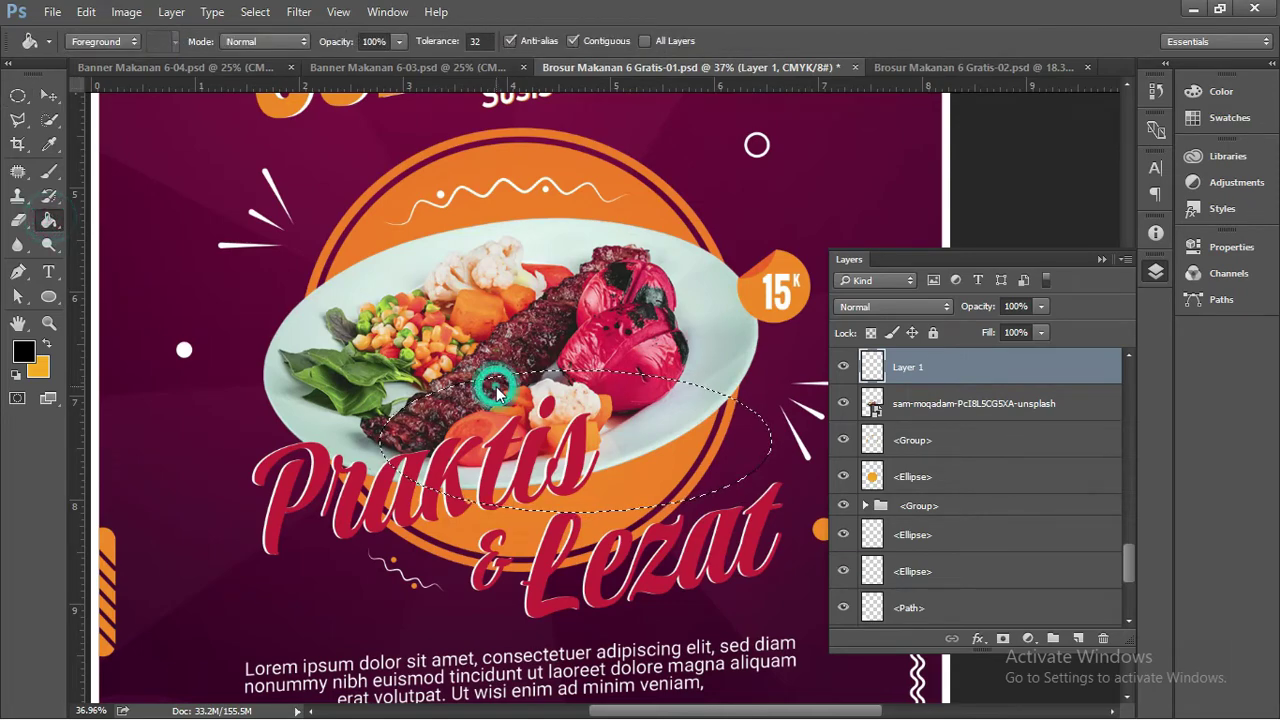
click(495, 398)
click(49, 95)
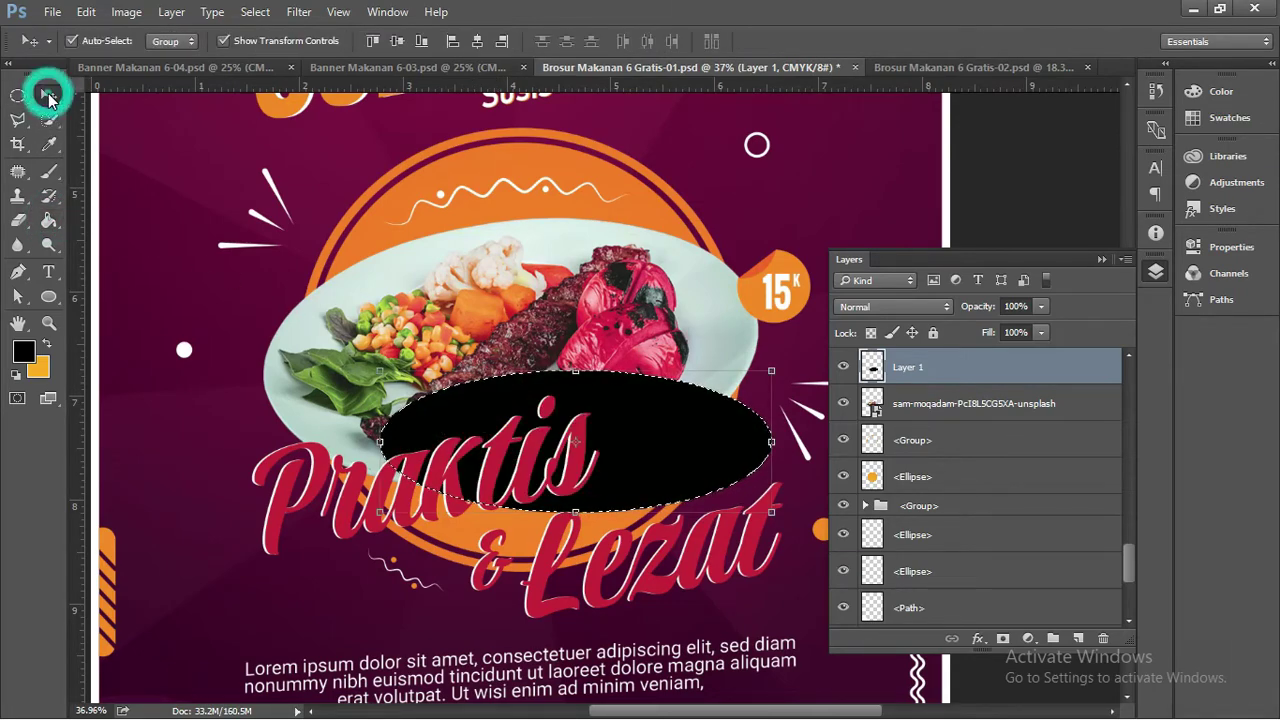
Try a Gaussian Blur, cancel it, and clear the oval selection.
click(298, 11)
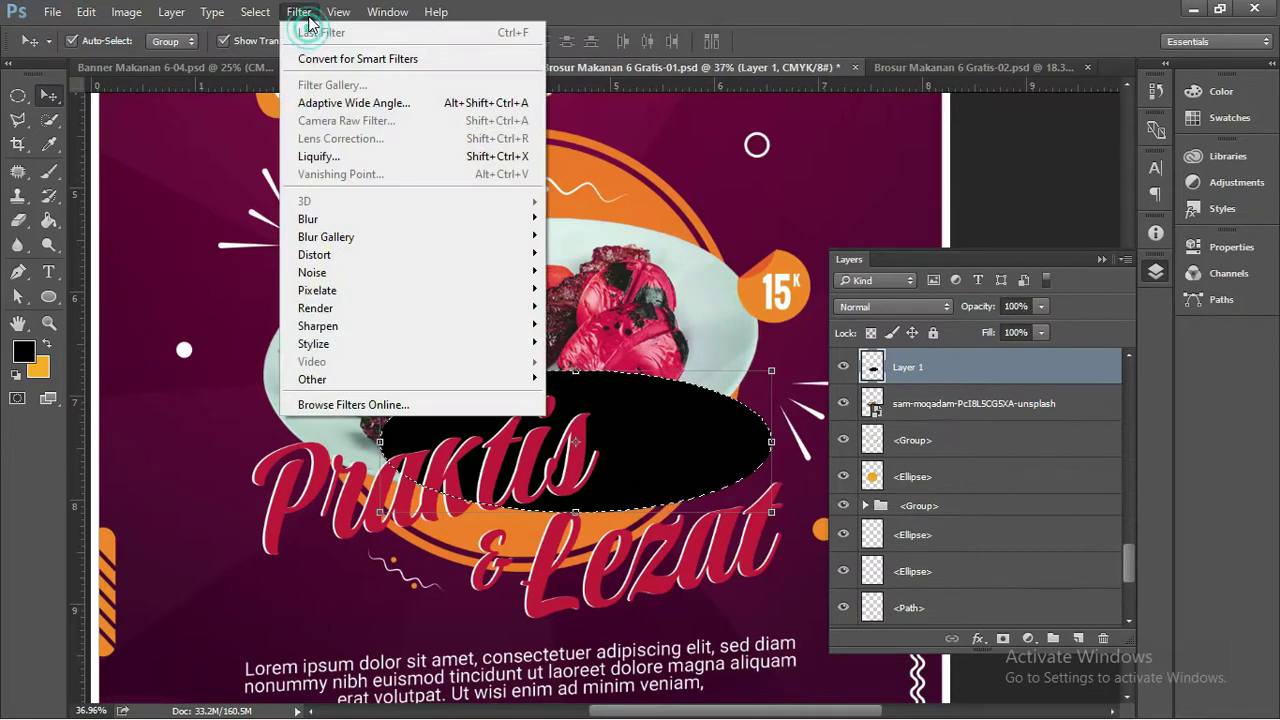
mouse_move(308, 219)
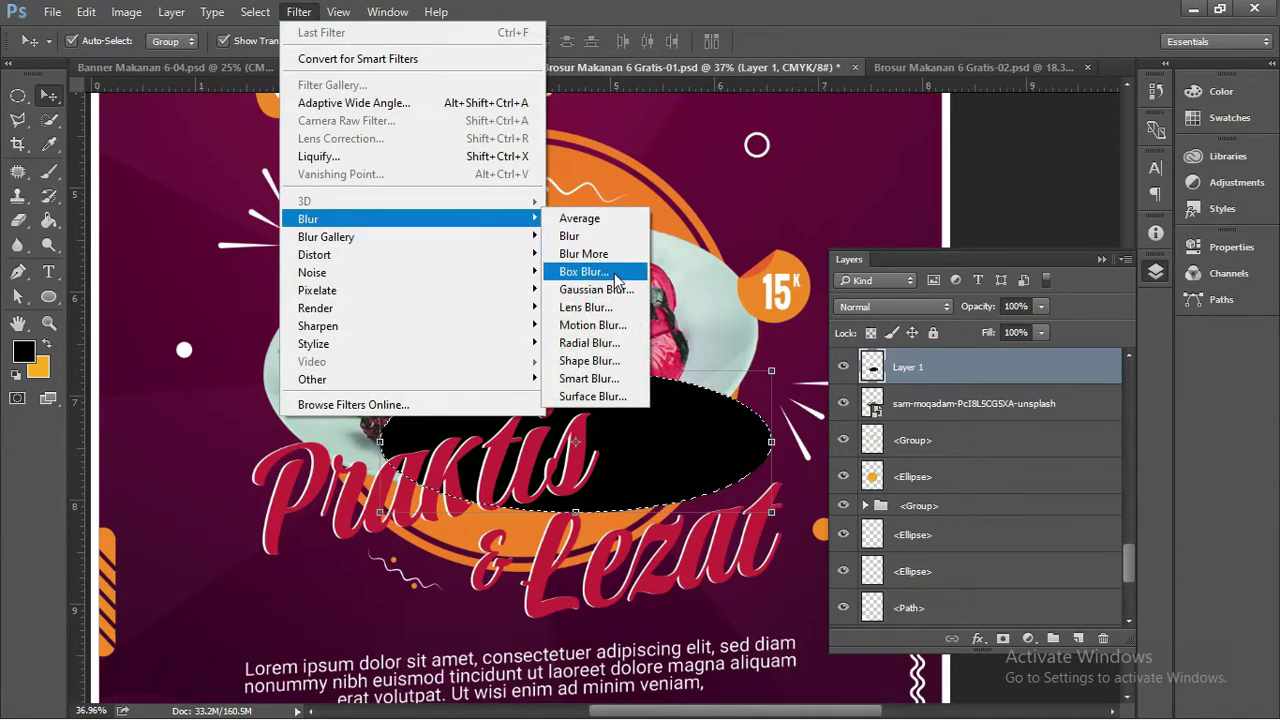
click(595, 290)
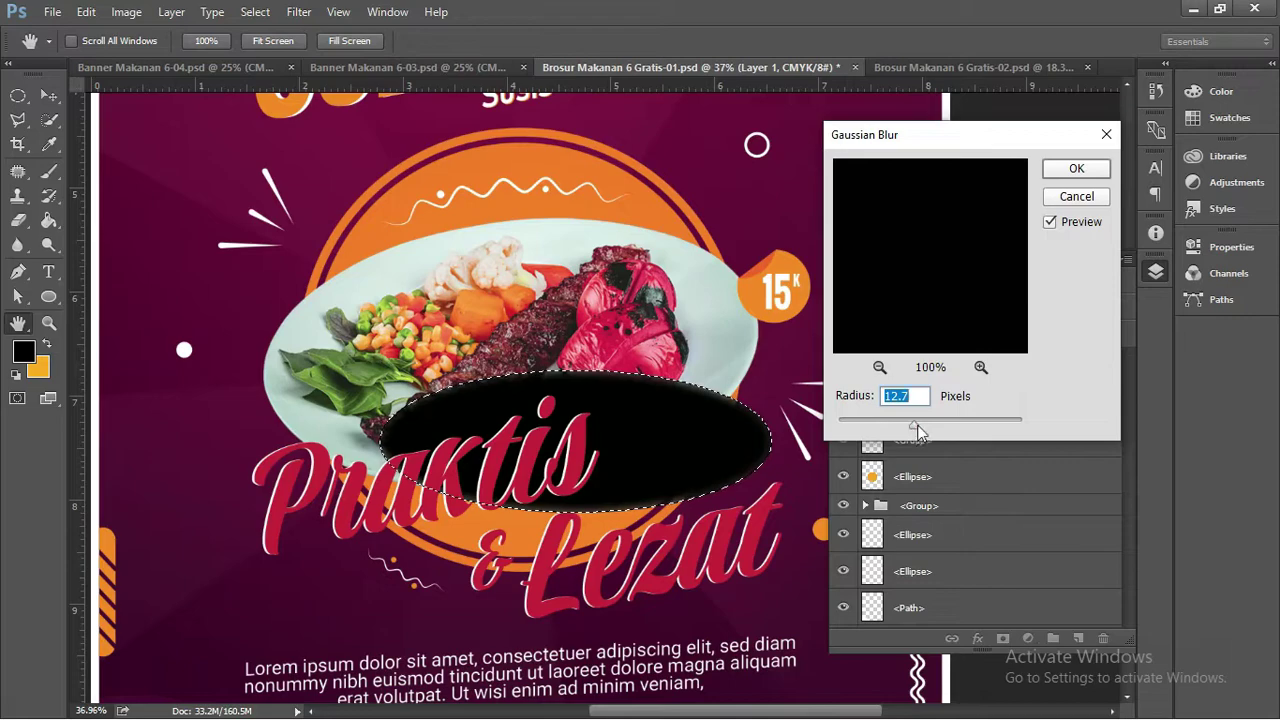
drag(937, 424, 941, 425)
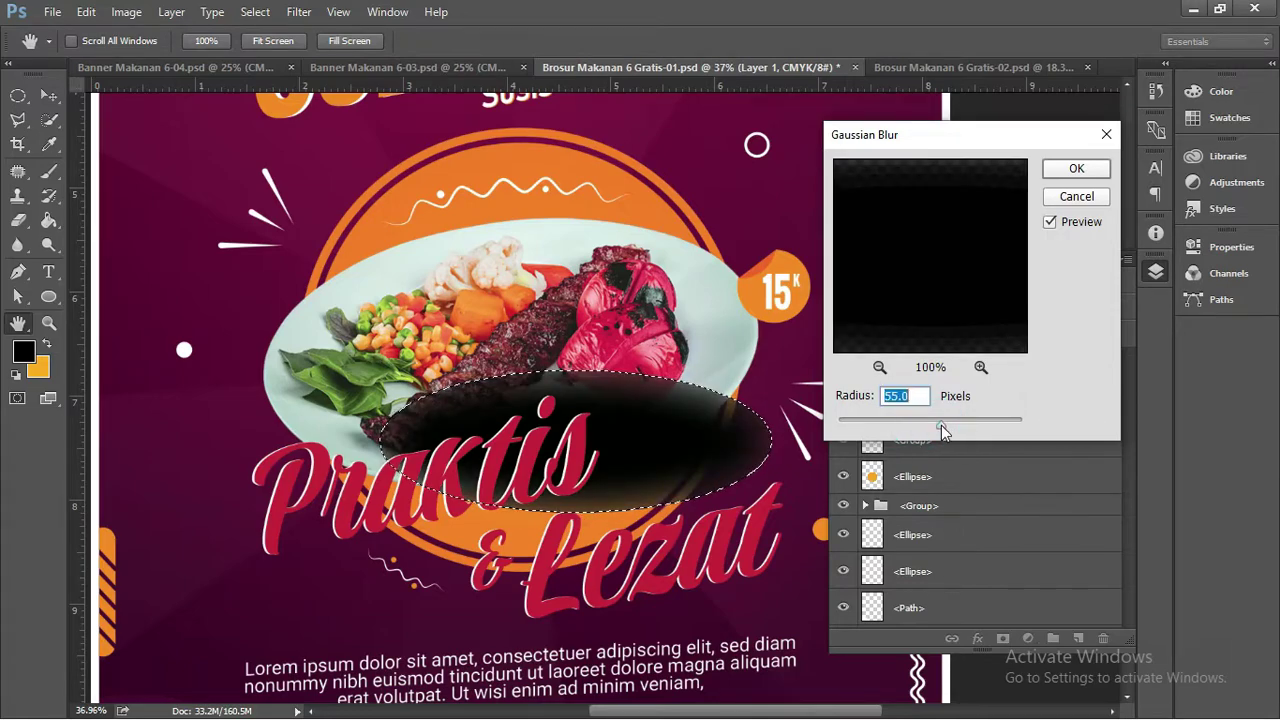
click(1076, 196)
key(v)
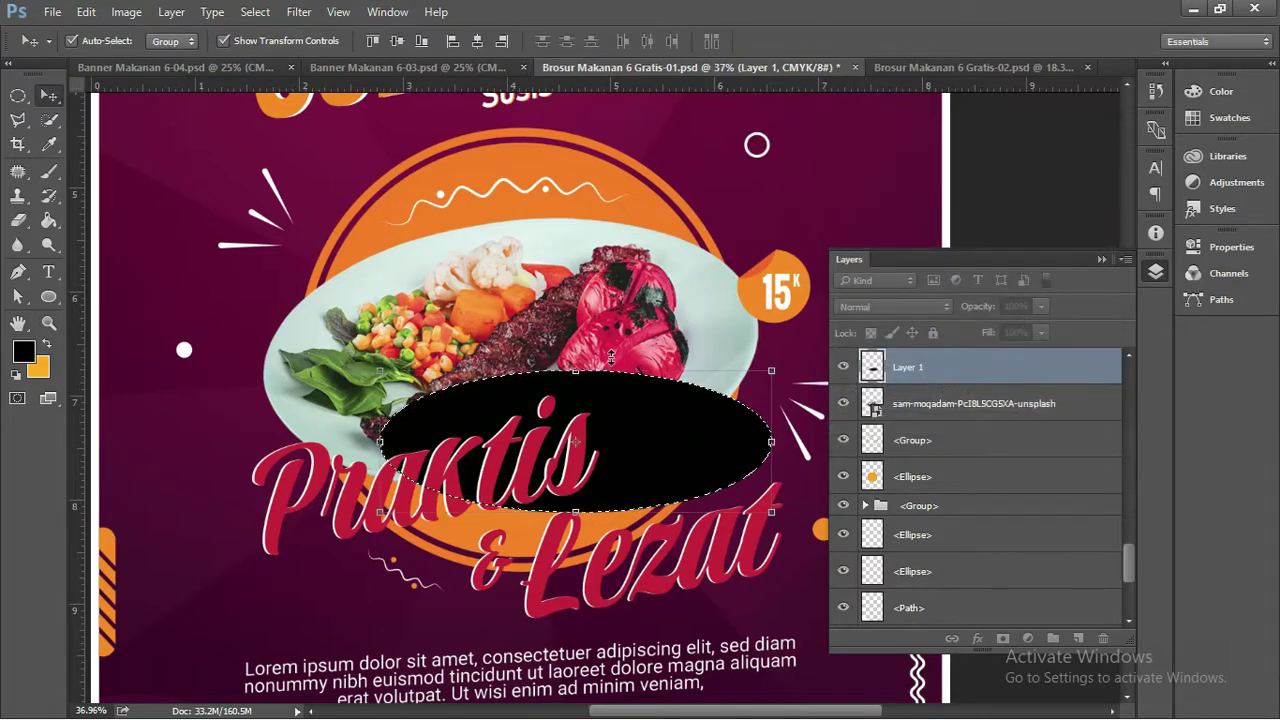
key(ctrl+d)
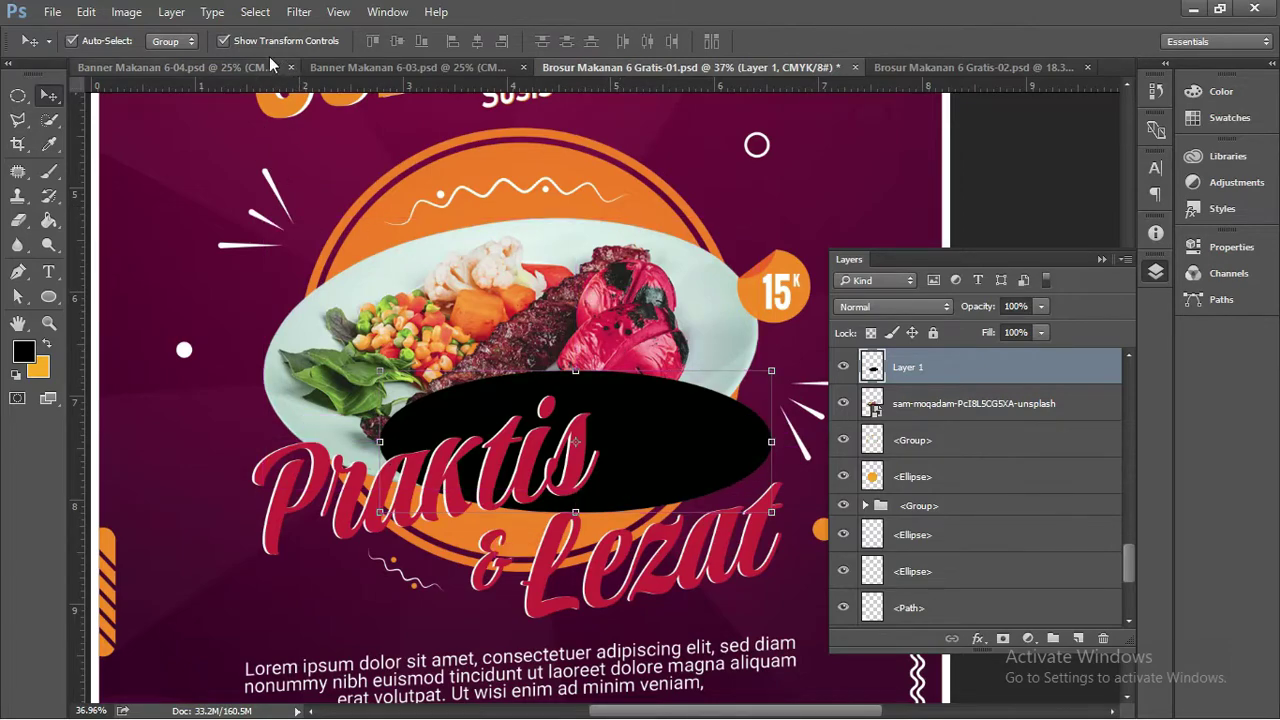
Apply a 52.1-pixel Gaussian Blur to Layer 1's black oval.
click(299, 12)
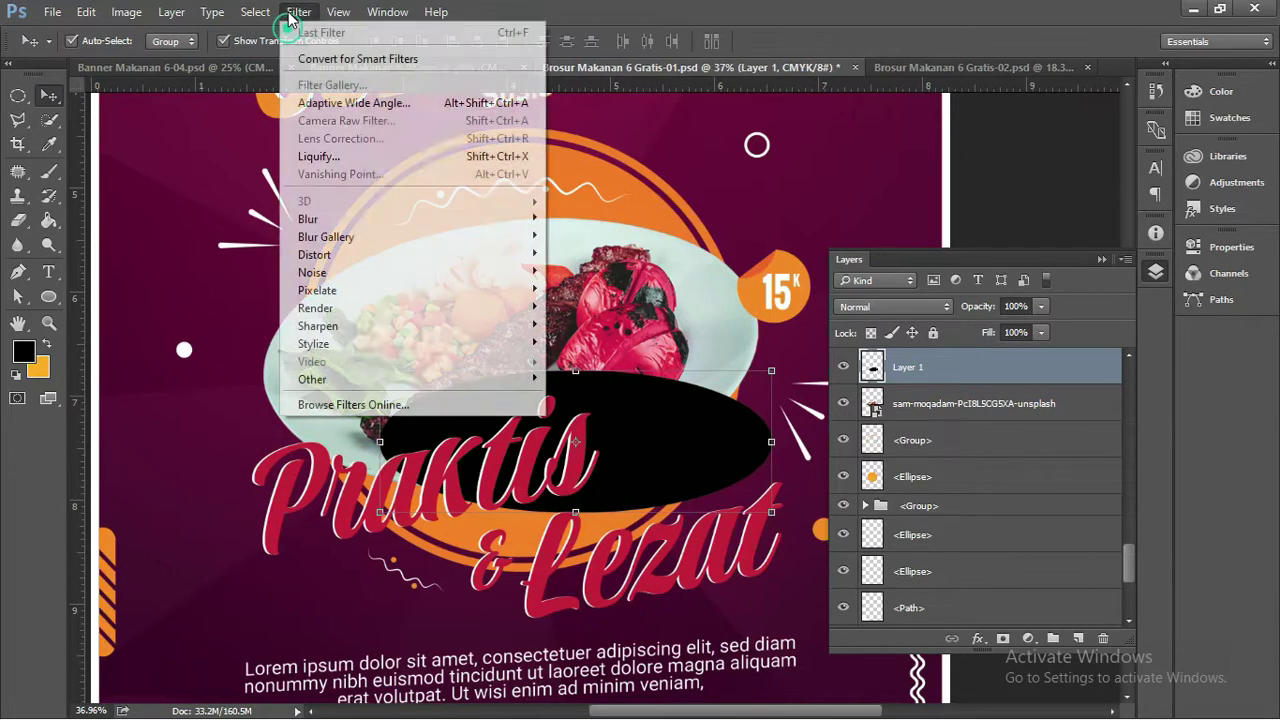
click(397, 220)
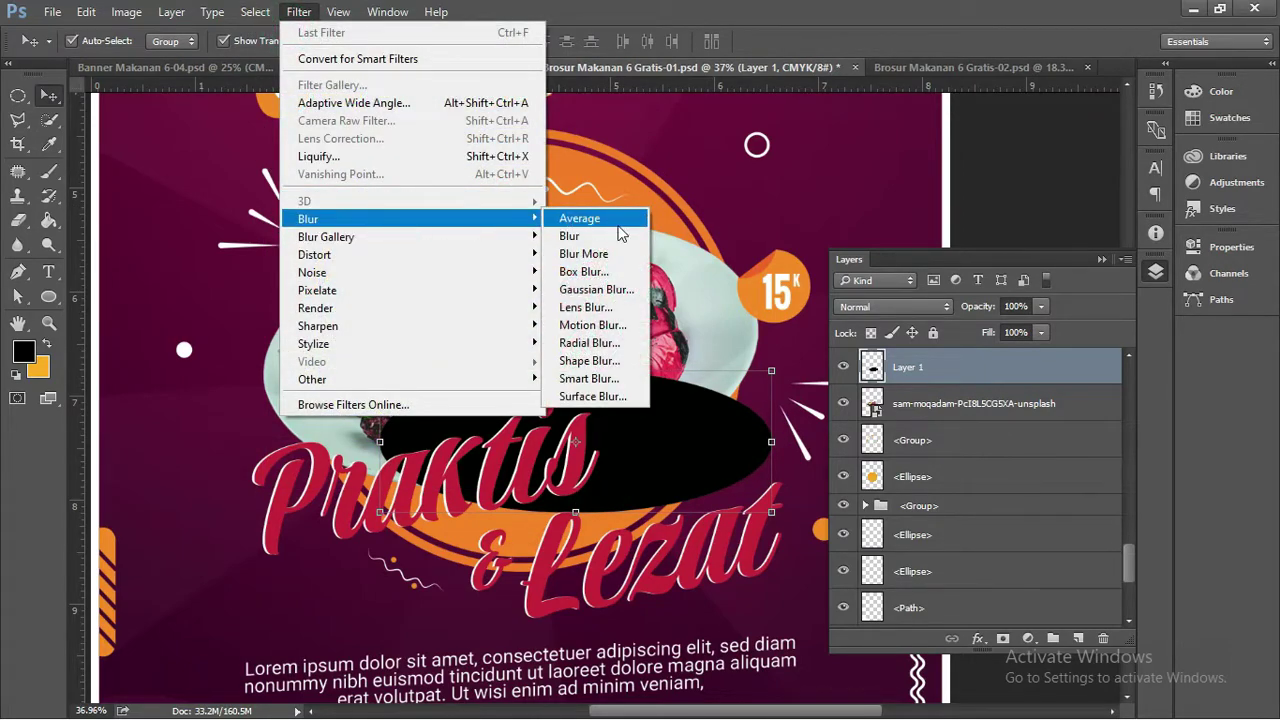
click(596, 289)
drag(913, 424, 940, 424)
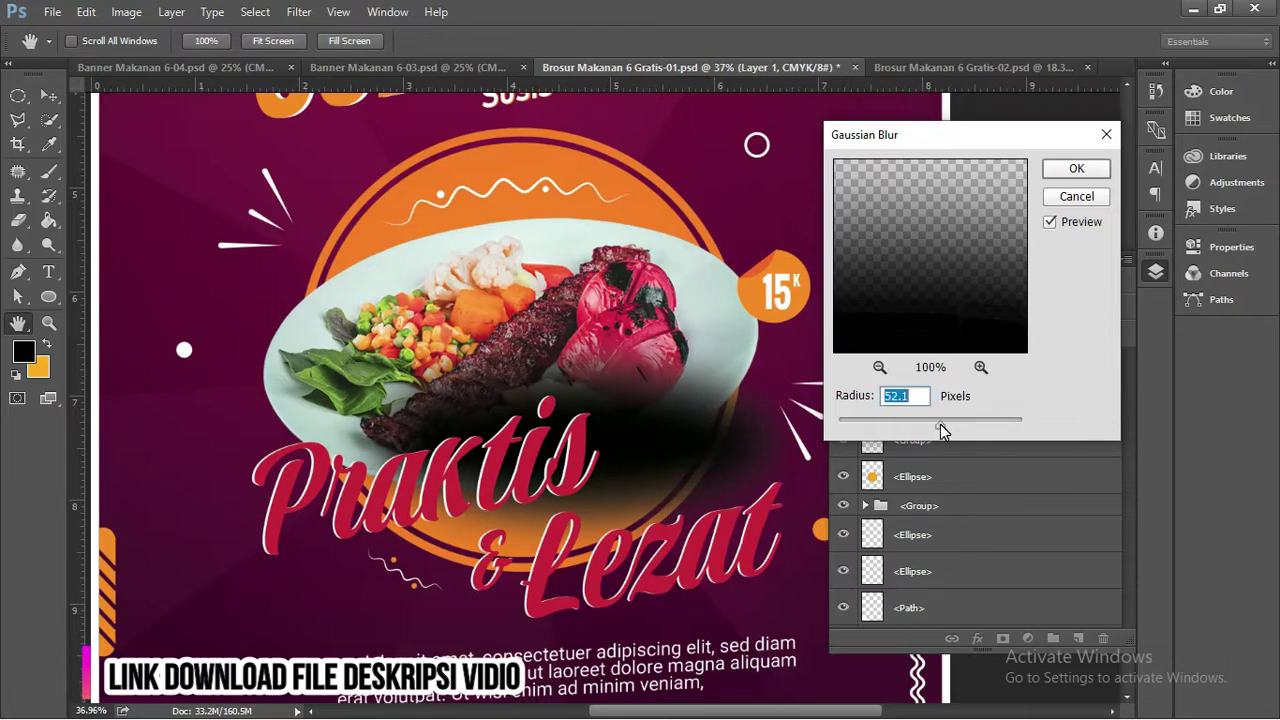
click(1076, 168)
Shift the blurred shadow under the plate and rotate it about -12°.
drag(737, 443, 723, 412)
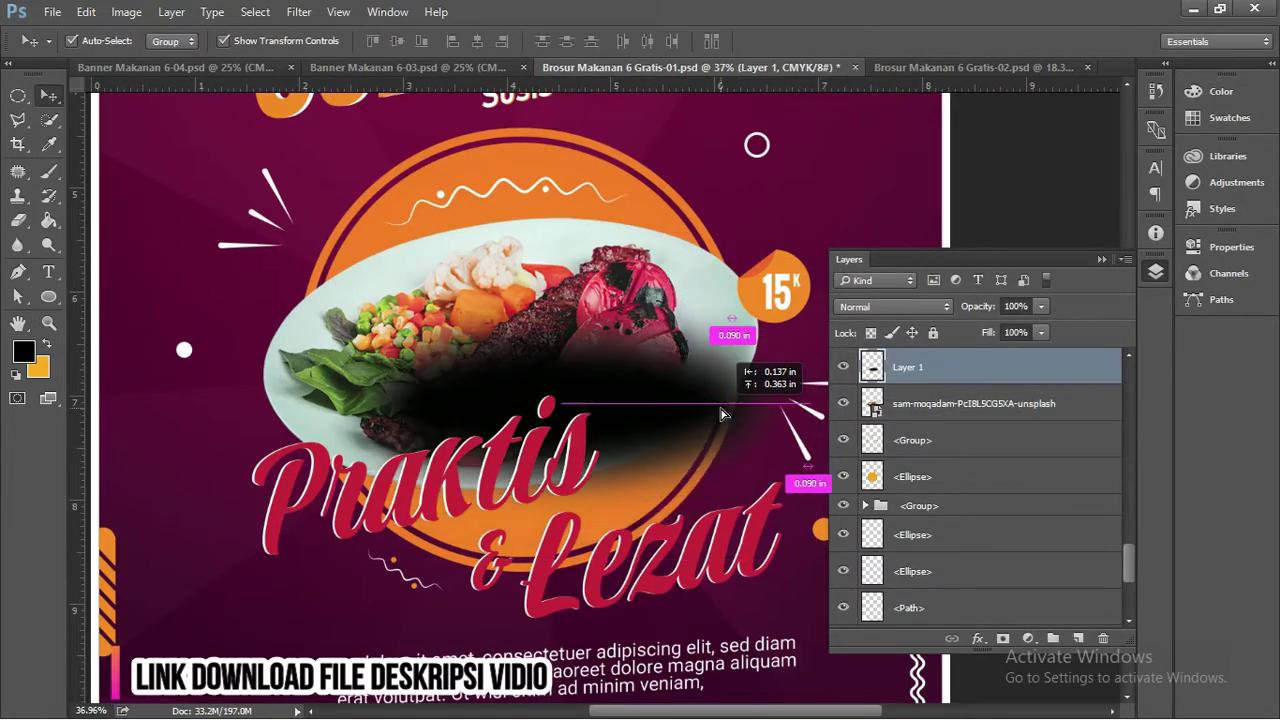
mouse_move(820, 530)
mouse_down()
mouse_move(834, 468)
mouse_move(868, 445)
mouse_up()
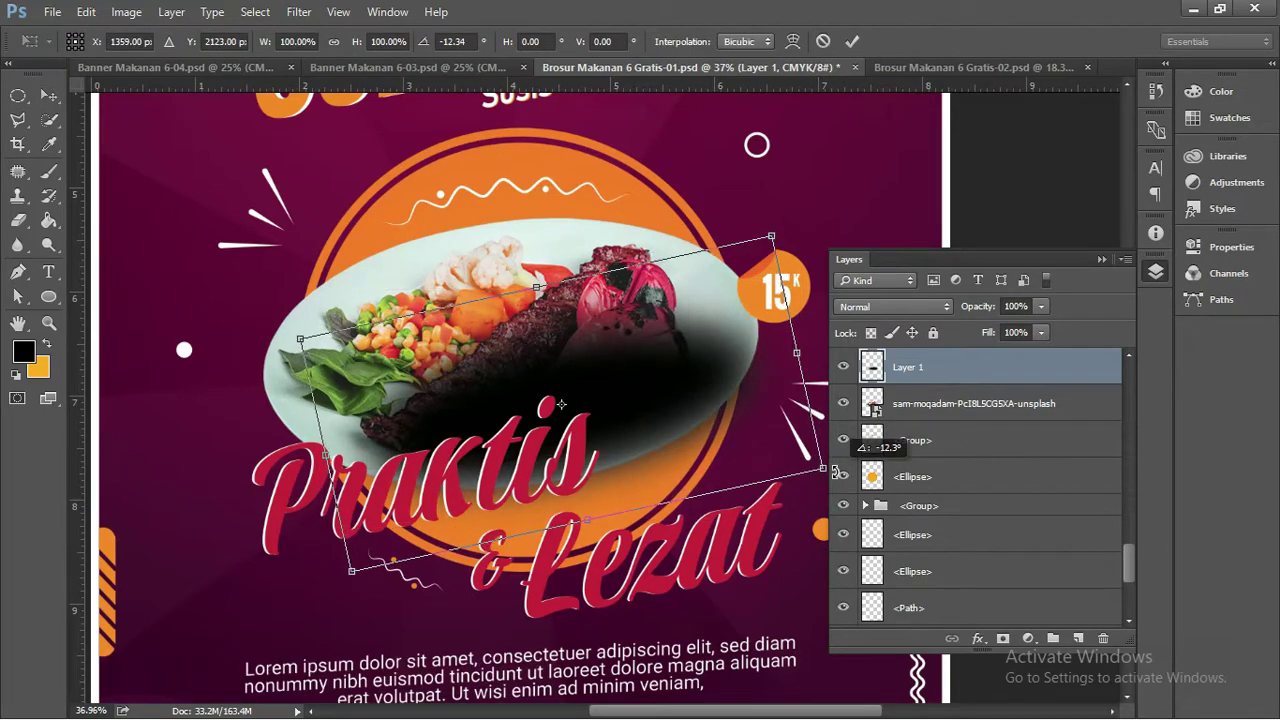
drag(656, 404, 656, 418)
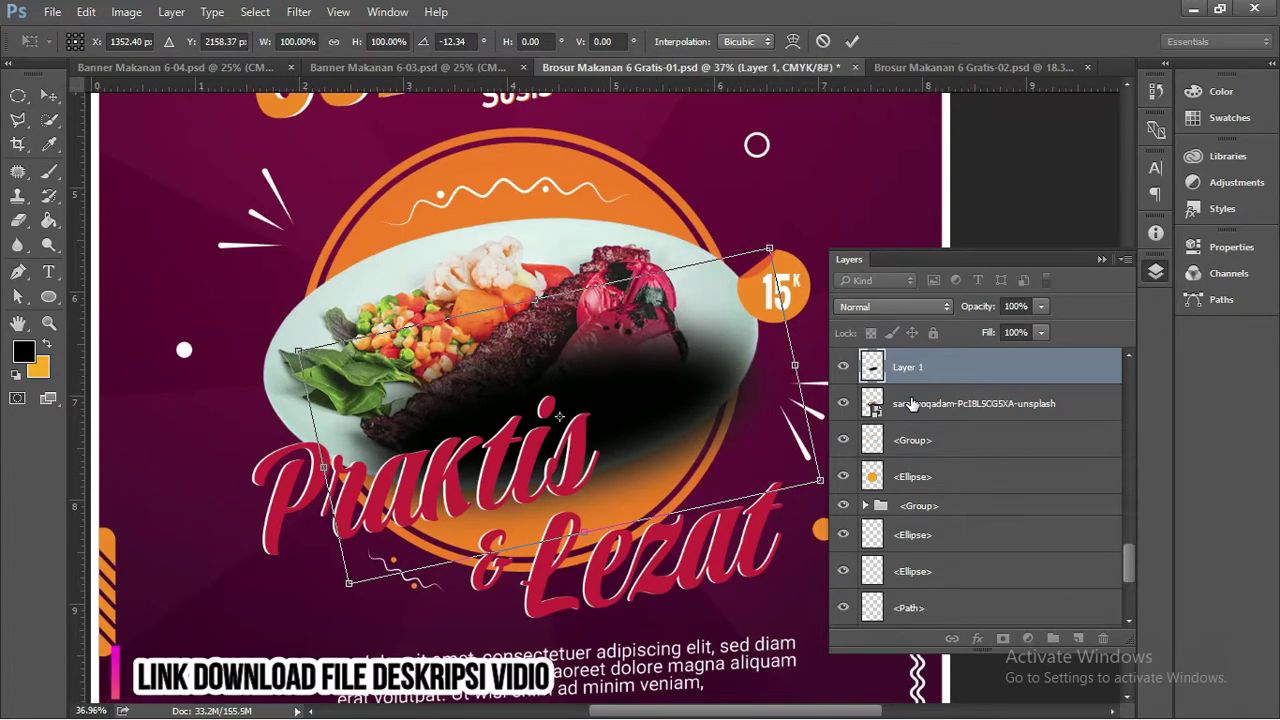
Set Layer 1's blend mode to Multiply and move the Layers panel higher.
click(893, 306)
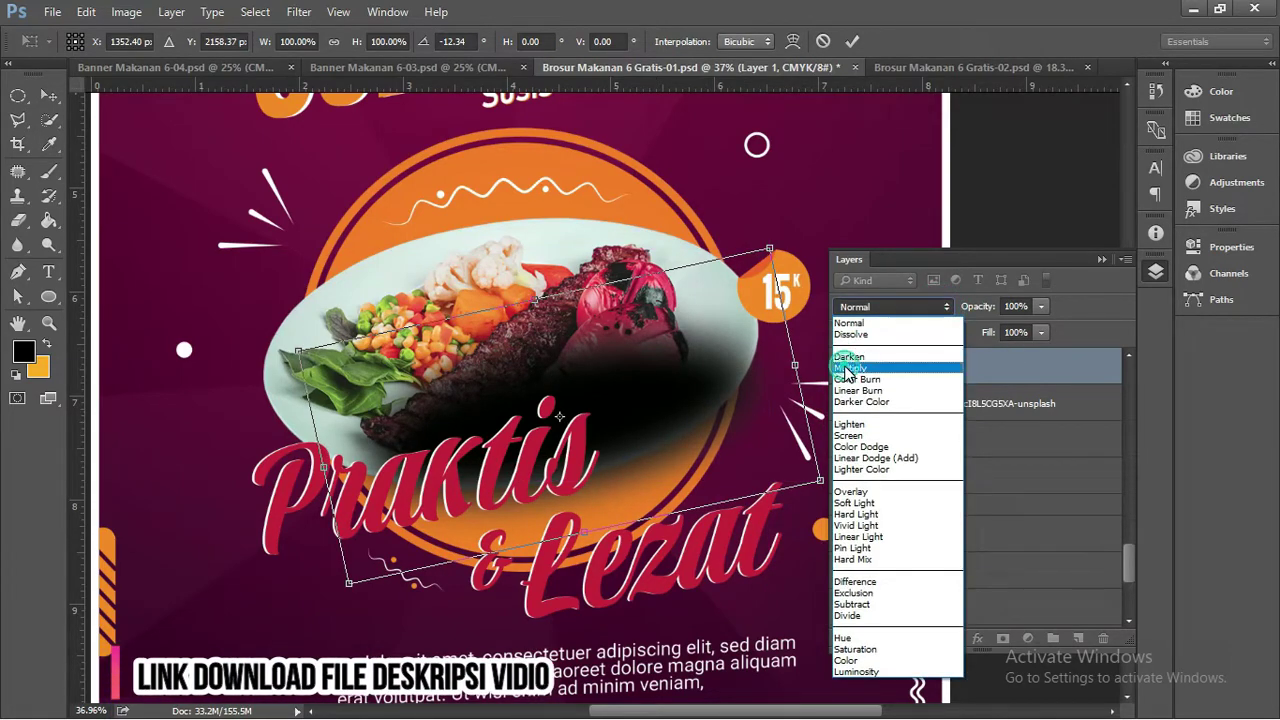
click(845, 366)
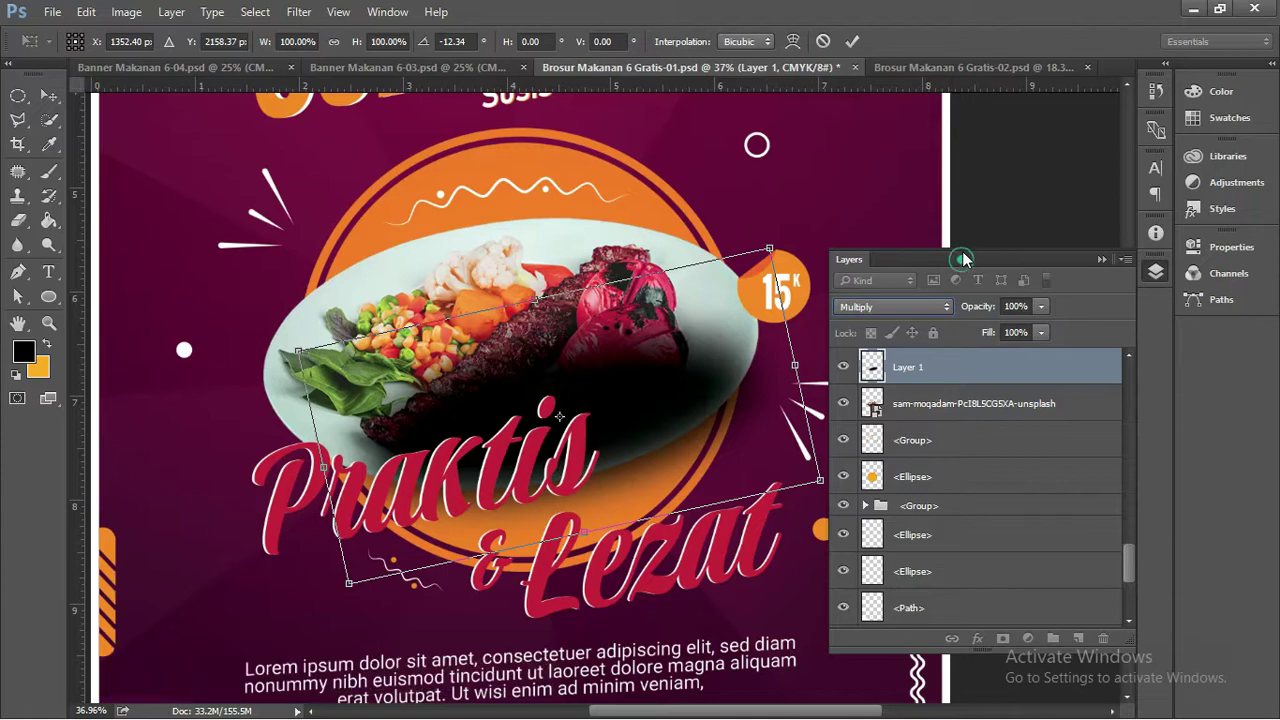
drag(963, 259, 931, 135)
click(911, 247)
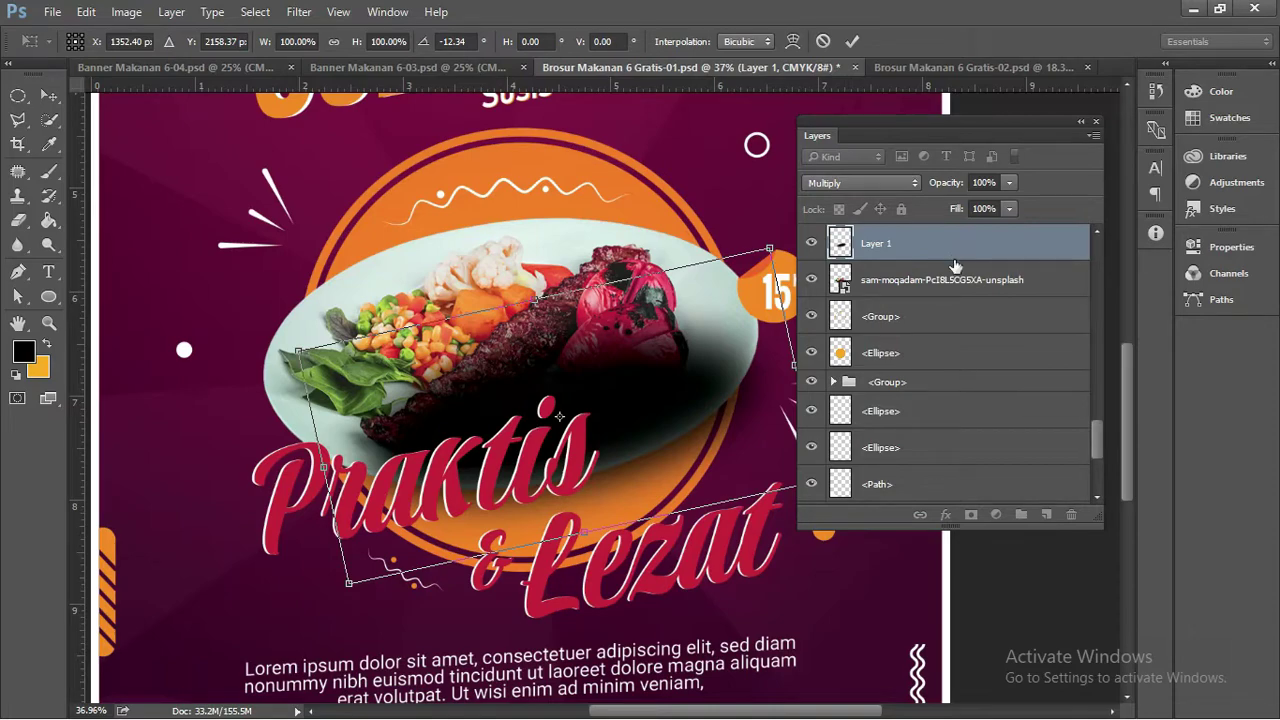
Commit the shadow's rotation and move Layer 1 below the food photo layer.
click(957, 343)
click(49, 95)
click(572, 287)
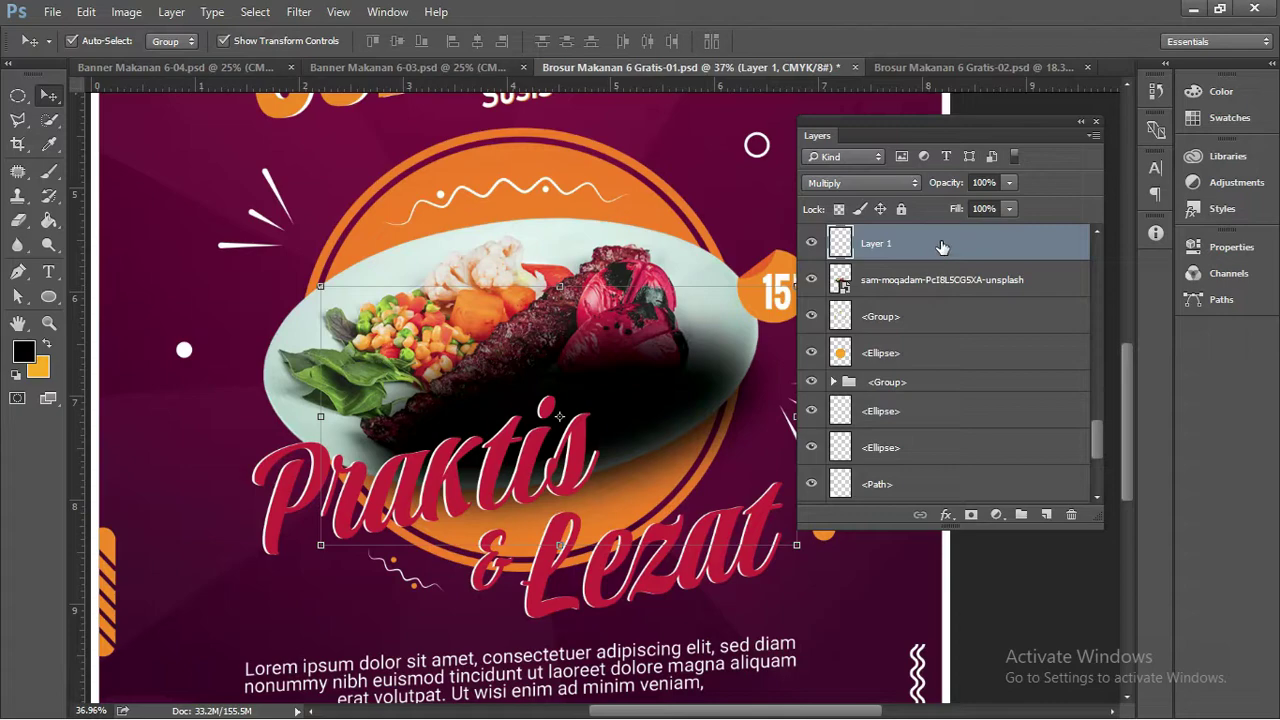
drag(937, 246, 949, 301)
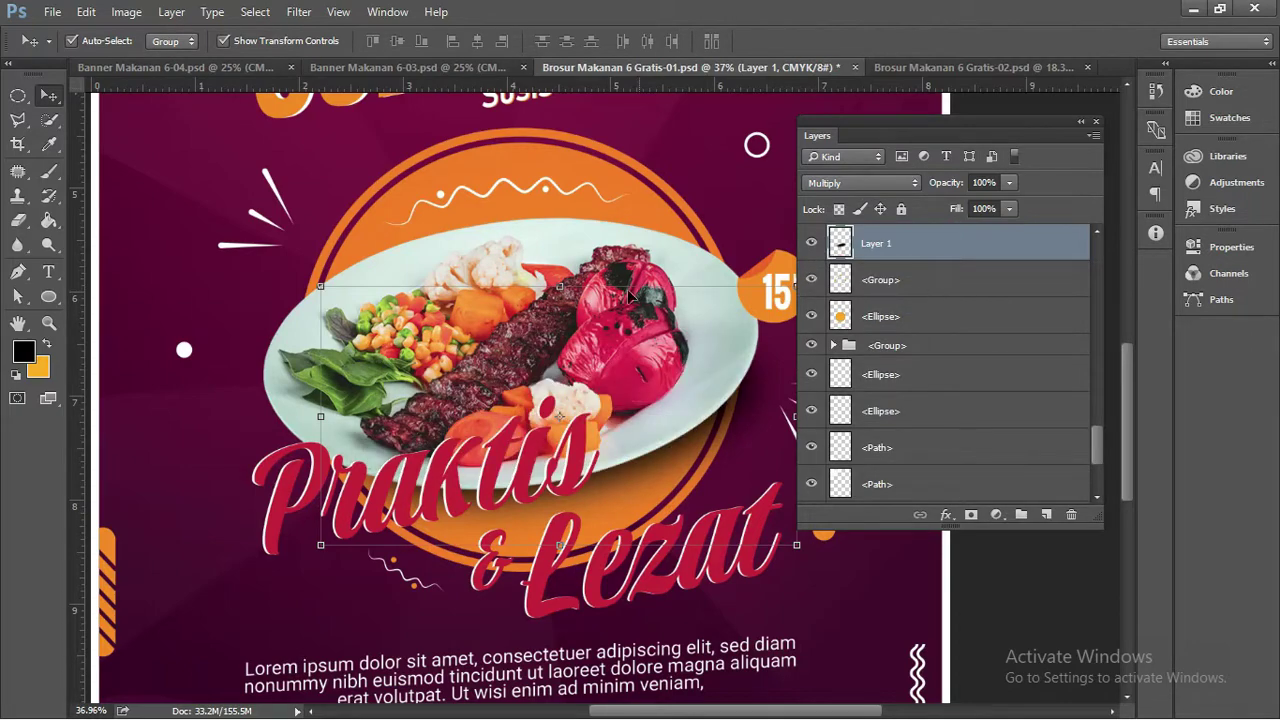
Lower Layer 1's opacity to 43% and collapse the Layers panel.
click(1009, 184)
drag(975, 205, 955, 200)
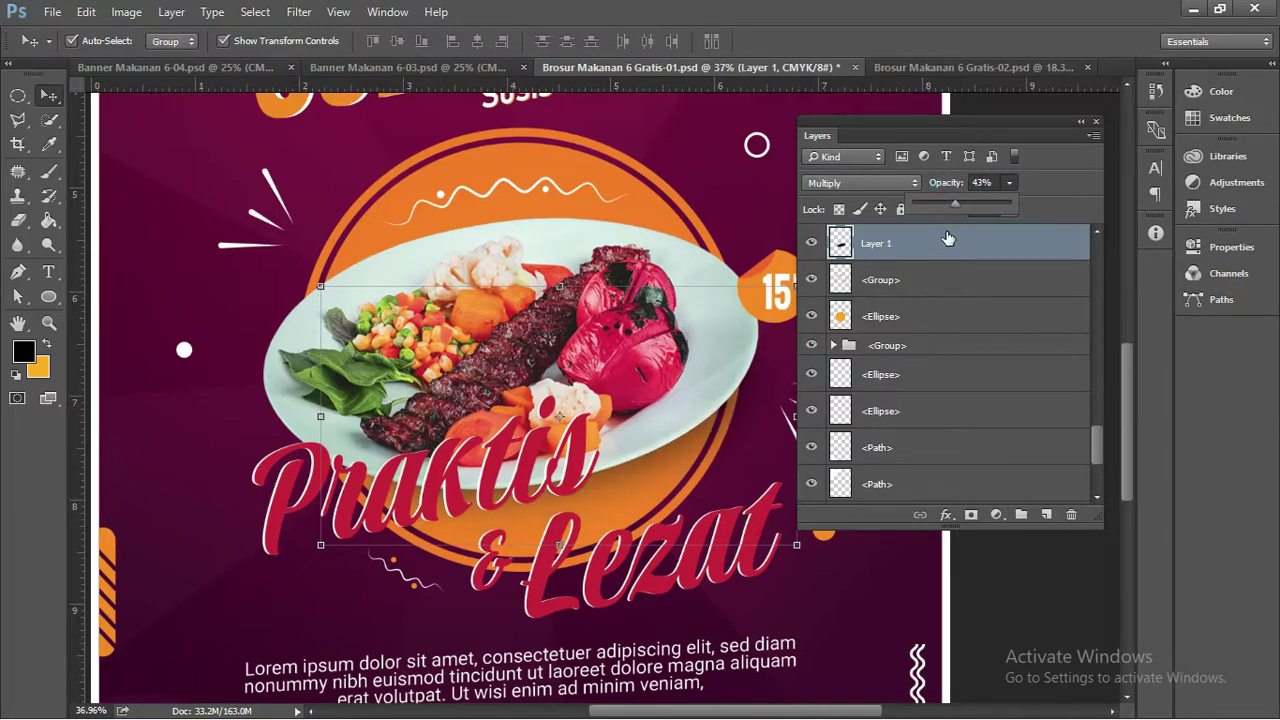
click(1080, 123)
scroll(724, 258, down, 3)
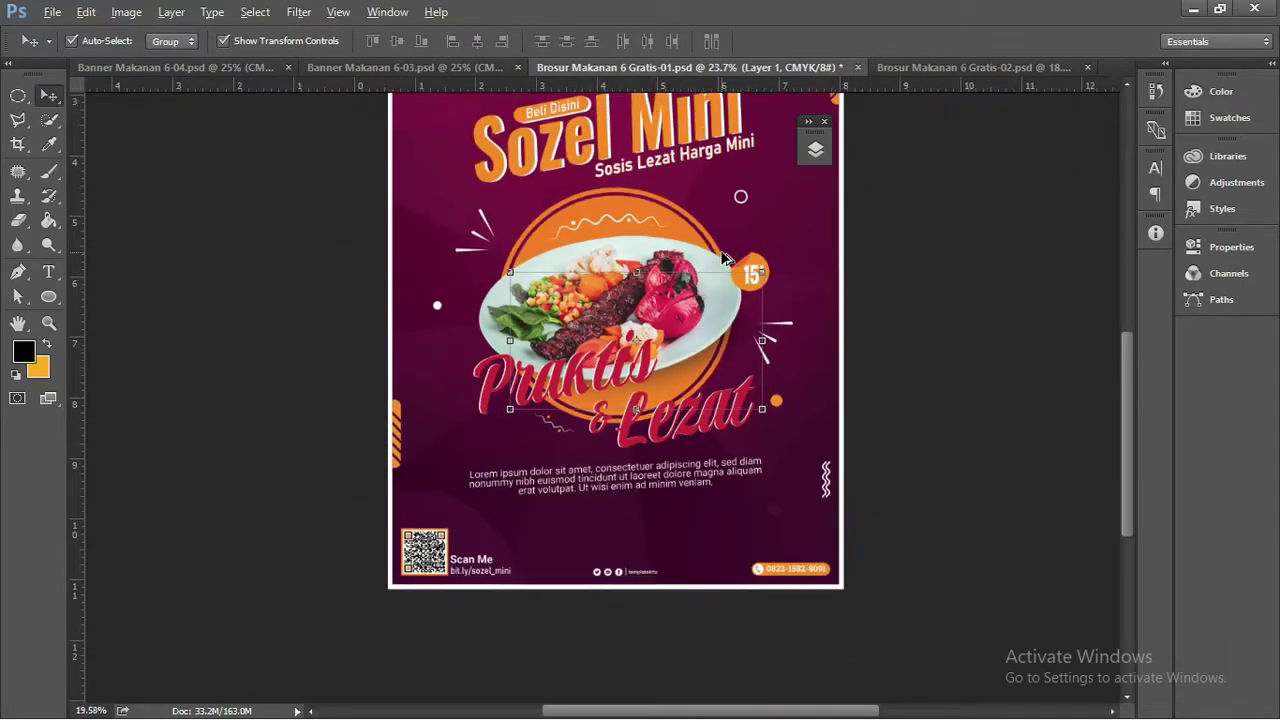
Pan and zoom around the finished brochure to review it.
drag(923, 249, 848, 395)
scroll(822, 350, up, 1)
scroll(866, 266, up, 2)
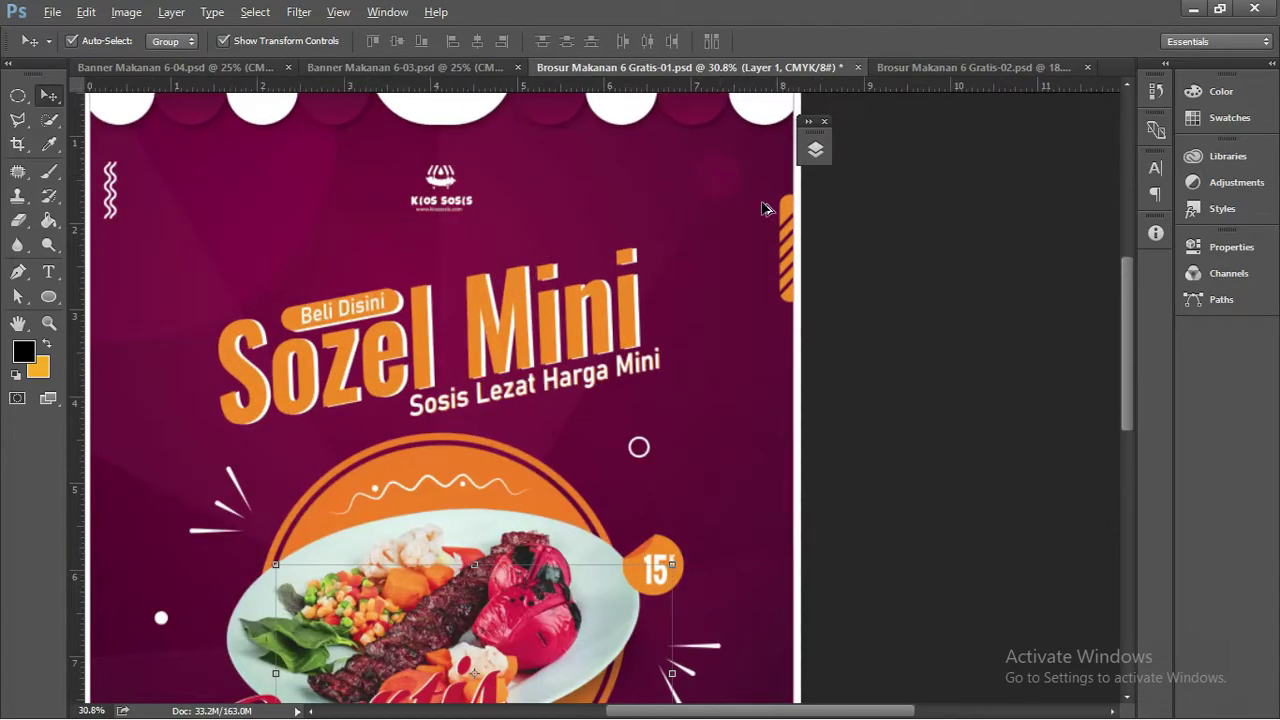
scroll(866, 266, down, 1)
scroll(868, 266, down, 1)
scroll(868, 266, down, 1)
scroll(850, 265, down, 1)
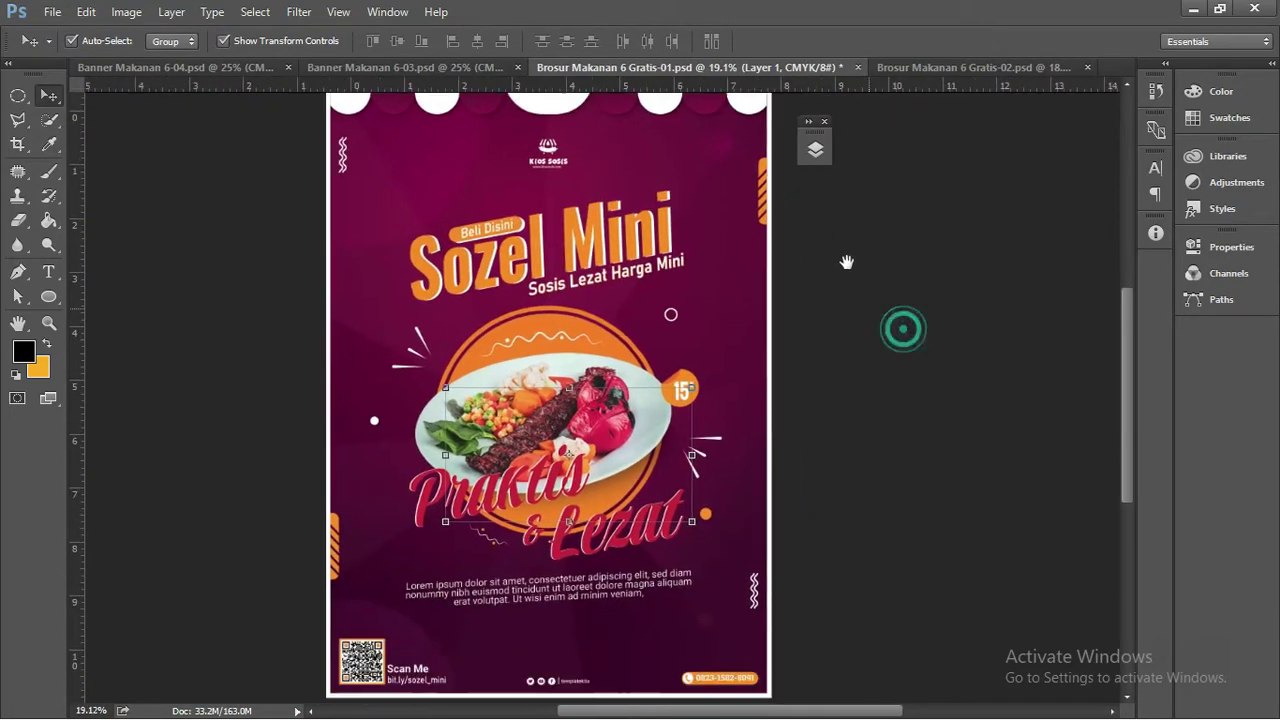
scroll(500, 265, up, 2)
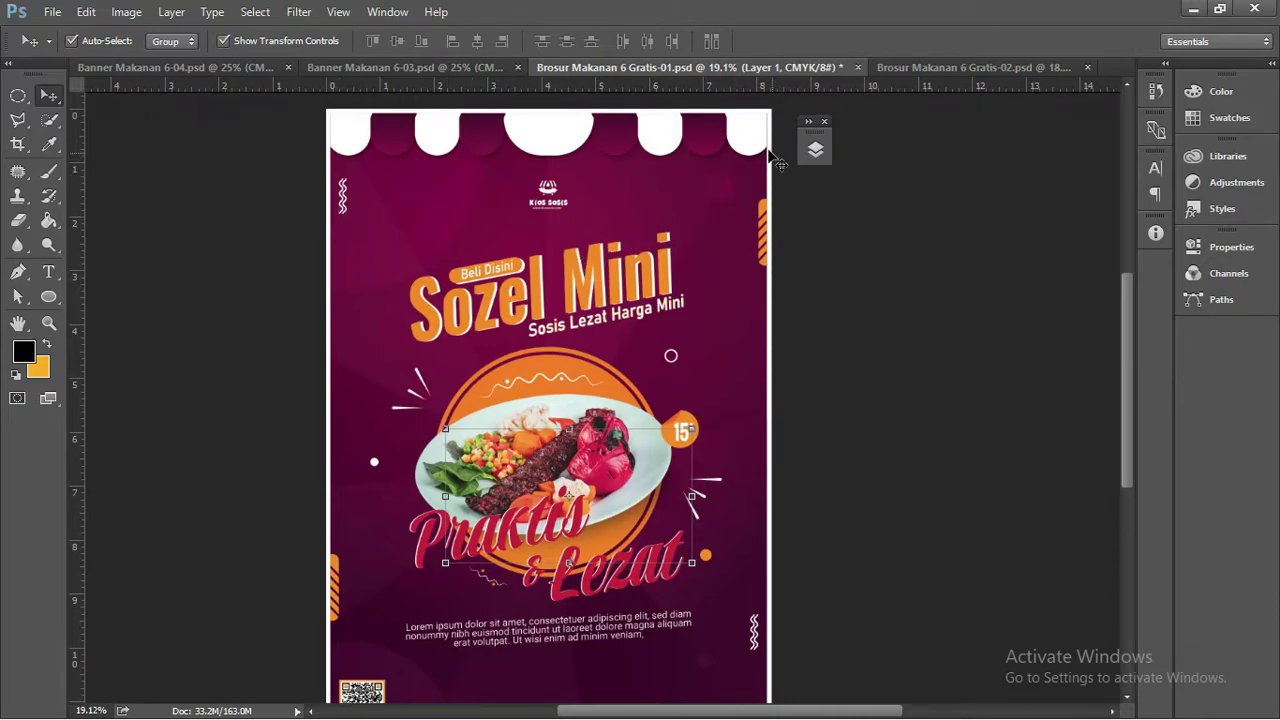
Review the Banner Makanan 6-03 and 6-04 variants, then return to CorelDRAW.
click(395, 68)
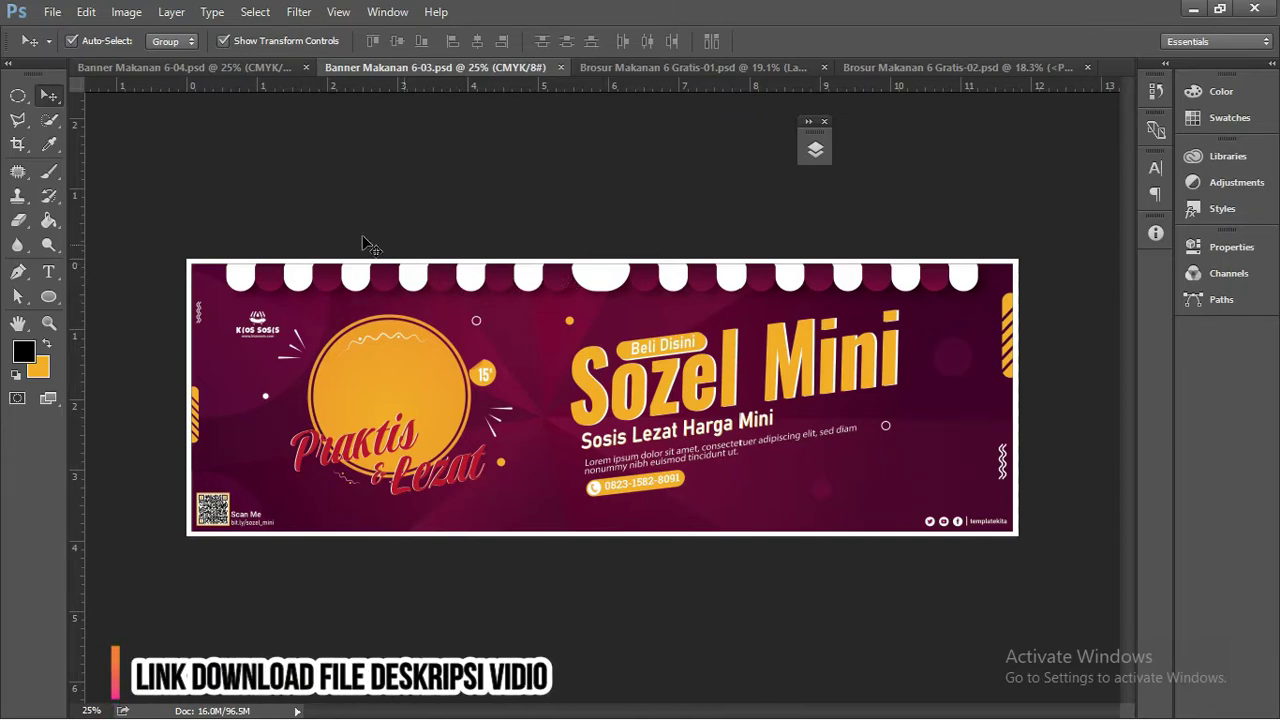
click(183, 72)
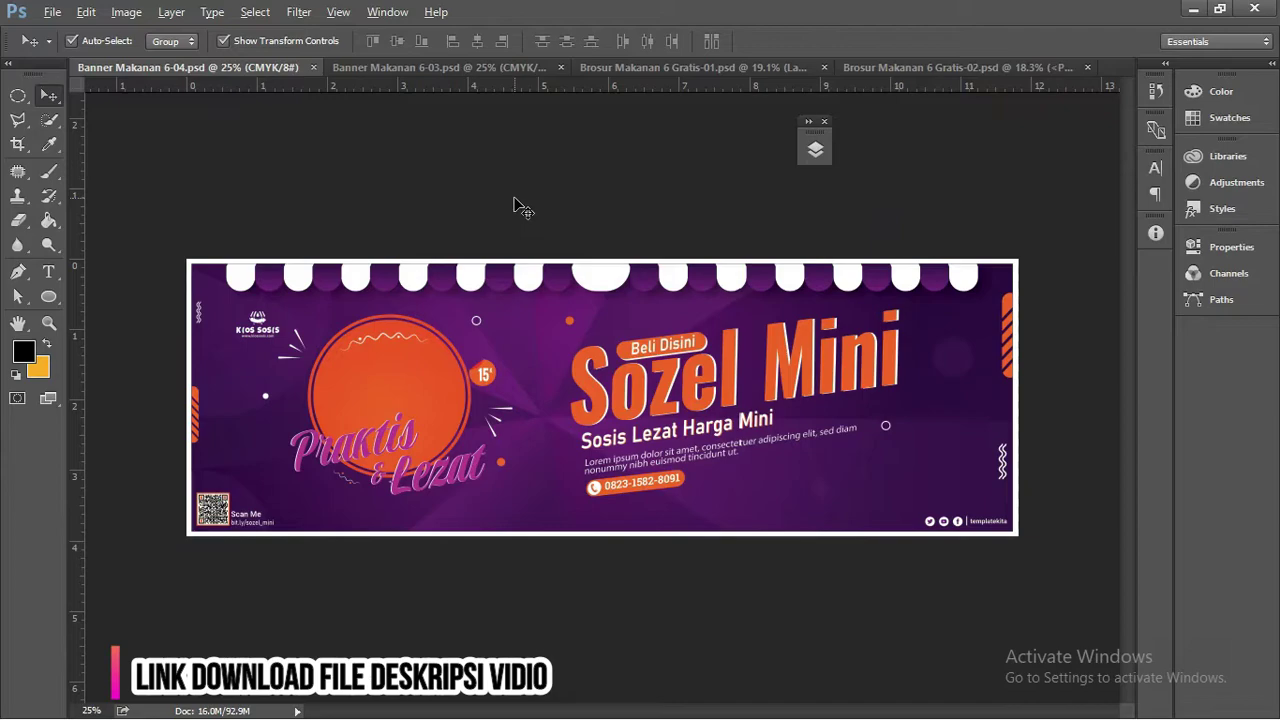
key(alt+Tab)
key(alt+Tab)
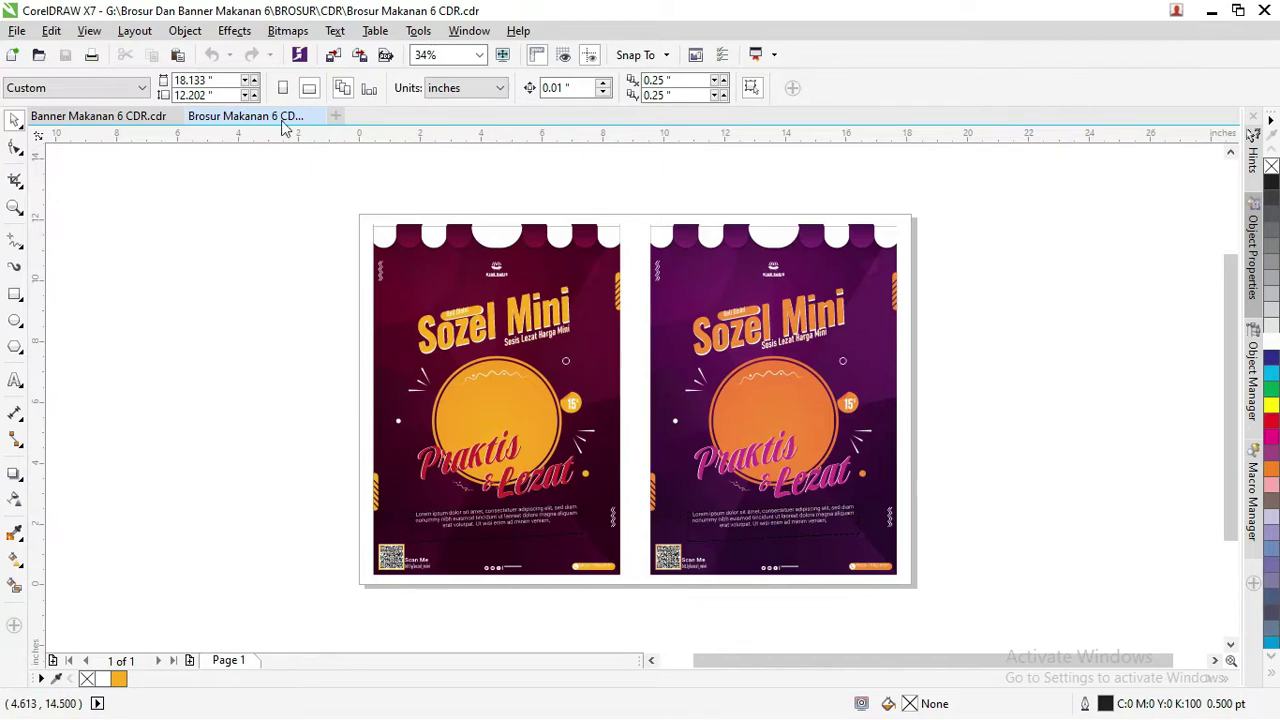
Flip between the banner and brochure documents and select the banner's title group.
click(100, 120)
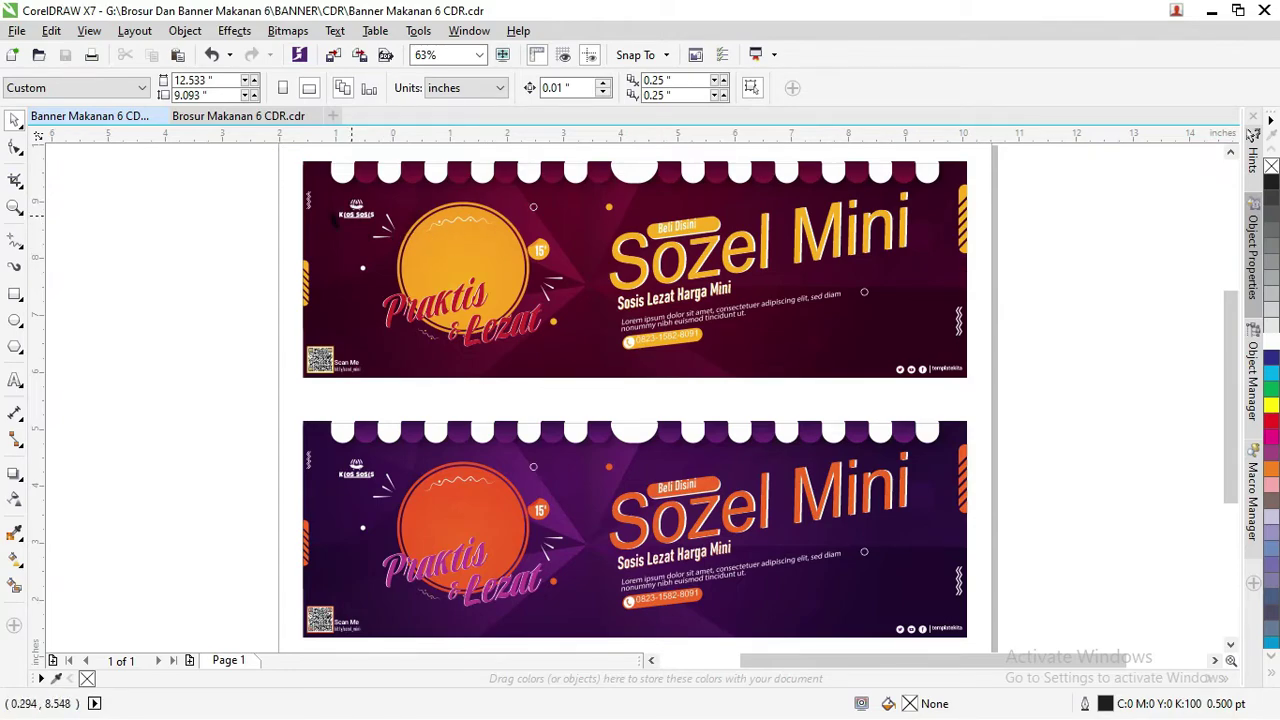
click(246, 118)
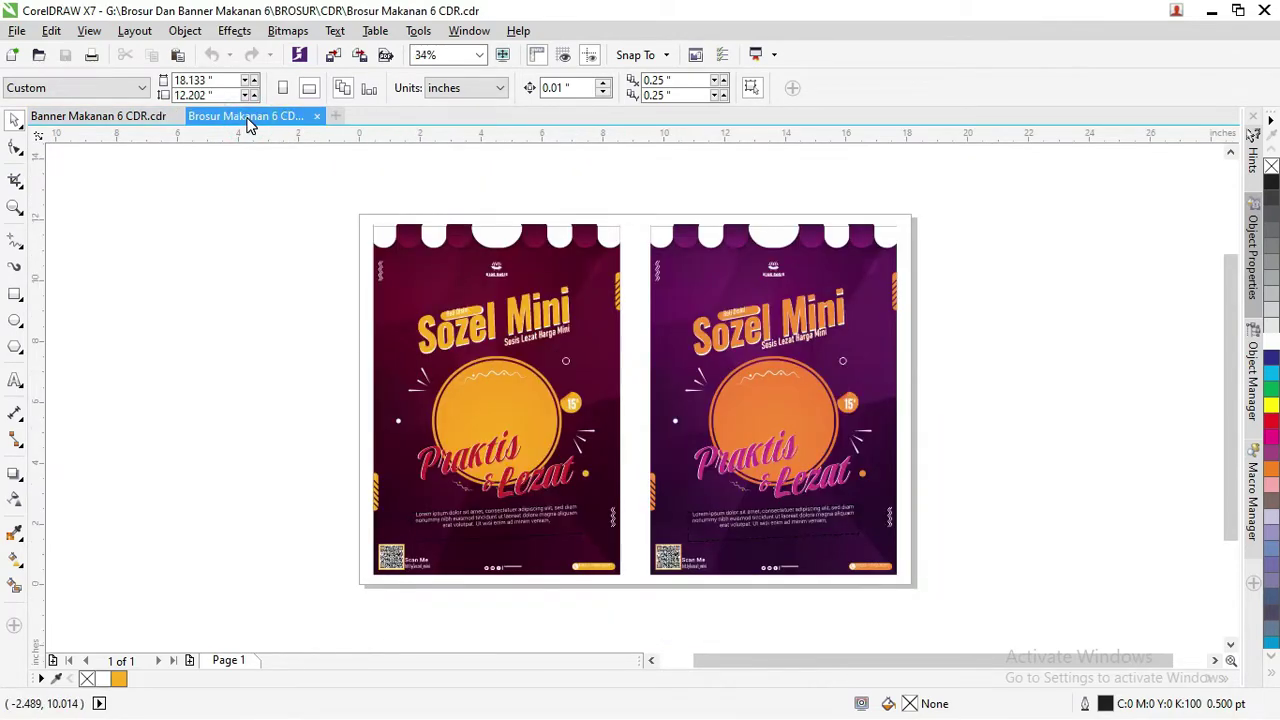
click(108, 116)
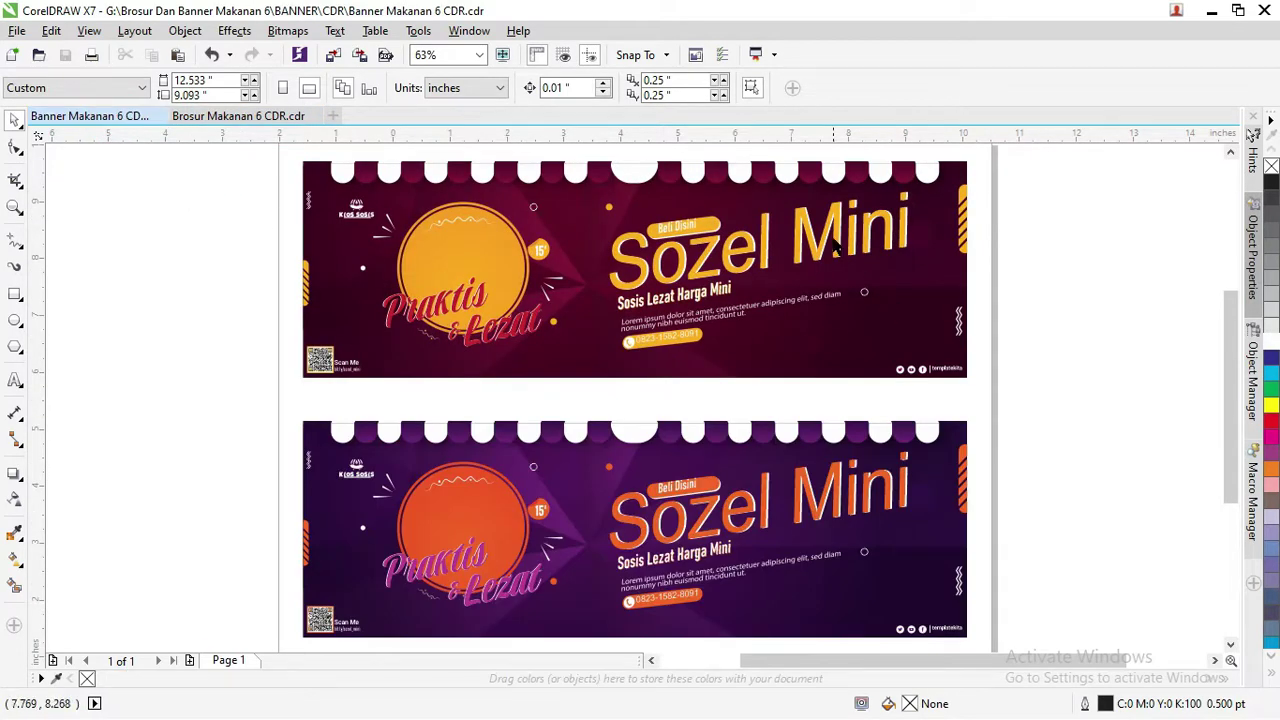
click(833, 236)
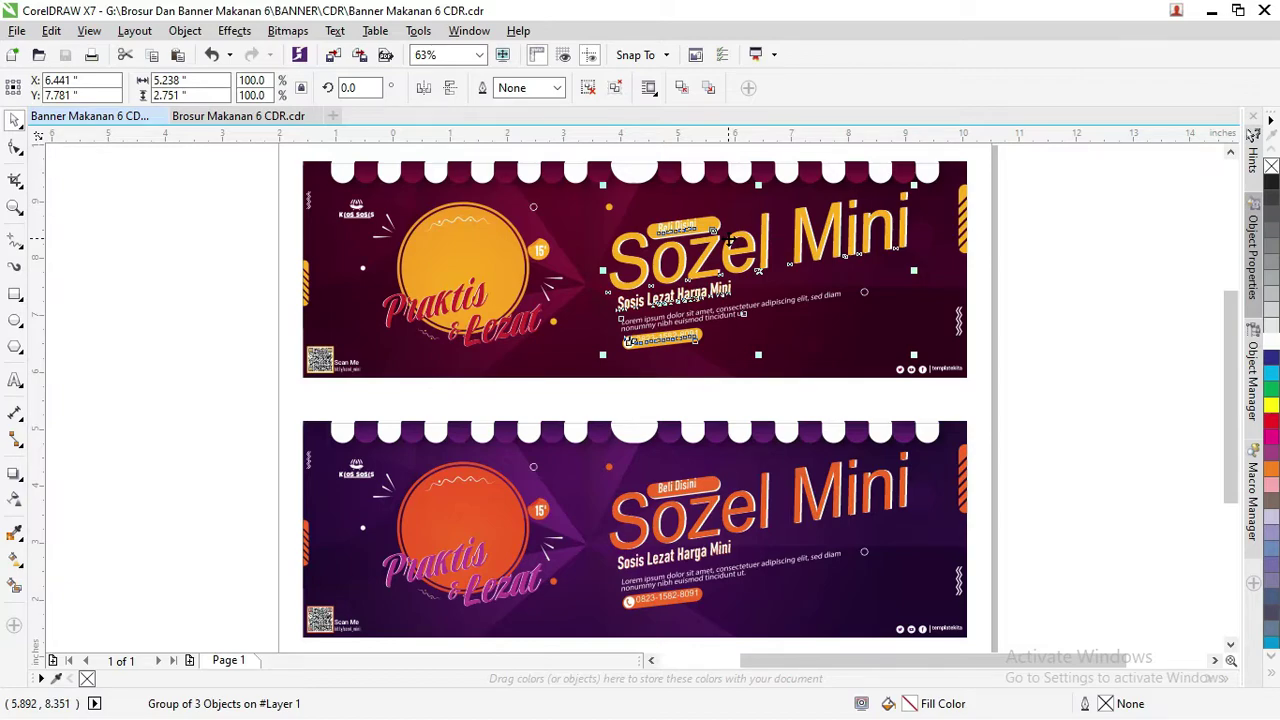
Open Brosur Makanan 6 CDR and zoom around both flyers and their QR codes.
click(250, 116)
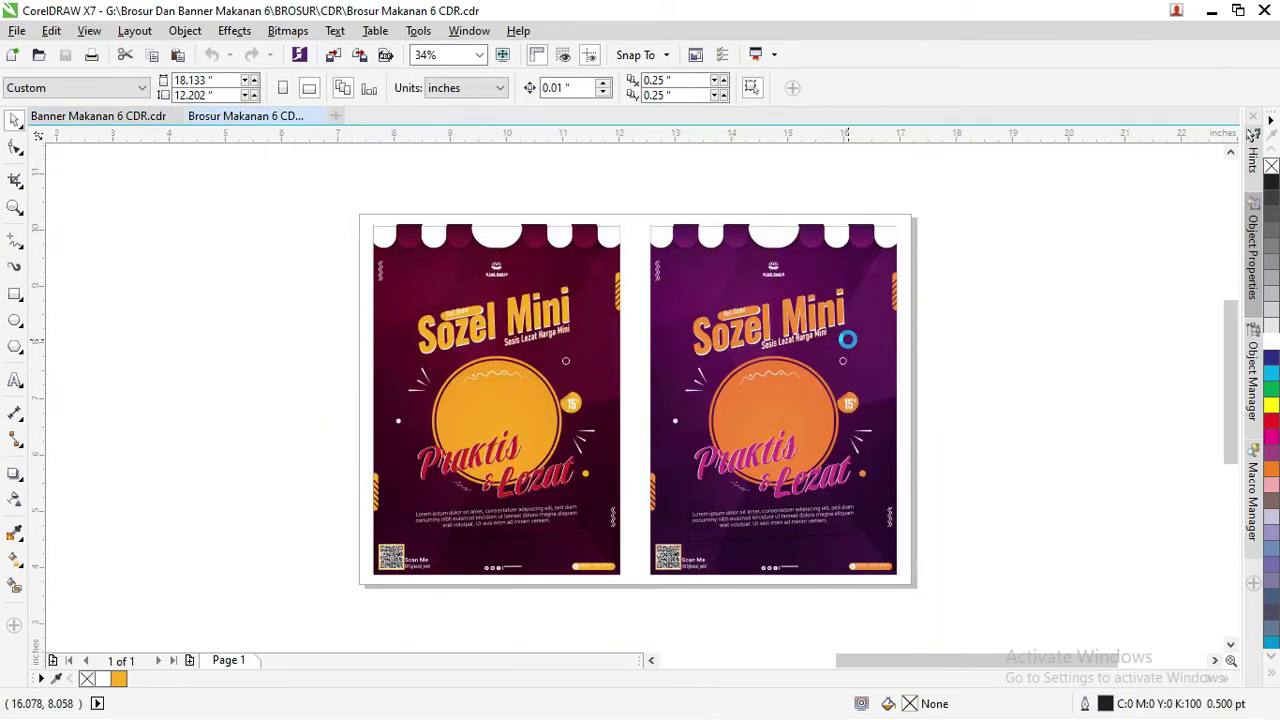
scroll(800, 340, up, 2)
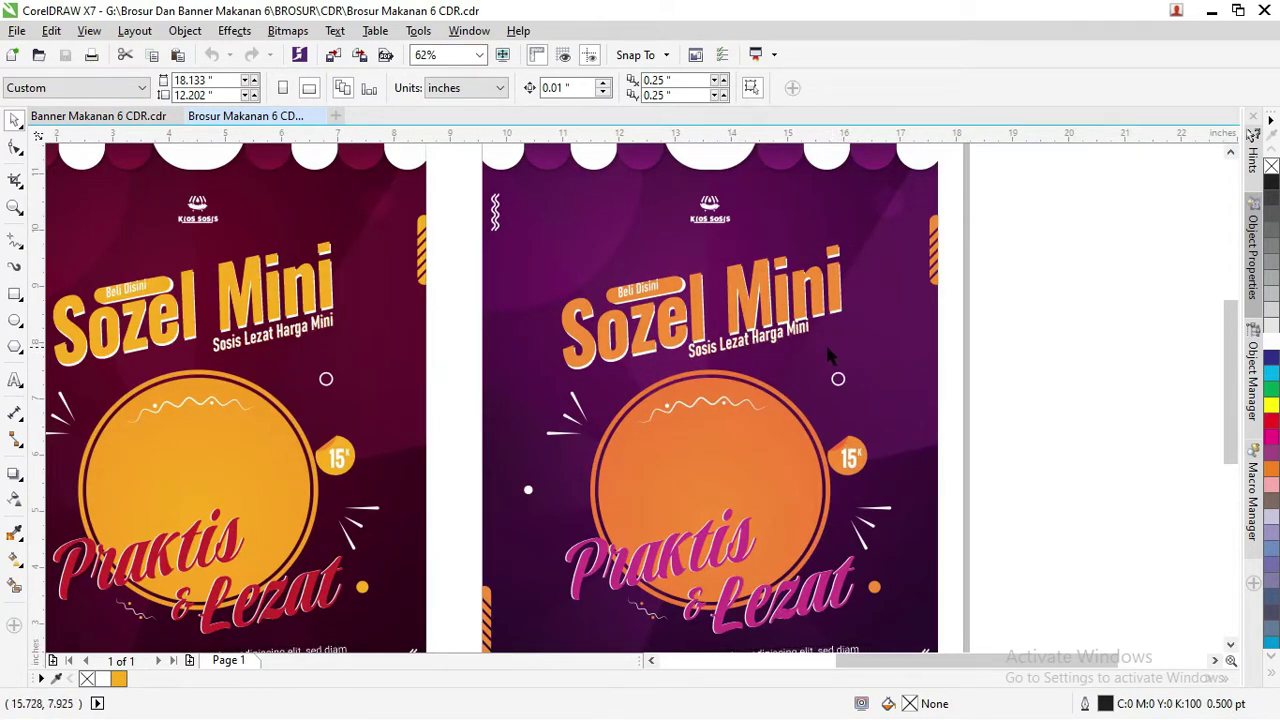
mouse_move(1226, 378)
mouse_down()
mouse_move(1224, 361)
mouse_move(1137, 417)
mouse_up()
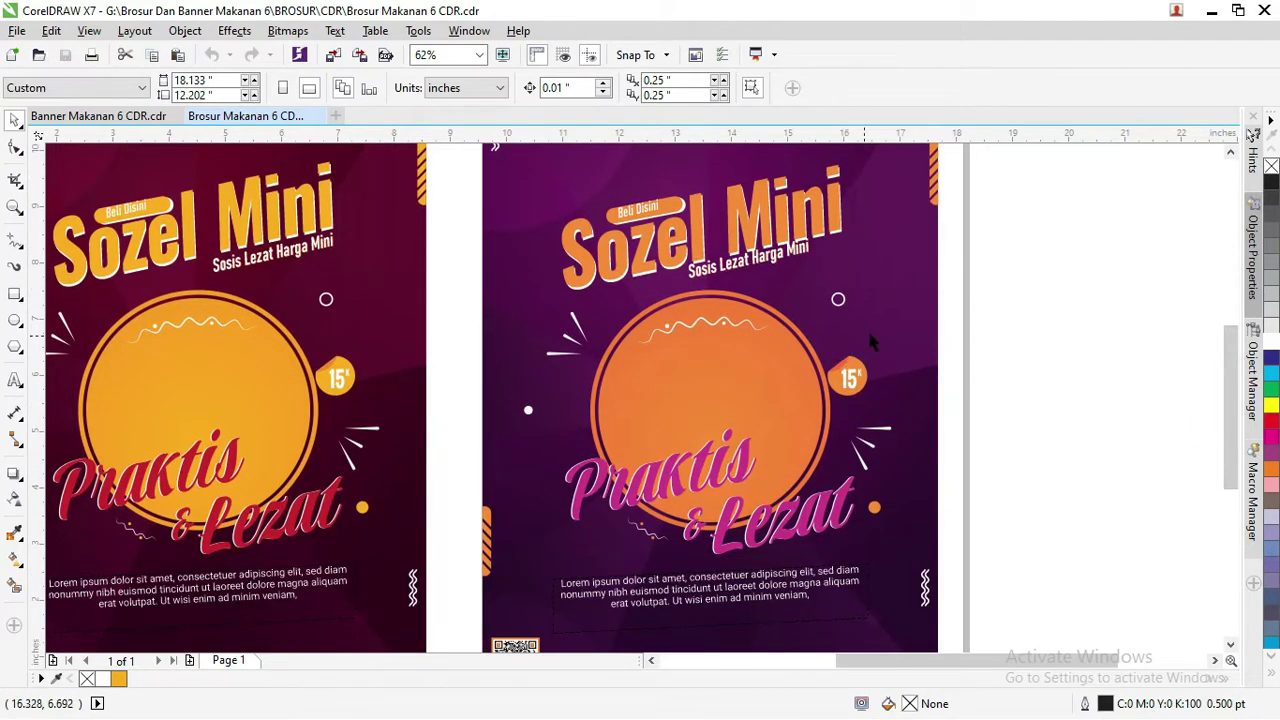
scroll(872, 343, down, 2)
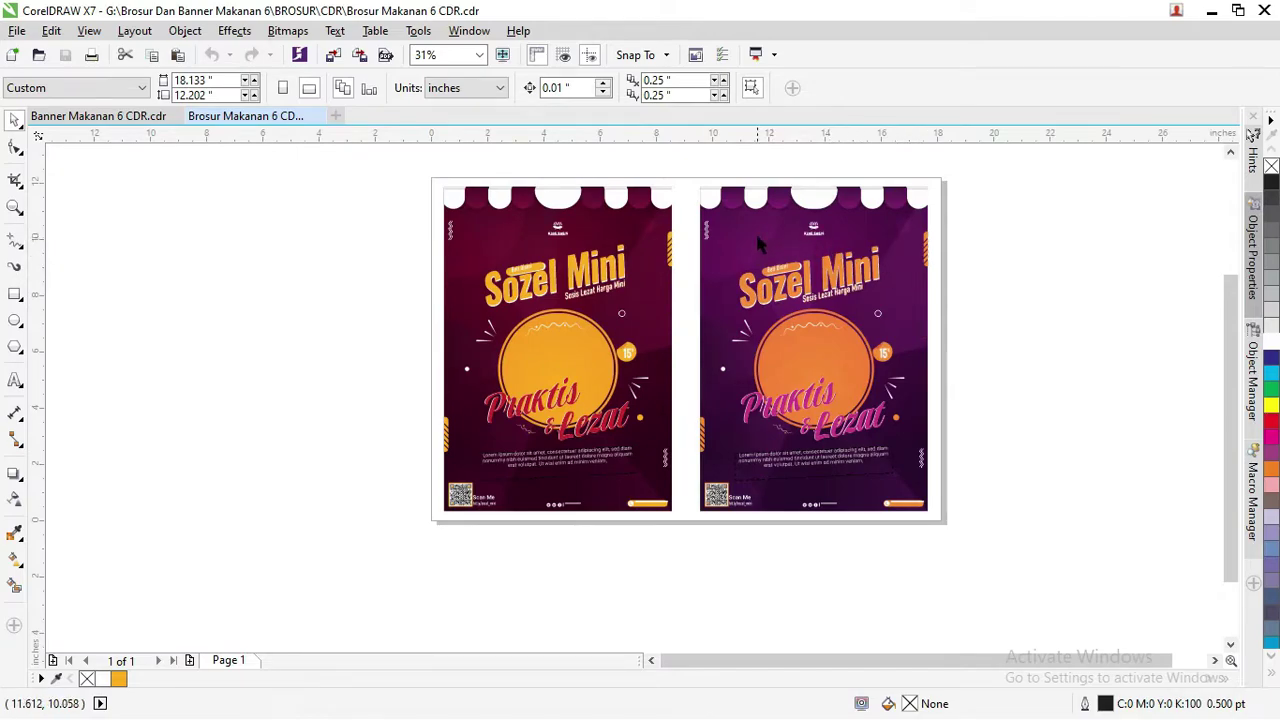
scroll(872, 240, up, 2)
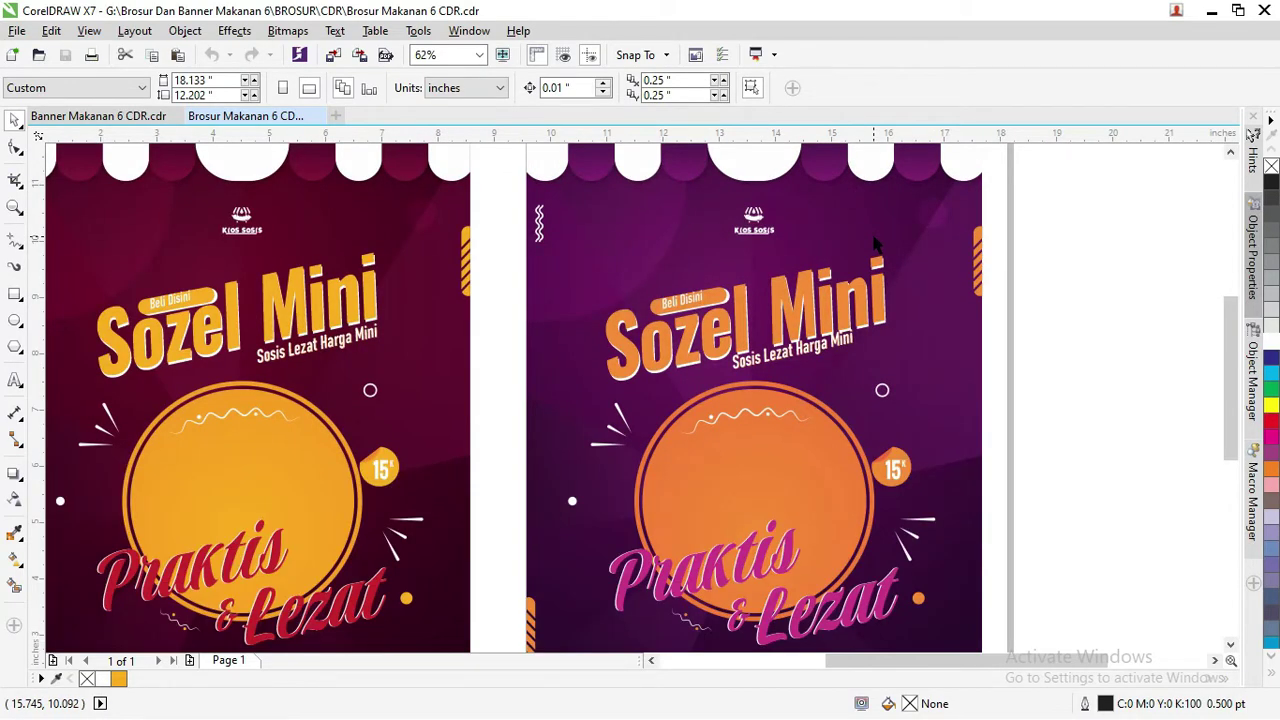
scroll(910, 270, down, 2)
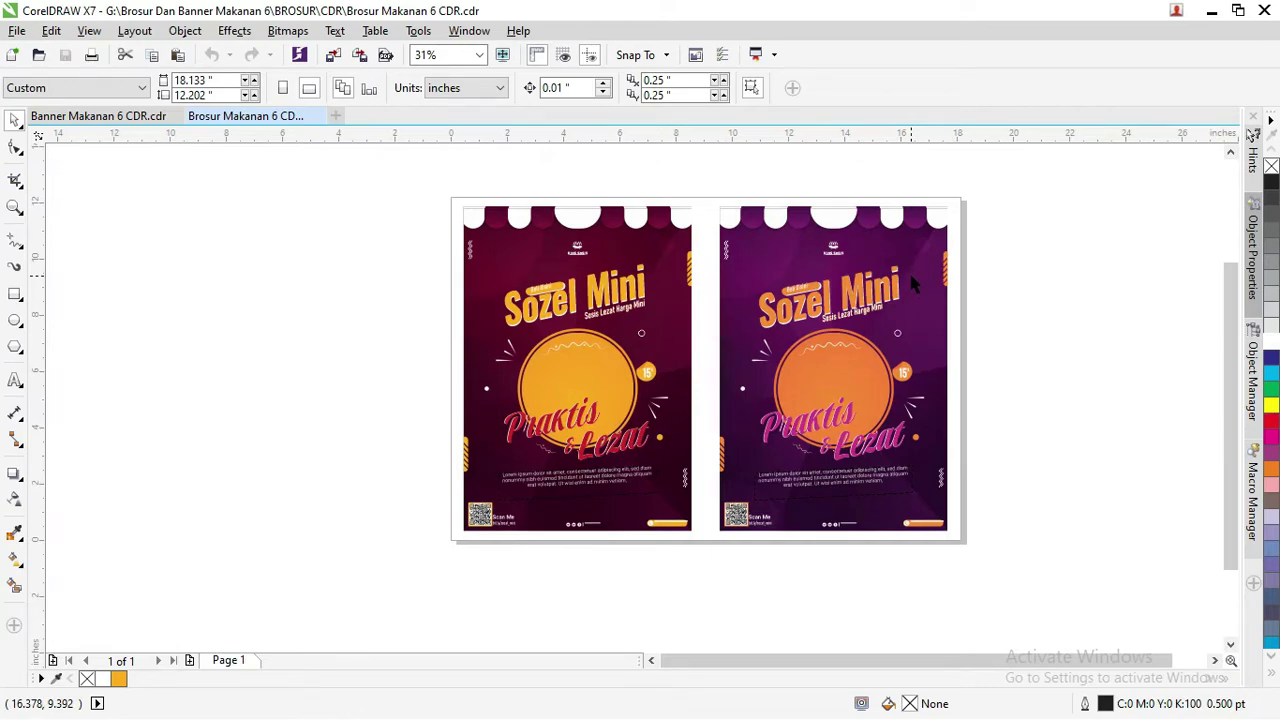
scroll(717, 507, up, 4)
click(818, 540)
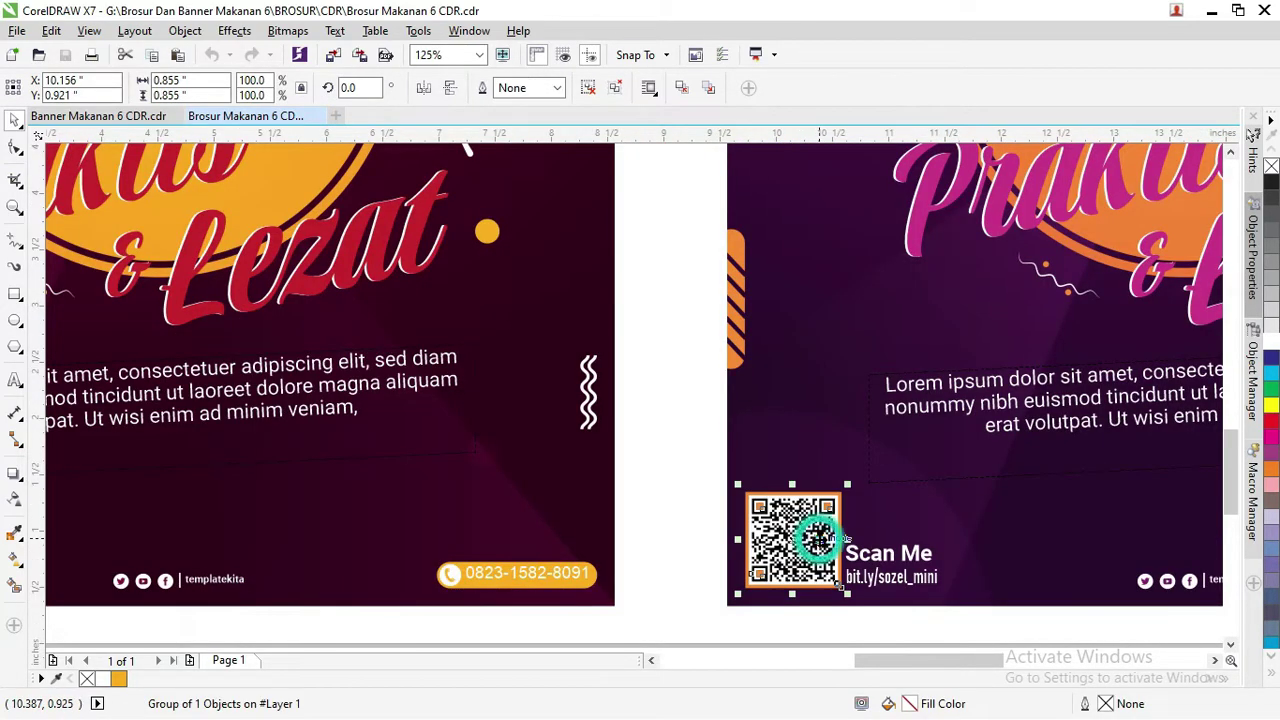
scroll(818, 540, up, 4)
scroll(690, 470, up, 2)
drag(668, 451, 675, 461)
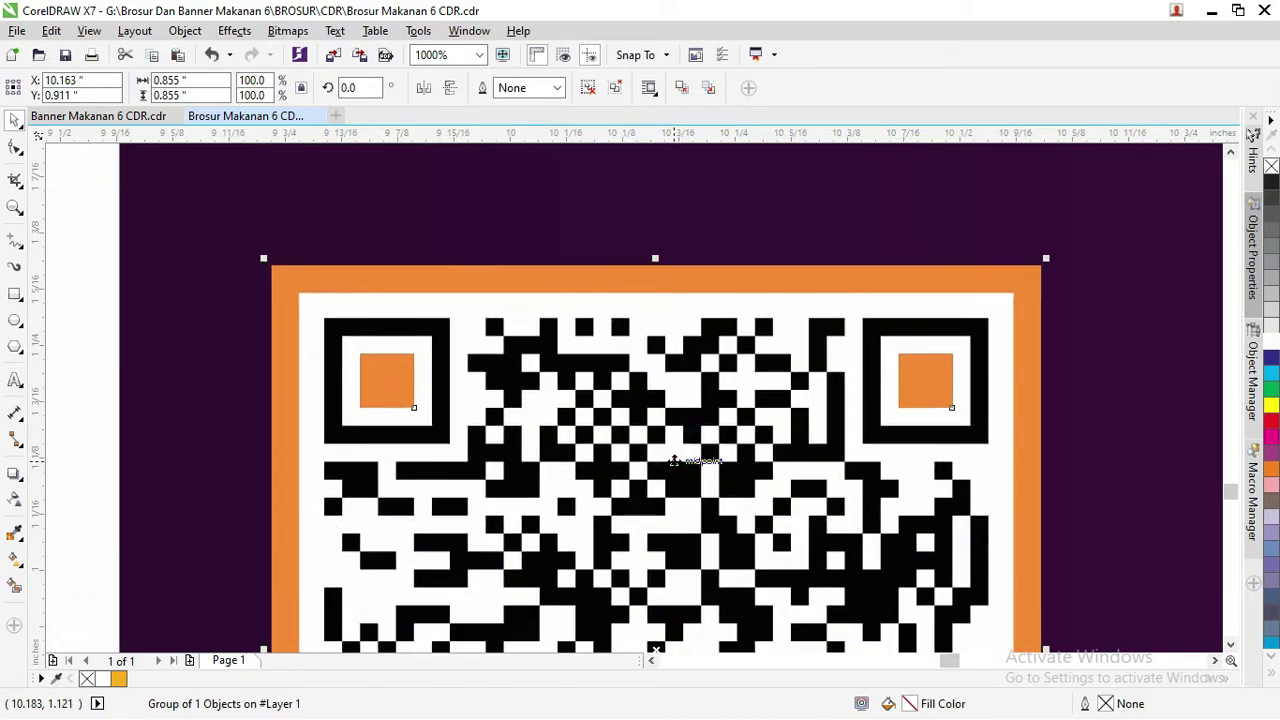
key(ctrl+z)
scroll(689, 420, down, 4)
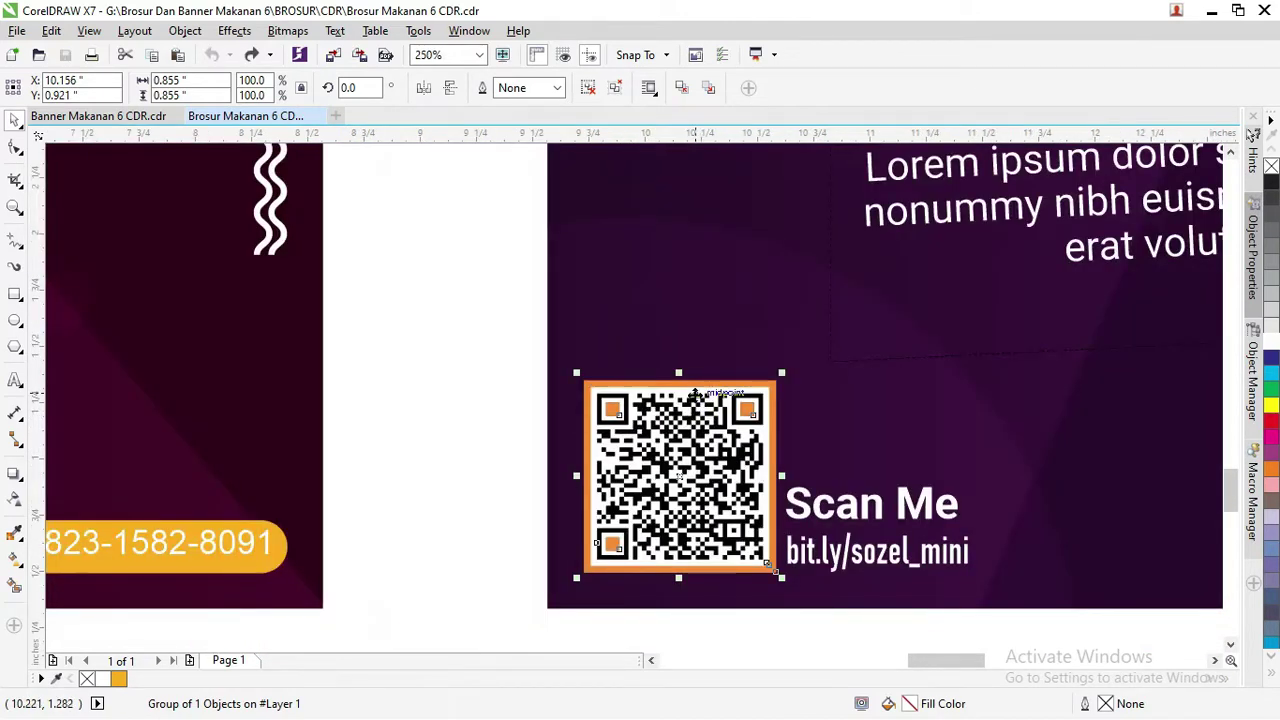
scroll(693, 394, down, 2)
scroll(700, 430, down, 2)
click(1197, 502)
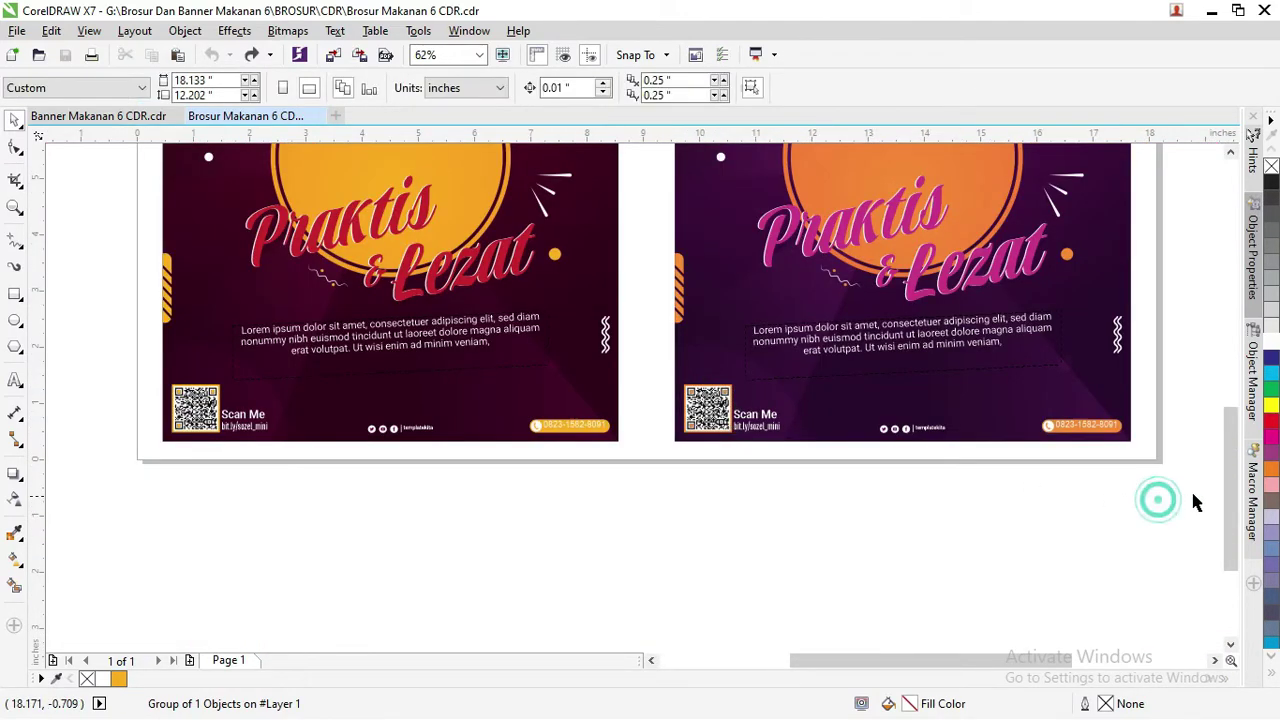
drag(1232, 486, 1228, 434)
scroll(960, 383, down, 1)
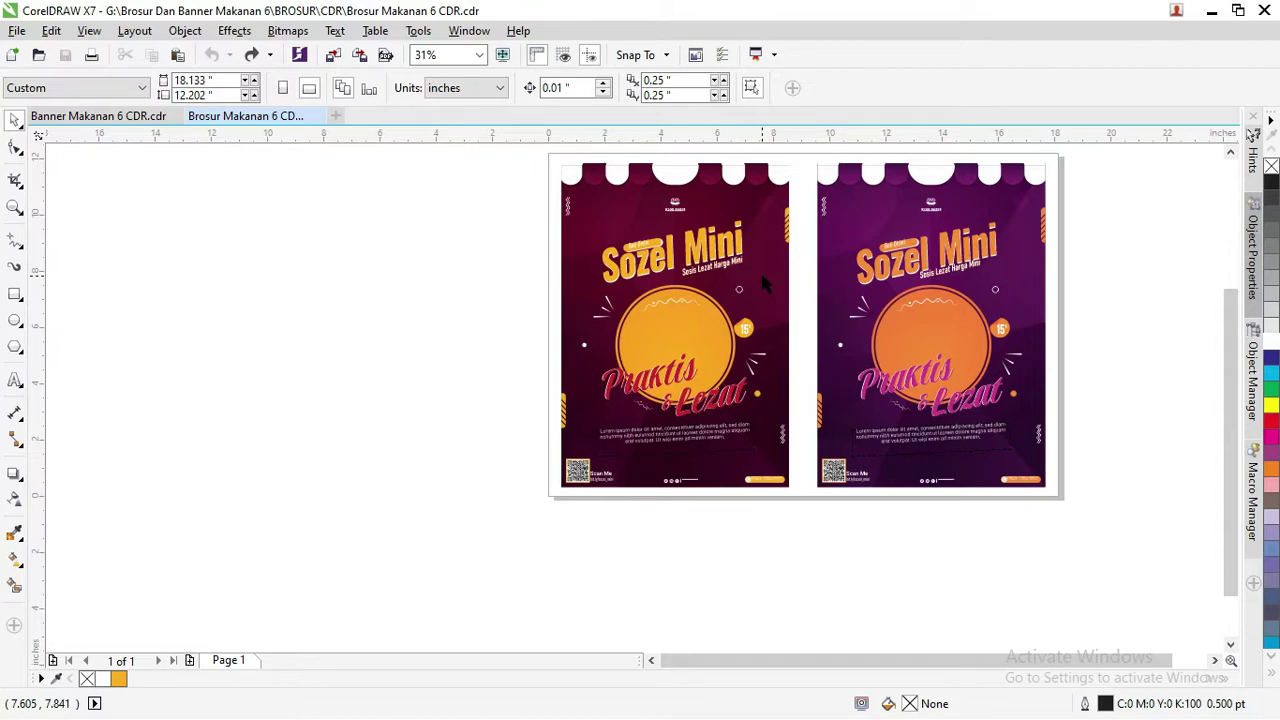
scroll(1227, 341, up, 1)
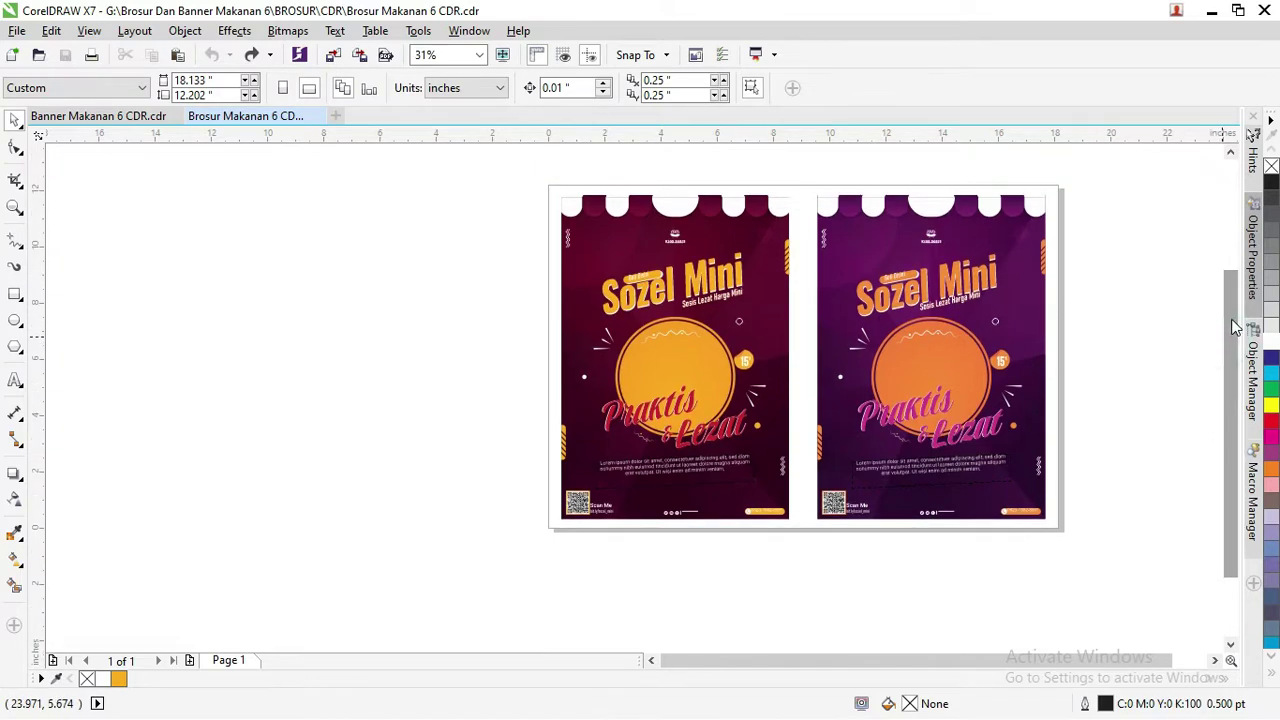
click(871, 232)
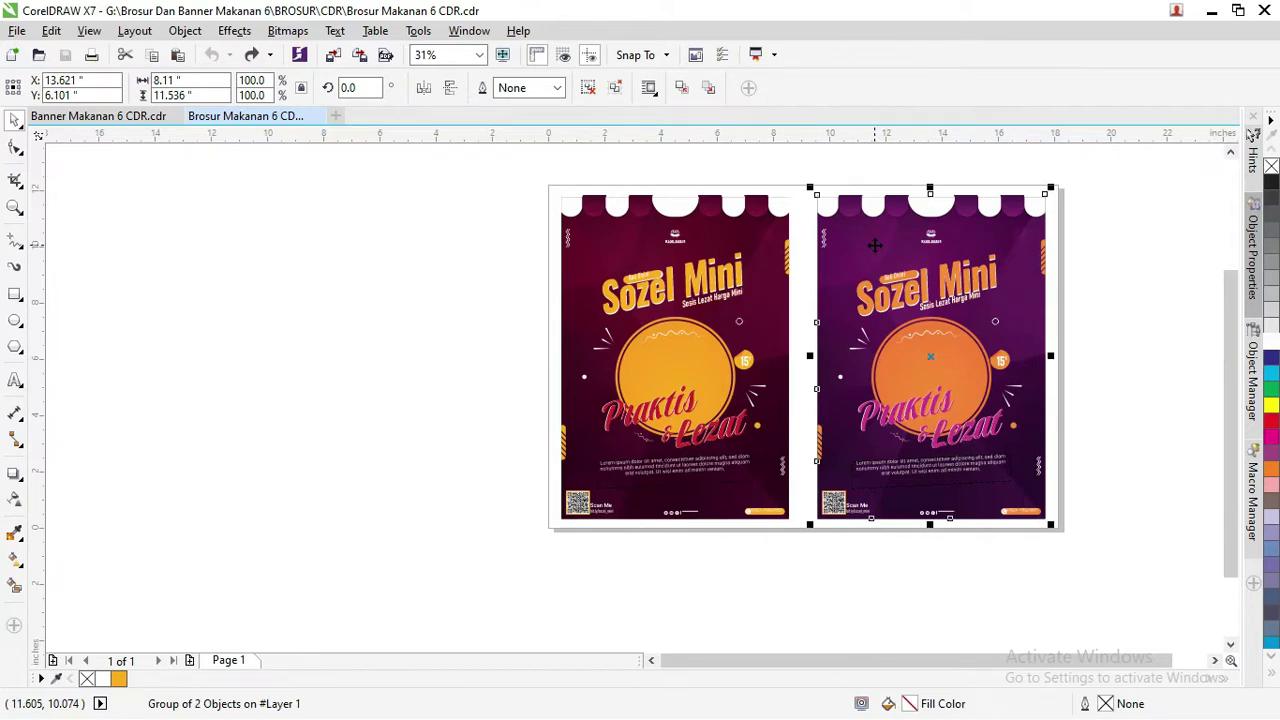
Move the right brochure off the page and Ungroup All its objects.
right_click(875, 247)
click(1137, 212)
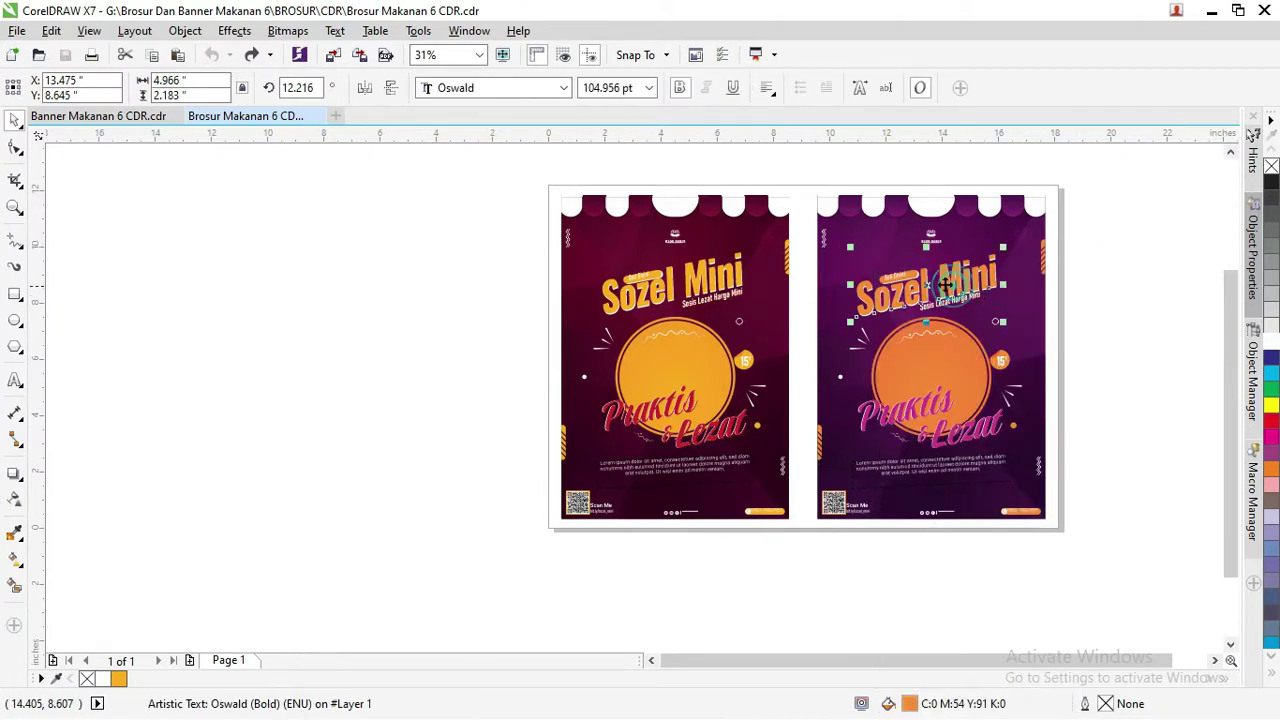
drag(987, 248, 700, 253)
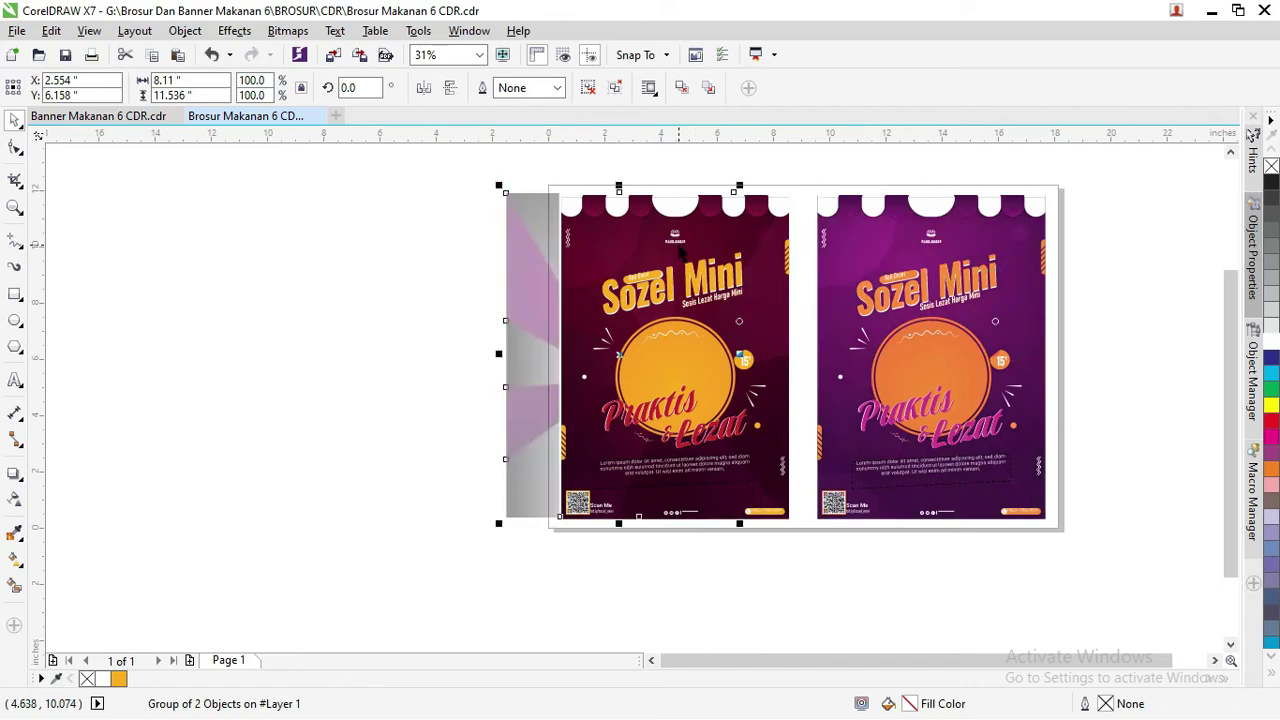
scroll(1038, 244, up, 1)
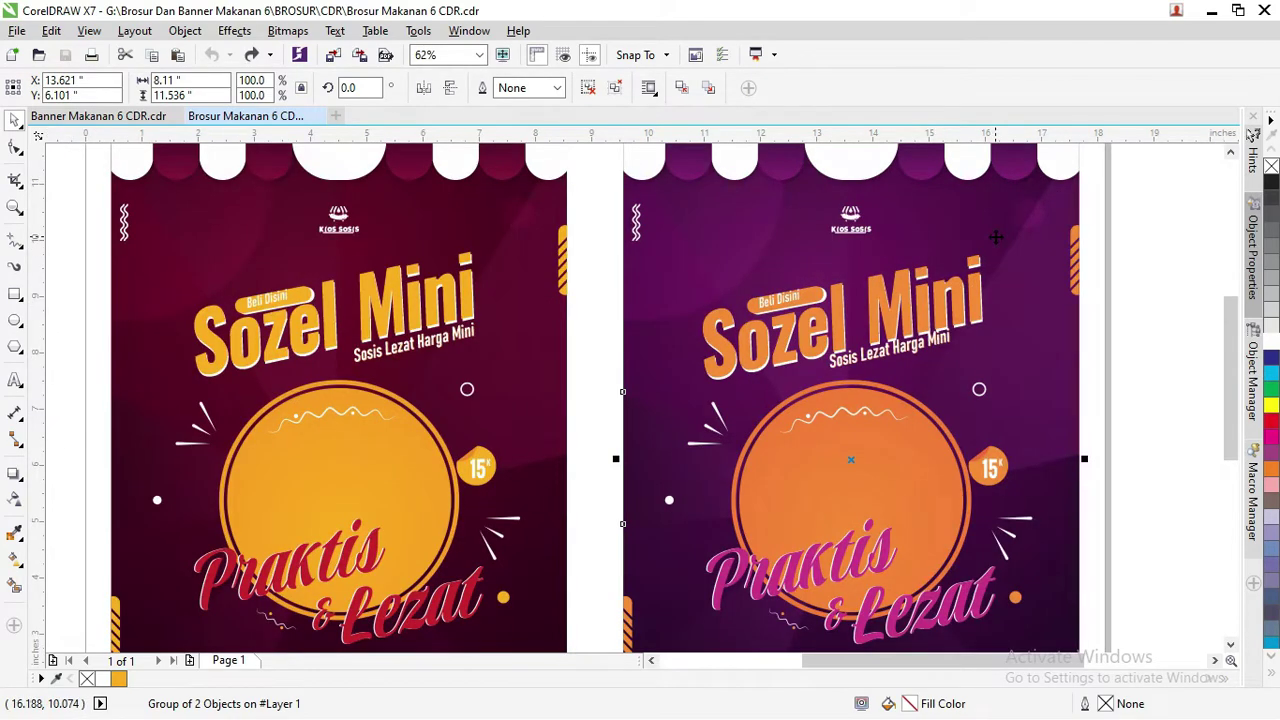
scroll(847, 248, down, 1)
drag(903, 232, 1092, 234)
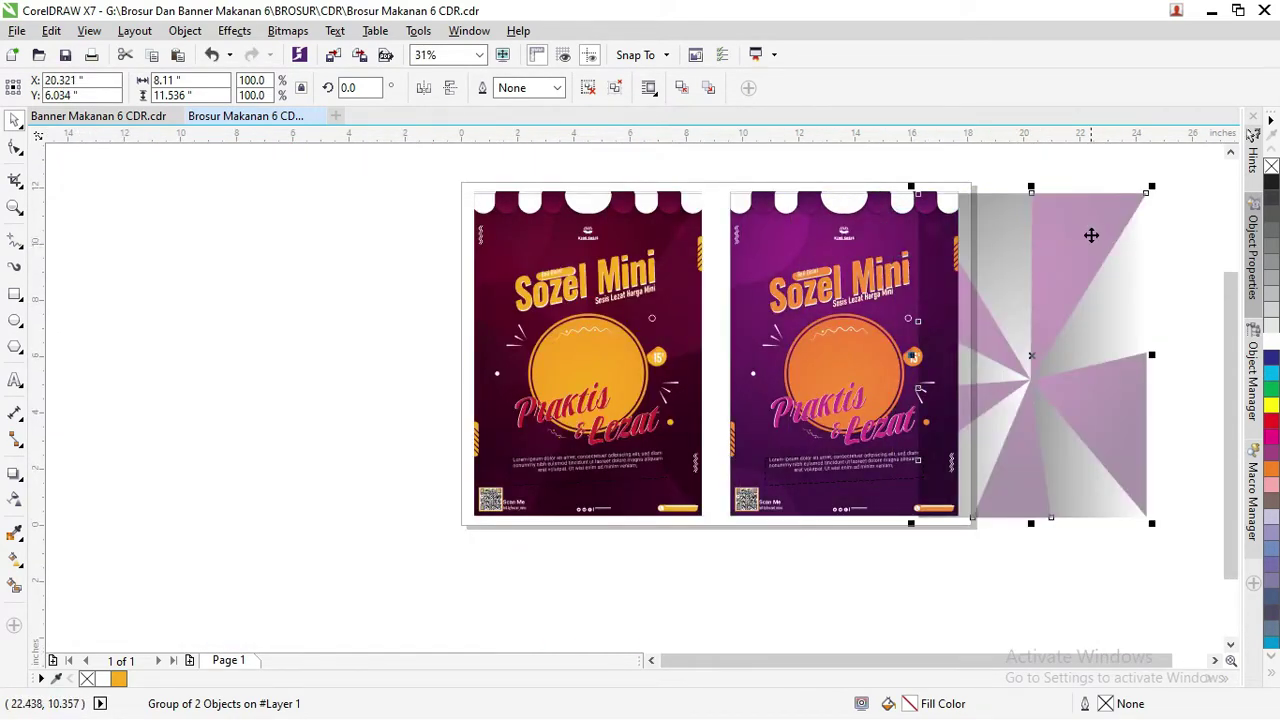
right_click(1091, 235)
click(1139, 330)
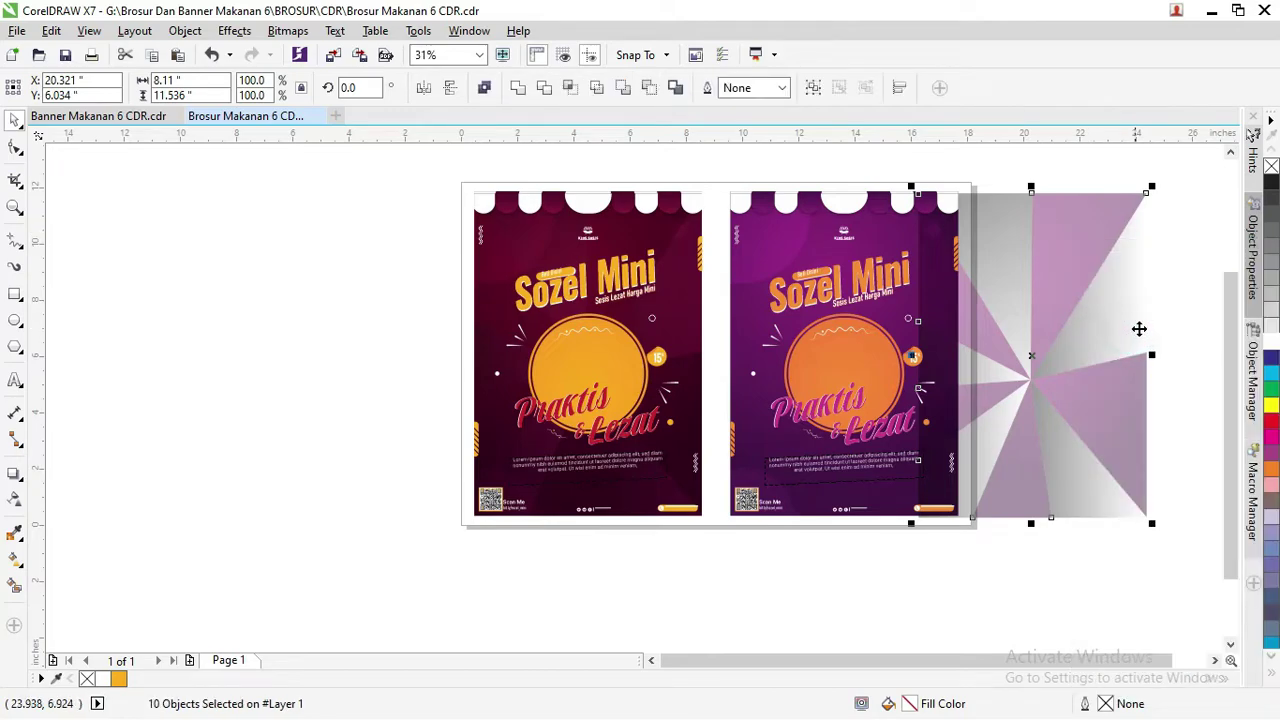
click(1188, 266)
Rearrange the pink triangle, grey lens shape and pink wedge of the ungrouped brochure.
drag(1123, 235, 1151, 214)
click(1010, 248)
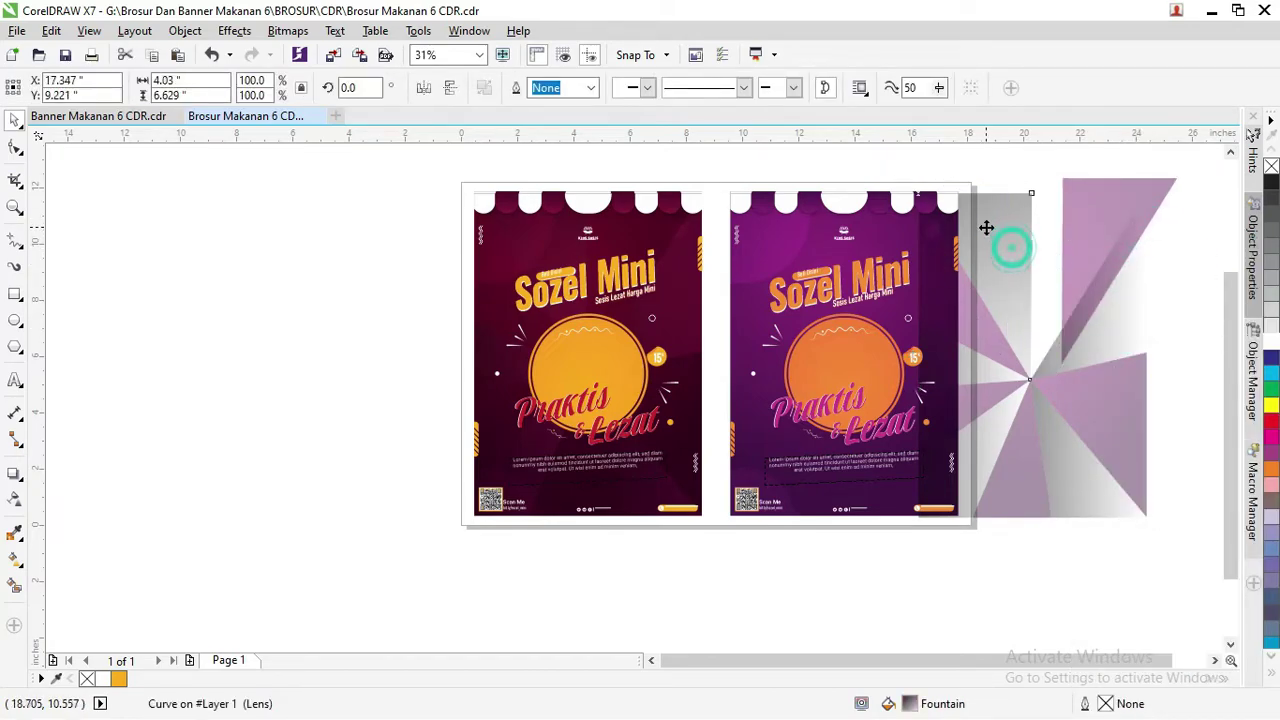
drag(986, 228, 904, 209)
click(1148, 368)
click(1130, 403)
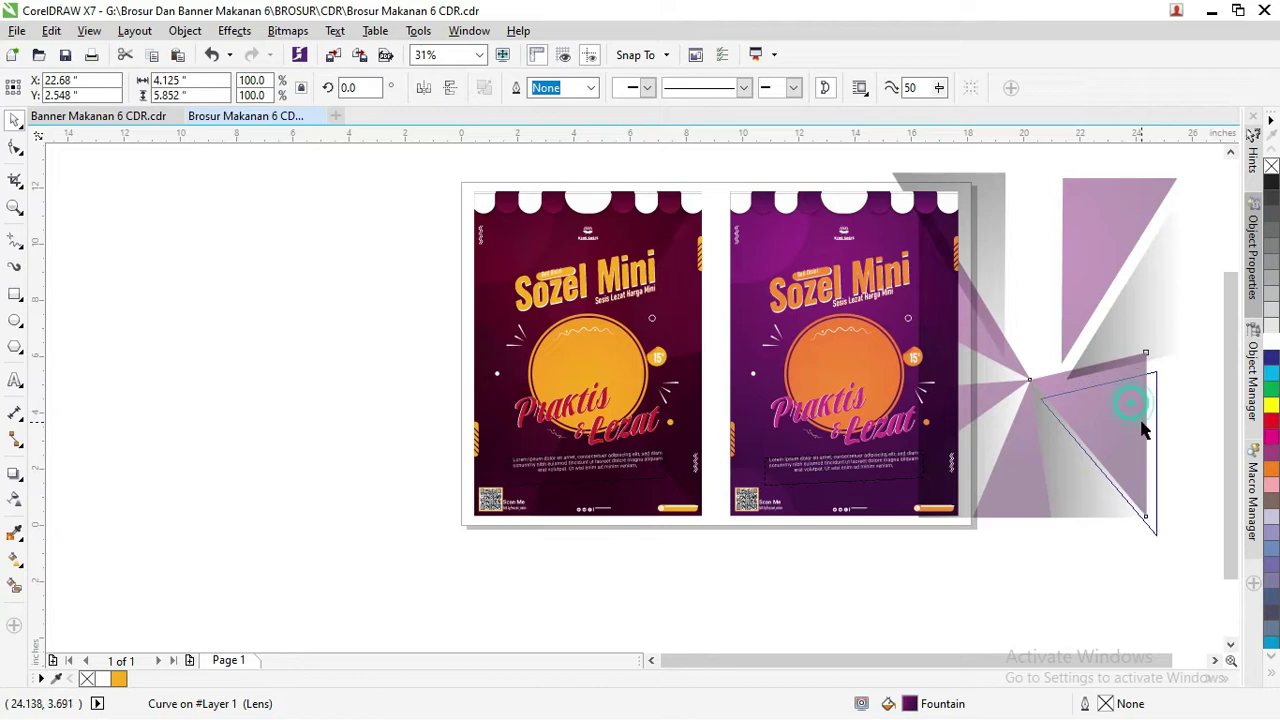
click(1073, 460)
click(1063, 472)
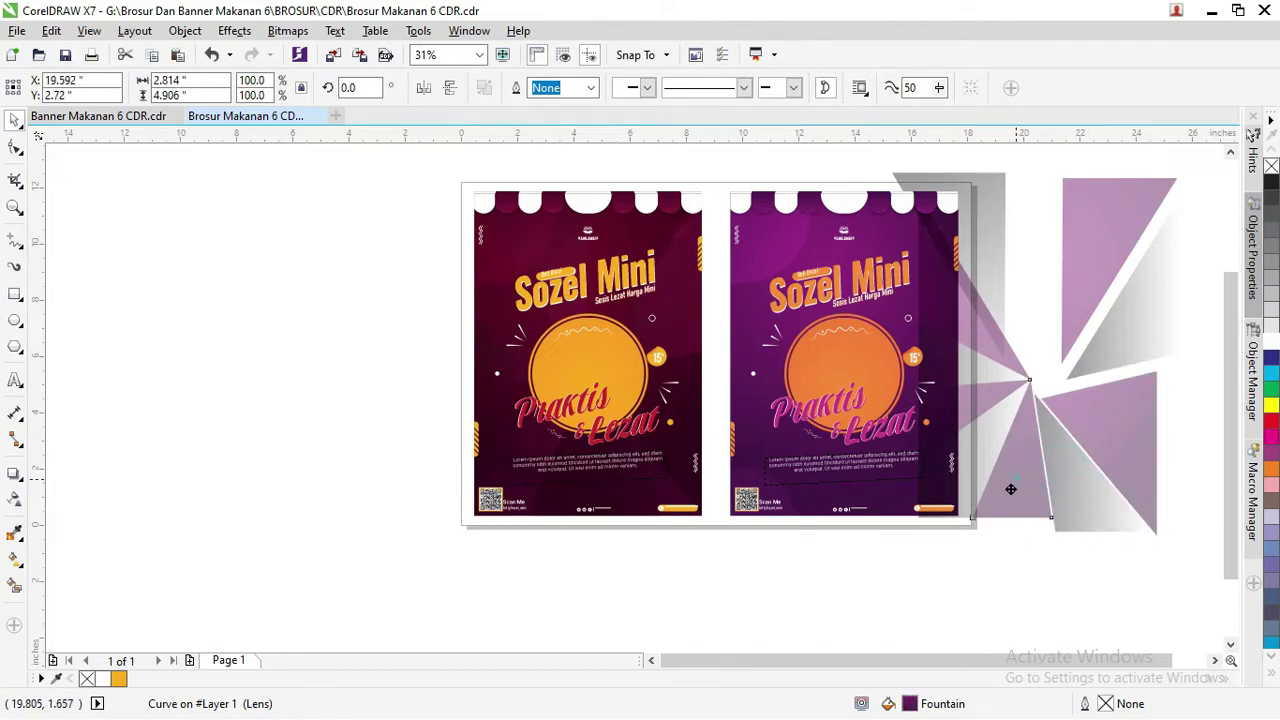
drag(1010, 489, 1007, 491)
Undo back to the intact brochure group, deselect it, and bring up the window switcher.
key(ctrl+z)
key(ctrl+z)
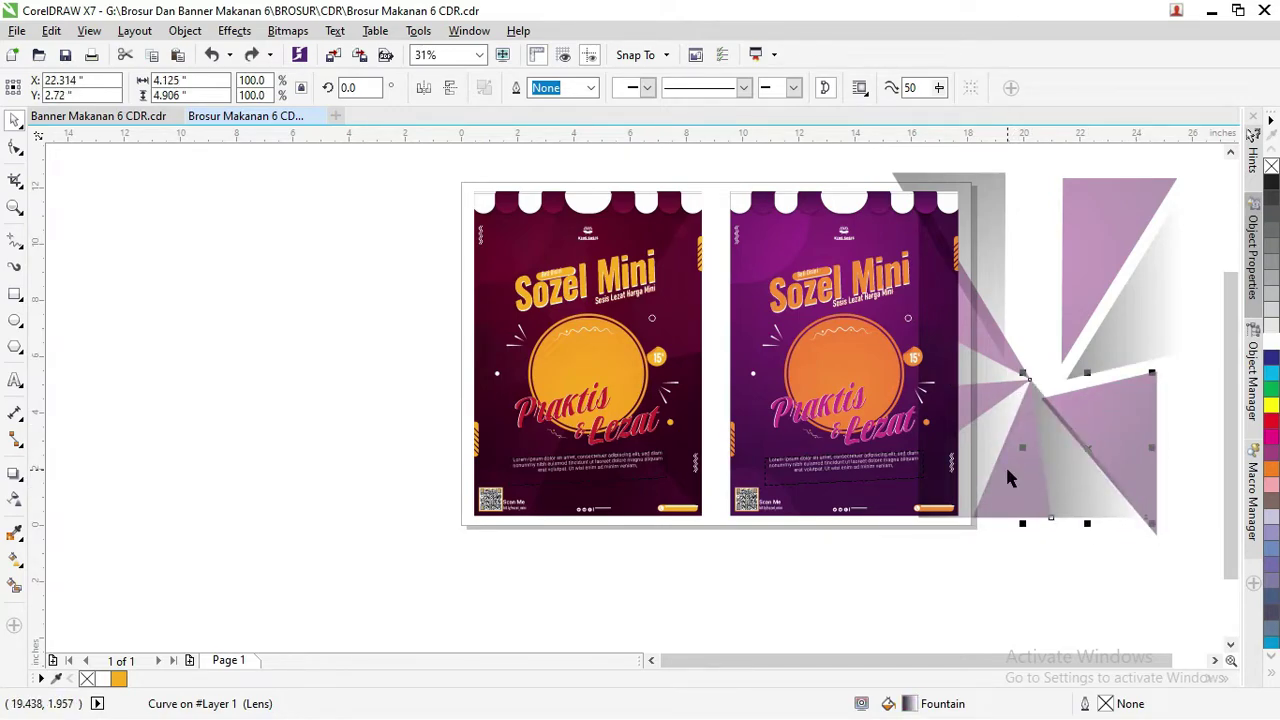
key(ctrl+z)
key(ctrl+z)
key(ctrl+z)
key(ctrl+z)
key(ctrl+z)
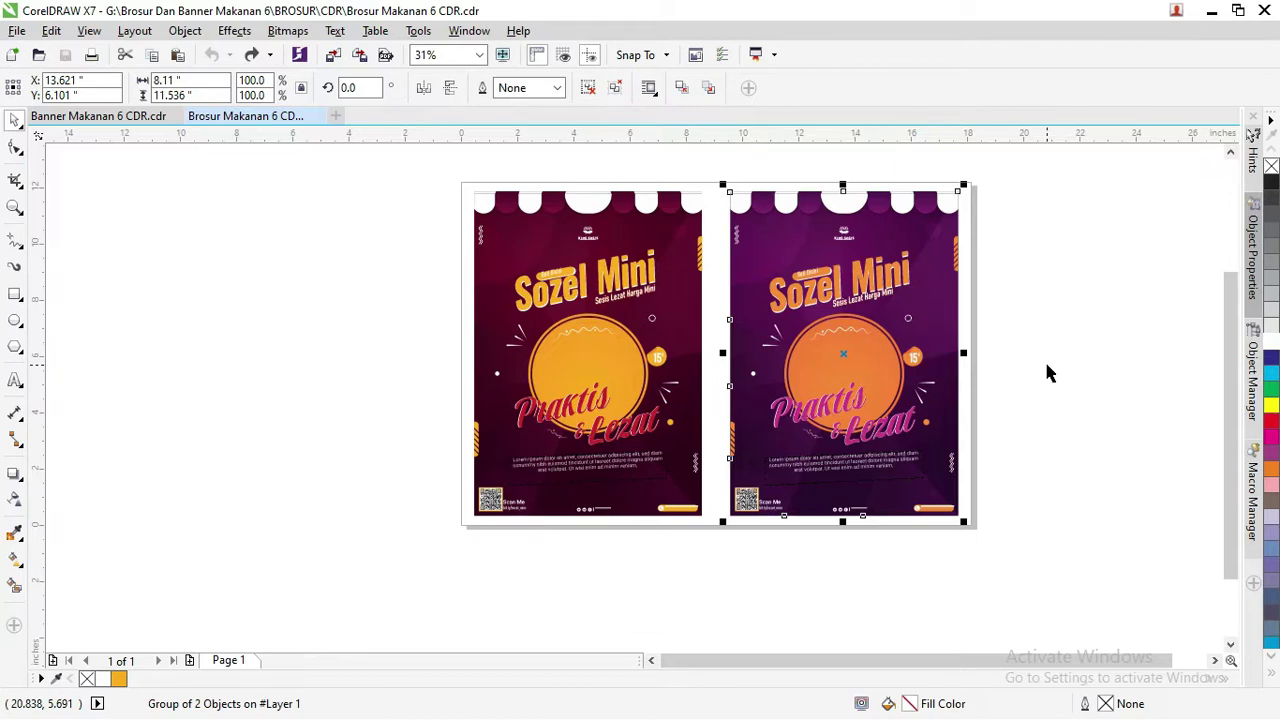
click(1053, 236)
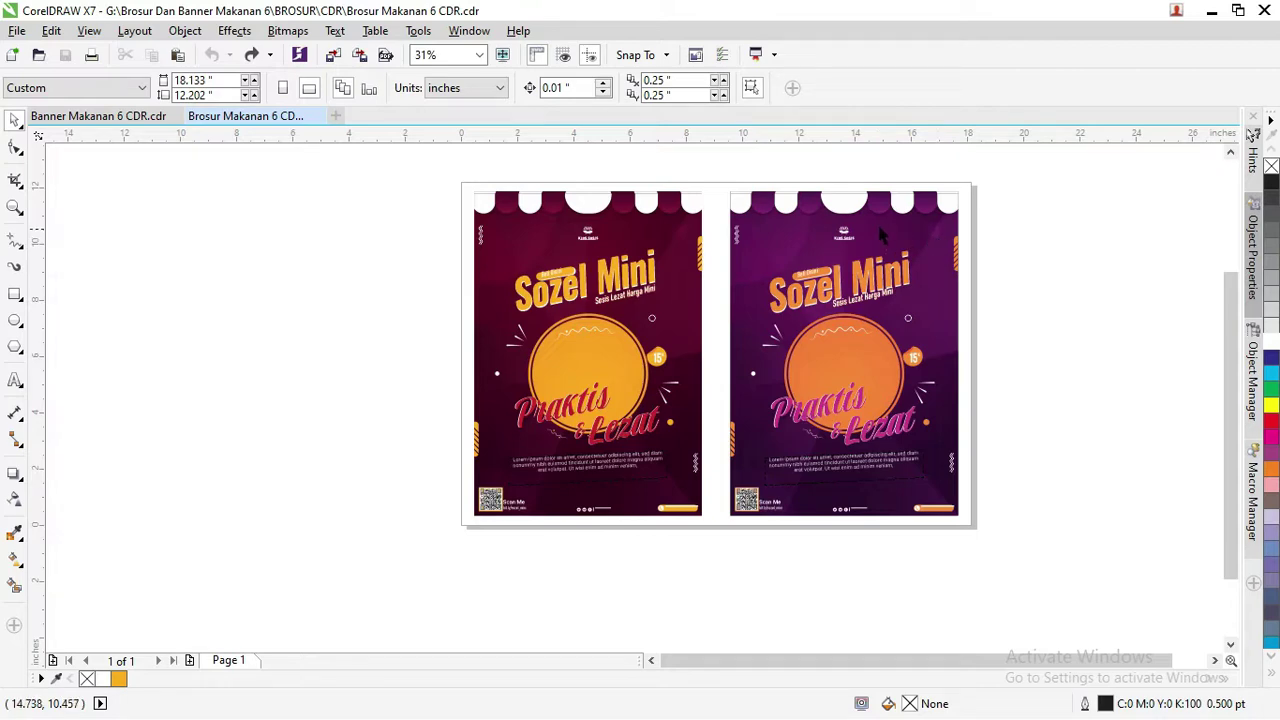
key(alt+Tab)
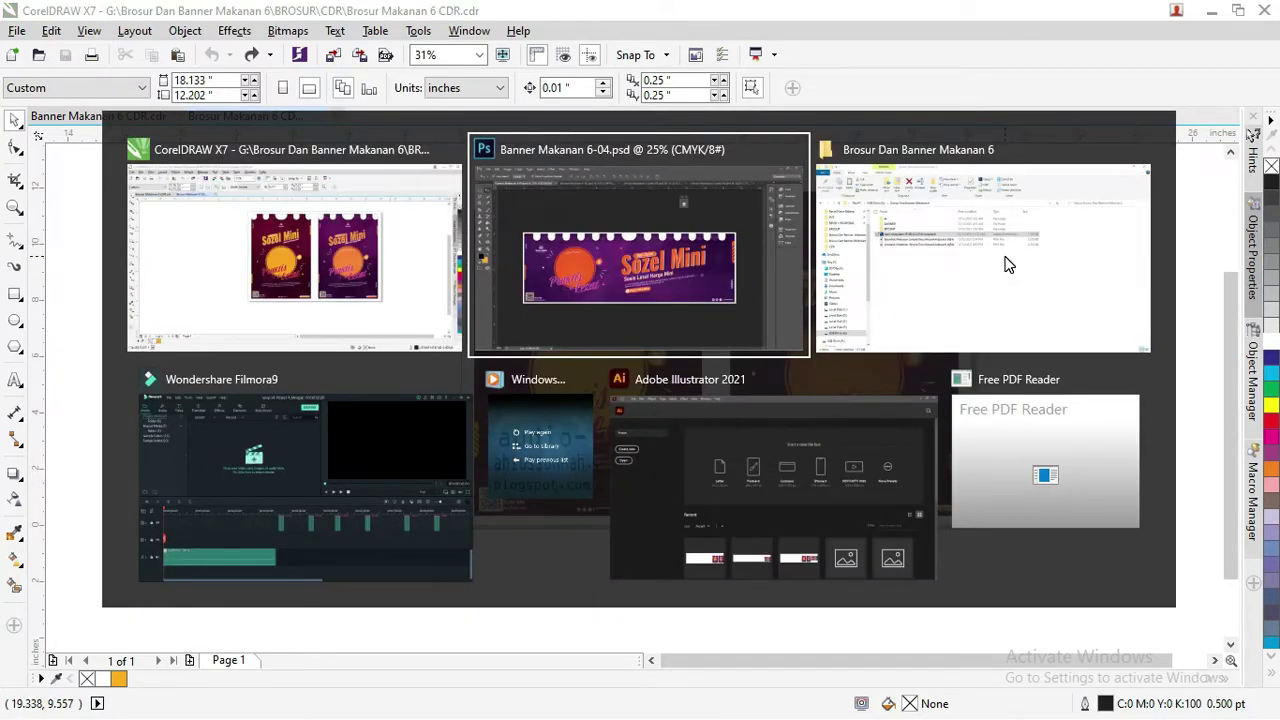
In Brosur Makanan 6 Gratis-01, export the food plate layer as a PNG.
click(775, 262)
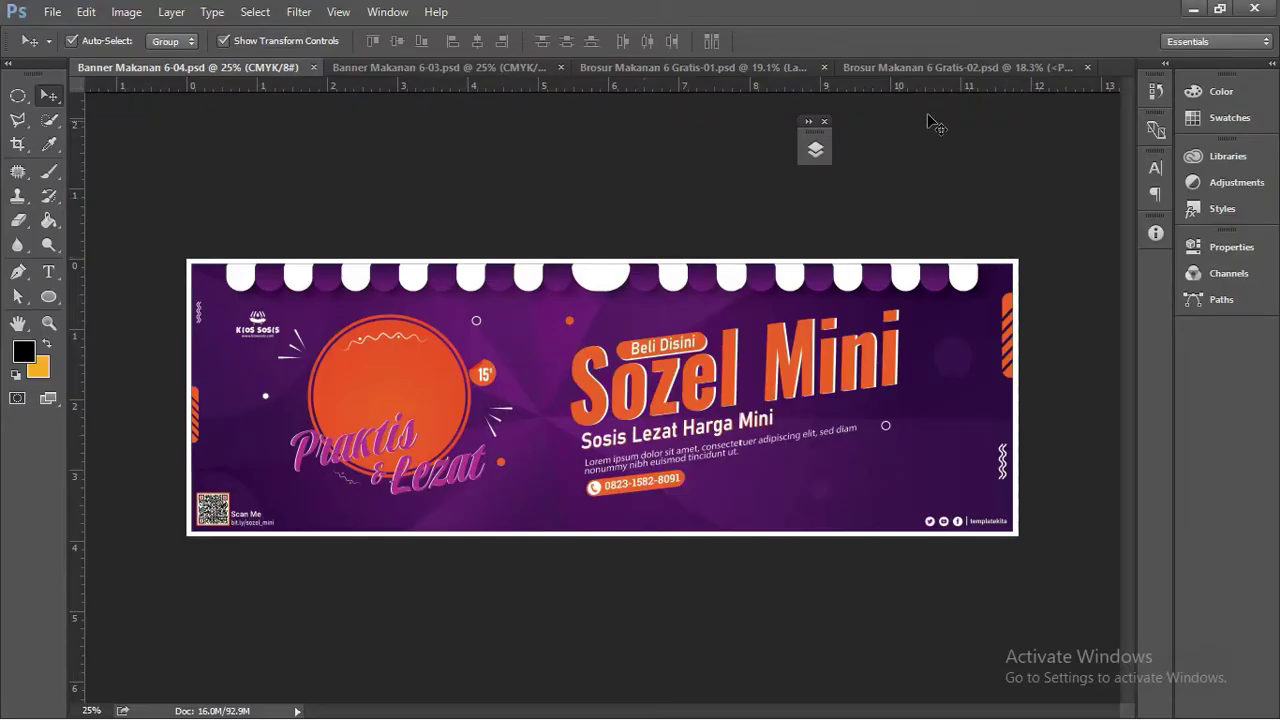
click(631, 69)
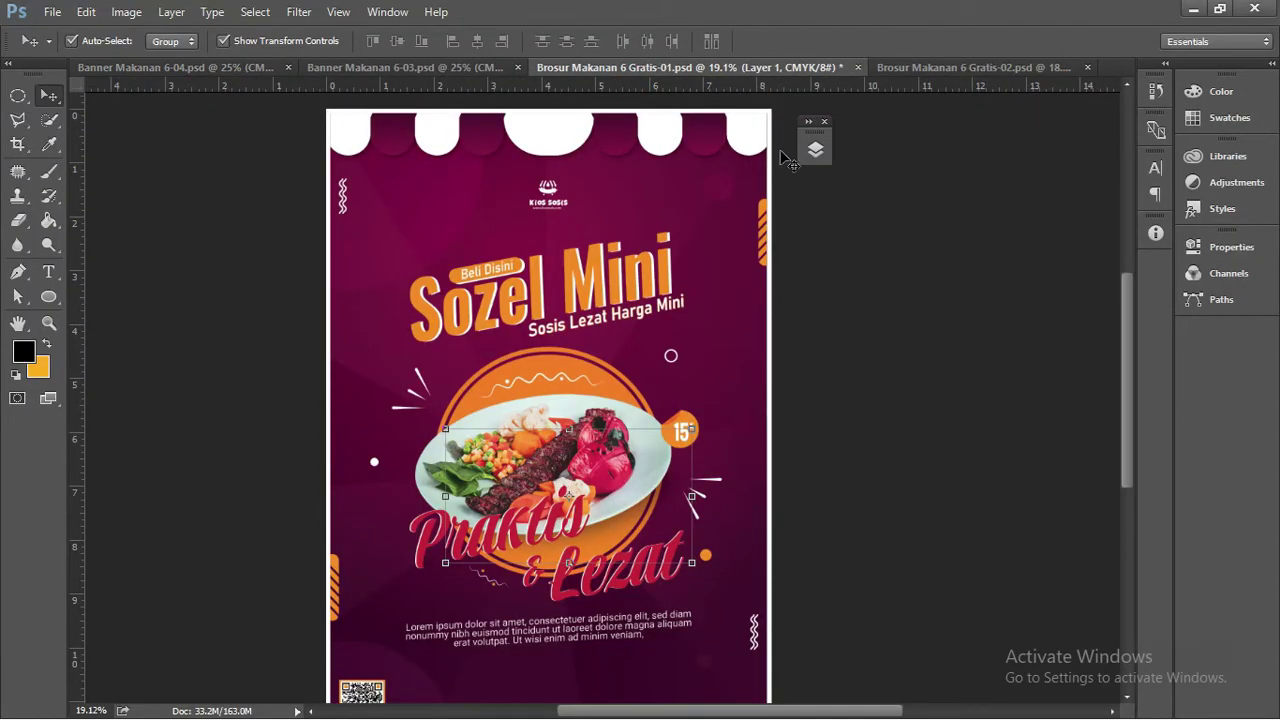
click(610, 410)
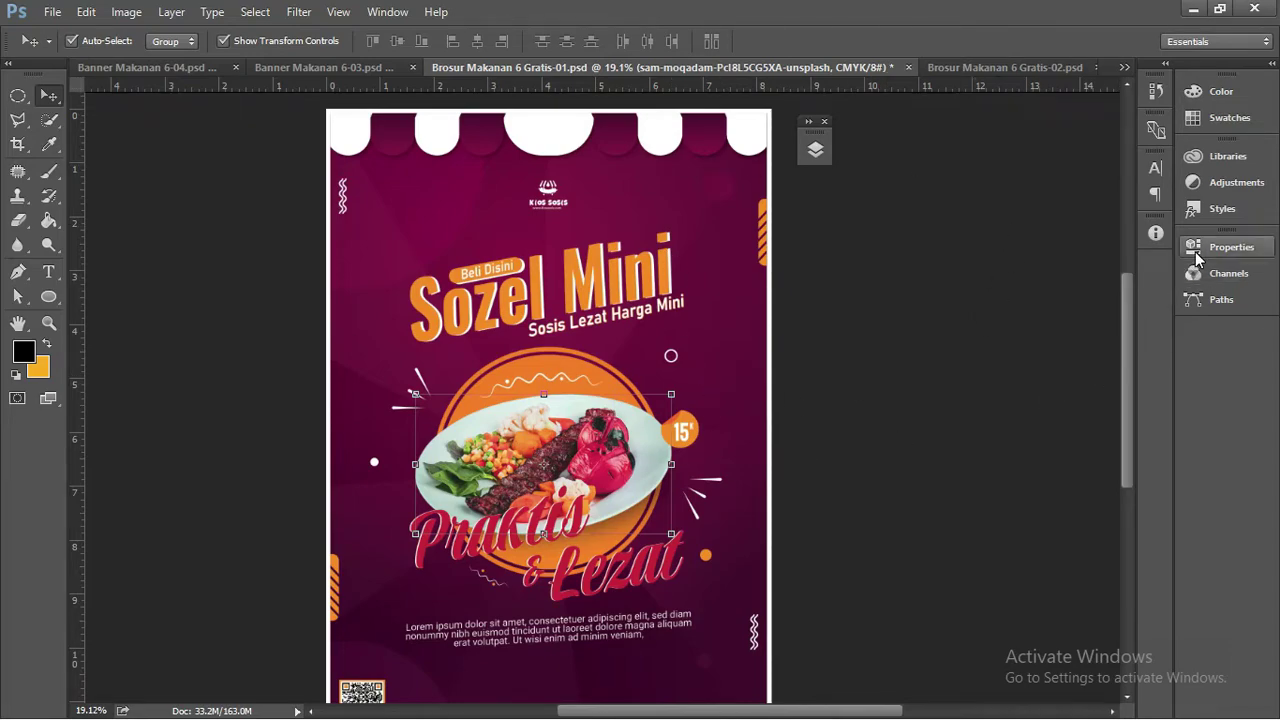
click(816, 150)
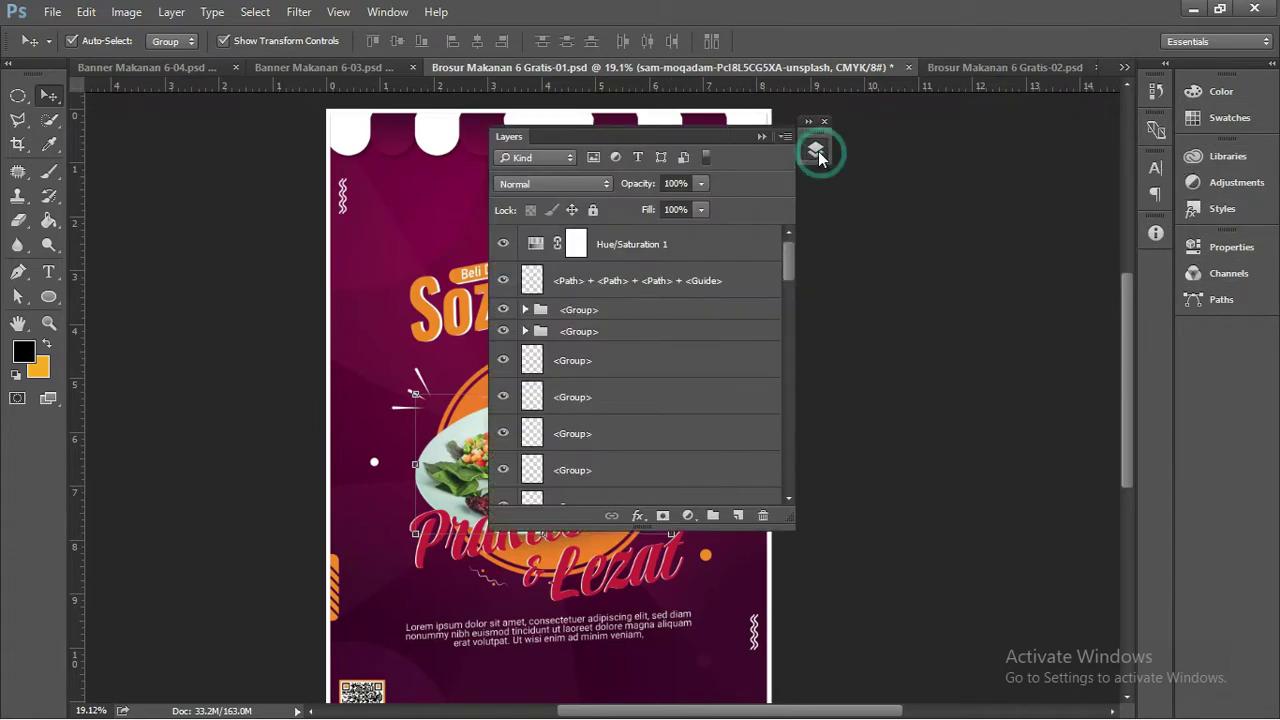
mouse_move(790, 262)
mouse_down()
mouse_move(784, 487)
mouse_move(786, 434)
mouse_up()
right_click(670, 290)
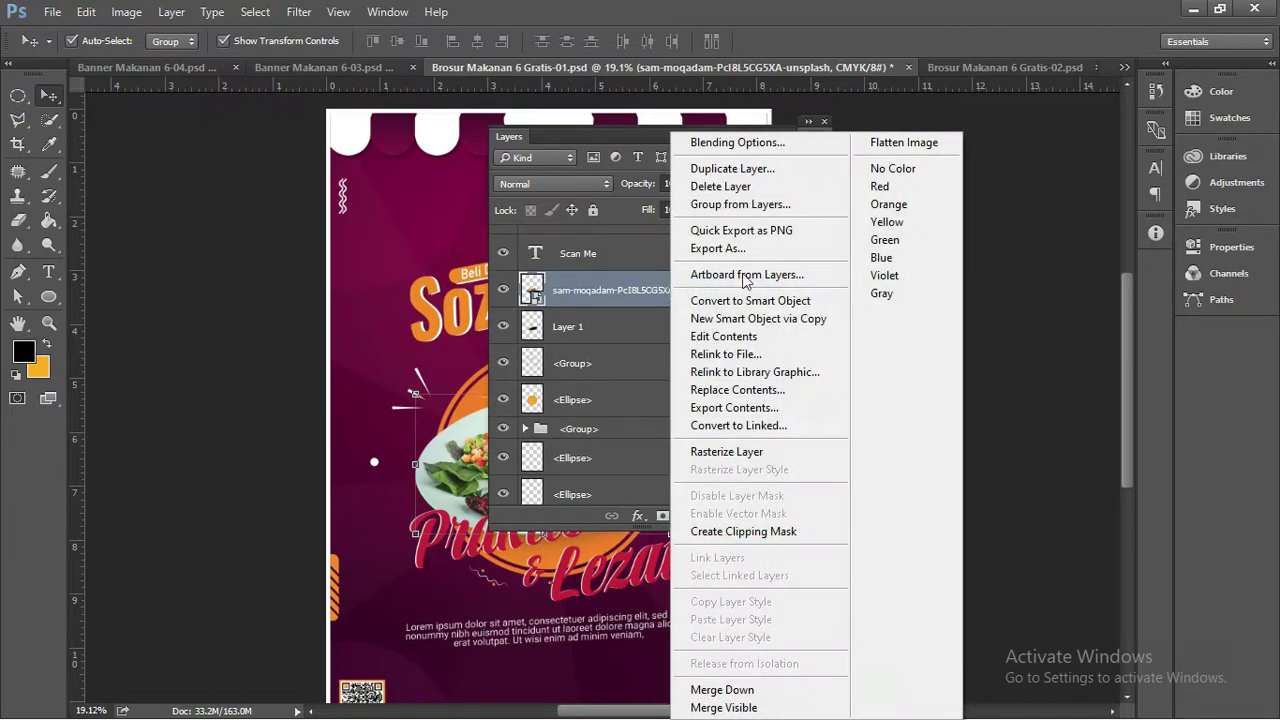
click(819, 226)
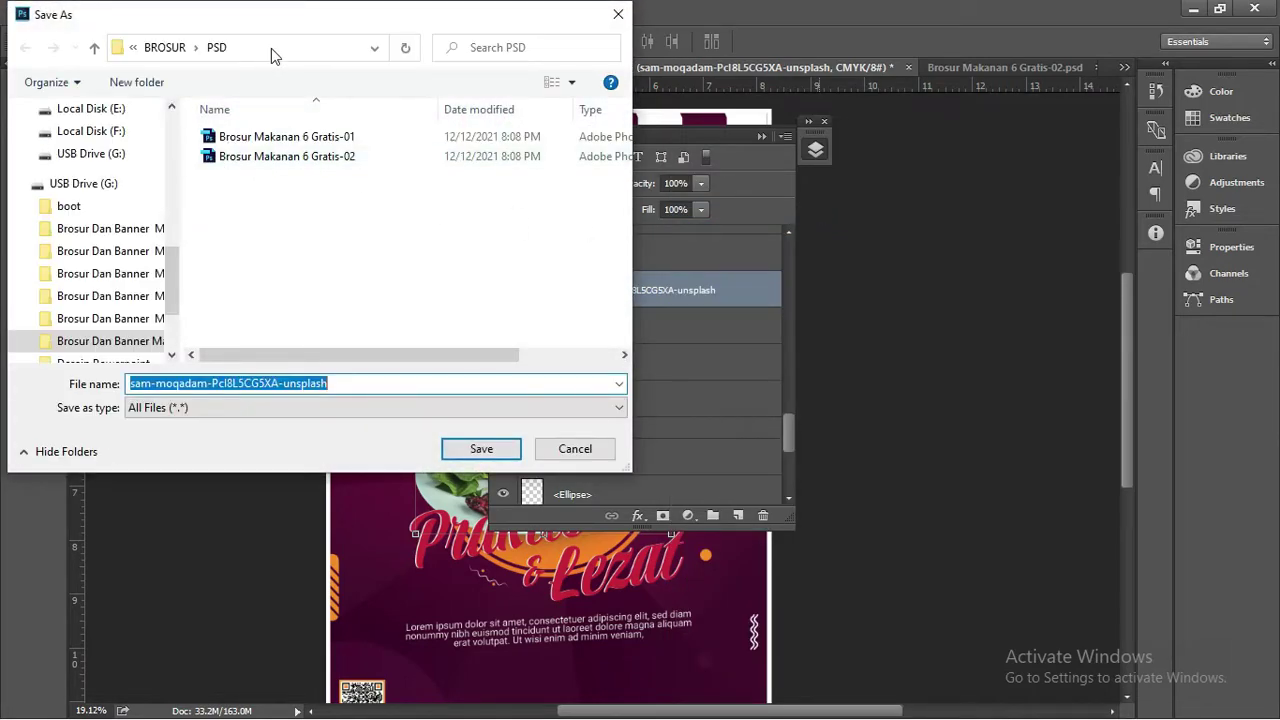
Save the PNG in the parent Brosur Dan Banner Makanan 6 project folder.
drag(311, 12, 443, 36)
click(296, 76)
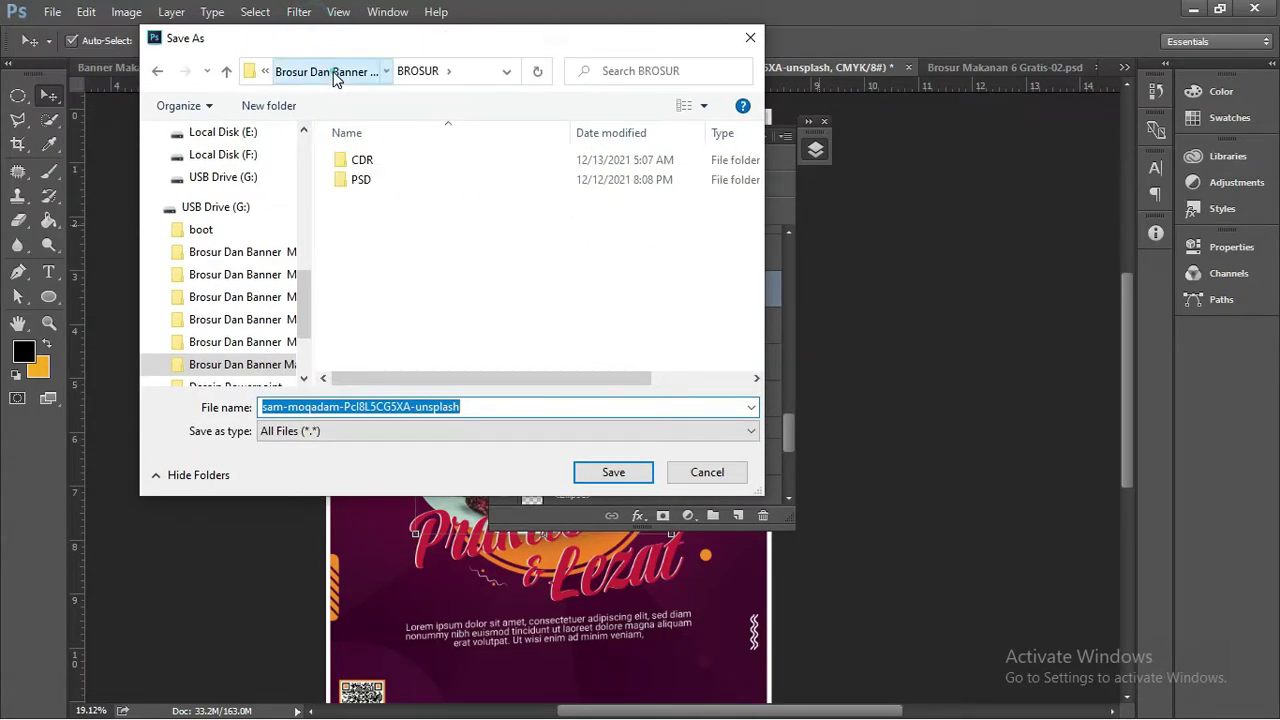
click(334, 72)
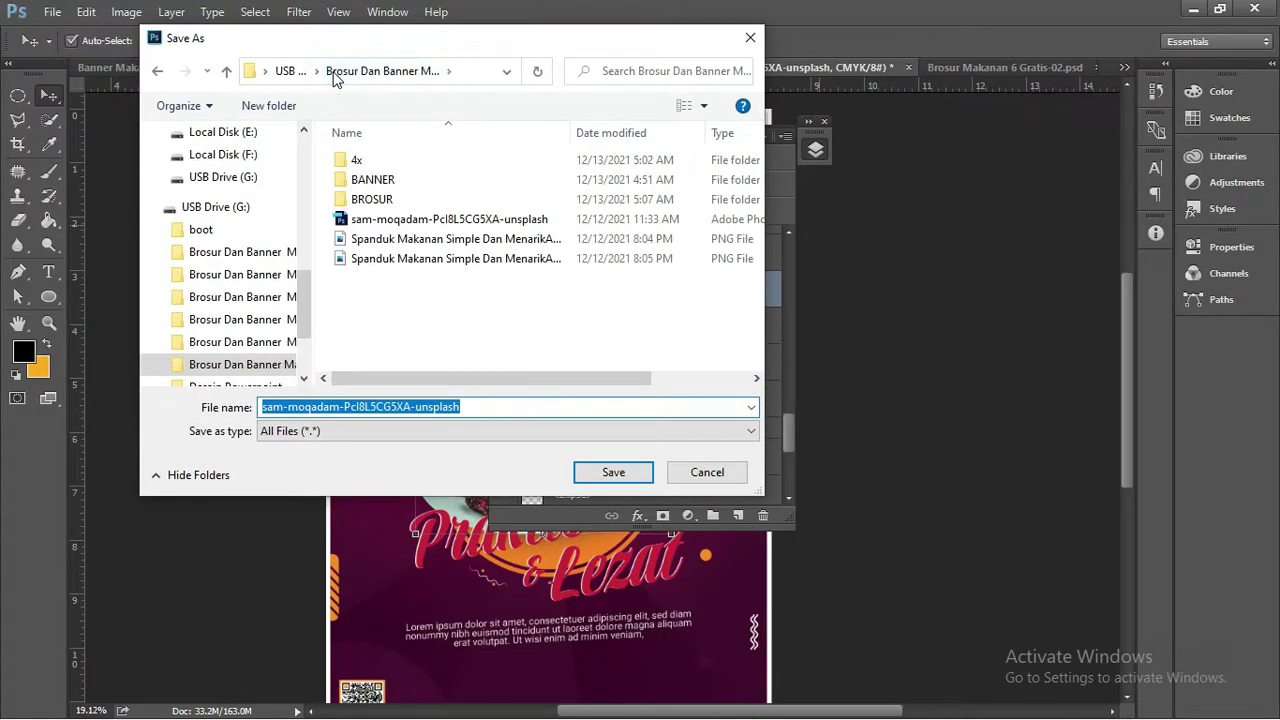
click(622, 485)
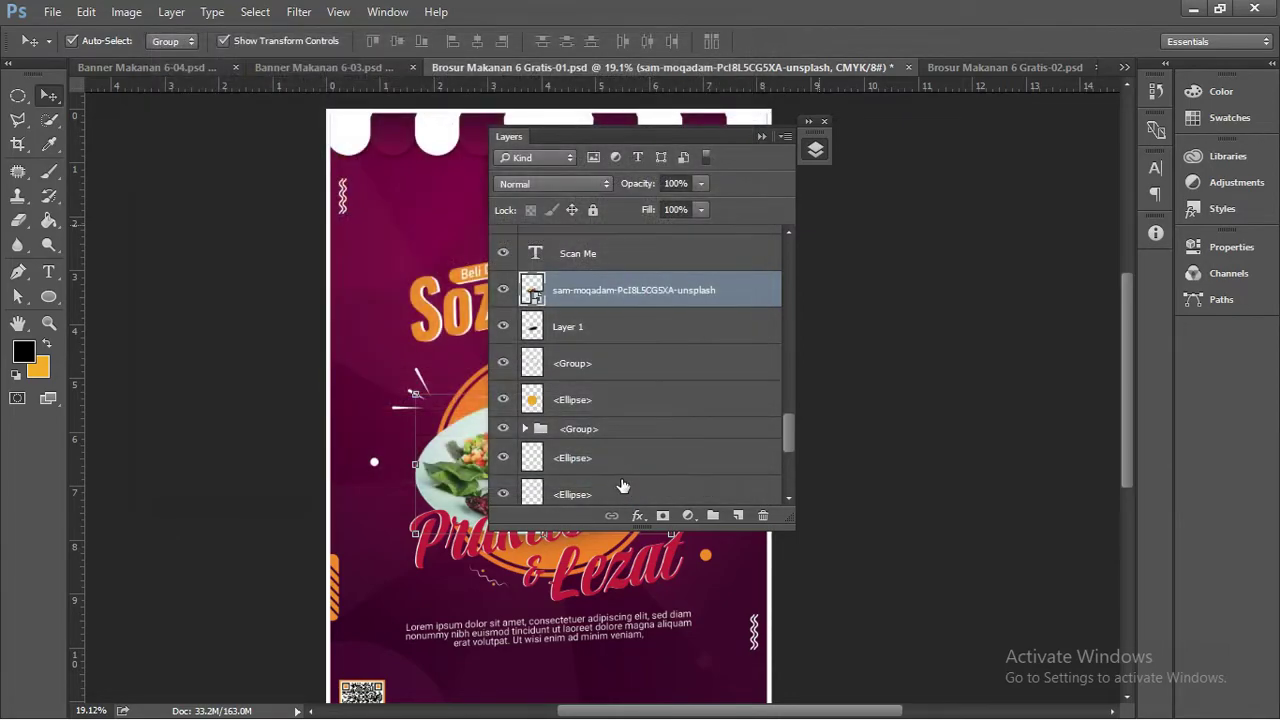
Select the new PNG in File Explorer and drag it toward CorelDRAW.
key(alt+Tab)
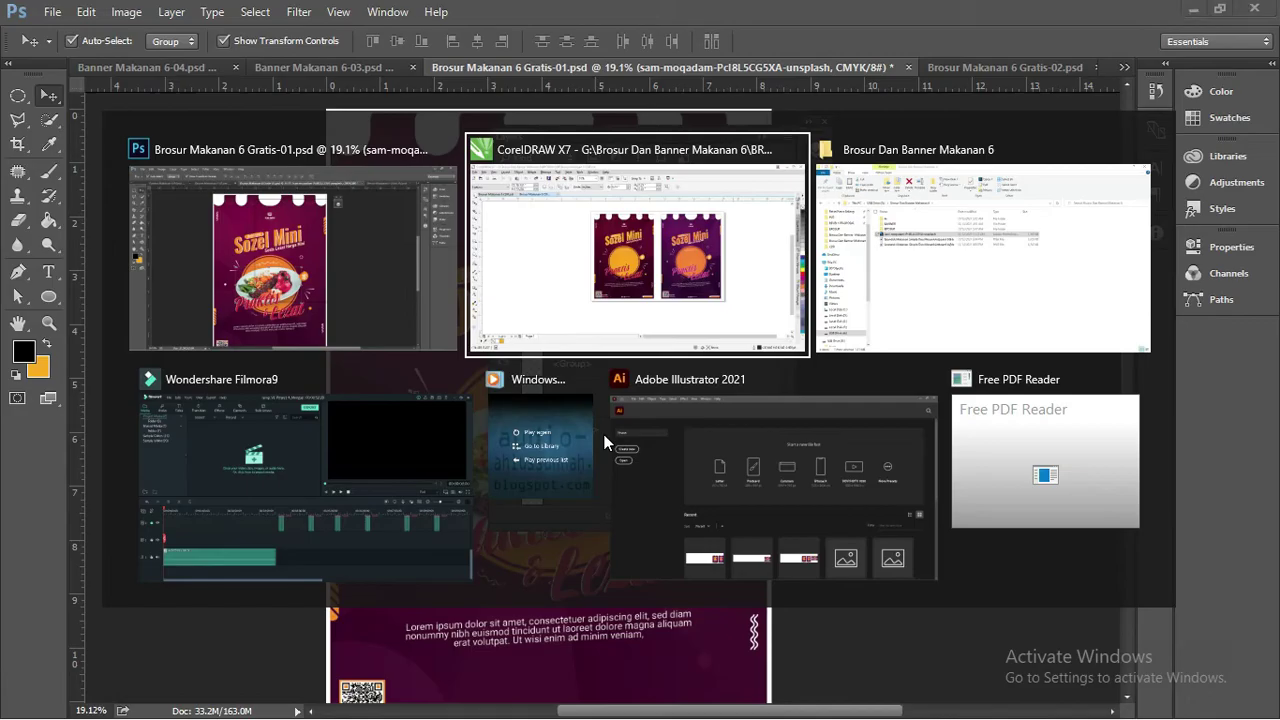
key(alt+Tab)
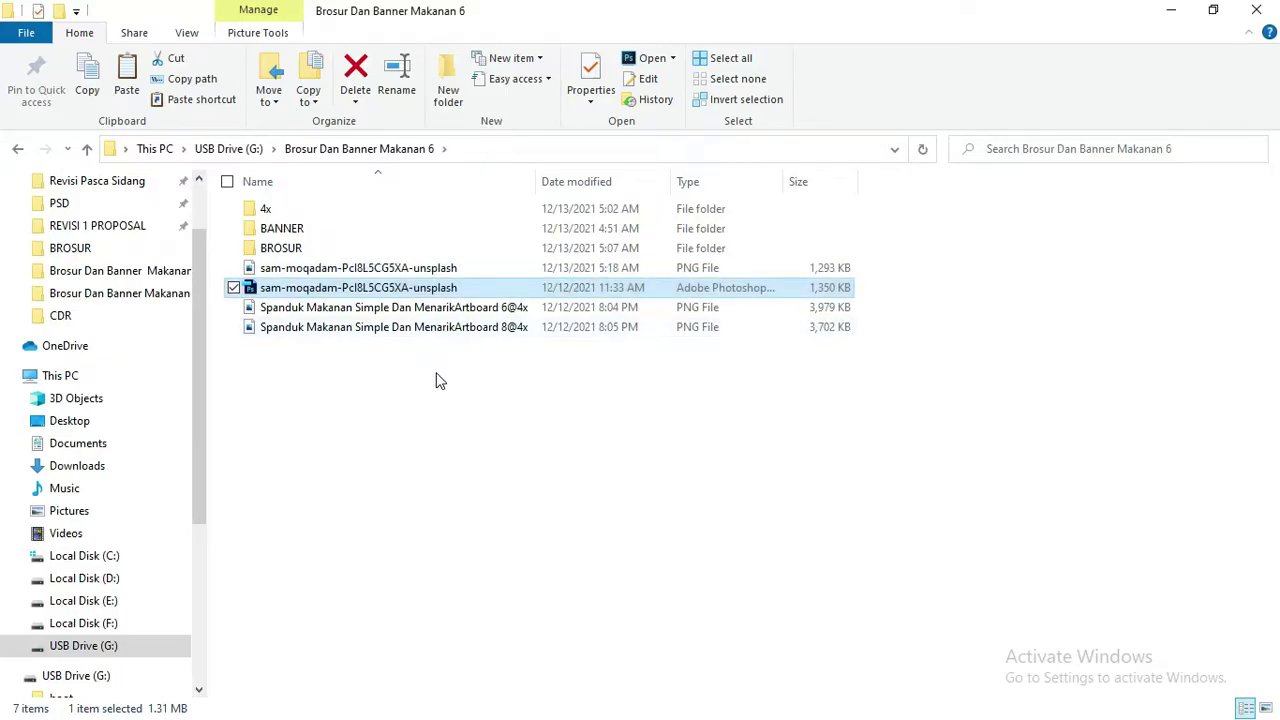
click(423, 267)
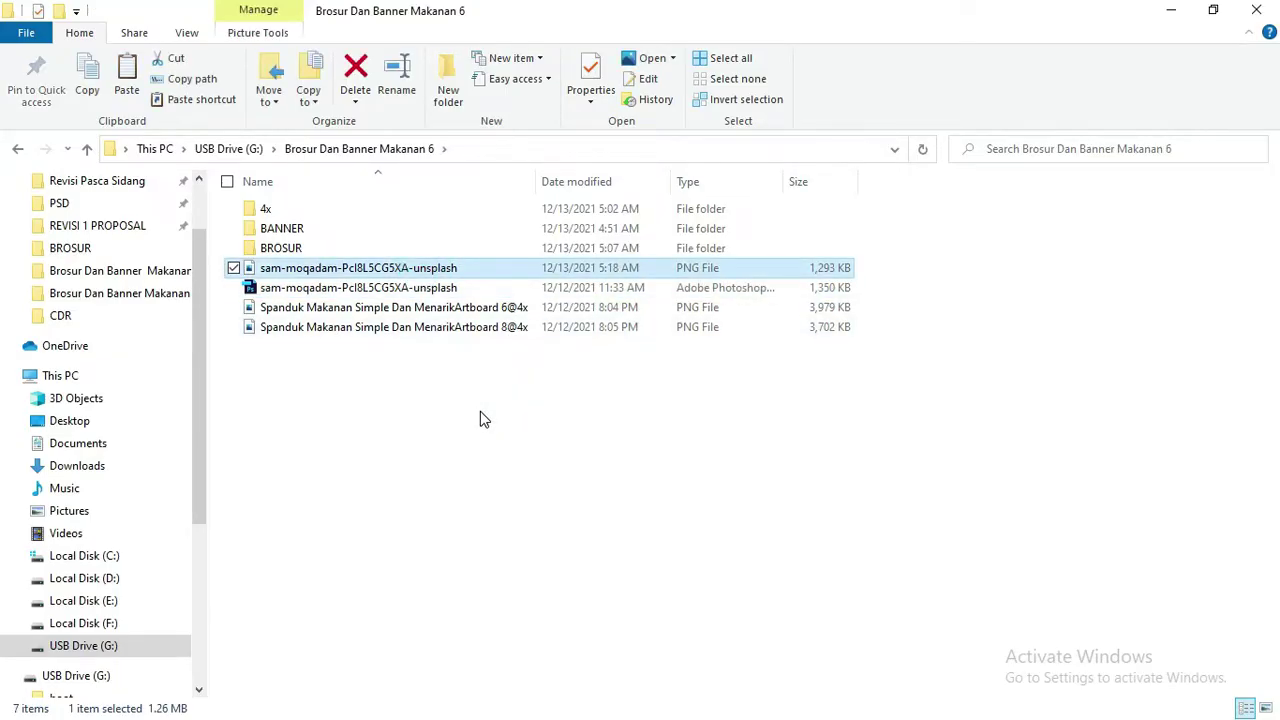
mouse_move(451, 277)
mouse_down()
mouse_move(483, 423)
mouse_move(610, 385)
mouse_up()
key(alt+Tab)
key(alt+Tab)
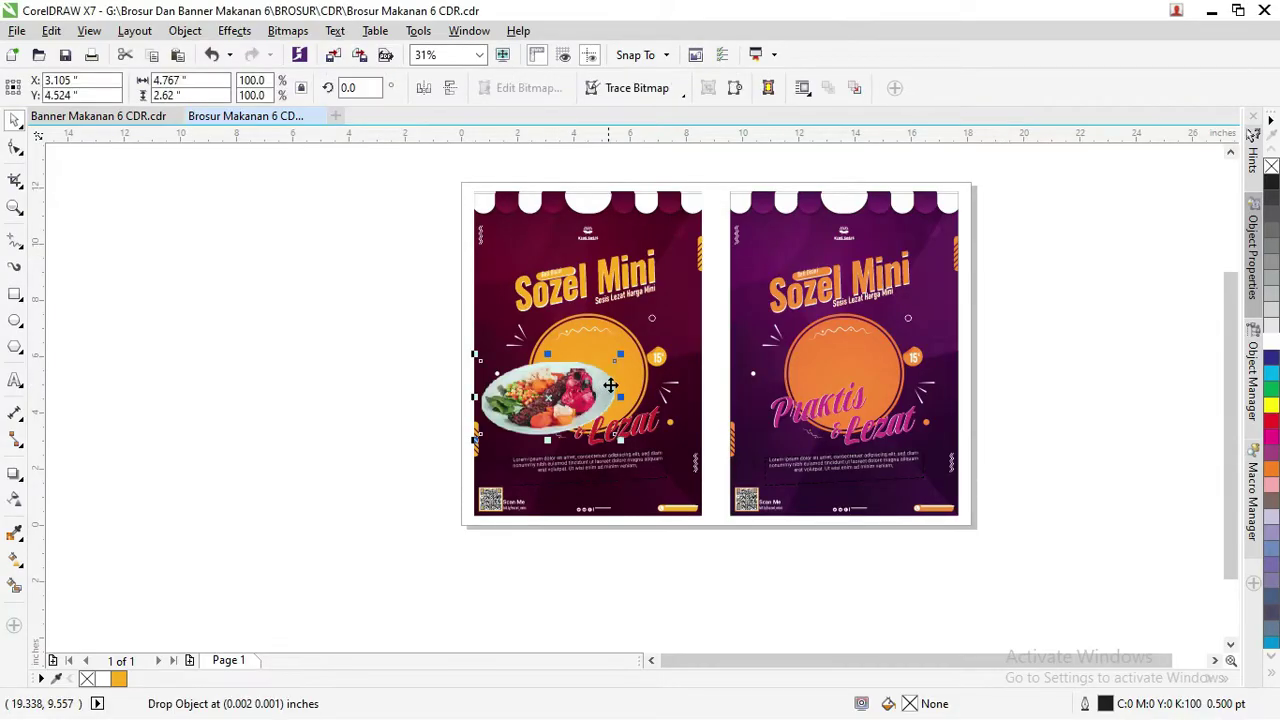
Zoom in and centre the food plate PNG on the maroon flyer's orange circle.
scroll(610, 385, up, 2)
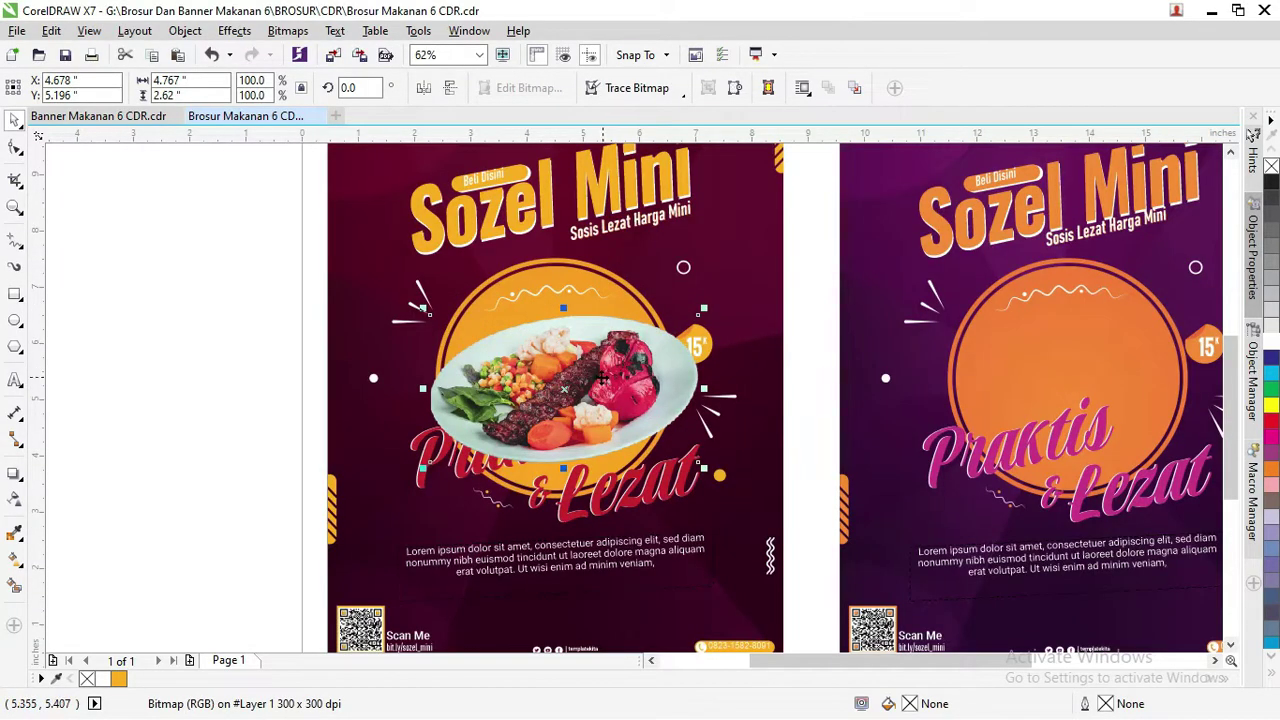
drag(603, 372, 606, 363)
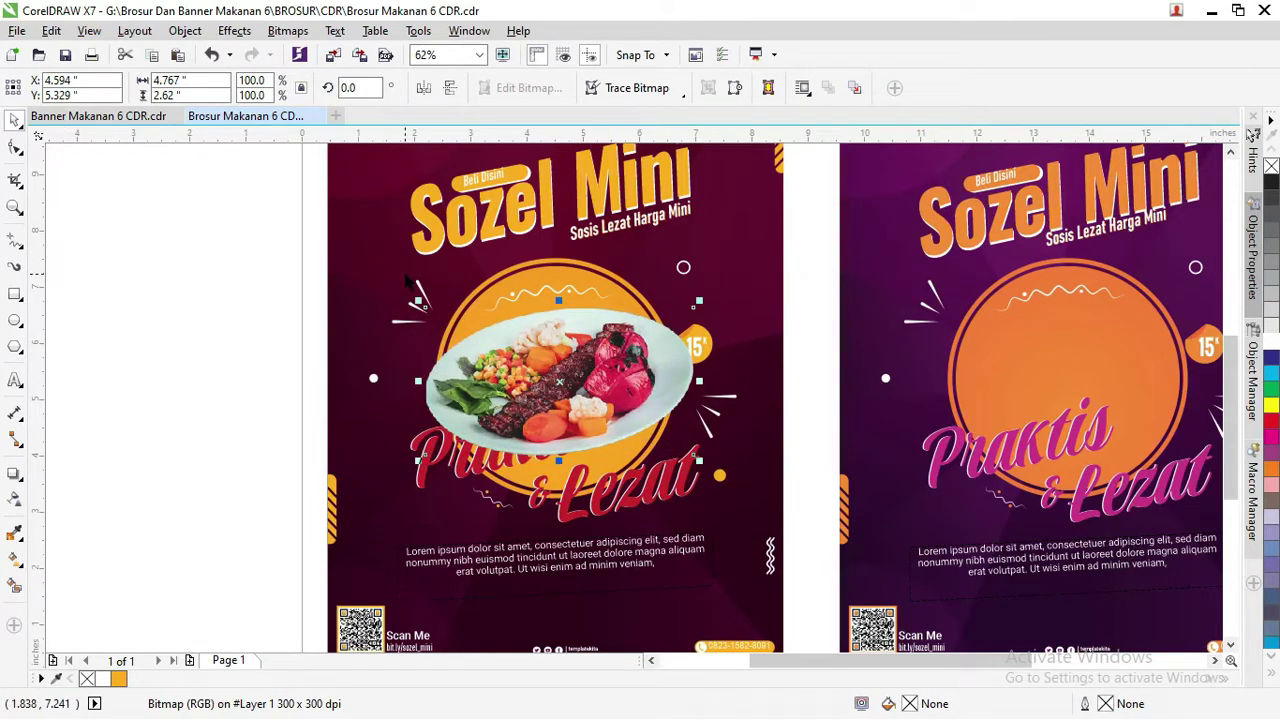
click(15, 320)
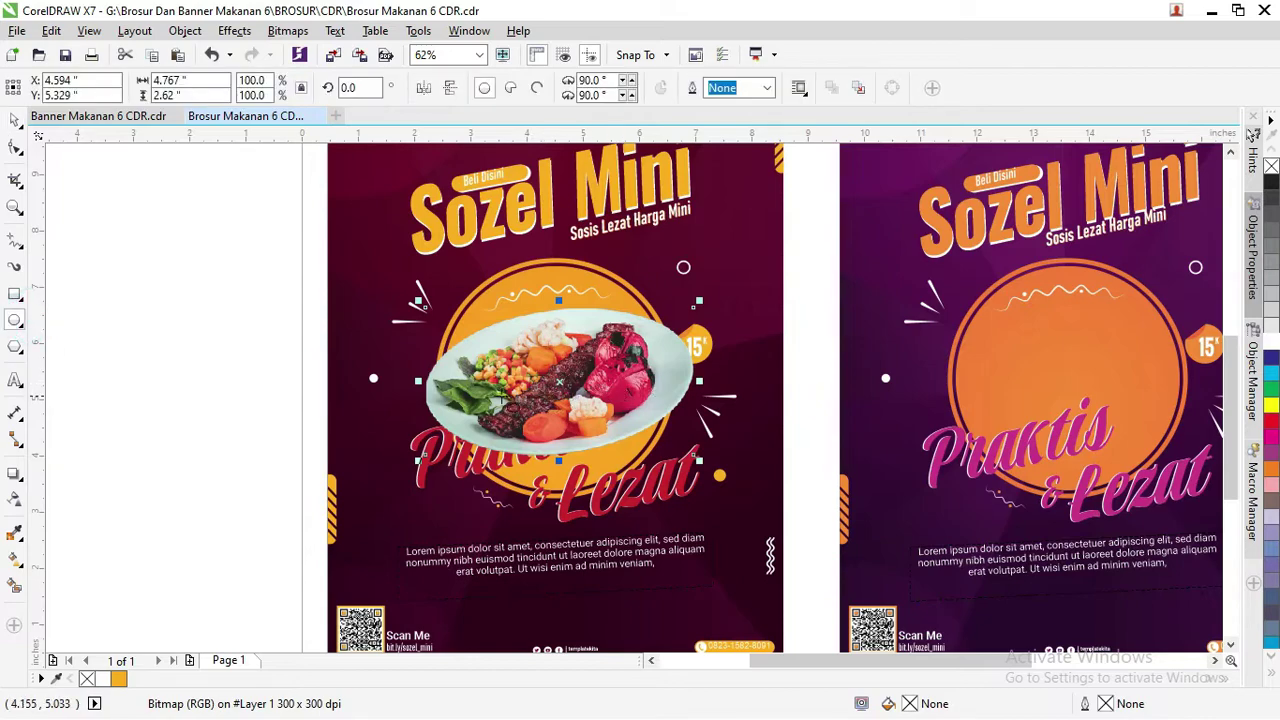
click(15, 119)
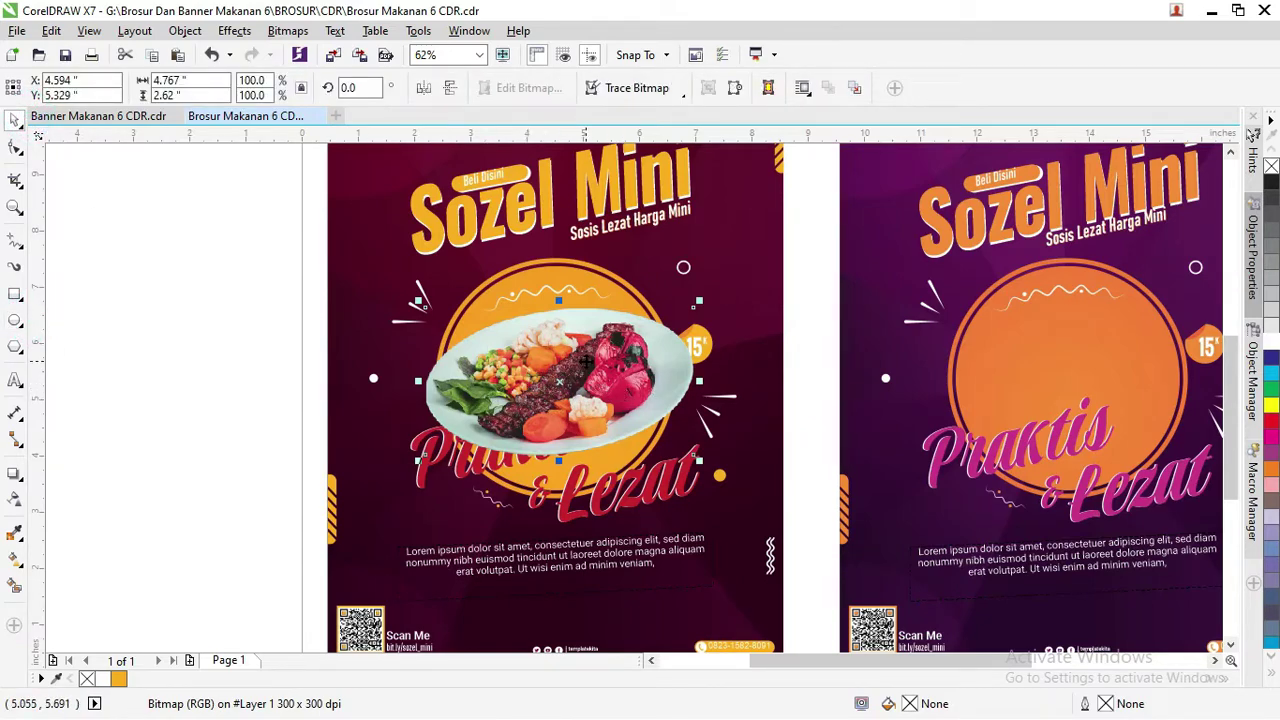
Drag a drop shadow from the food plate photo with the Drop Shadow tool.
click(16, 478)
click(75, 472)
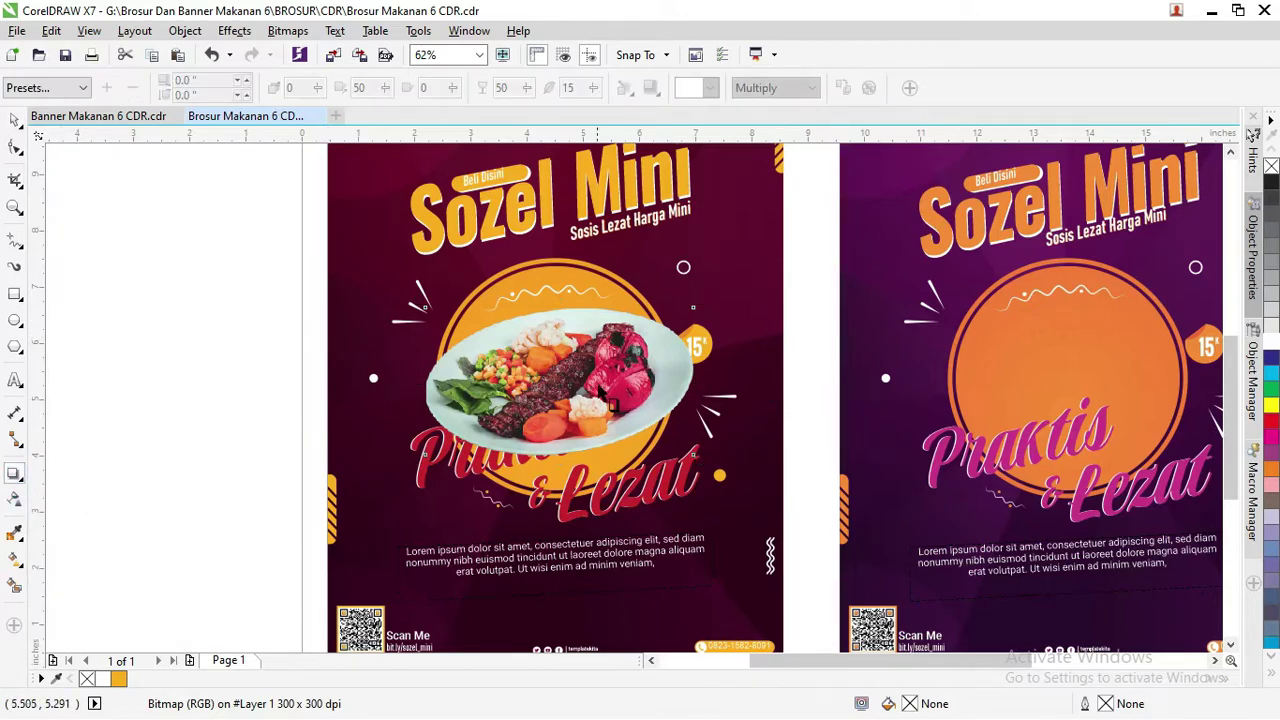
drag(424, 380, 705, 356)
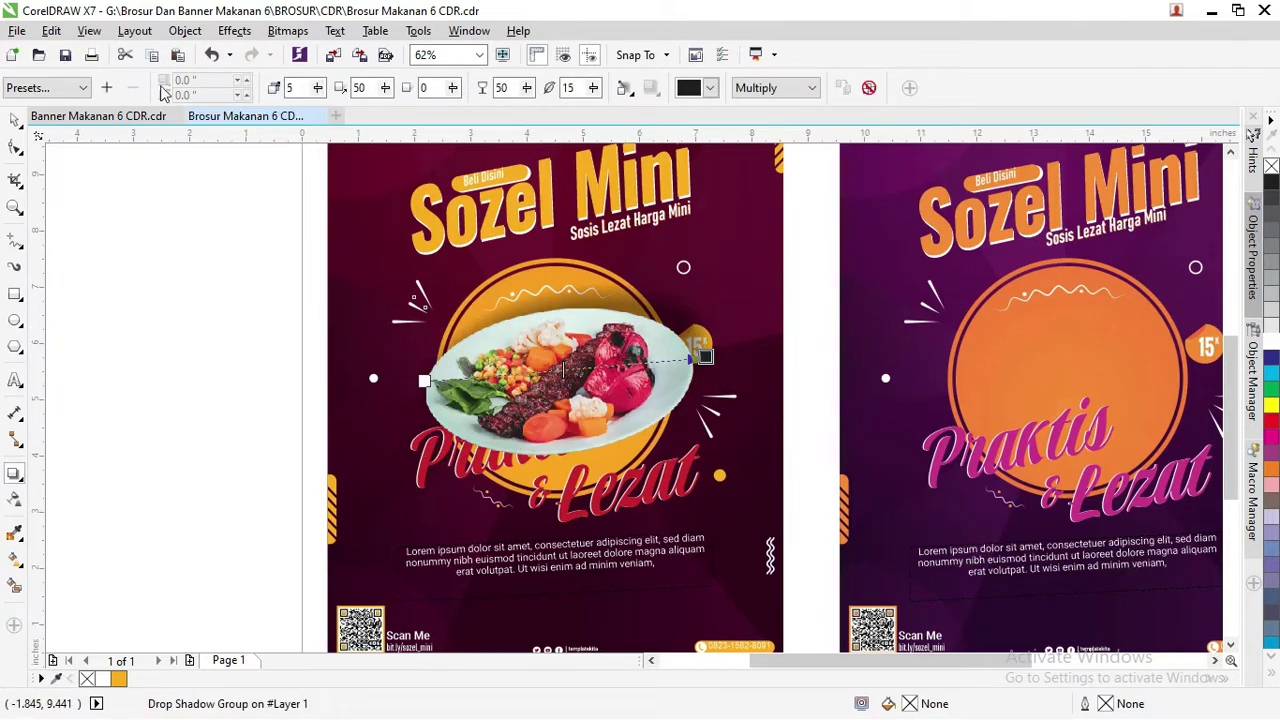
click(133, 33)
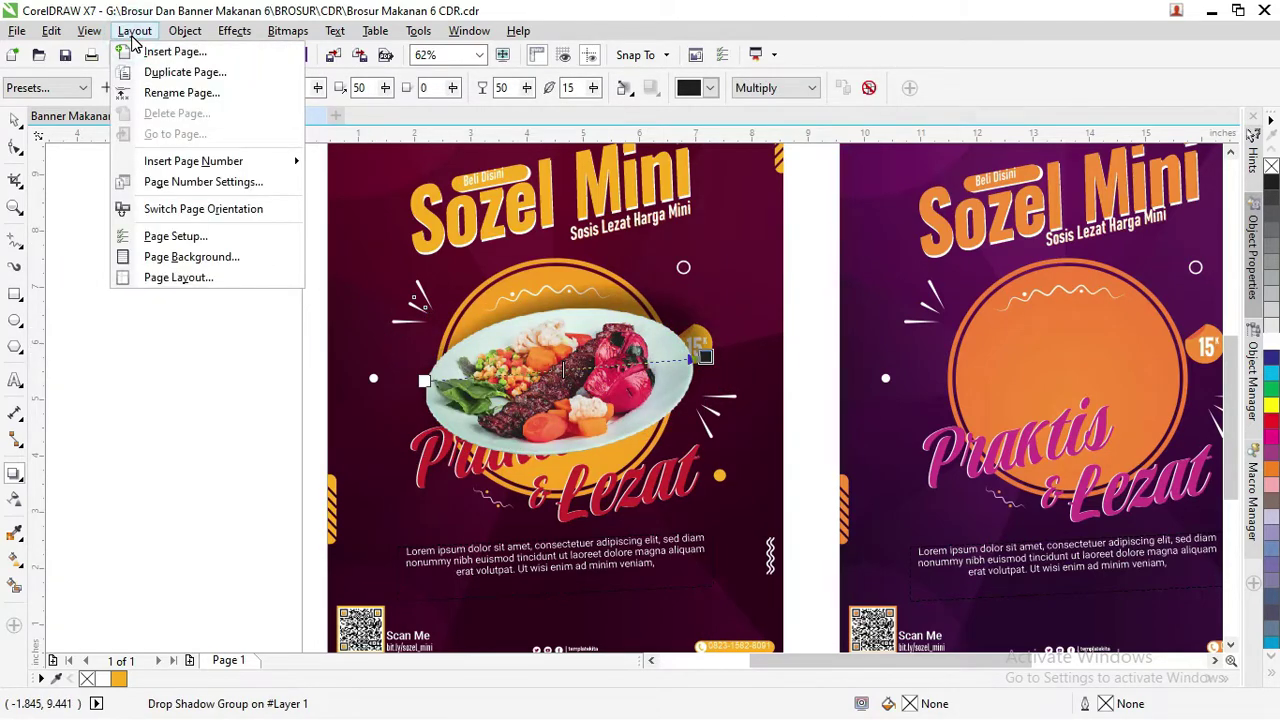
click(132, 37)
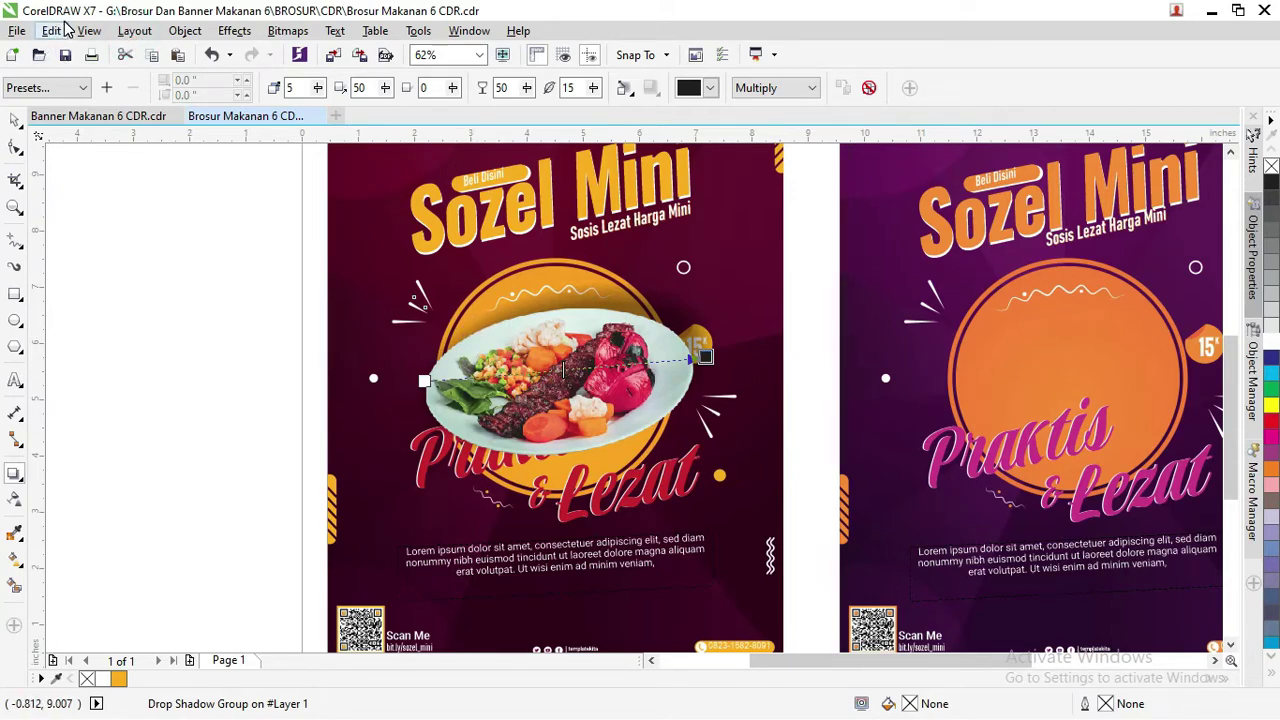
Clear the selection, then reselect the shadowed plate with the Drop Shadow tool.
key(Escape)
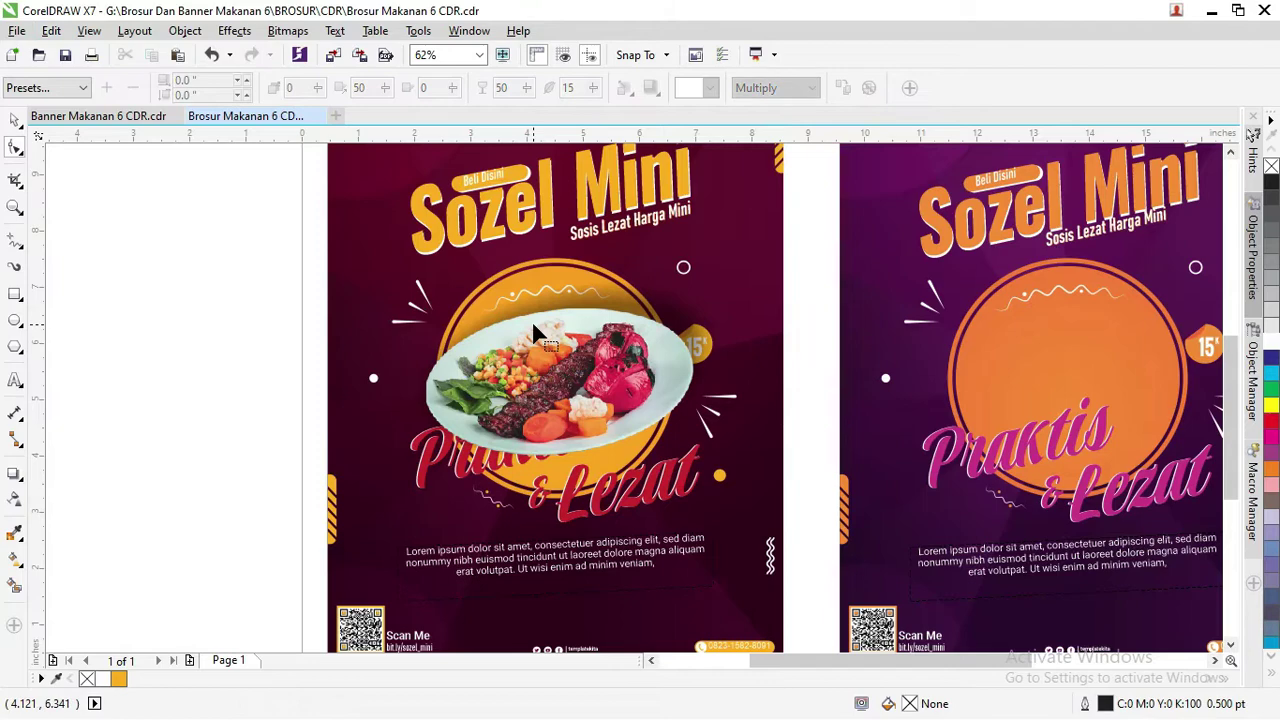
click(15, 497)
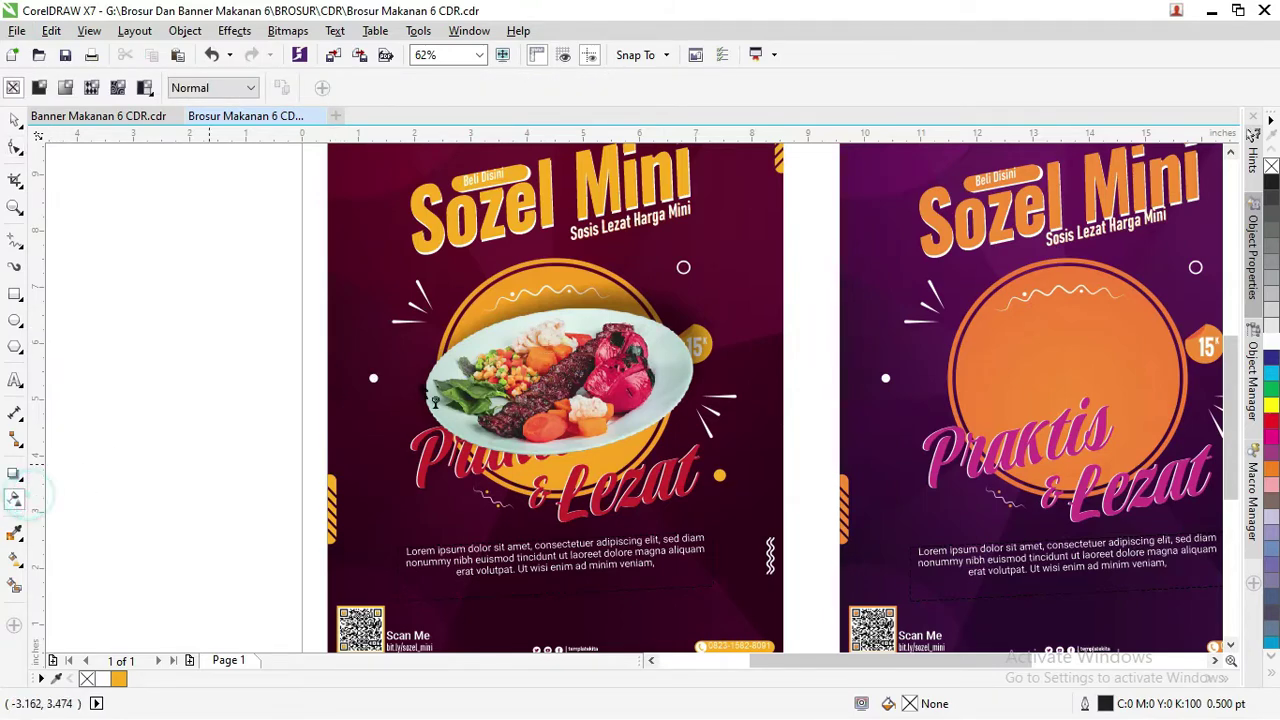
click(15, 473)
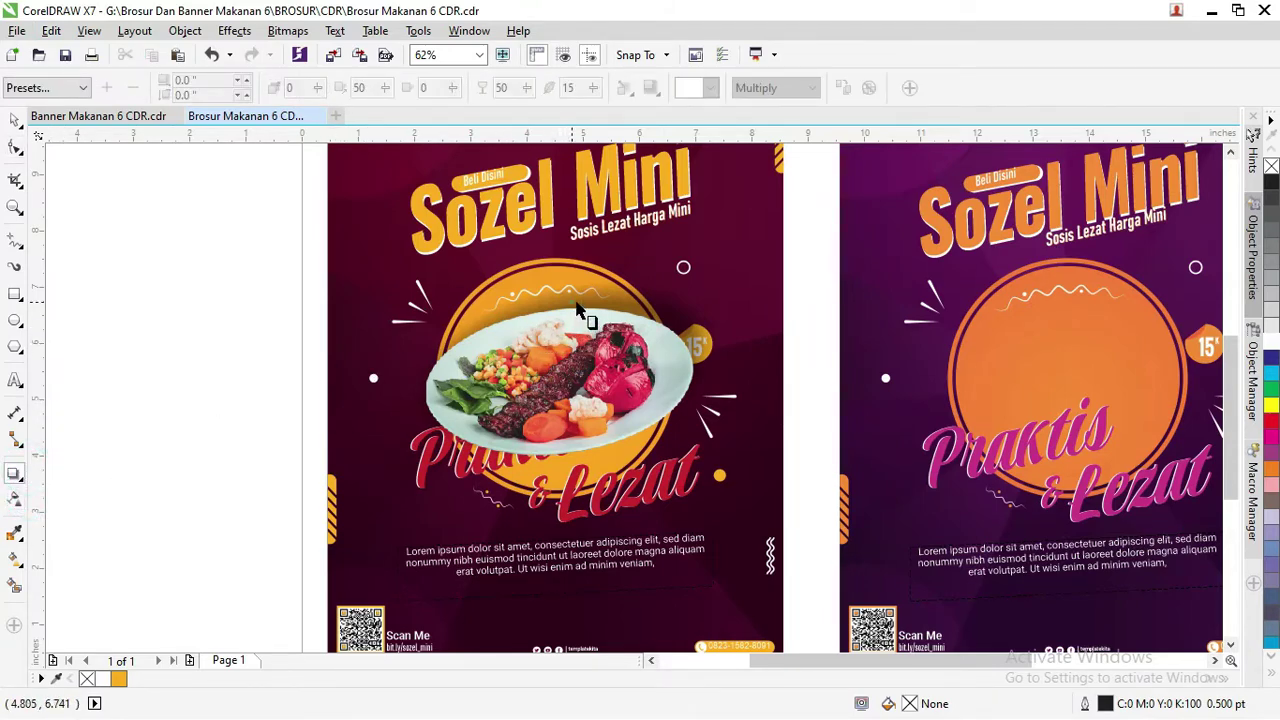
click(578, 310)
scroll(578, 310, up, 2)
Break the drop shadow apart from the food plate and nudge both slightly down.
right_click(575, 298)
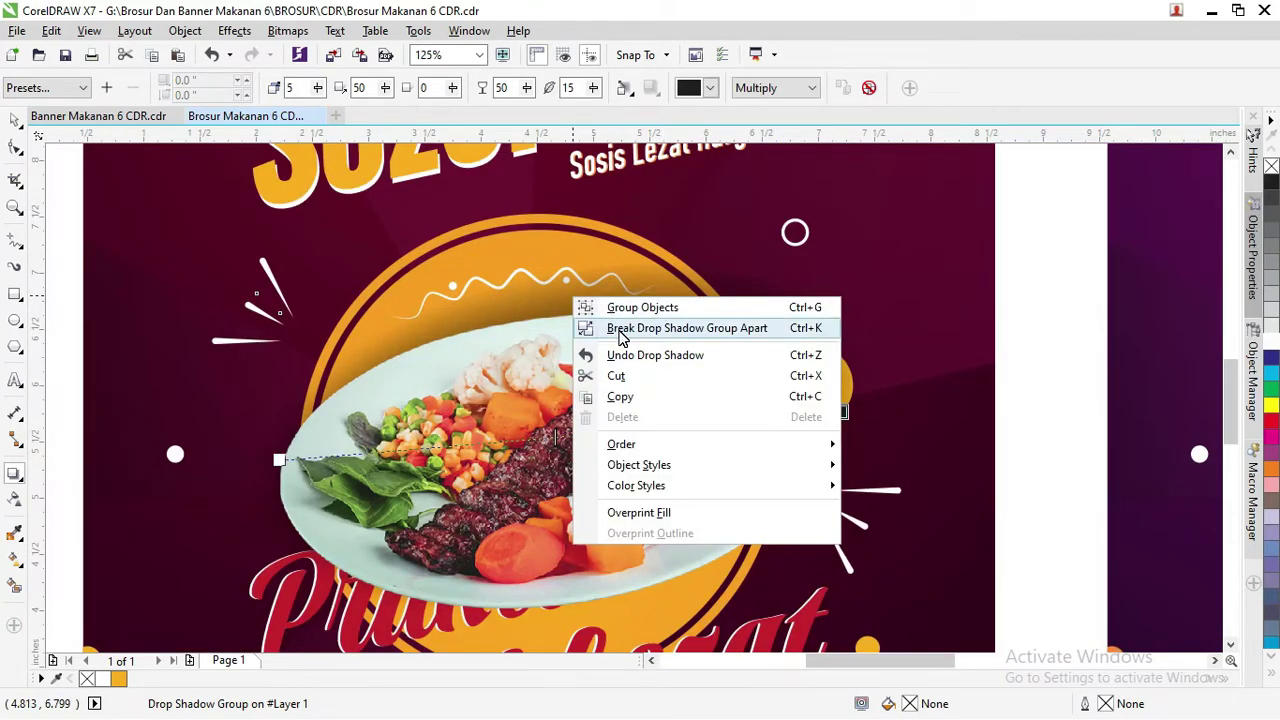
click(620, 338)
click(15, 119)
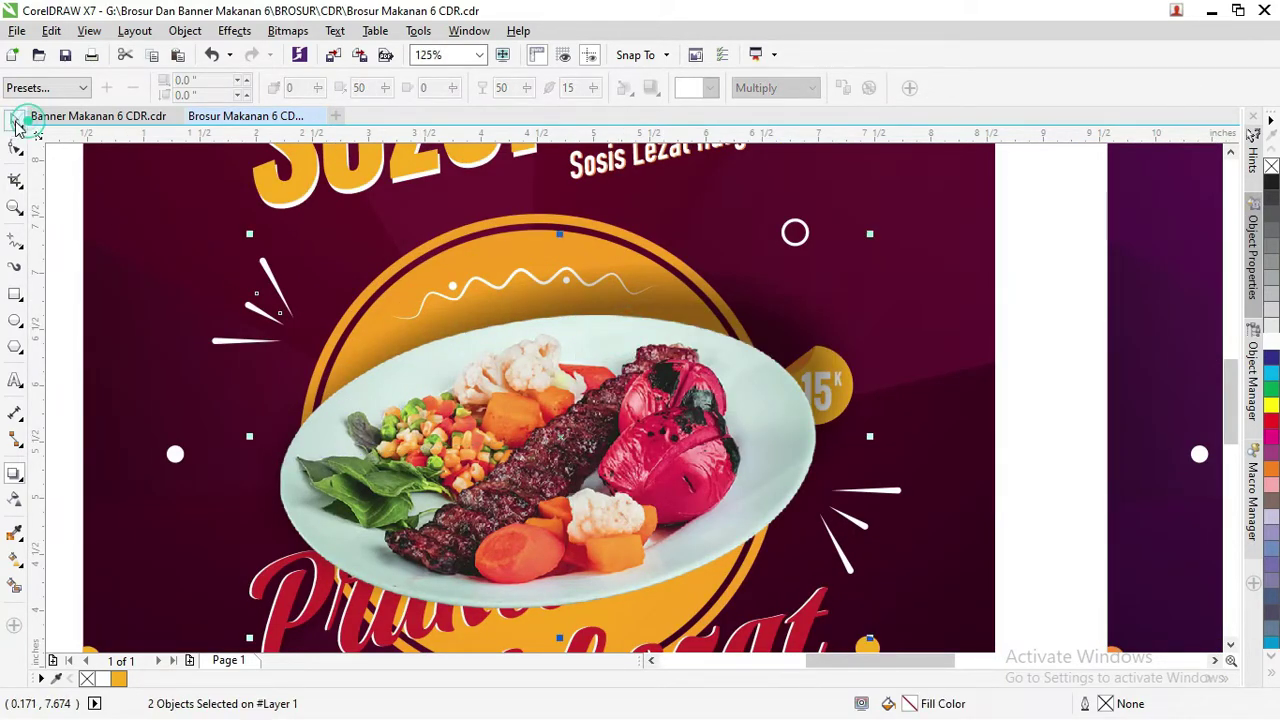
scroll(268, 172, down, 2)
key(Down)
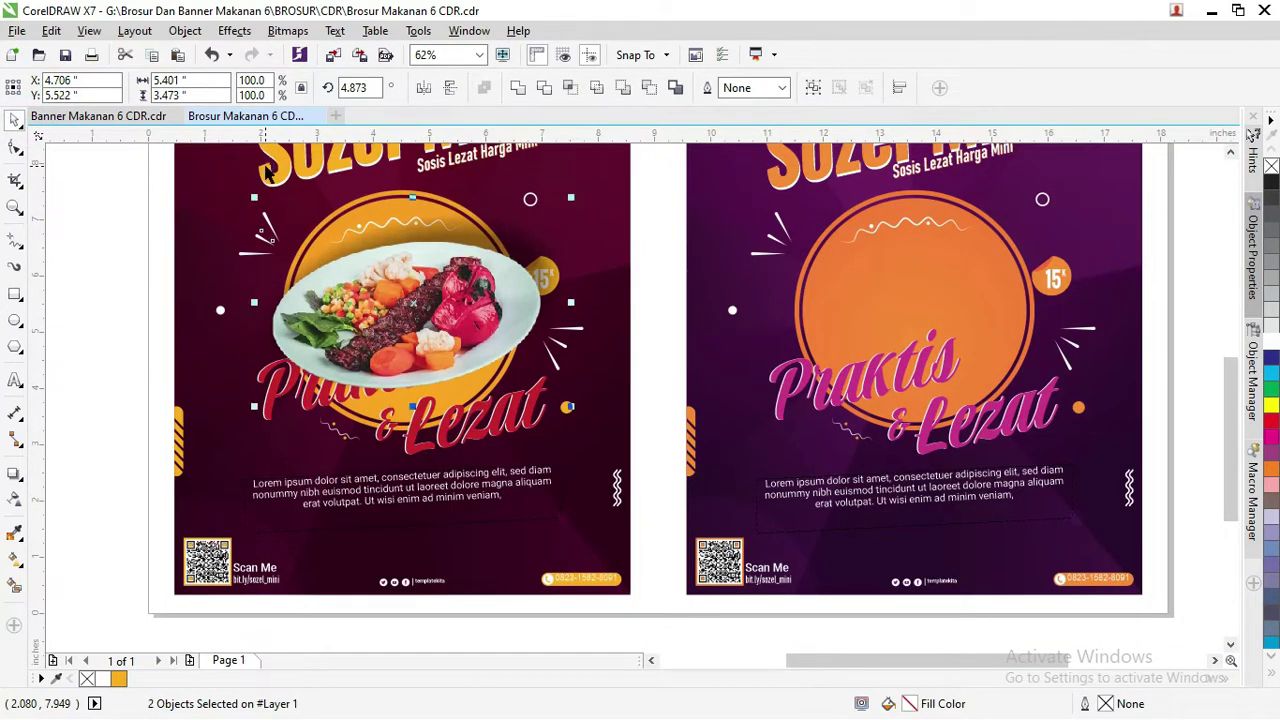
key(Down)
key(Down)
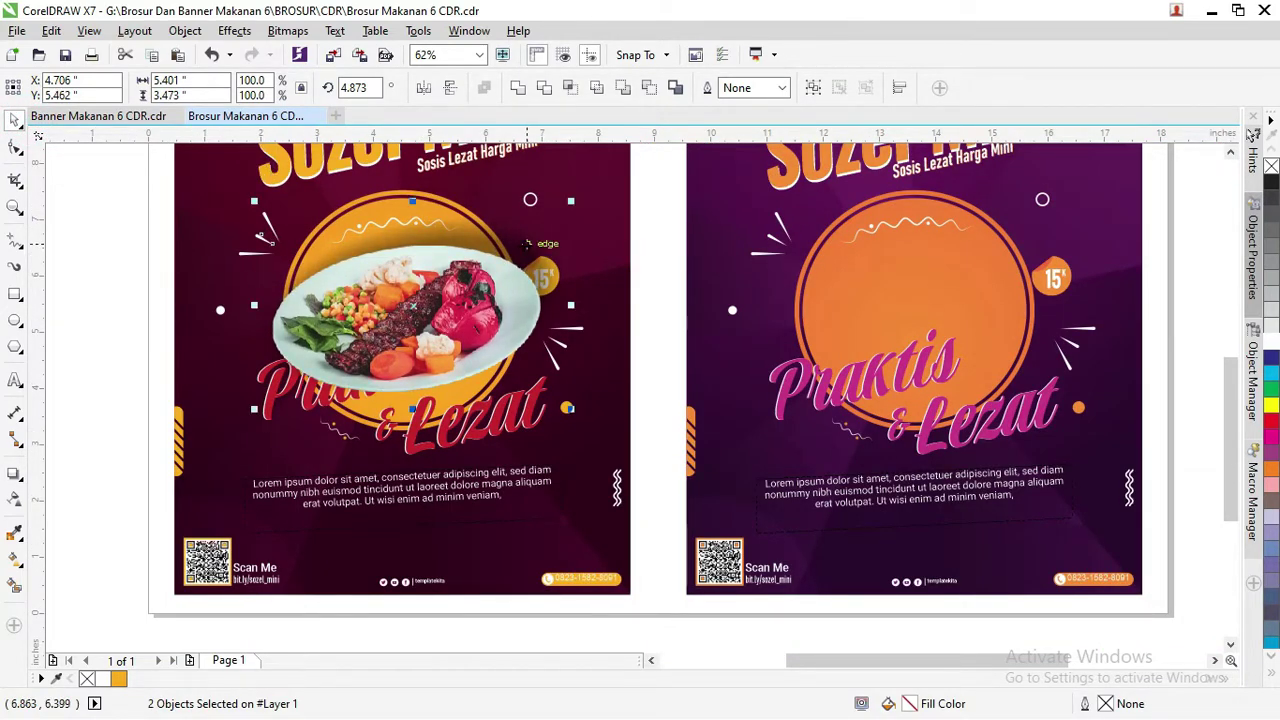
Reposition the food plate photo slightly up and right on its own.
right_click(452, 250)
key(Escape)
click(104, 243)
click(419, 249)
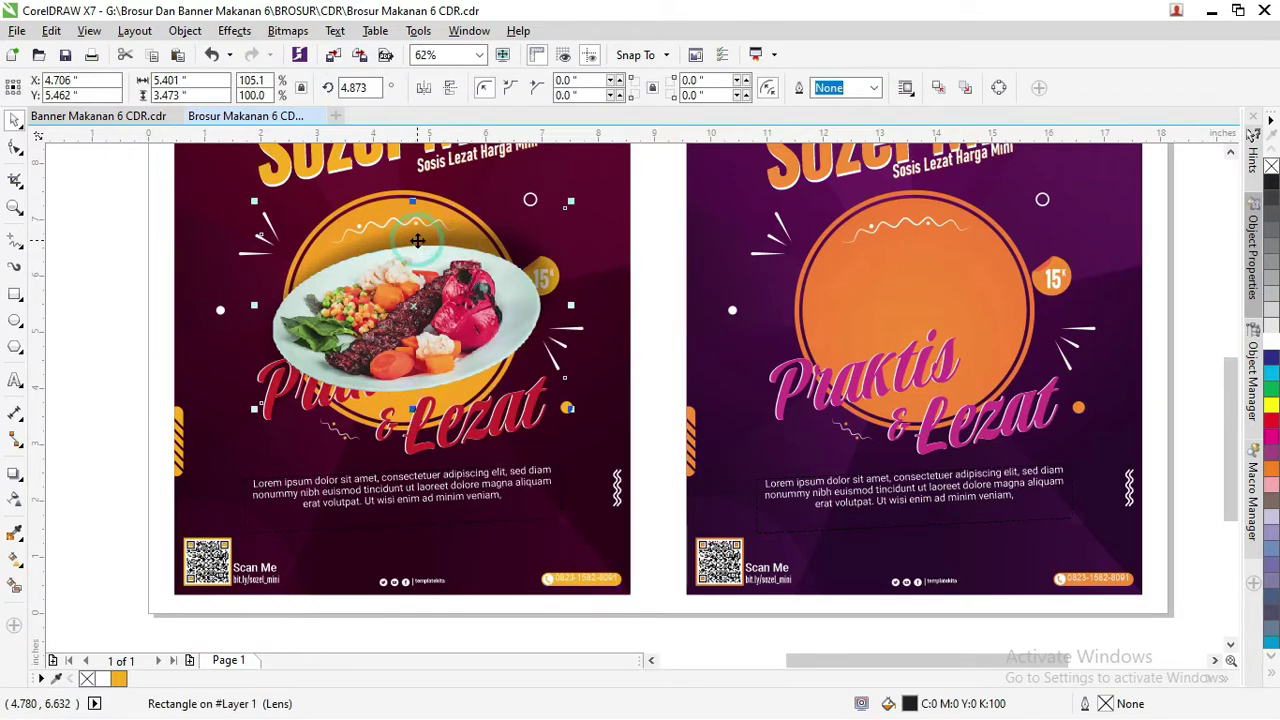
mouse_move(420, 240)
mouse_down()
mouse_move(441, 260)
mouse_move(431, 263)
mouse_up()
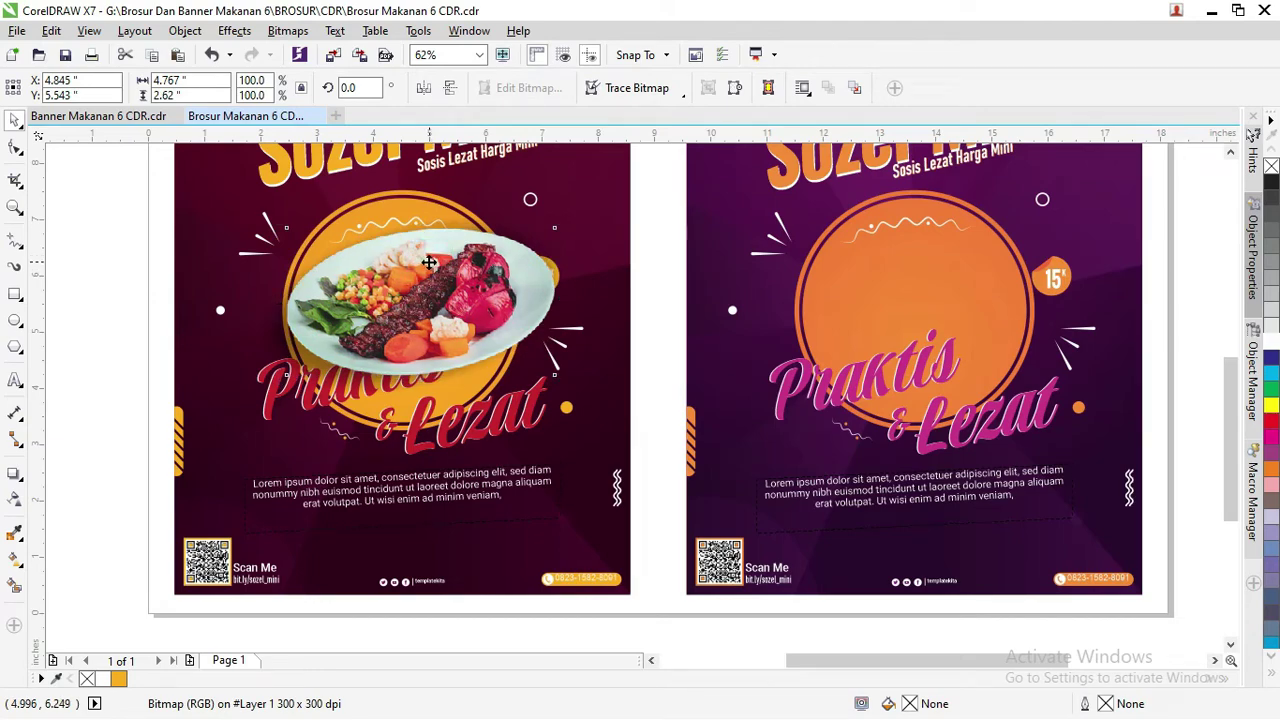
drag(431, 263, 427, 259)
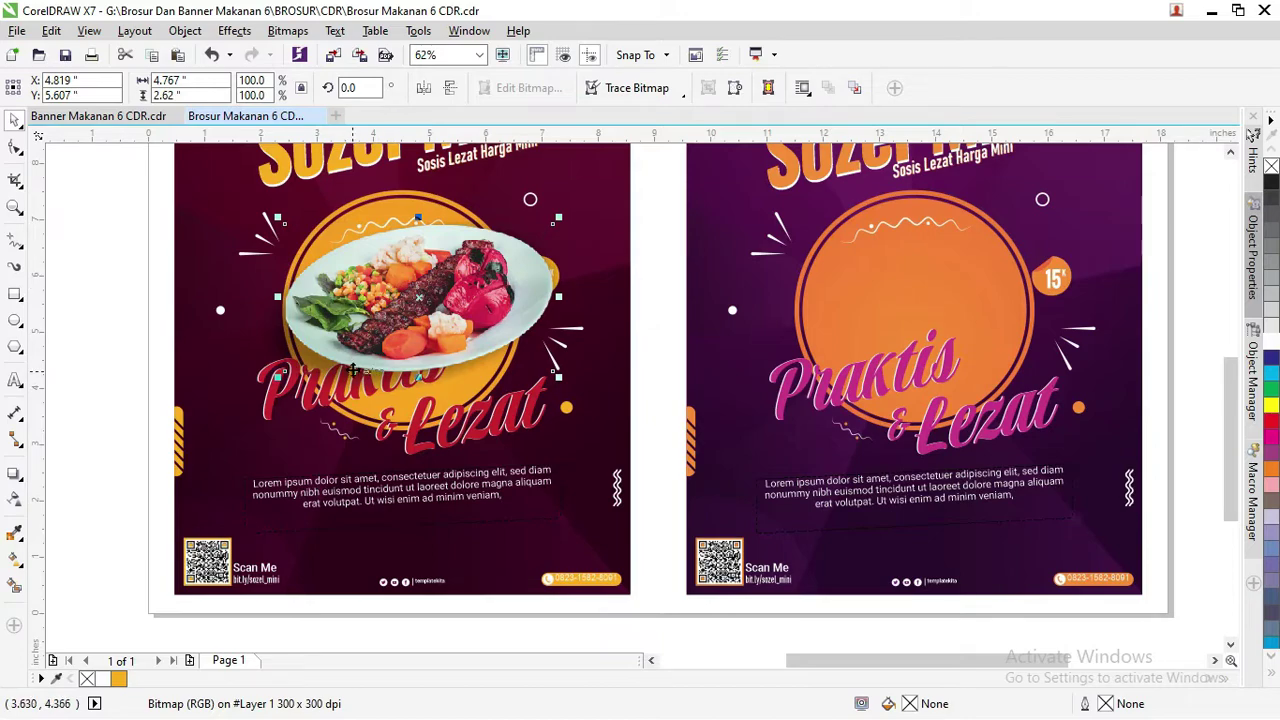
click(27, 305)
drag(350, 338, 380, 326)
key(ctrl+z)
Group the plate with its shadow and send it behind the 15' badge and Praktis text.
shift+click(276, 370)
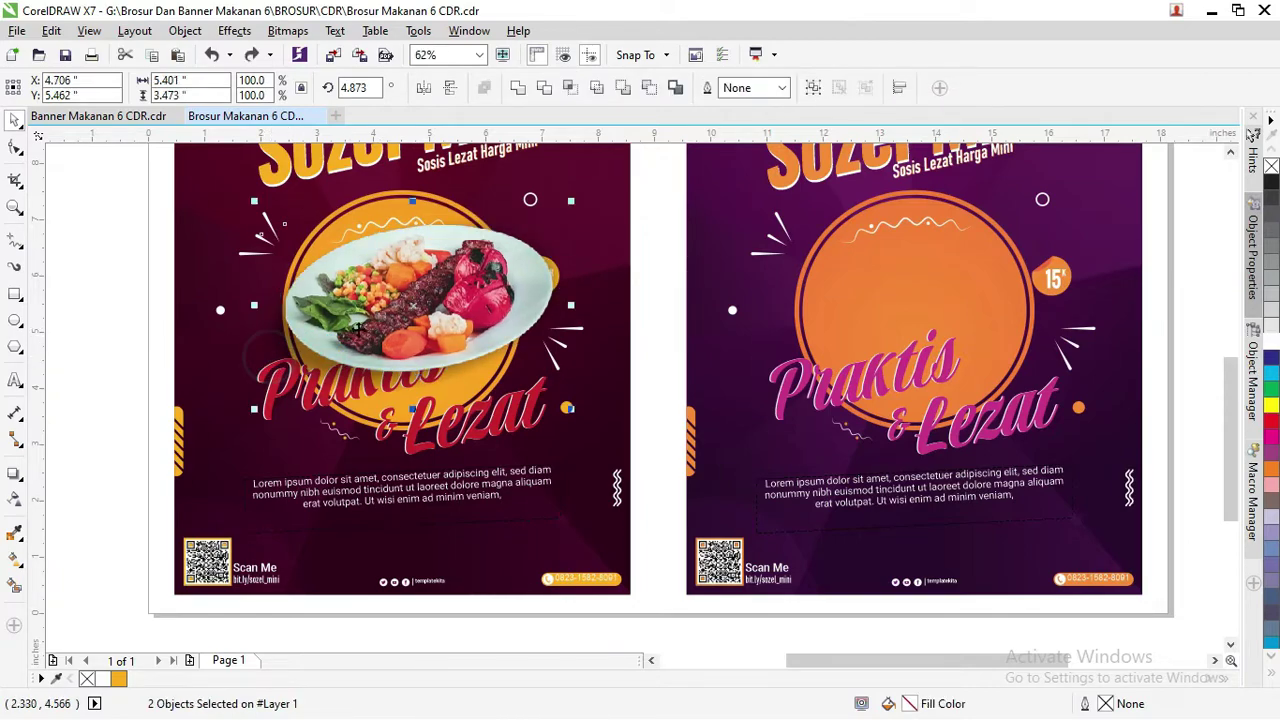
key(ctrl+g)
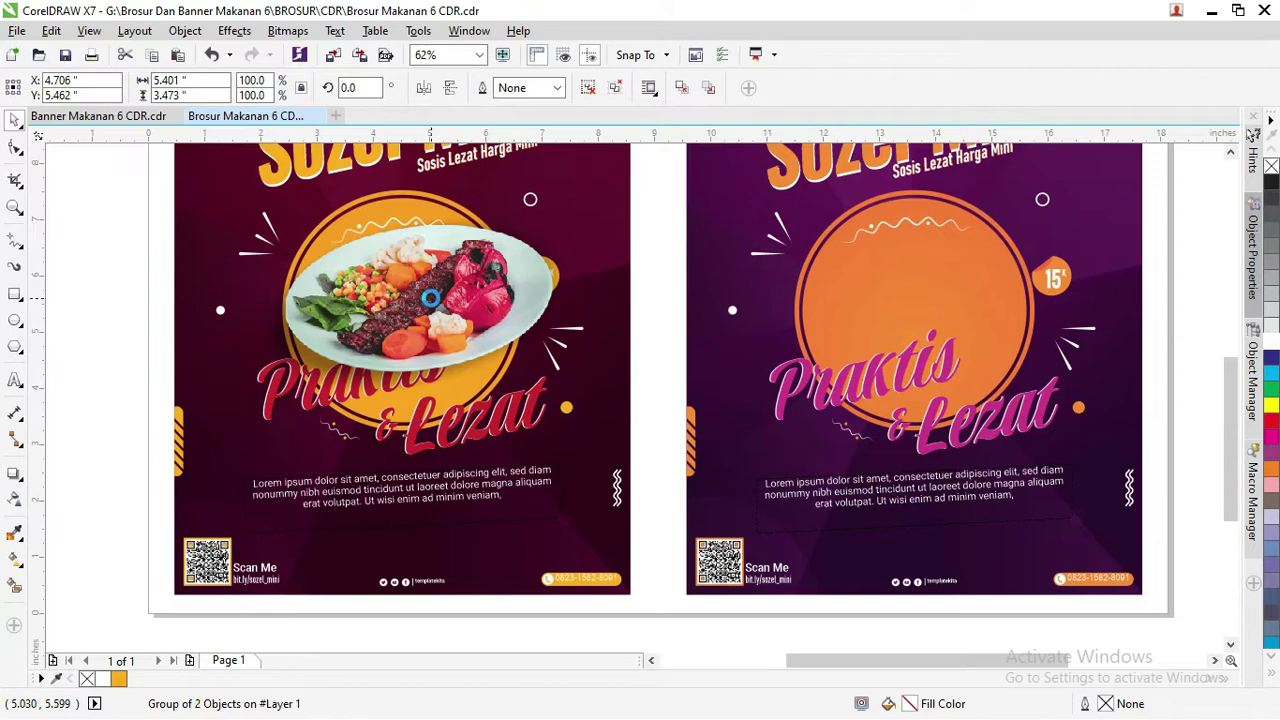
key(ctrl+Page_Down)
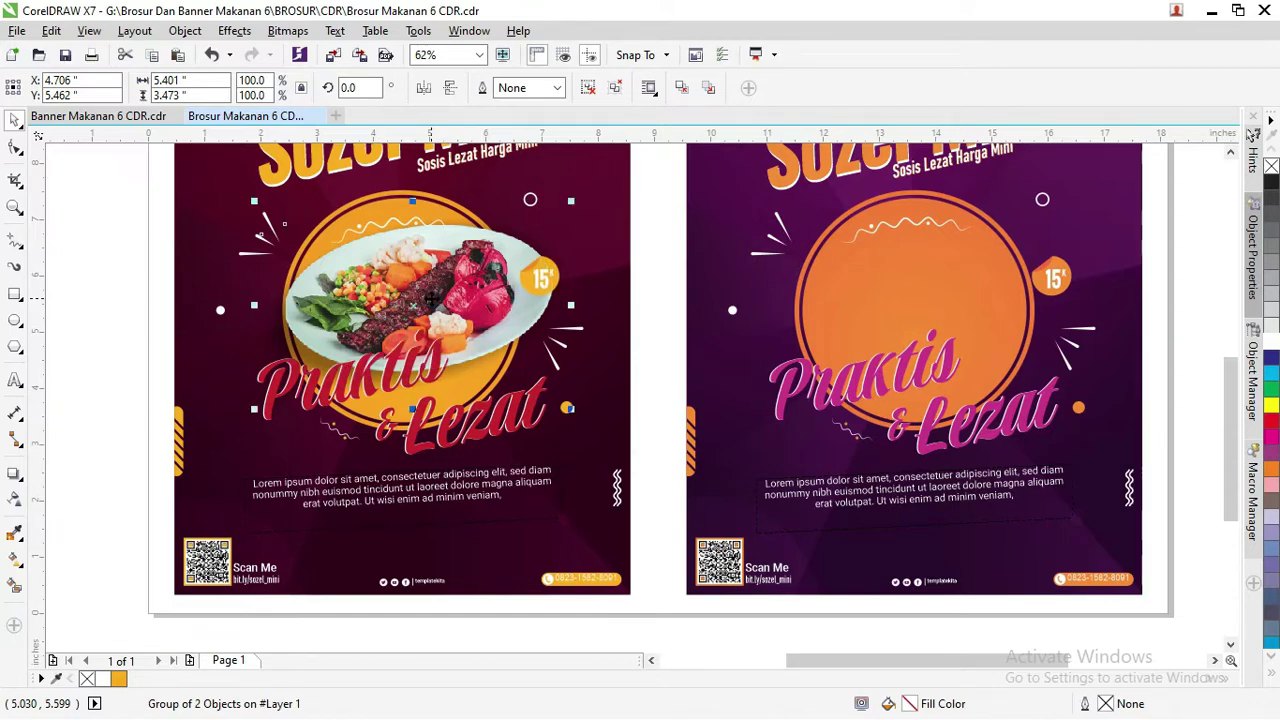
drag(432, 300, 437, 316)
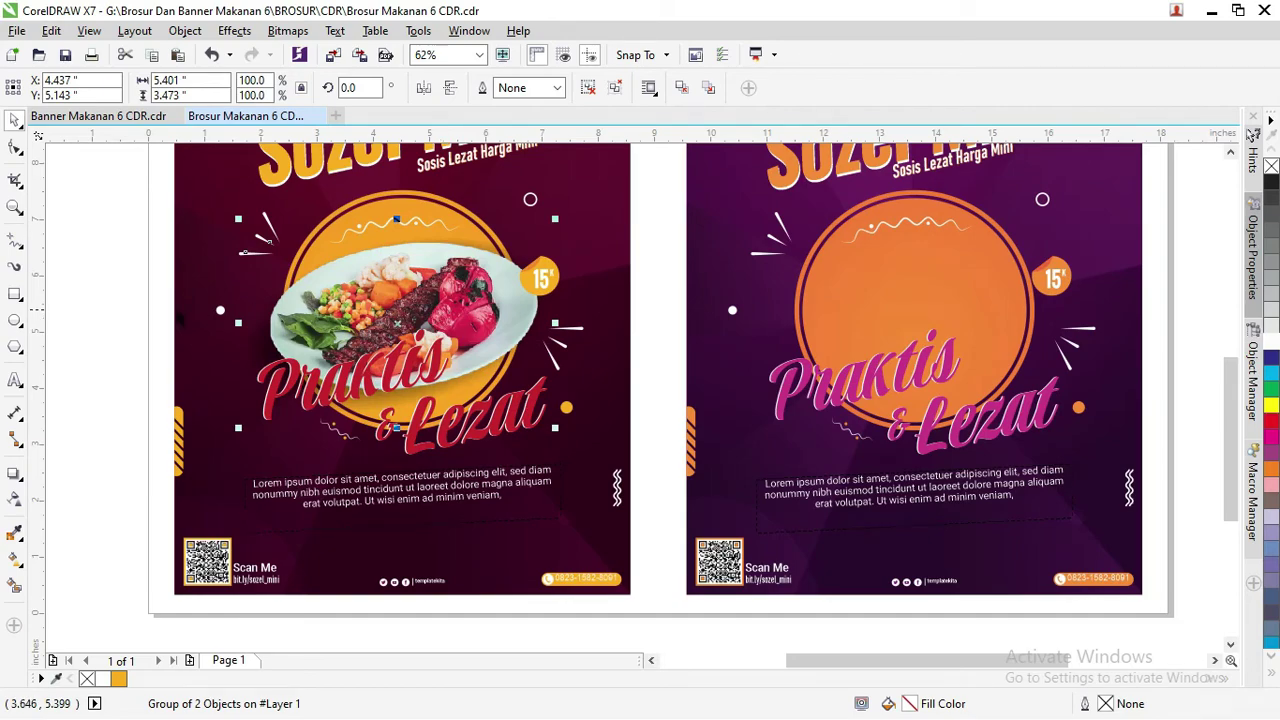
click(96, 288)
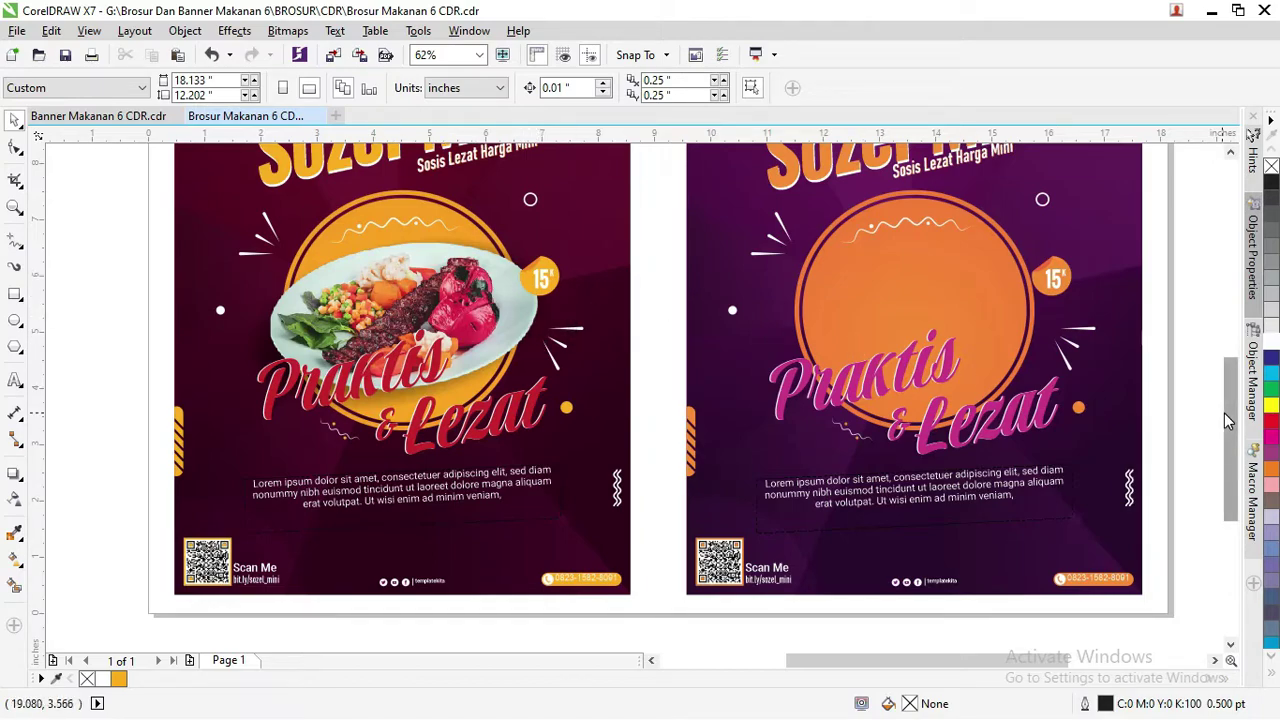
drag(1230, 418, 1230, 392)
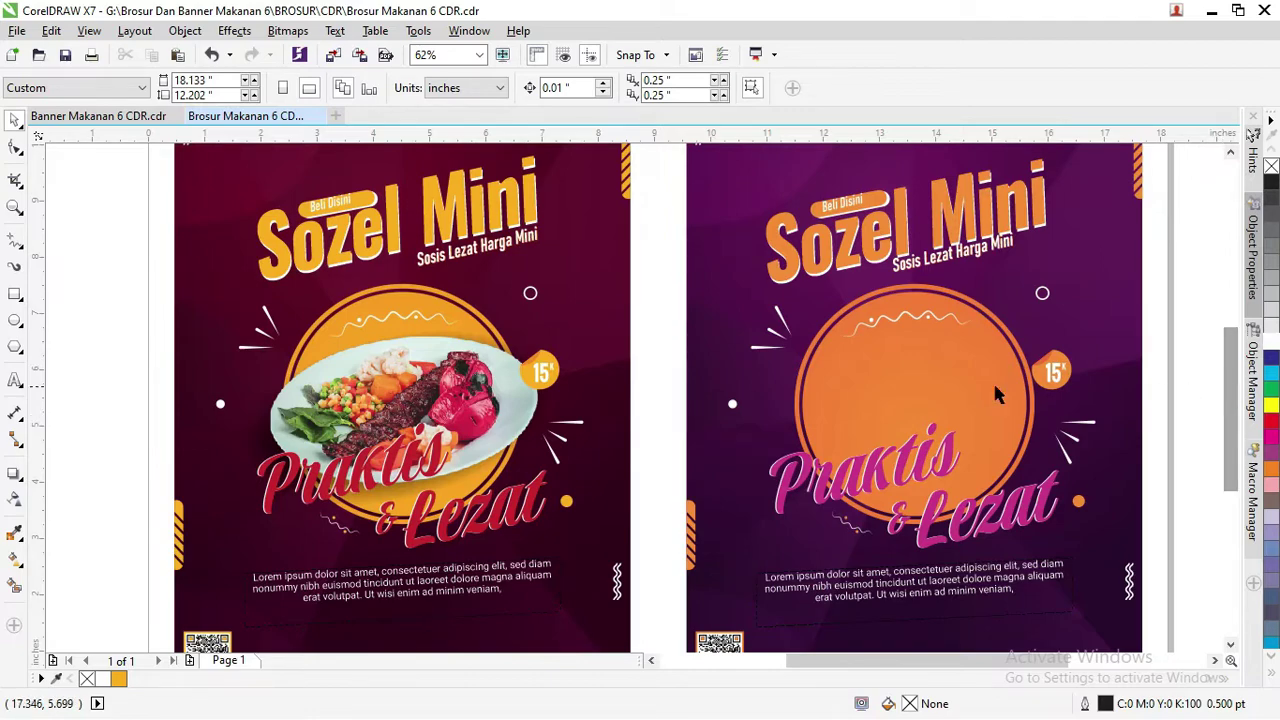
scroll(1046, 377, down, 2)
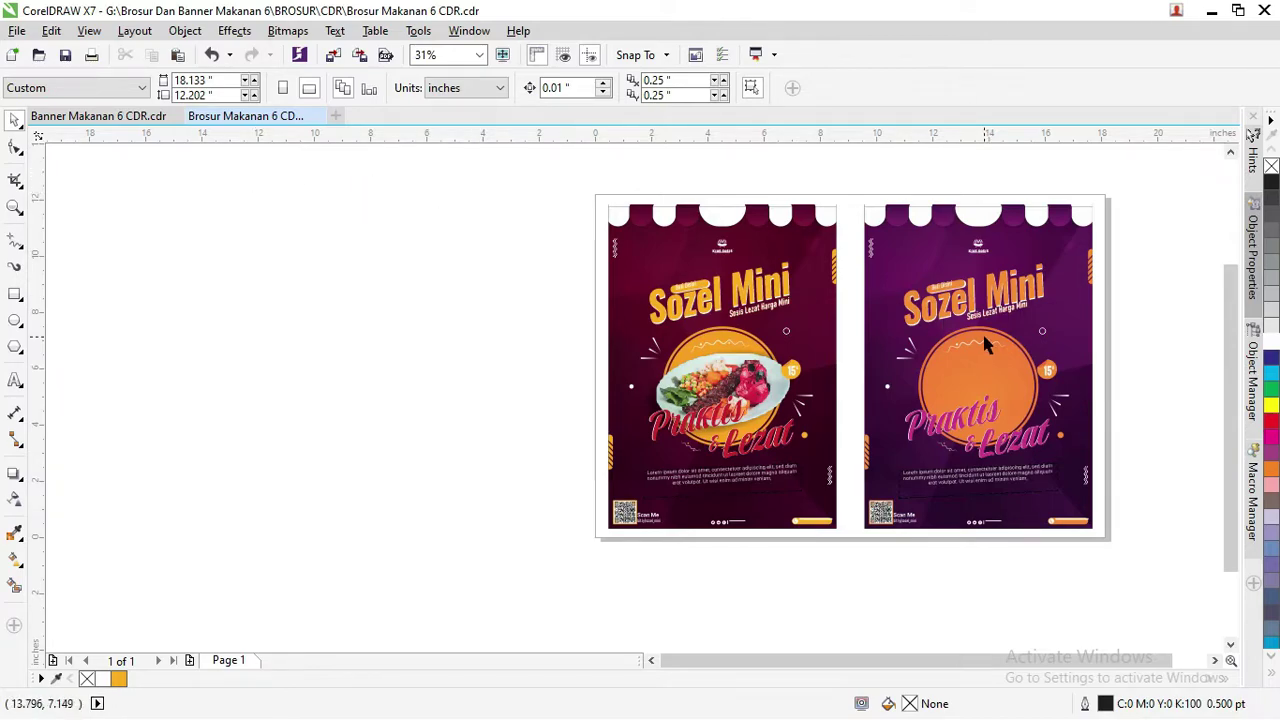
Bring up the Banner Makanan 6 CDR.cdr document with the maroon and purple banners.
click(100, 117)
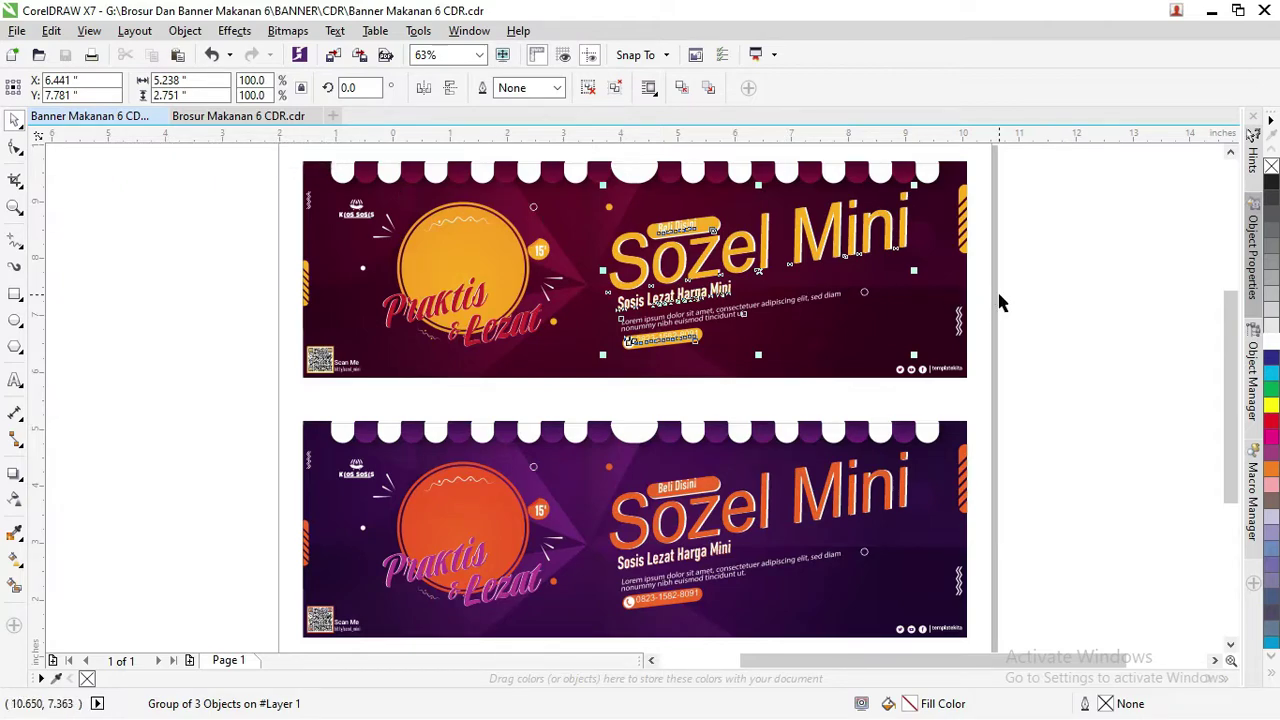